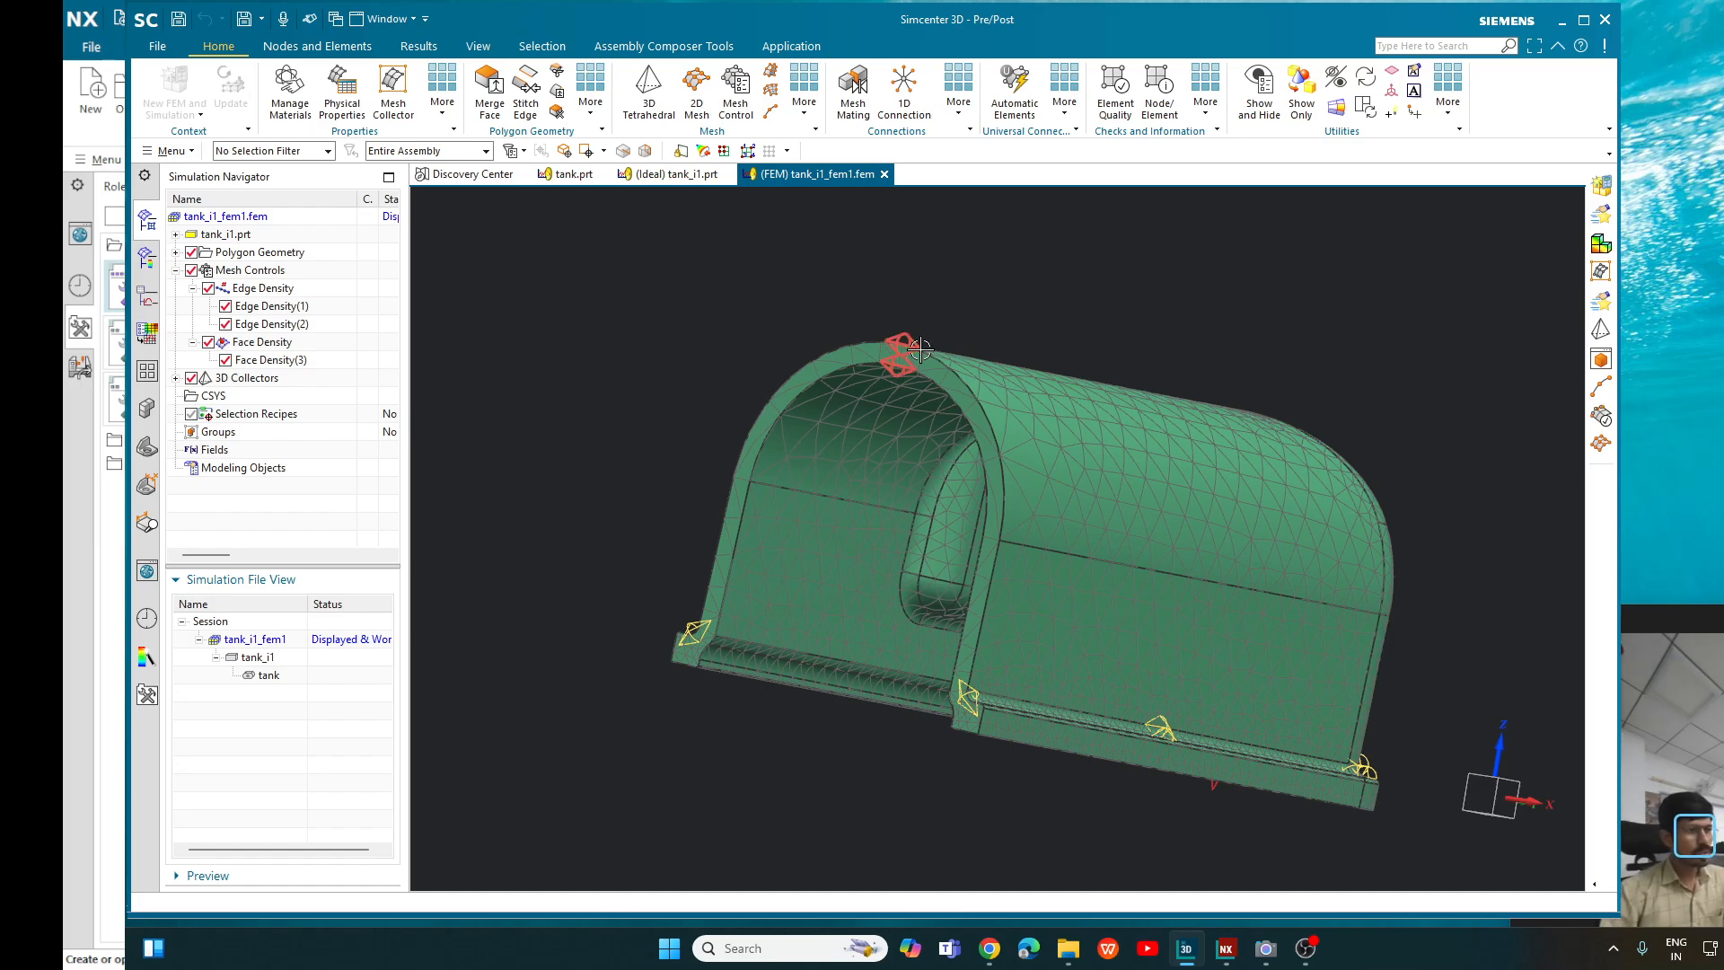
- Examine the finished tetrahedral mesh and its edge and face density controls on the tank from the front, inside, underneath and outside
scroll(995, 335, "up", 1)
middle_click_drag(989, 326, 996, 353)
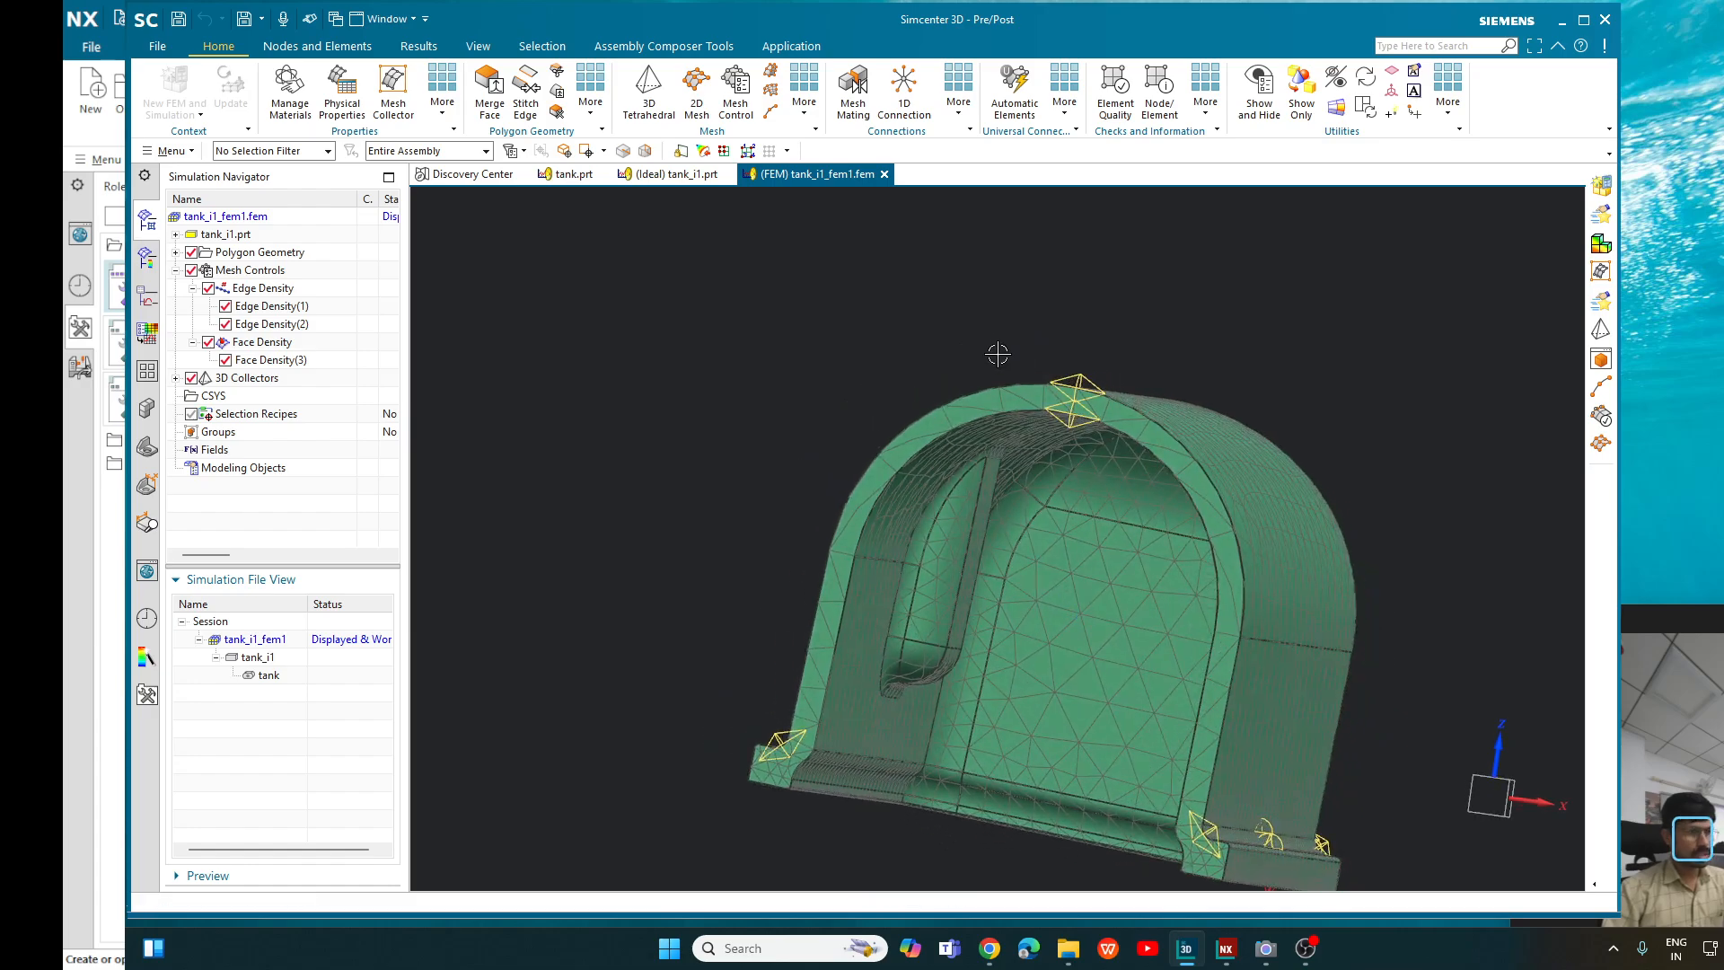
scroll(1104, 409, "up", 2)
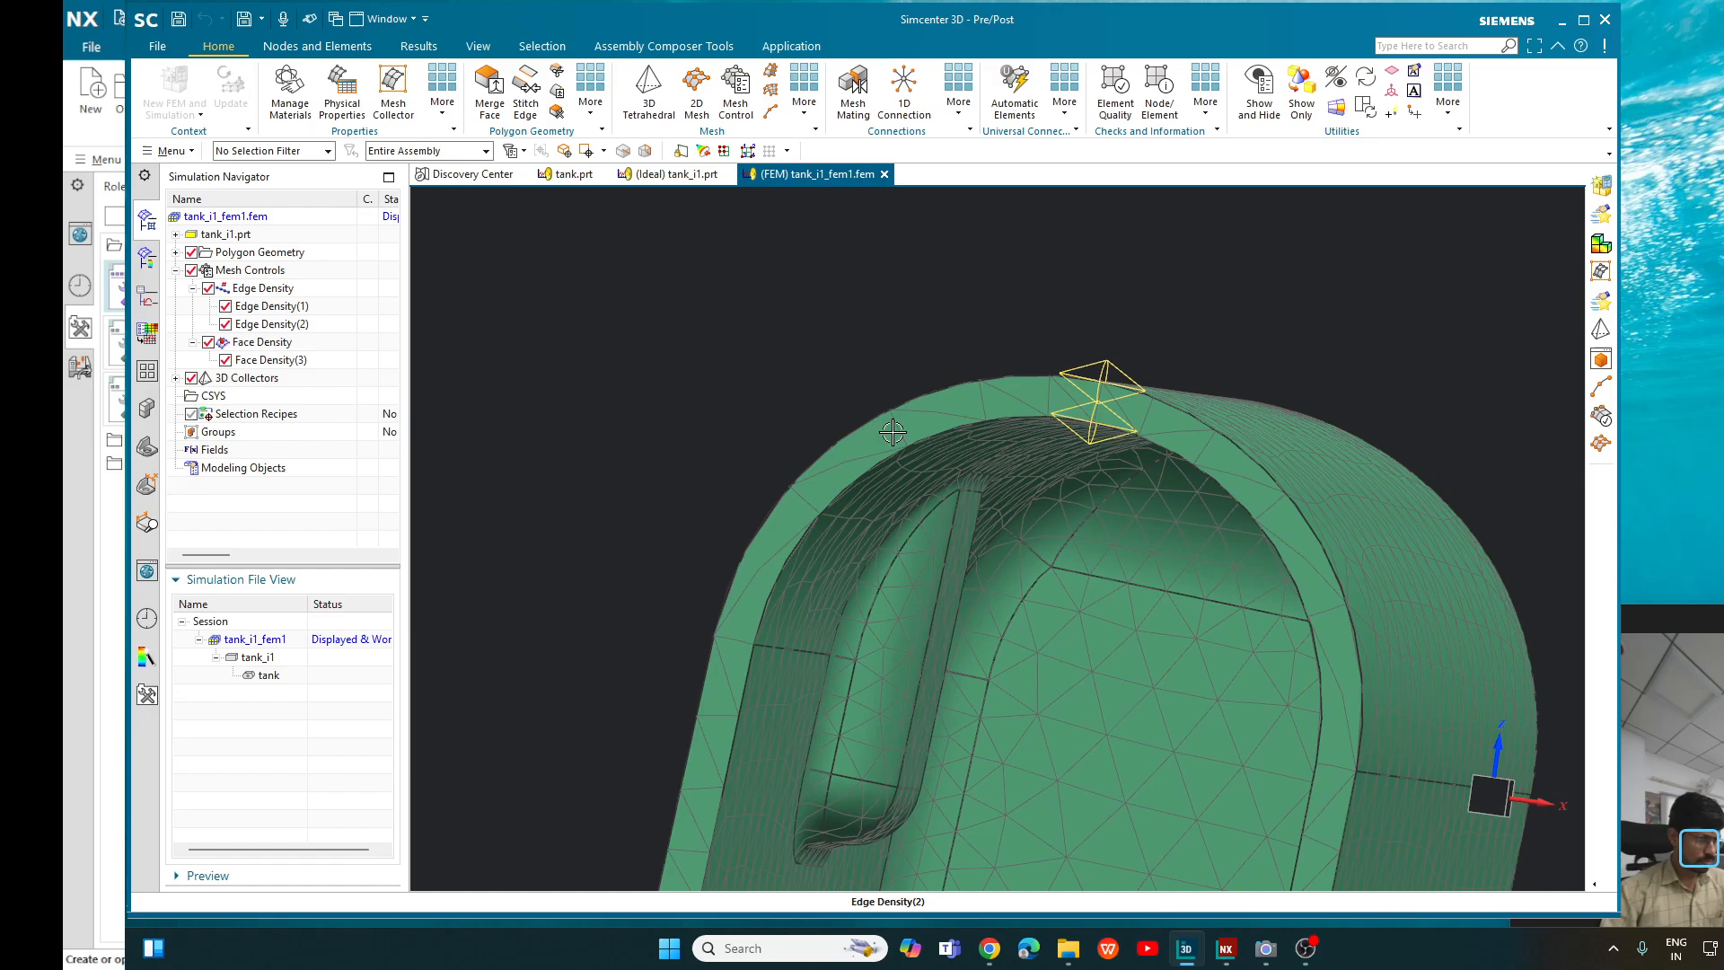
scroll(918, 386, "down", 3)
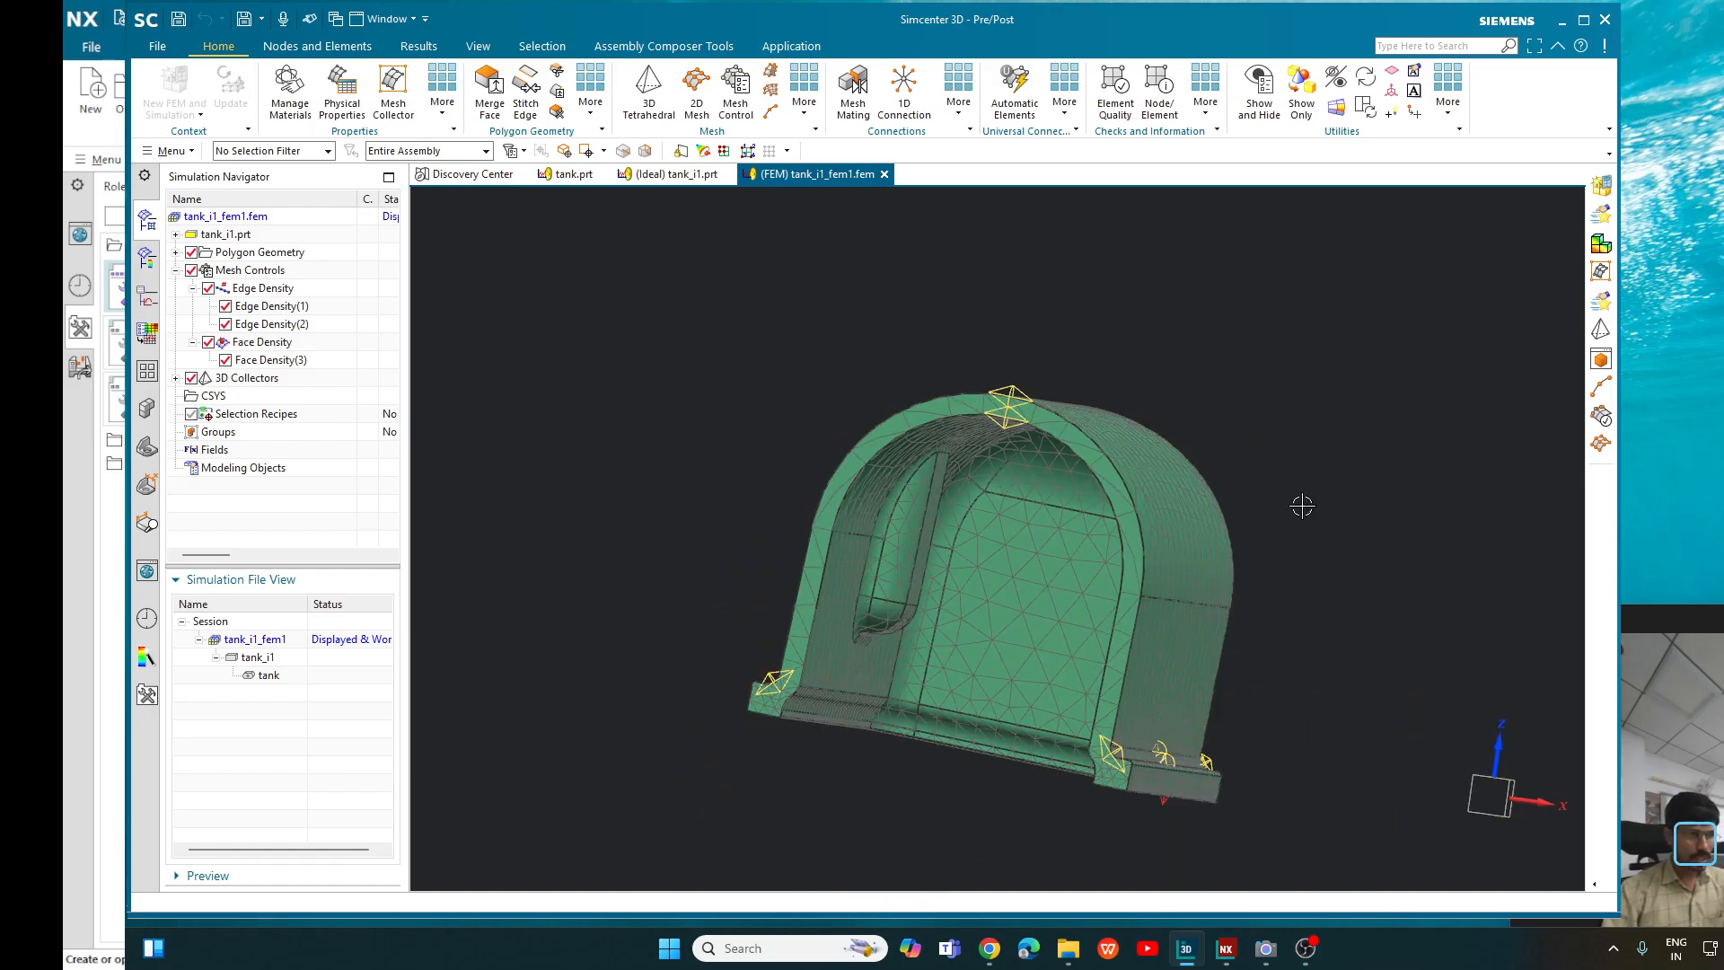
middle_click_drag(1307, 499, 1178, 414)
scroll(1117, 341, "up", 5)
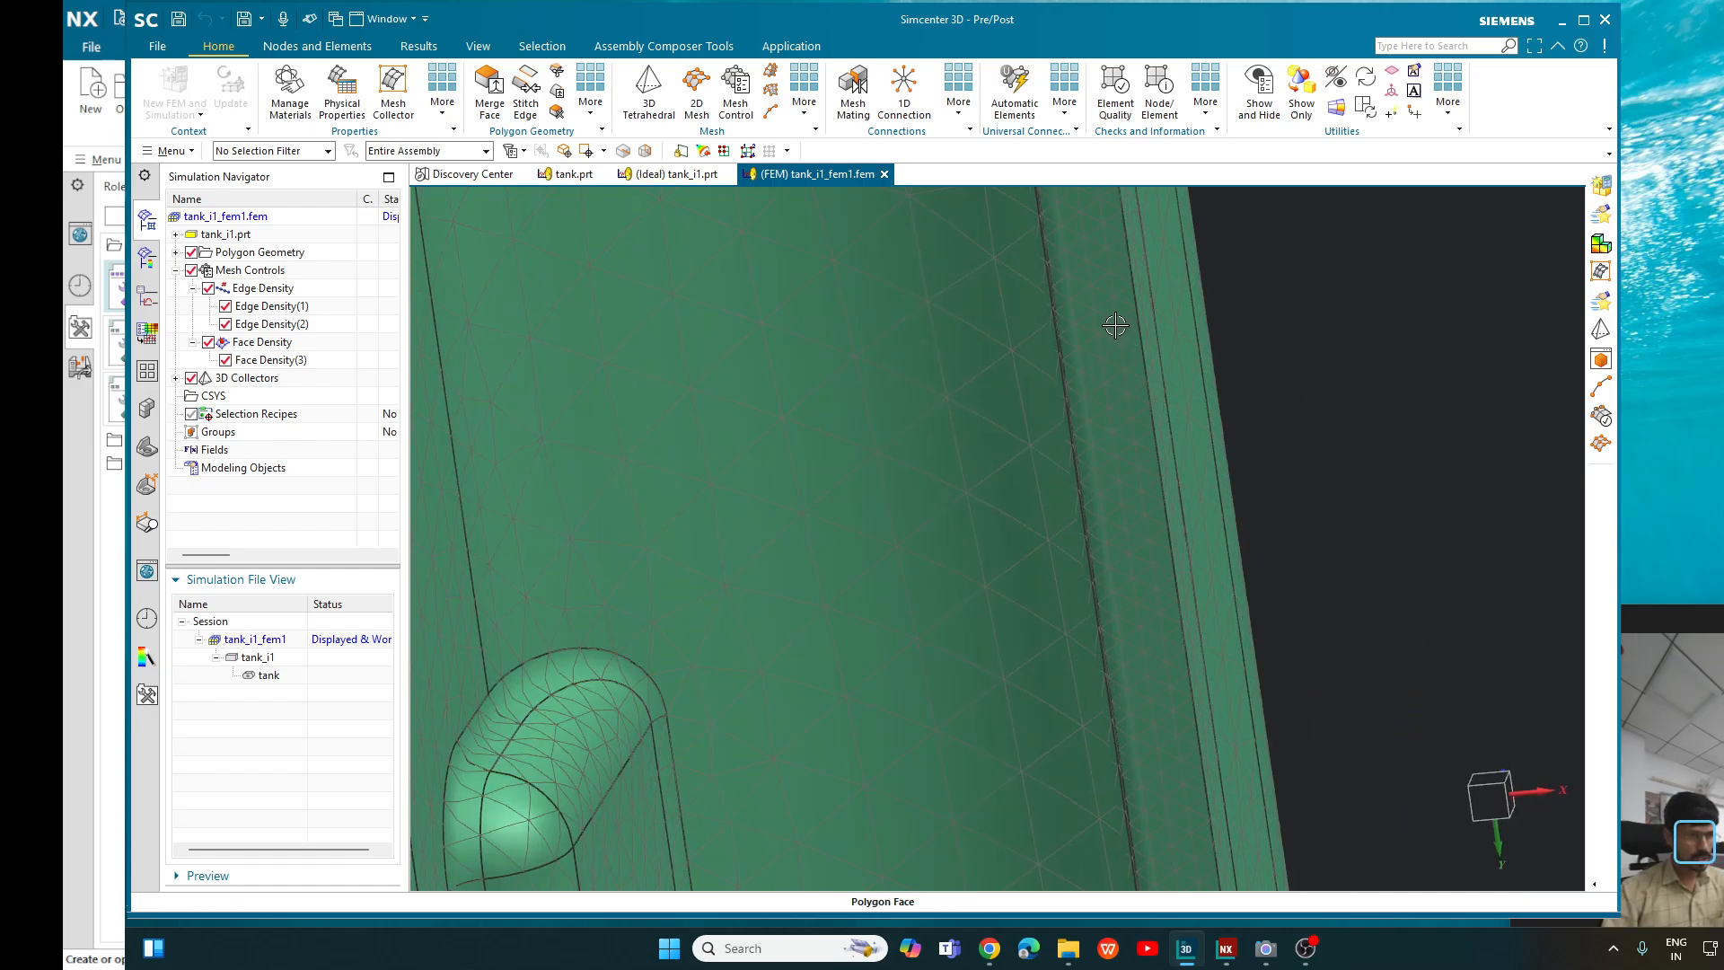
scroll(1110, 386, "down", 5)
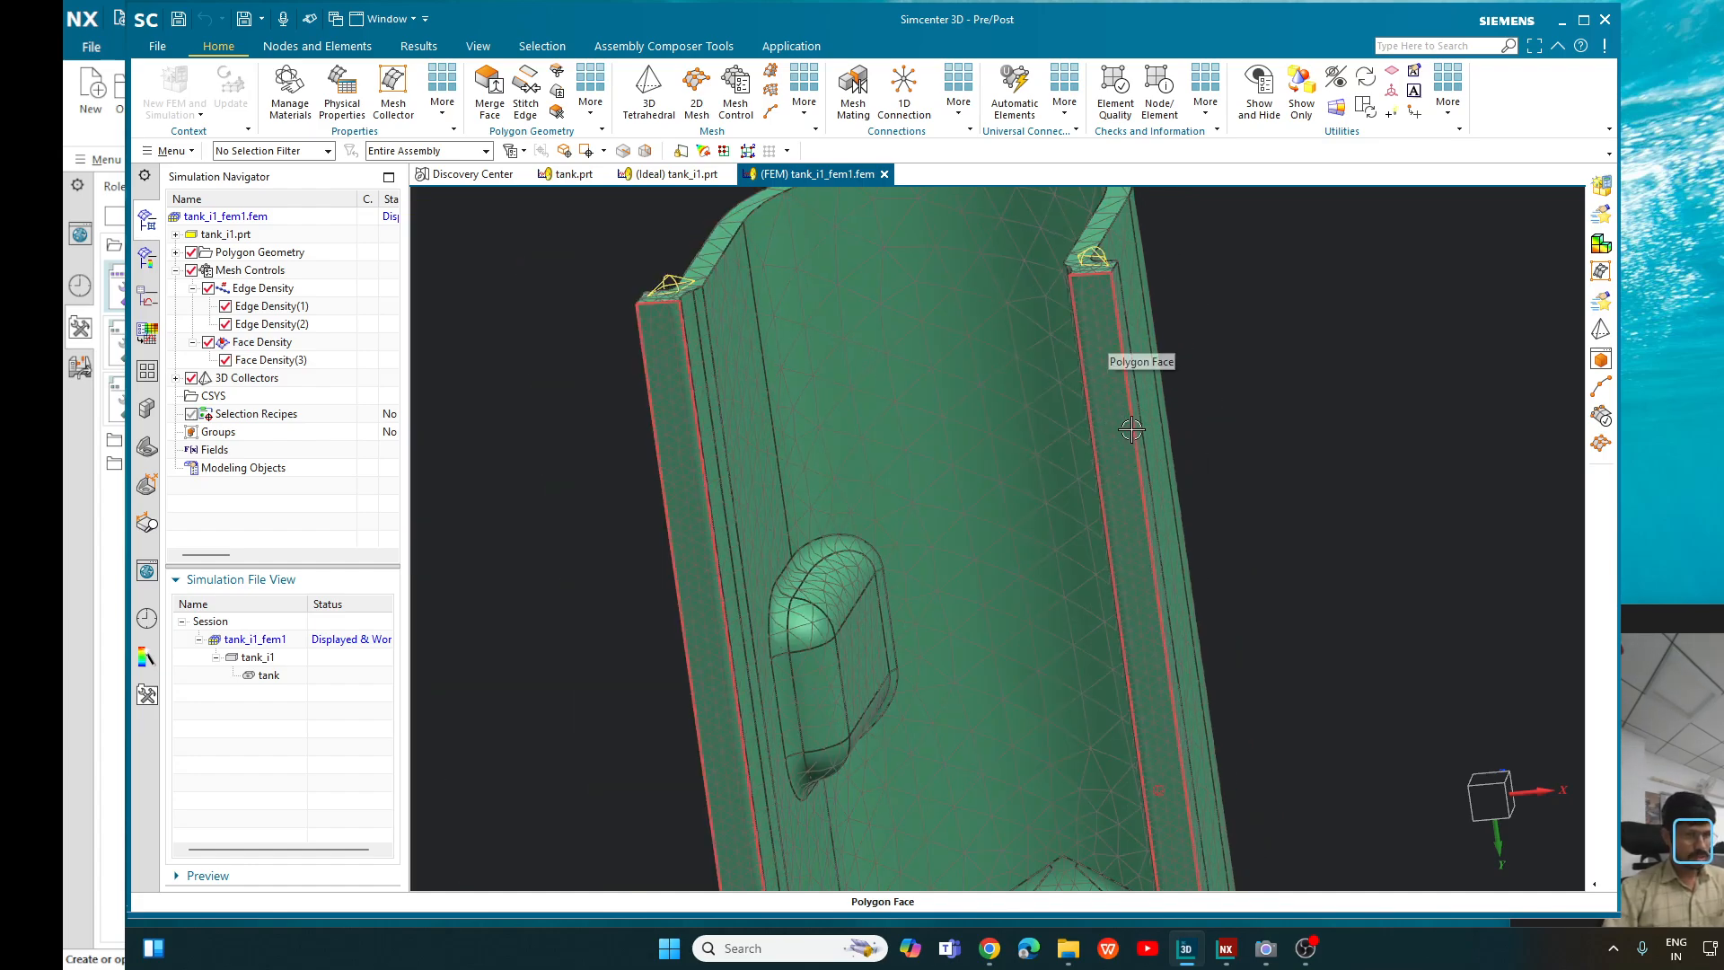
middle_click_drag(1343, 396, 934, 425)
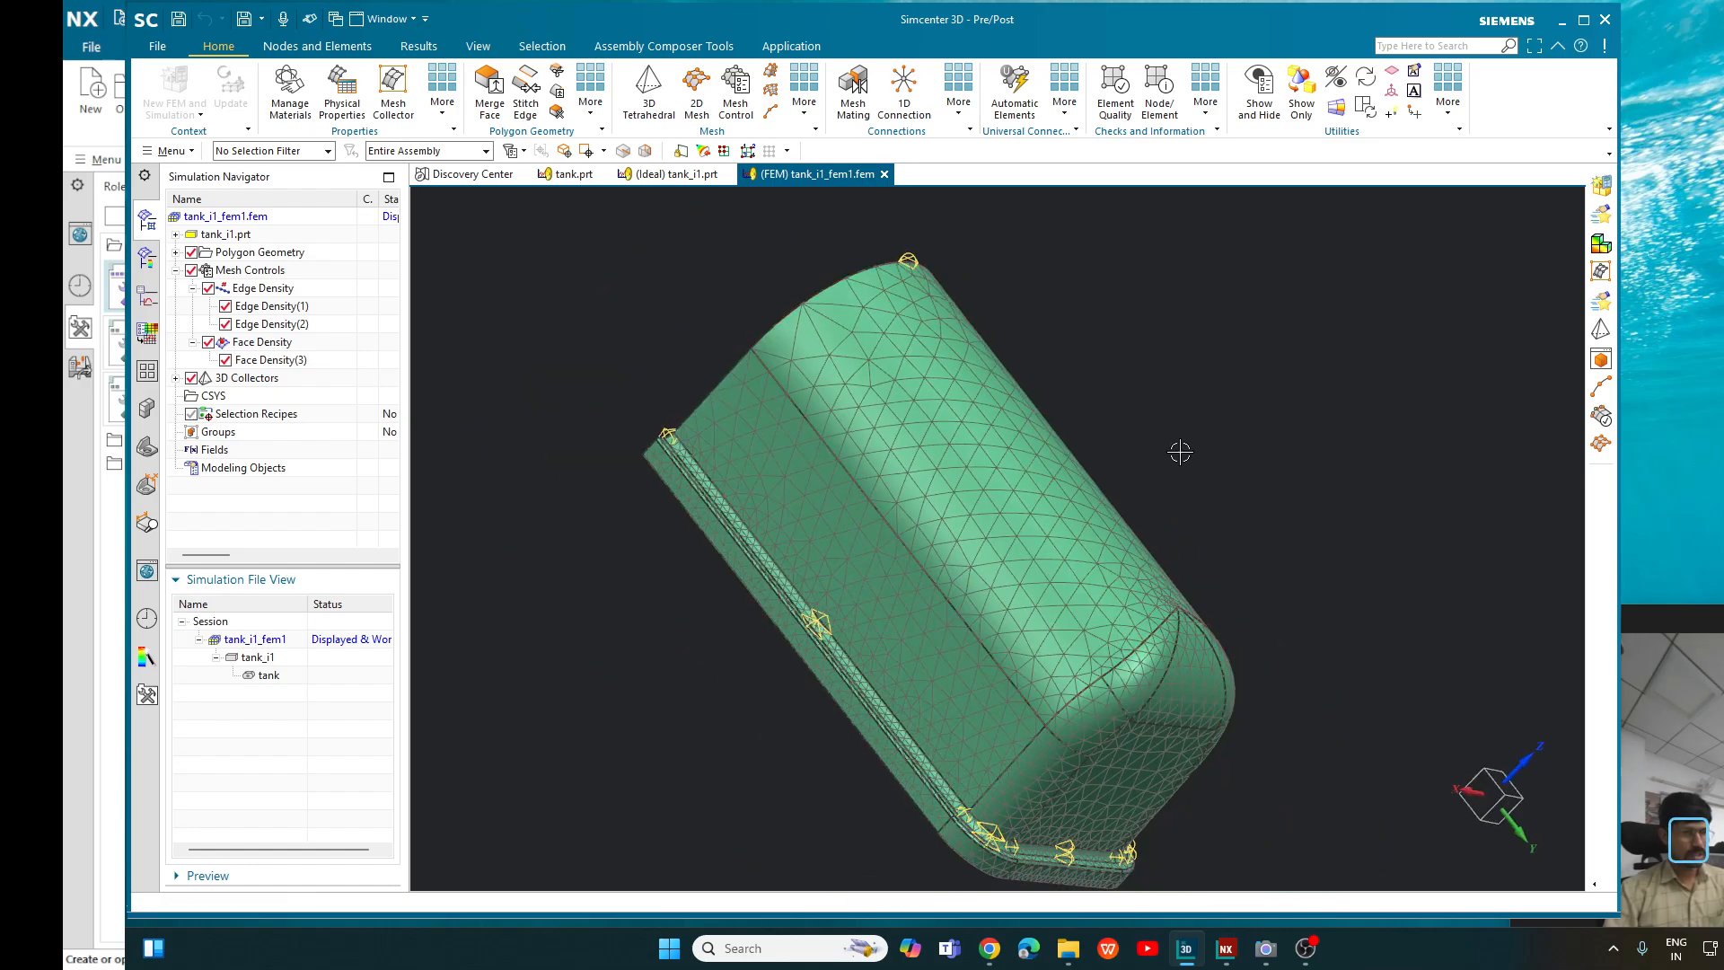
middle_click_drag(1182, 450, 1285, 484)
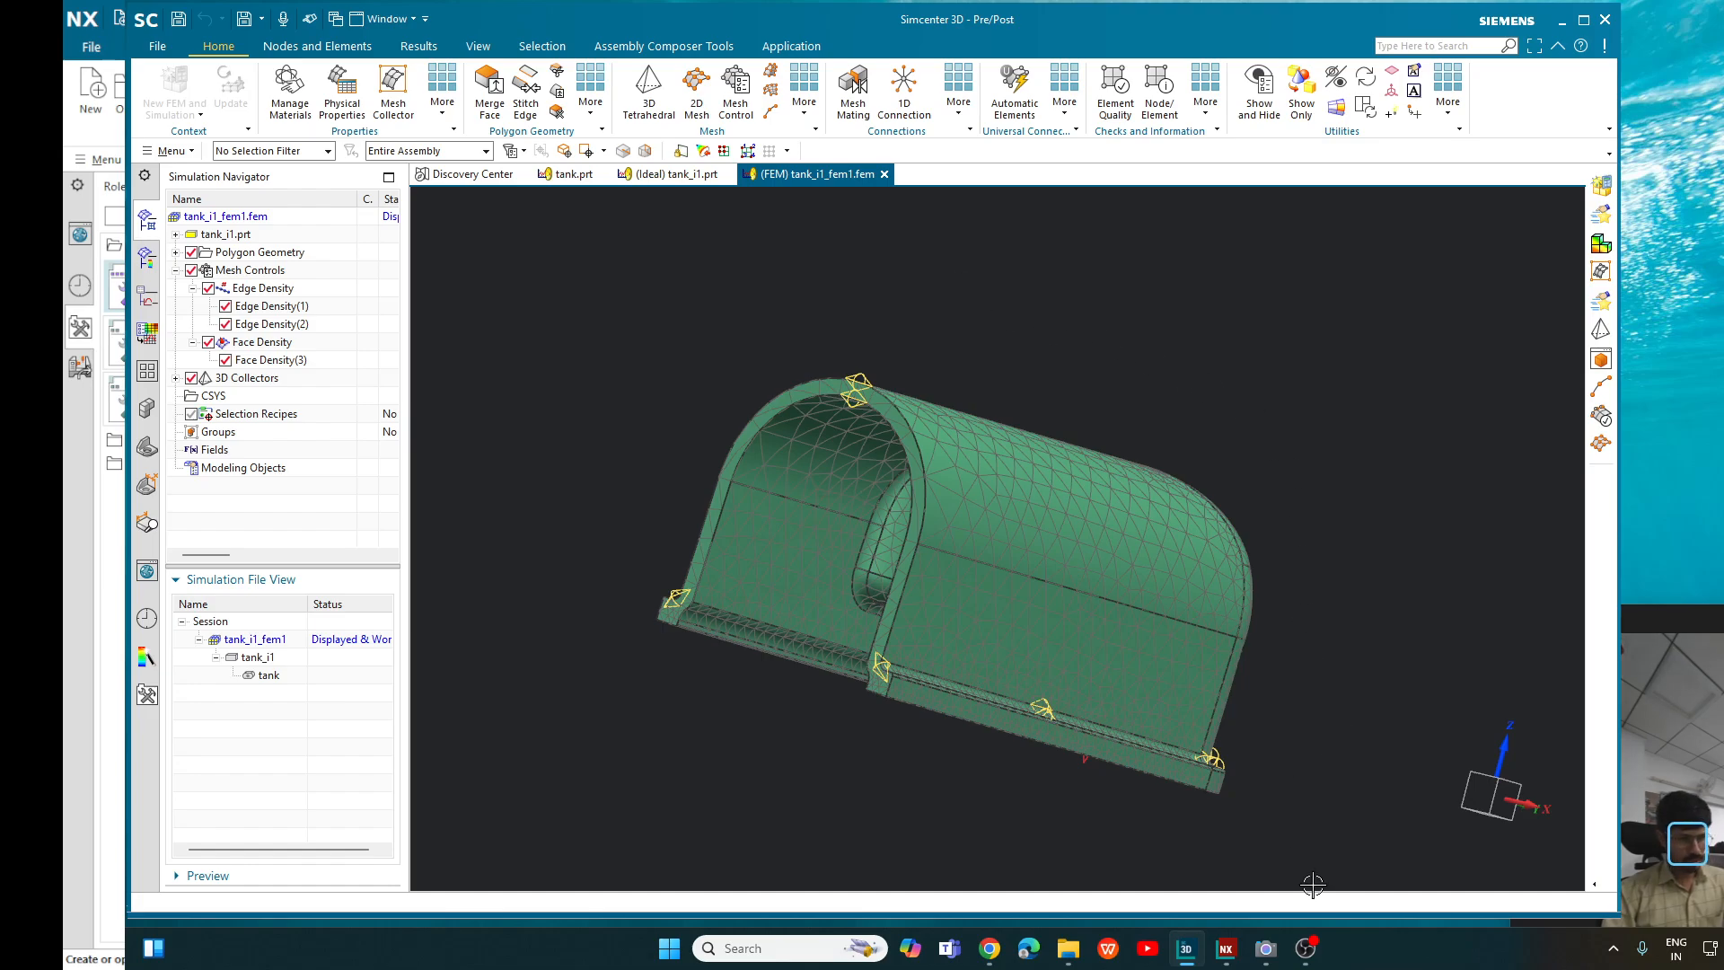
- Switch to NX and open the tank part from the Simcenter 3D\Meshing\Mesh Control Tetrahedral\1 folder
left_click(1225, 947)
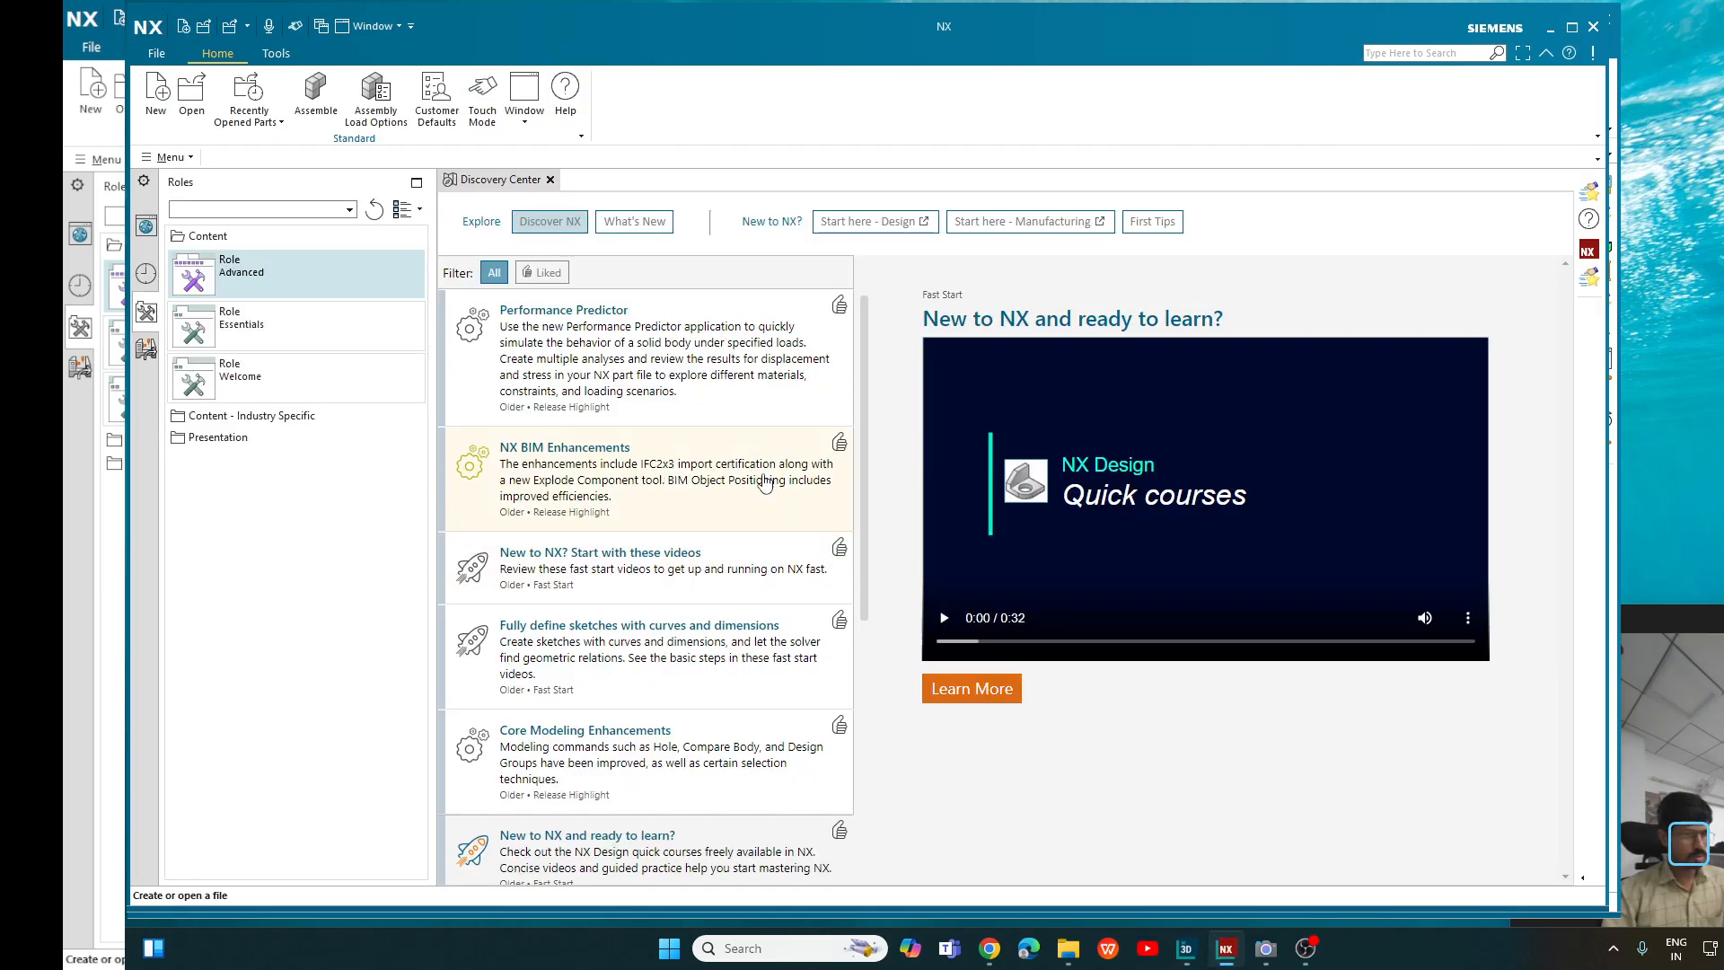
left_click(193, 108)
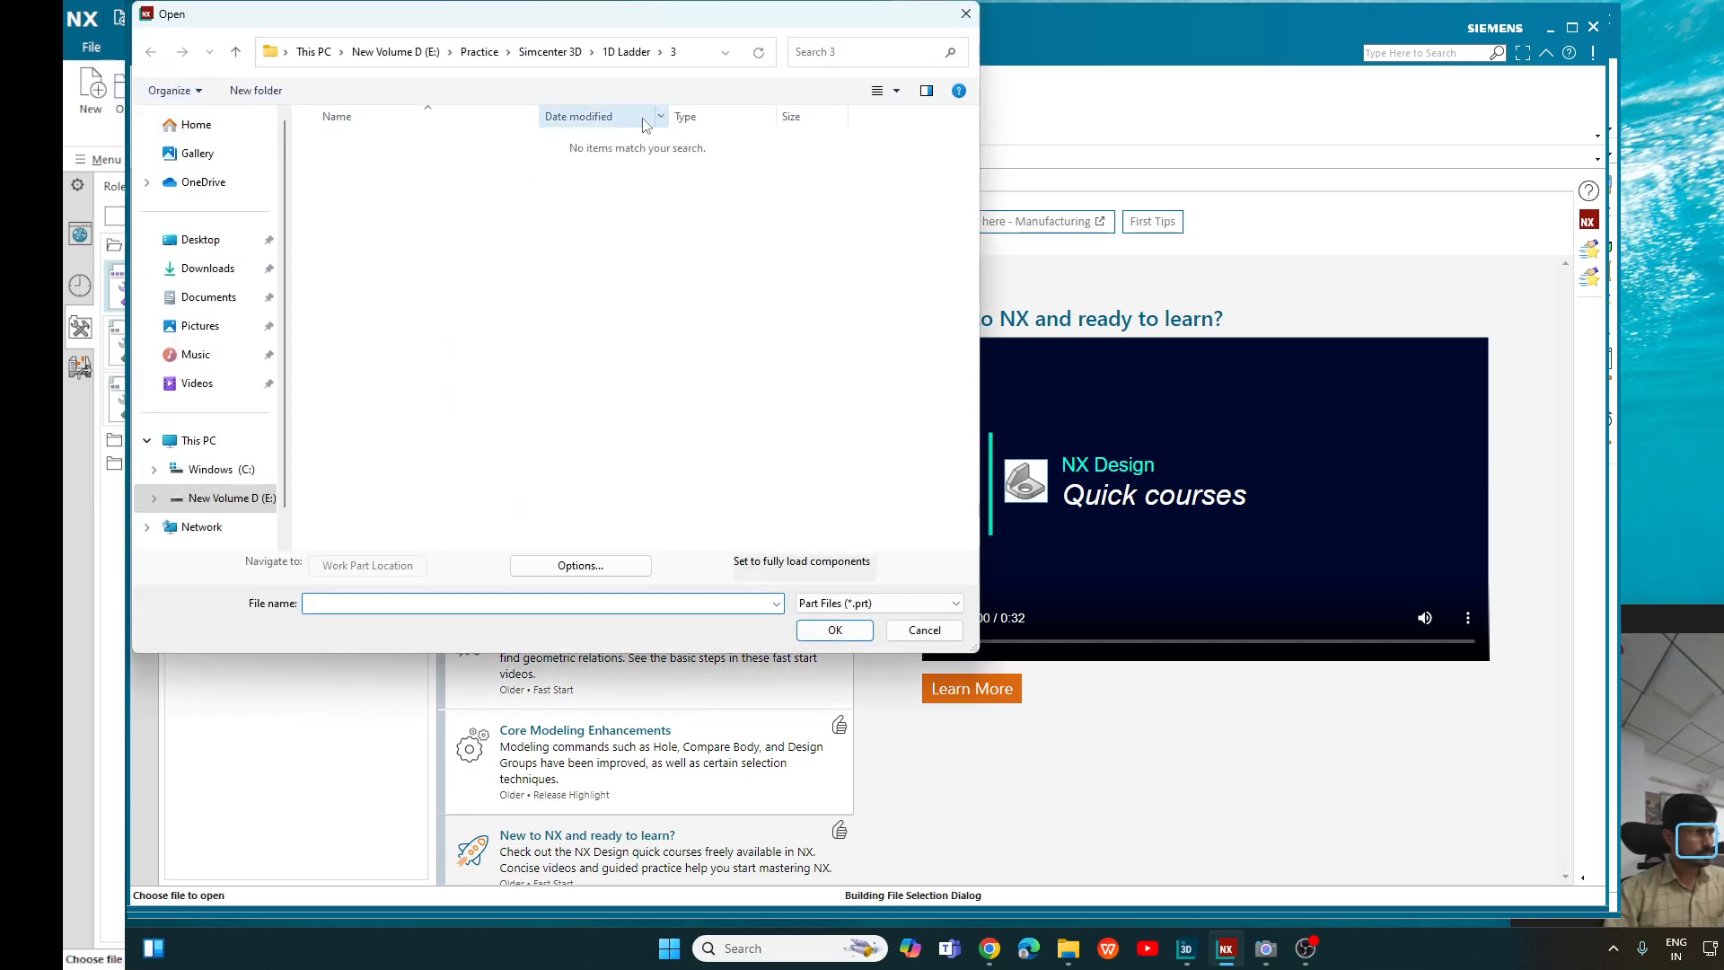
left_click(550, 51)
double_click(409, 294)
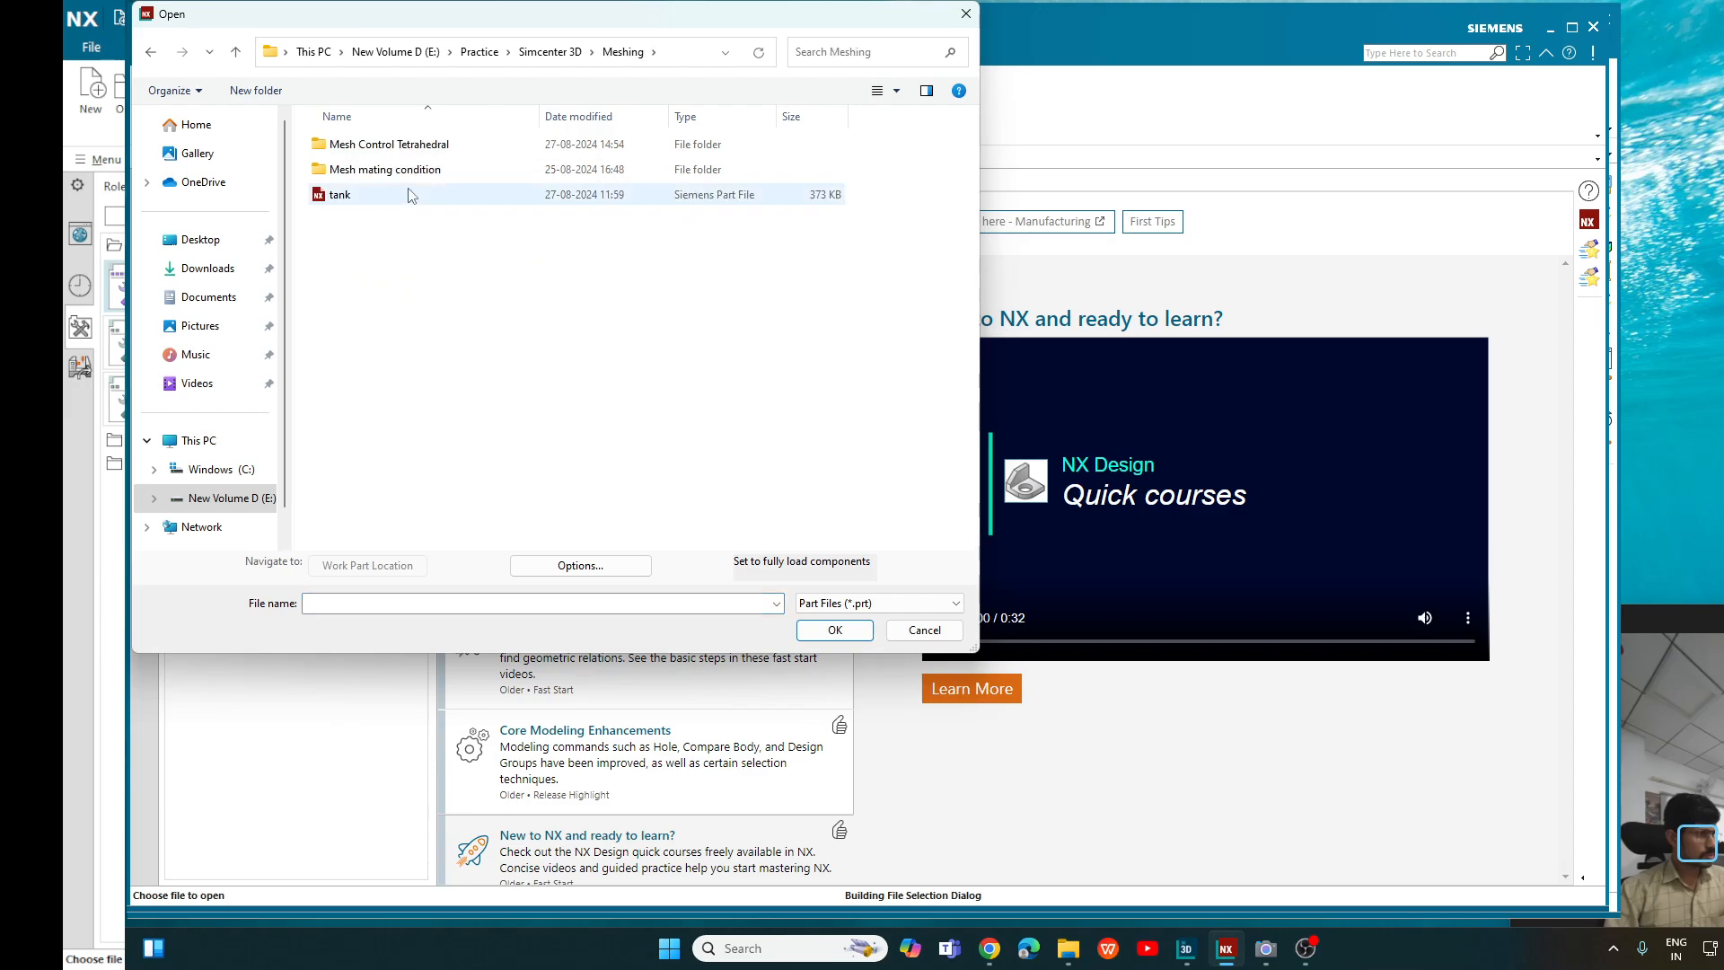
double_click(409, 149)
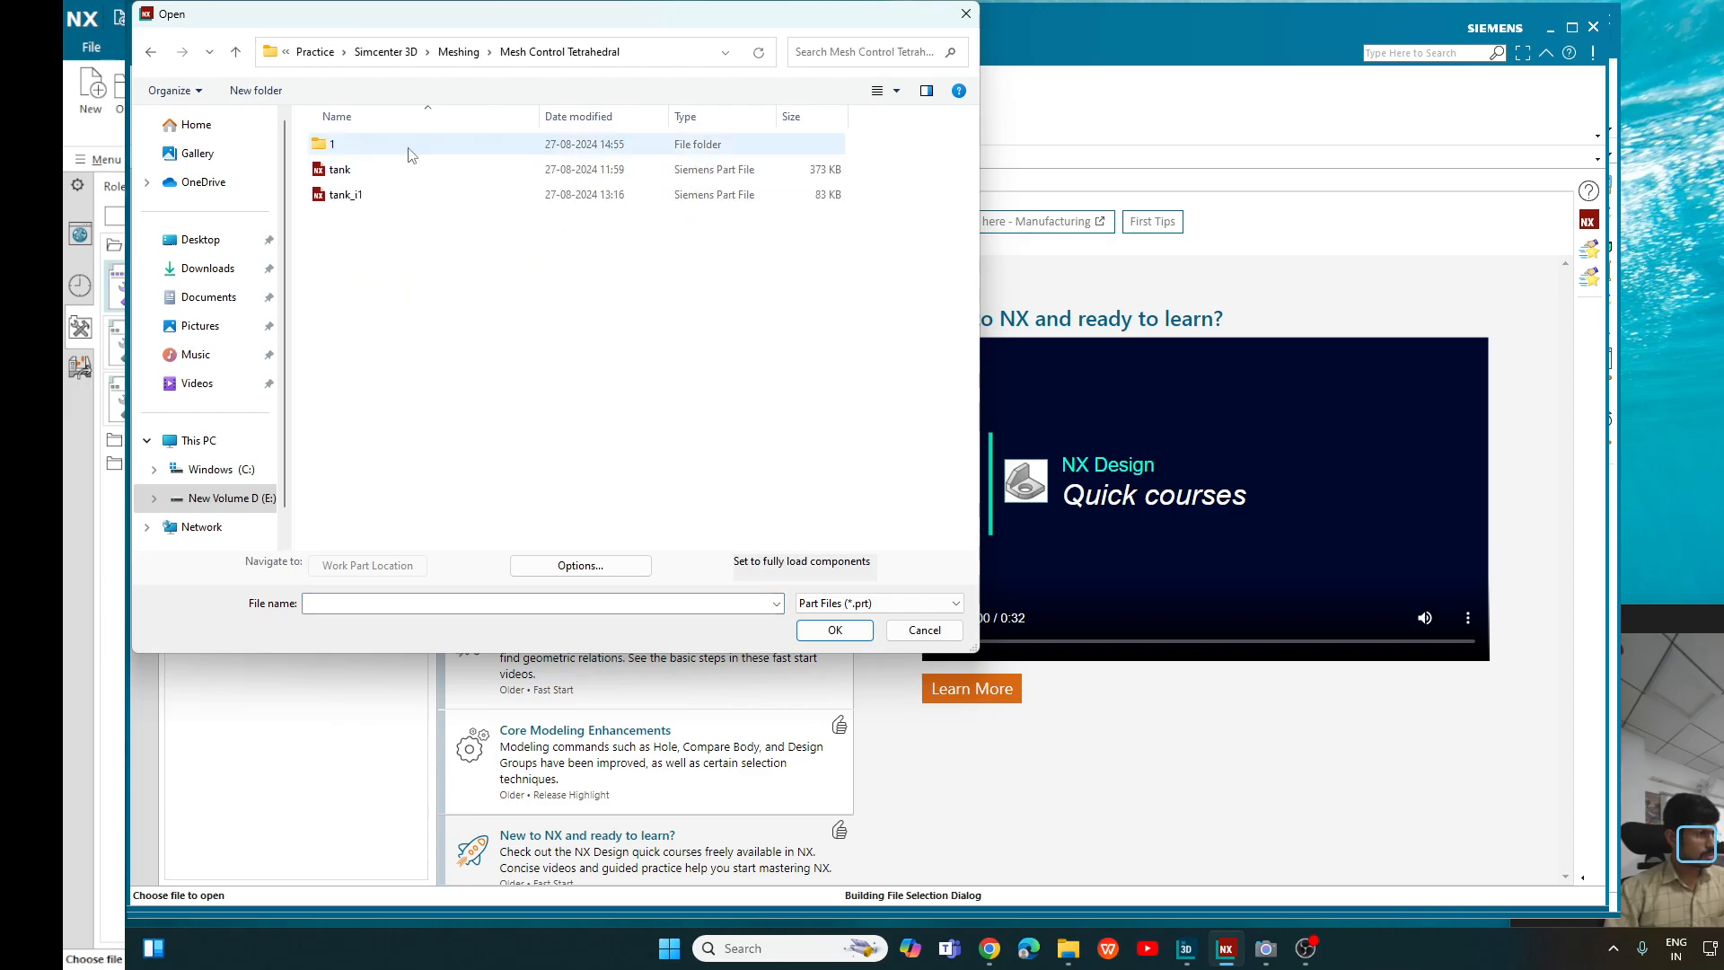
double_click(403, 154)
left_click(404, 153)
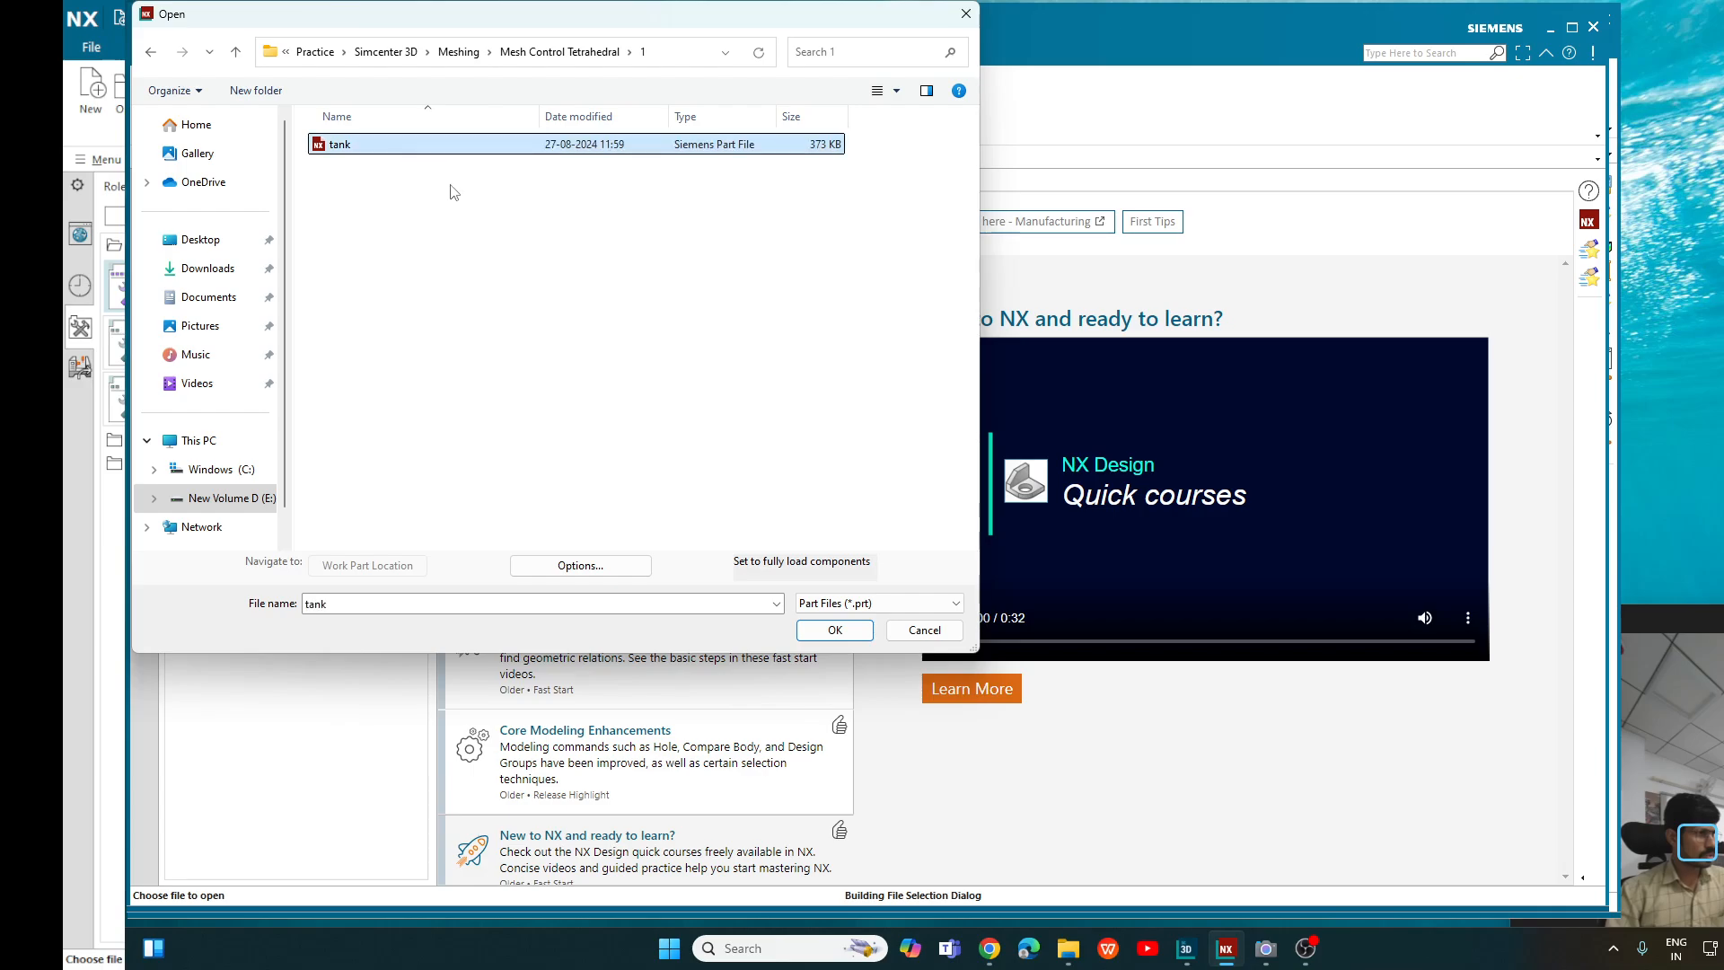
left_click(824, 632)
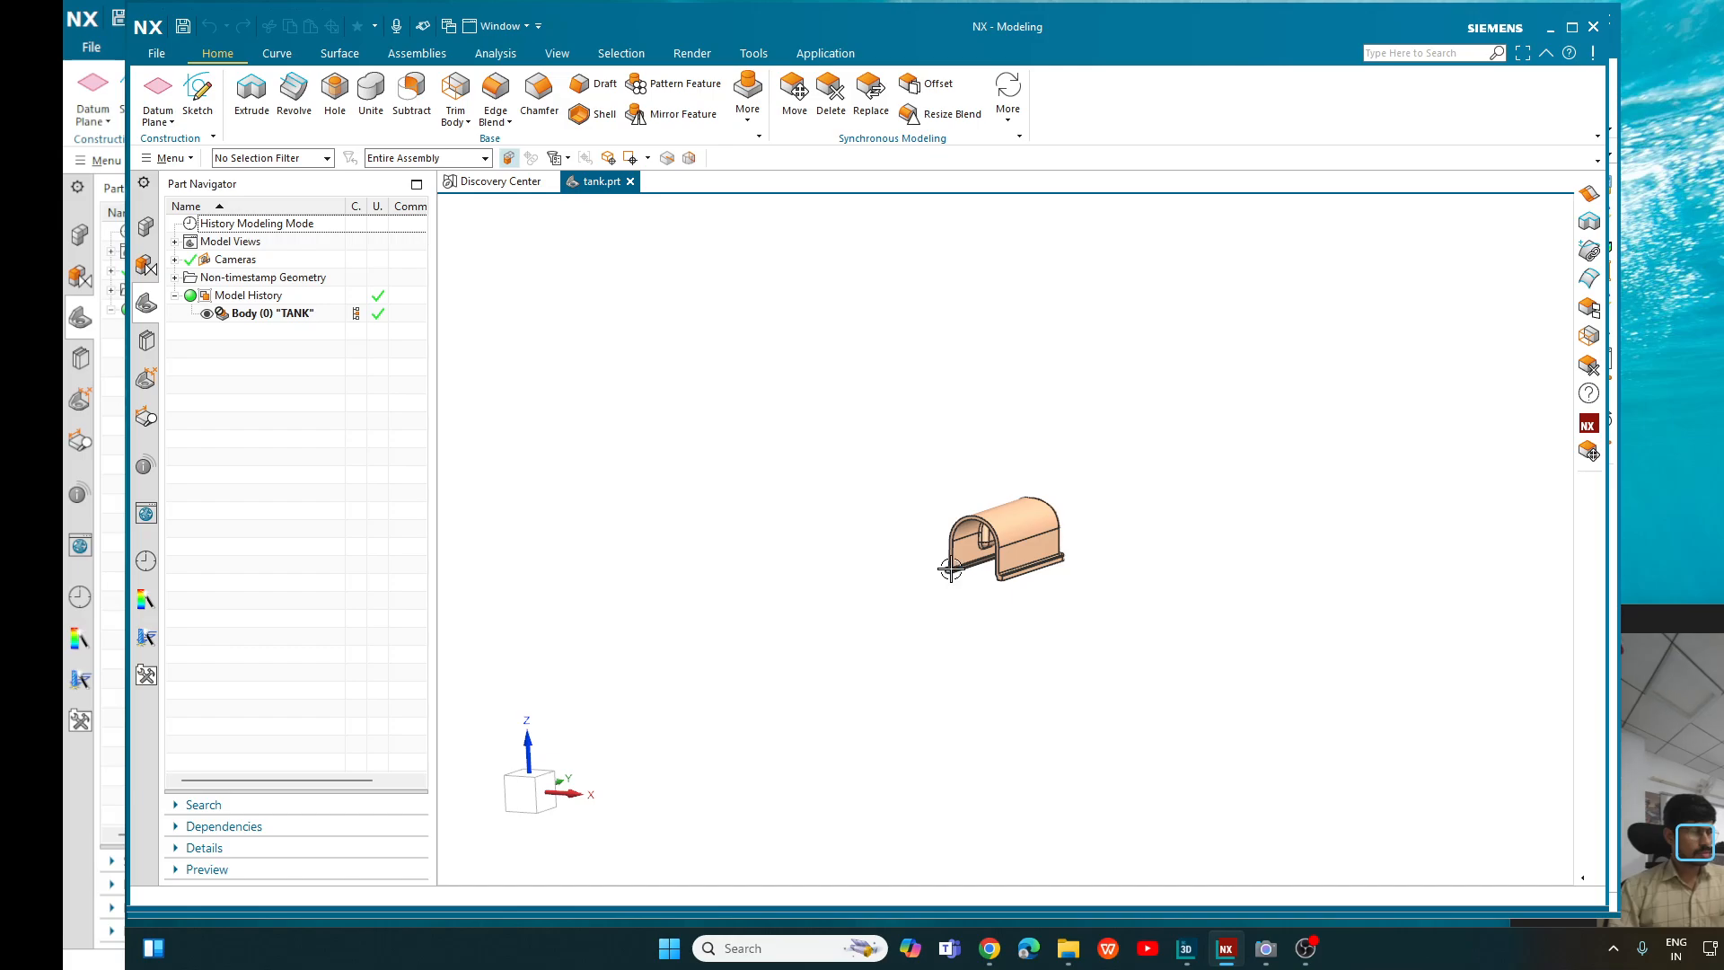
- Bring the tank part into the Pre/Post simulation application
scroll(950, 569, "up", 5)
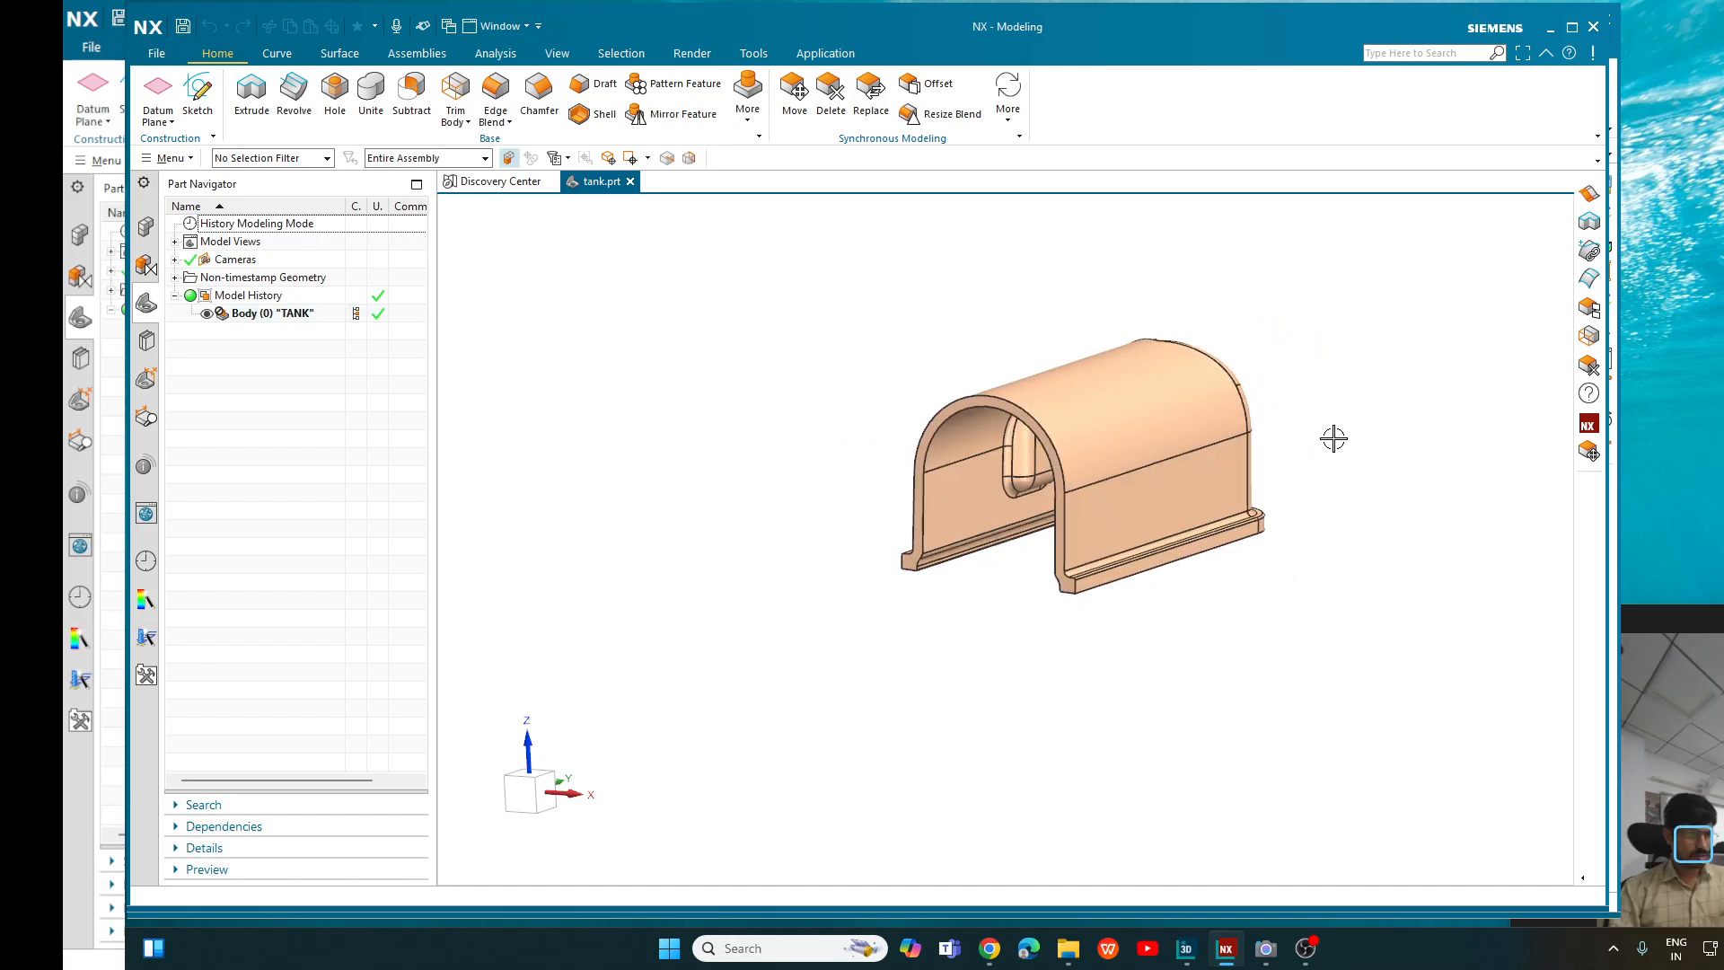
mouse_move(1333, 438)
middle_mouse_down()
mouse_move(1374, 396)
mouse_move(1319, 445)
middle_mouse_up()
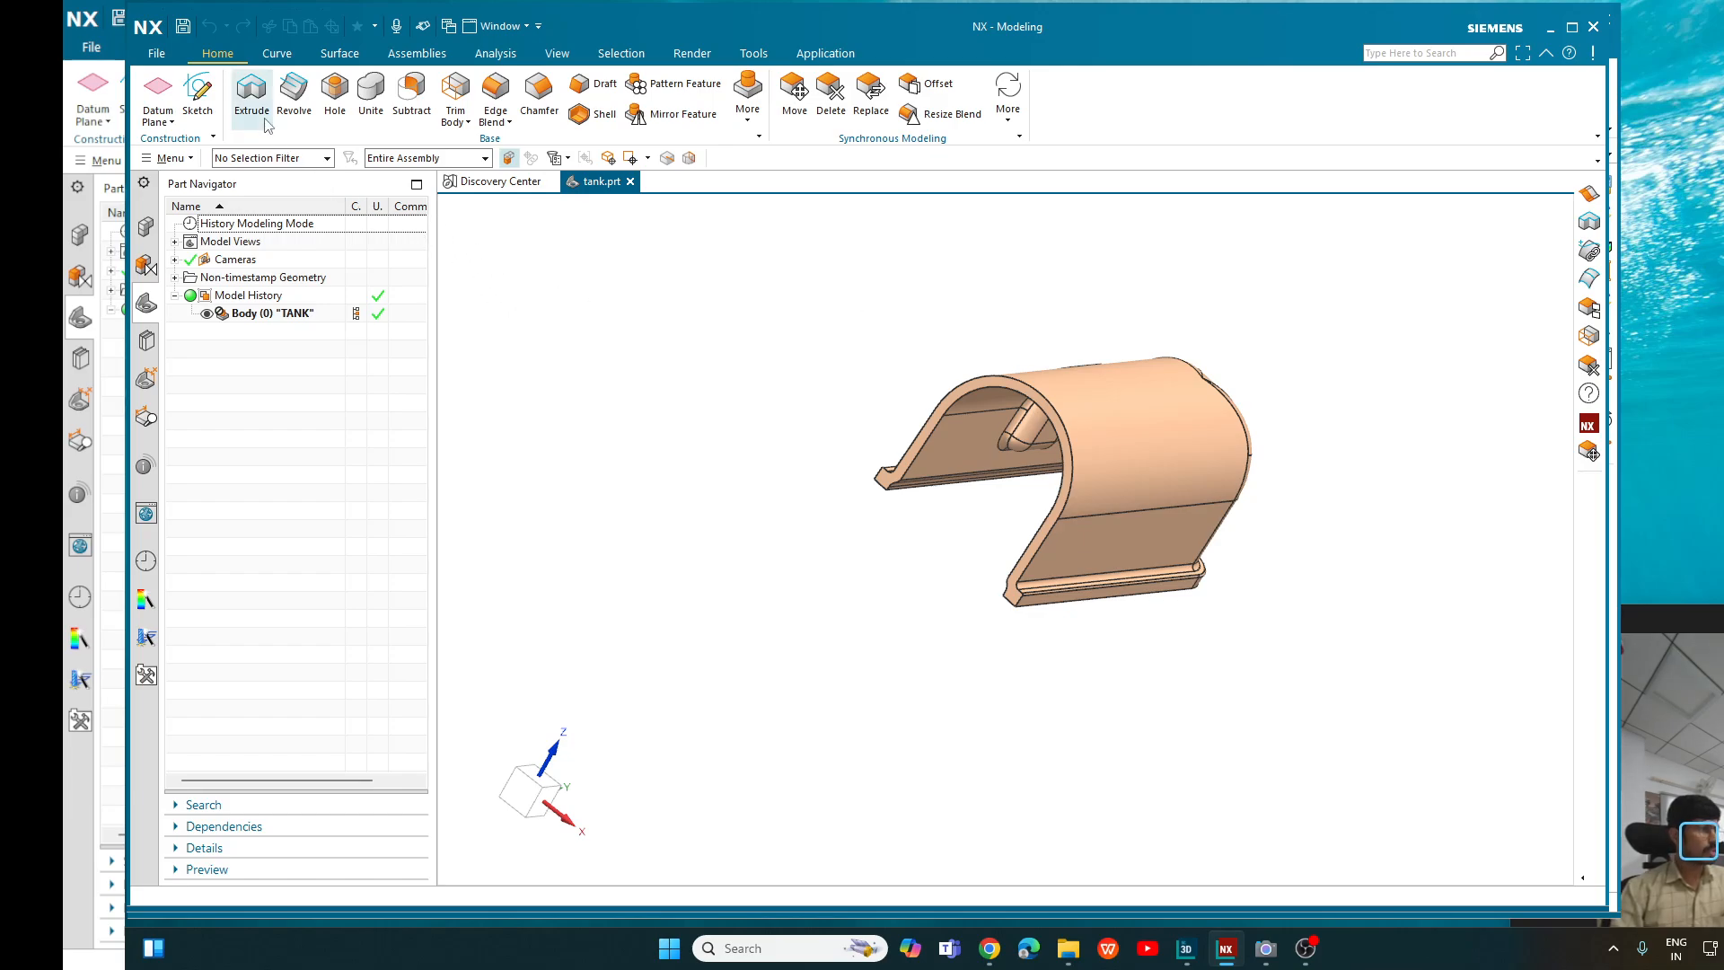
left_click(825, 56)
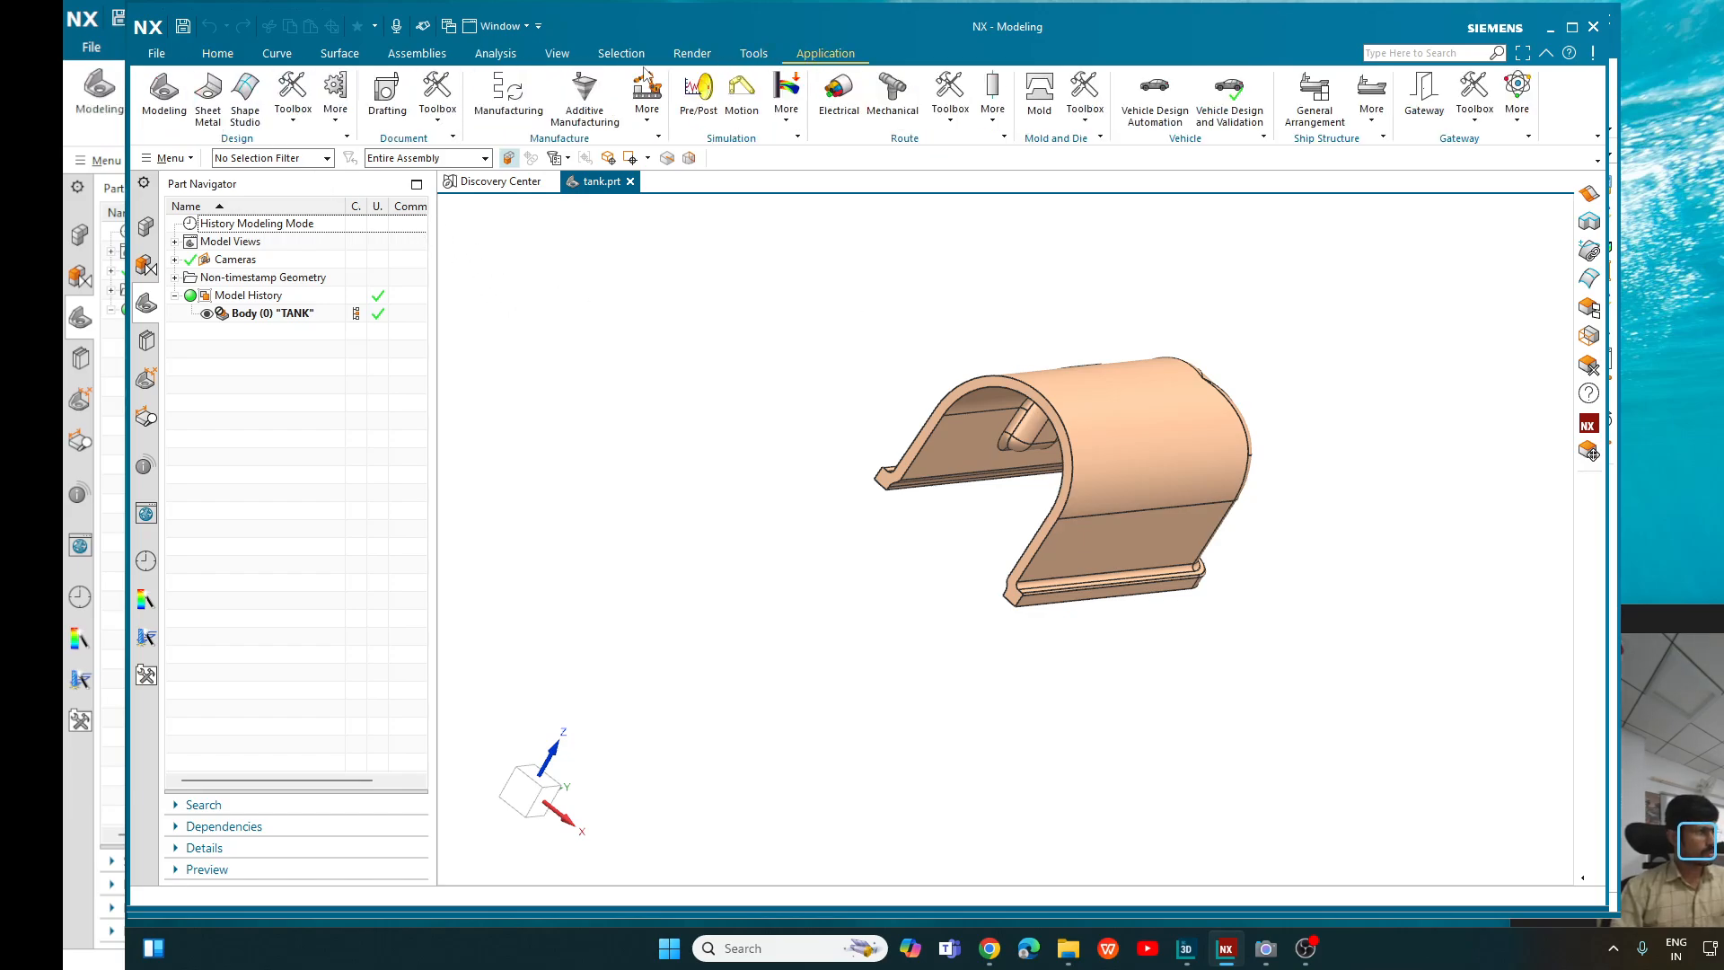
left_click(700, 94)
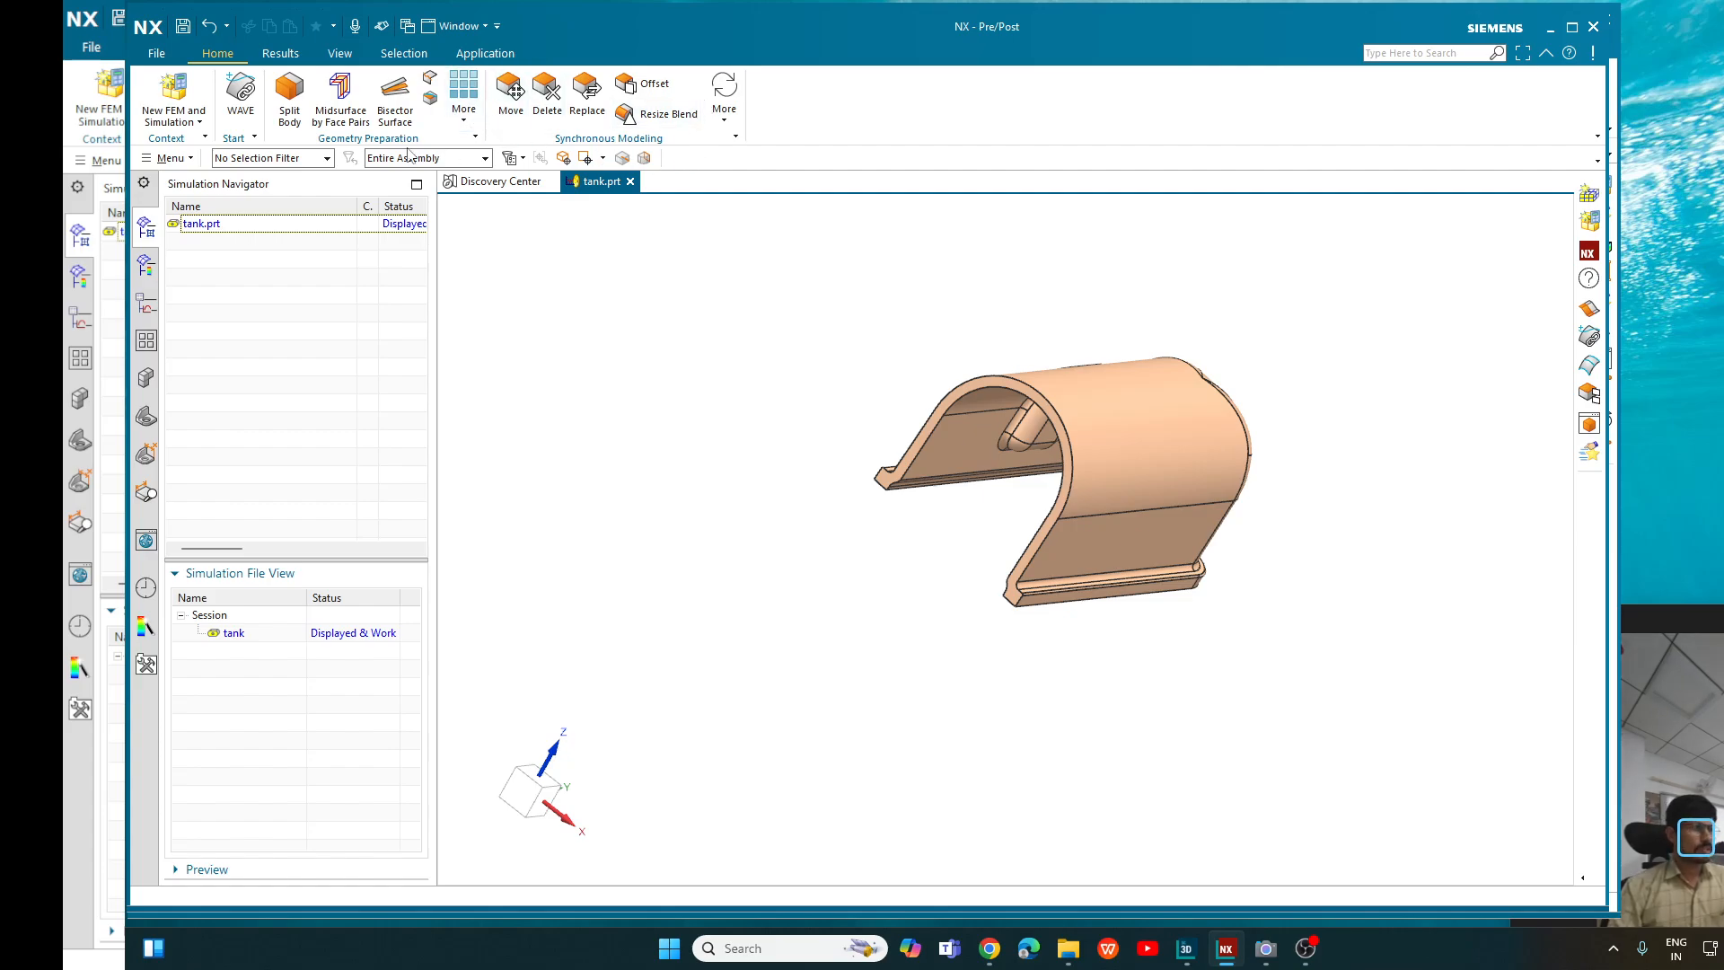
- Create a new FEM named tank_fem1.fem with the Simcenter Nastran template, without an idealized part
left_click(200, 123)
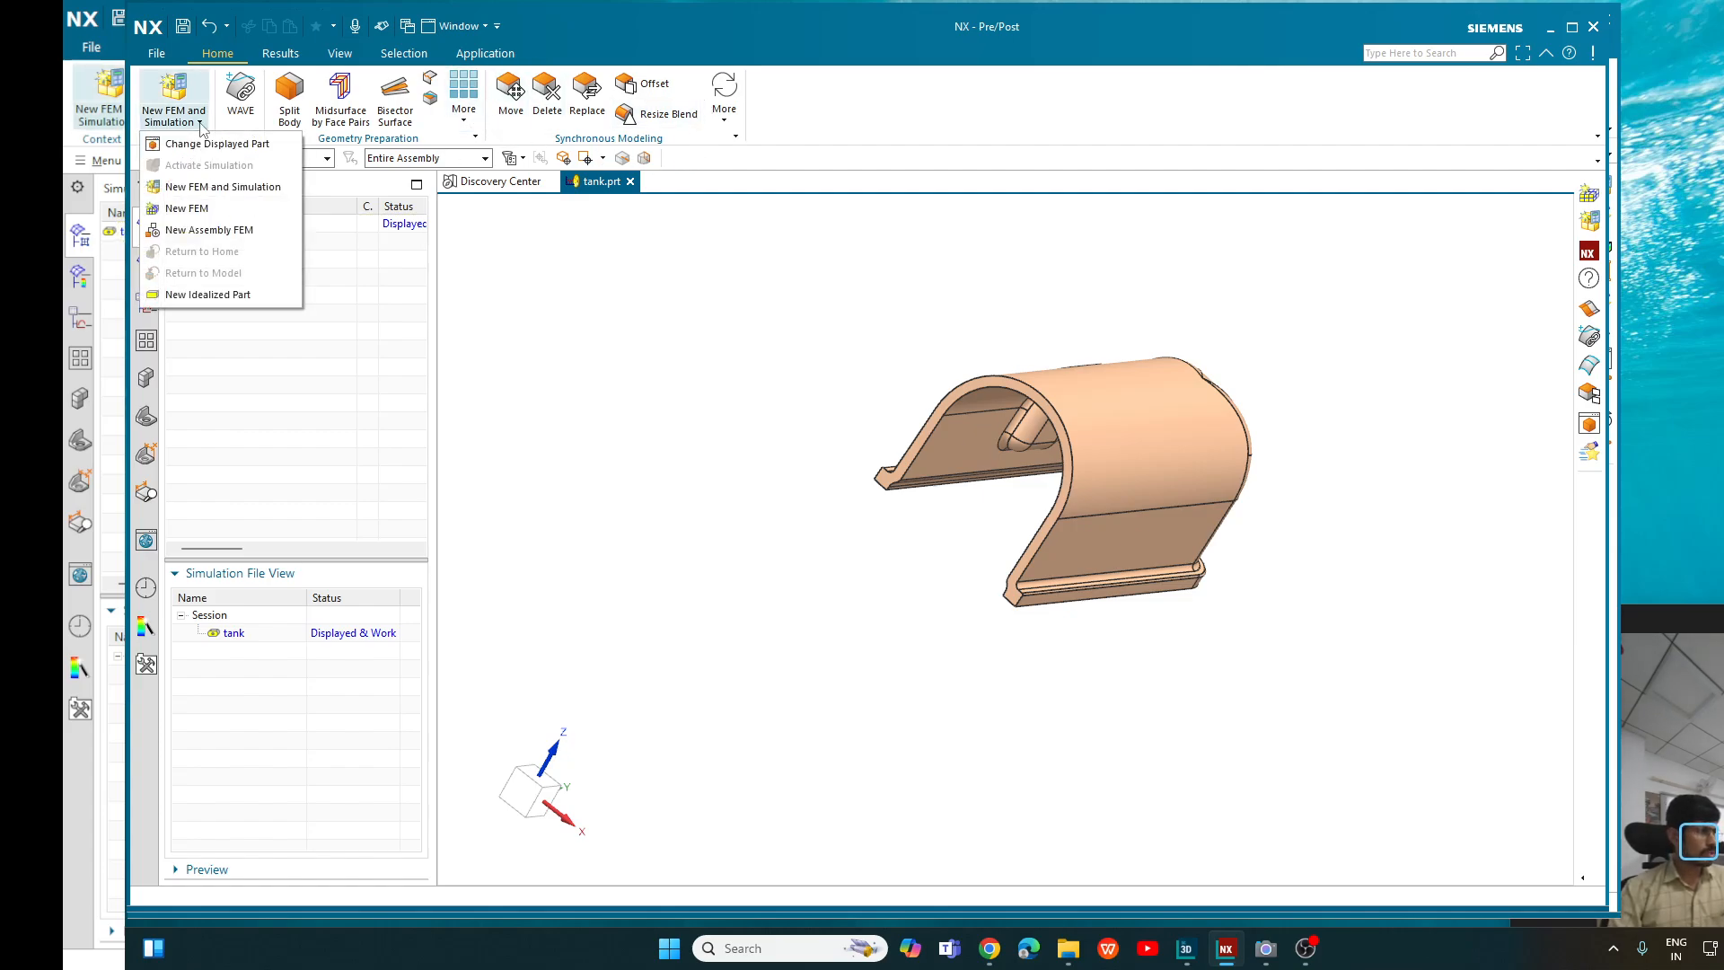
left_click(230, 208)
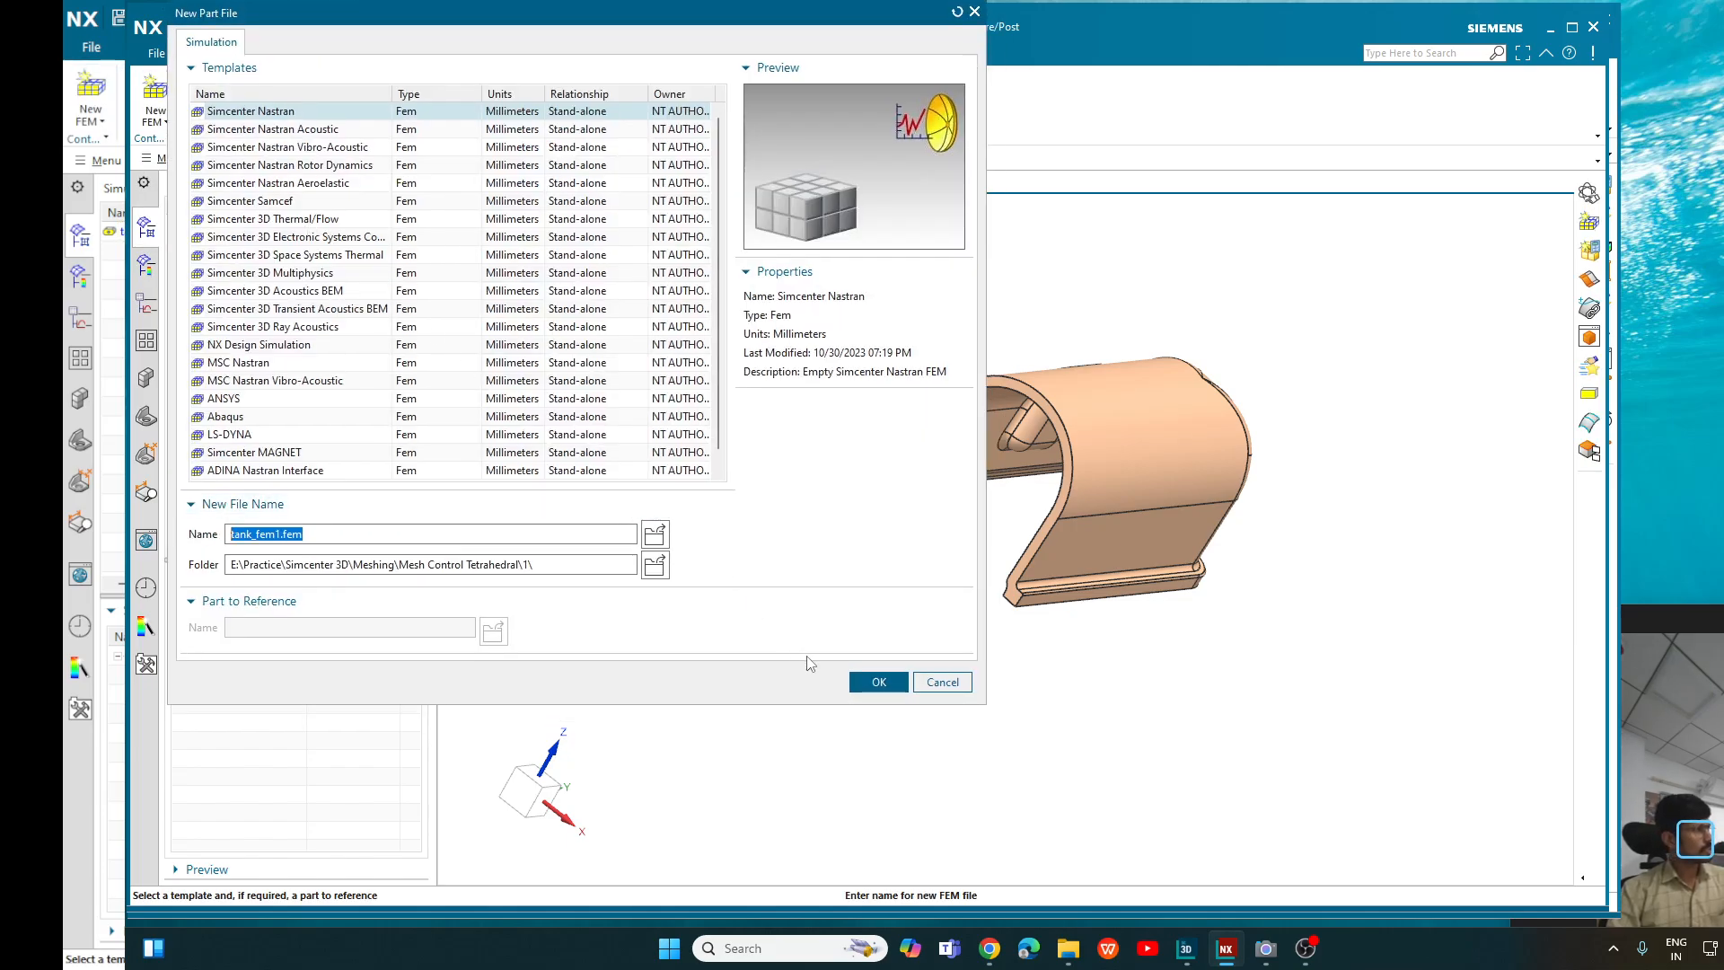
left_click(877, 682)
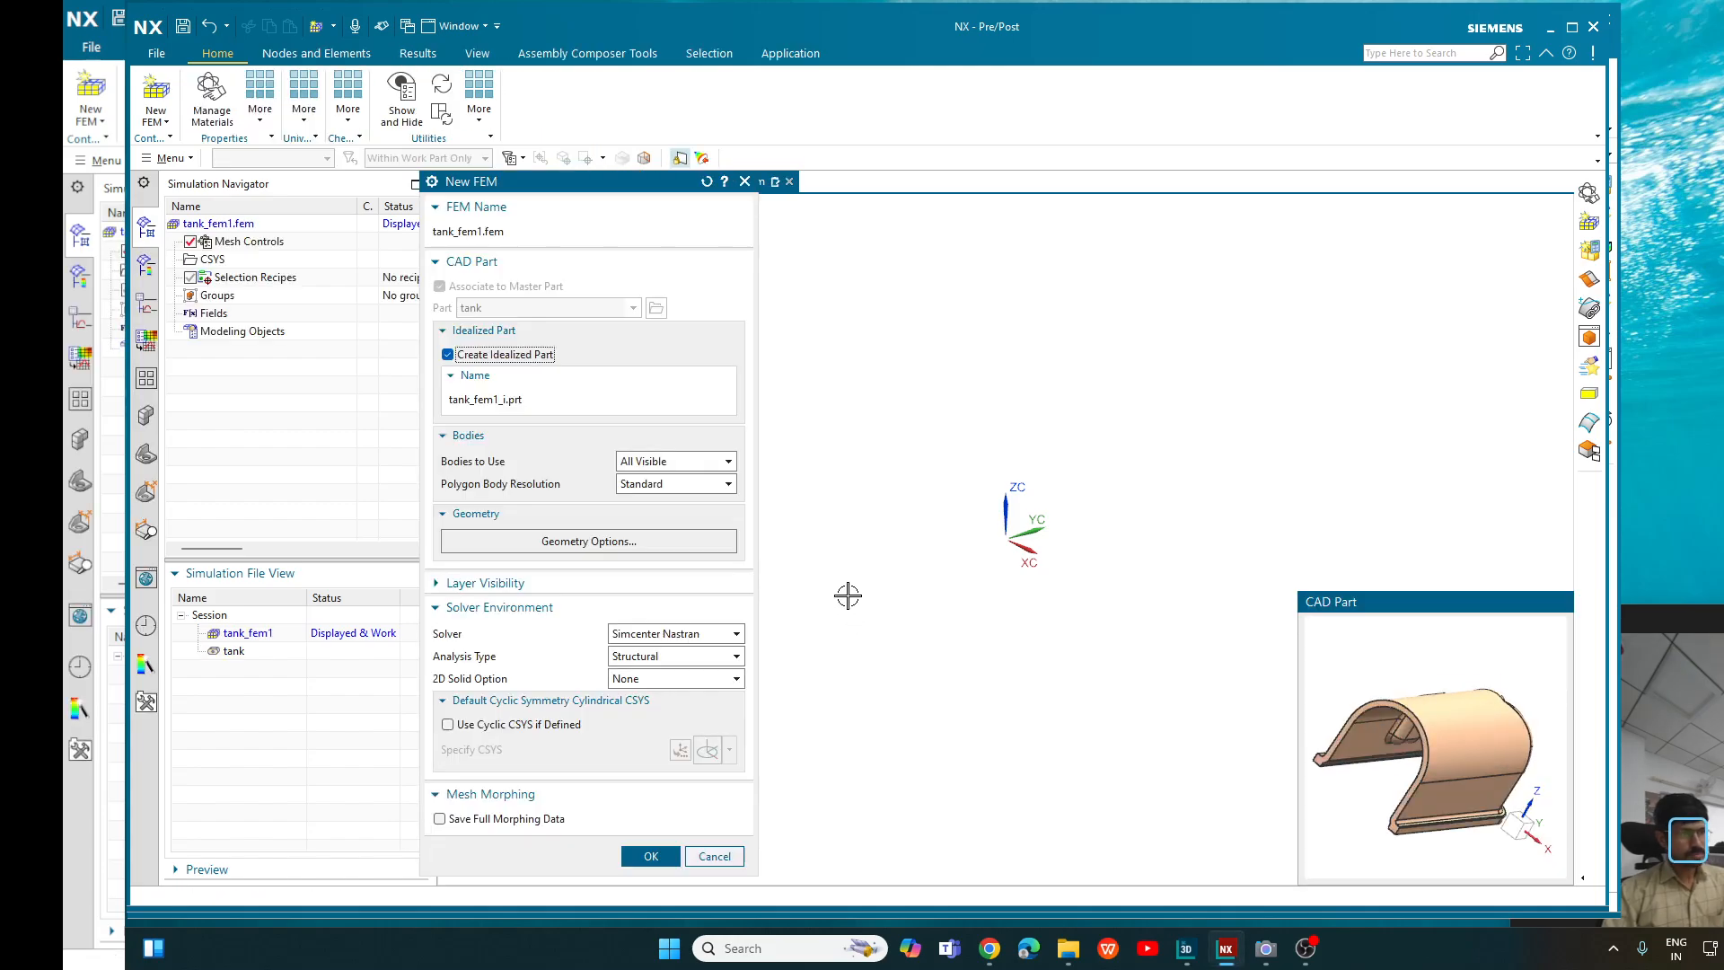
left_click(447, 356)
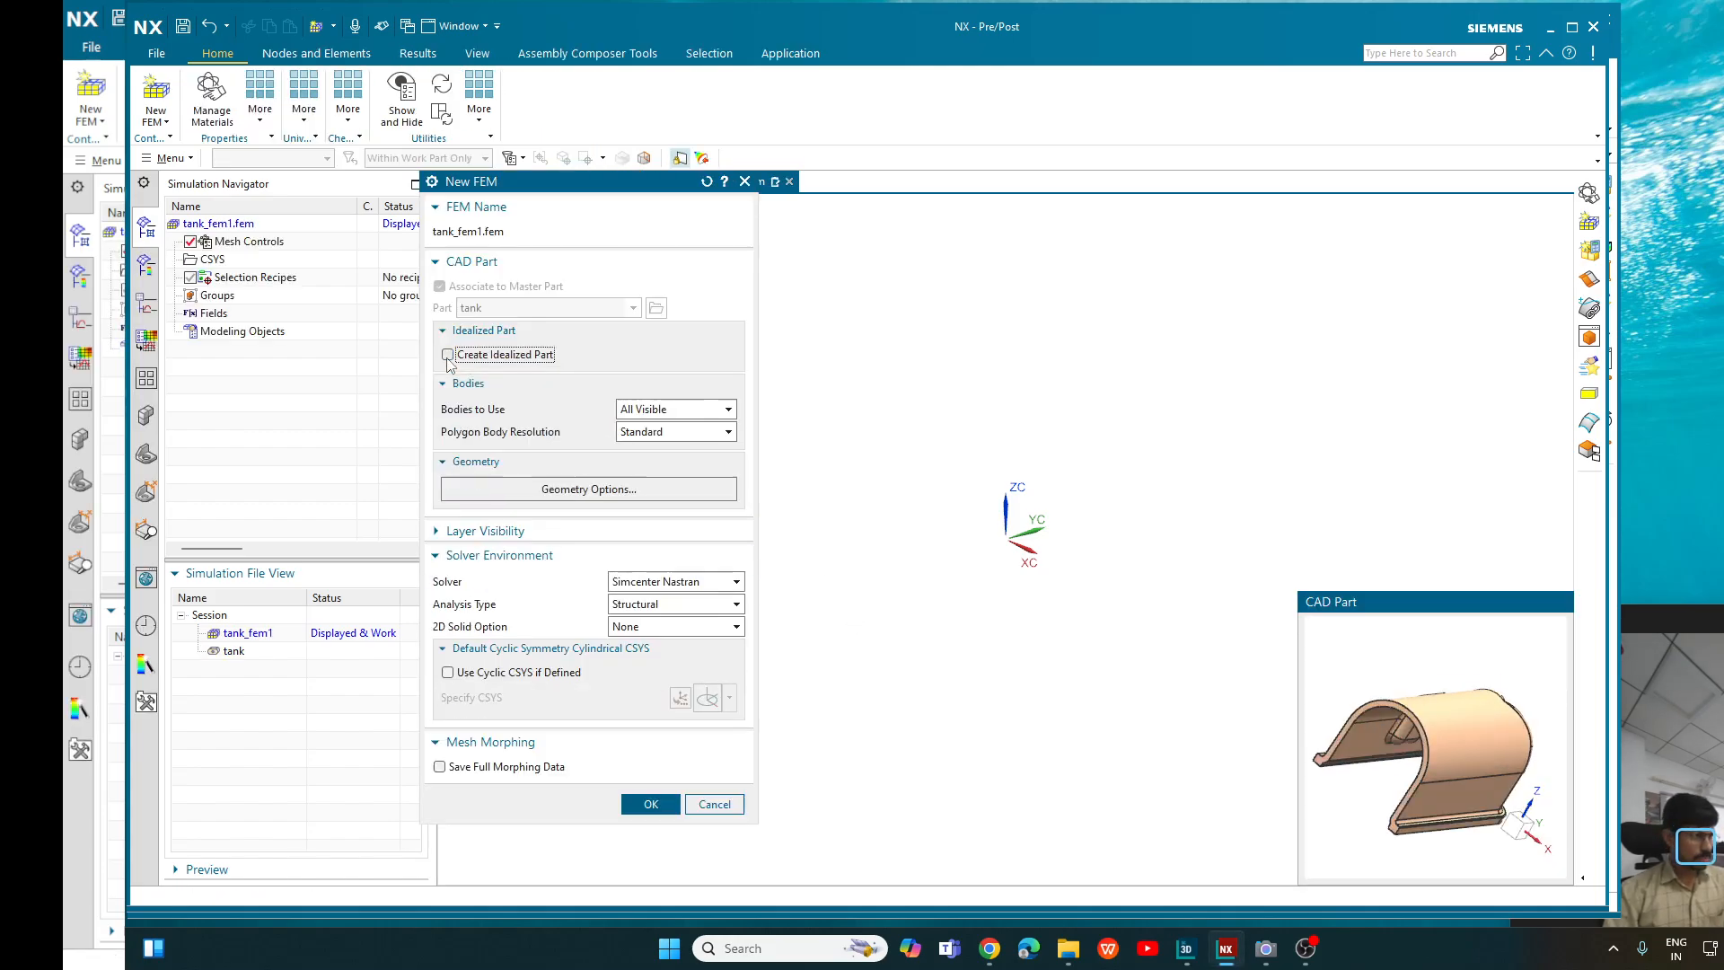
left_click(653, 804)
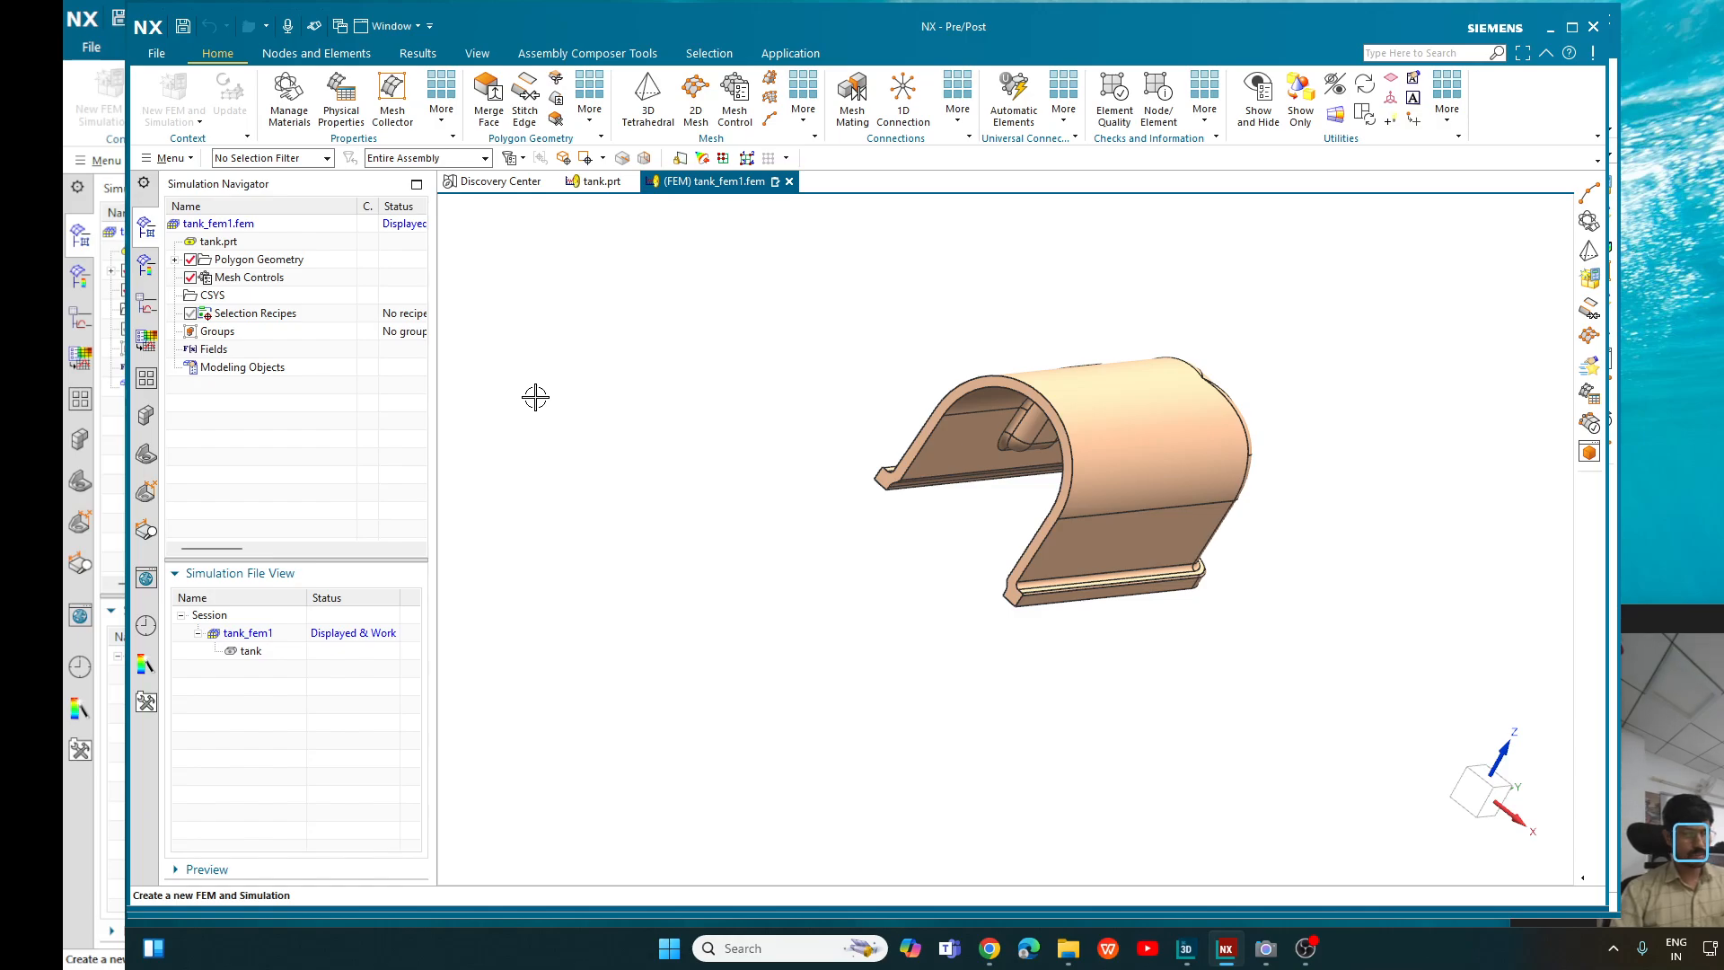
- Change the graphics view background to dark gray
scroll(677, 385, "up", 2)
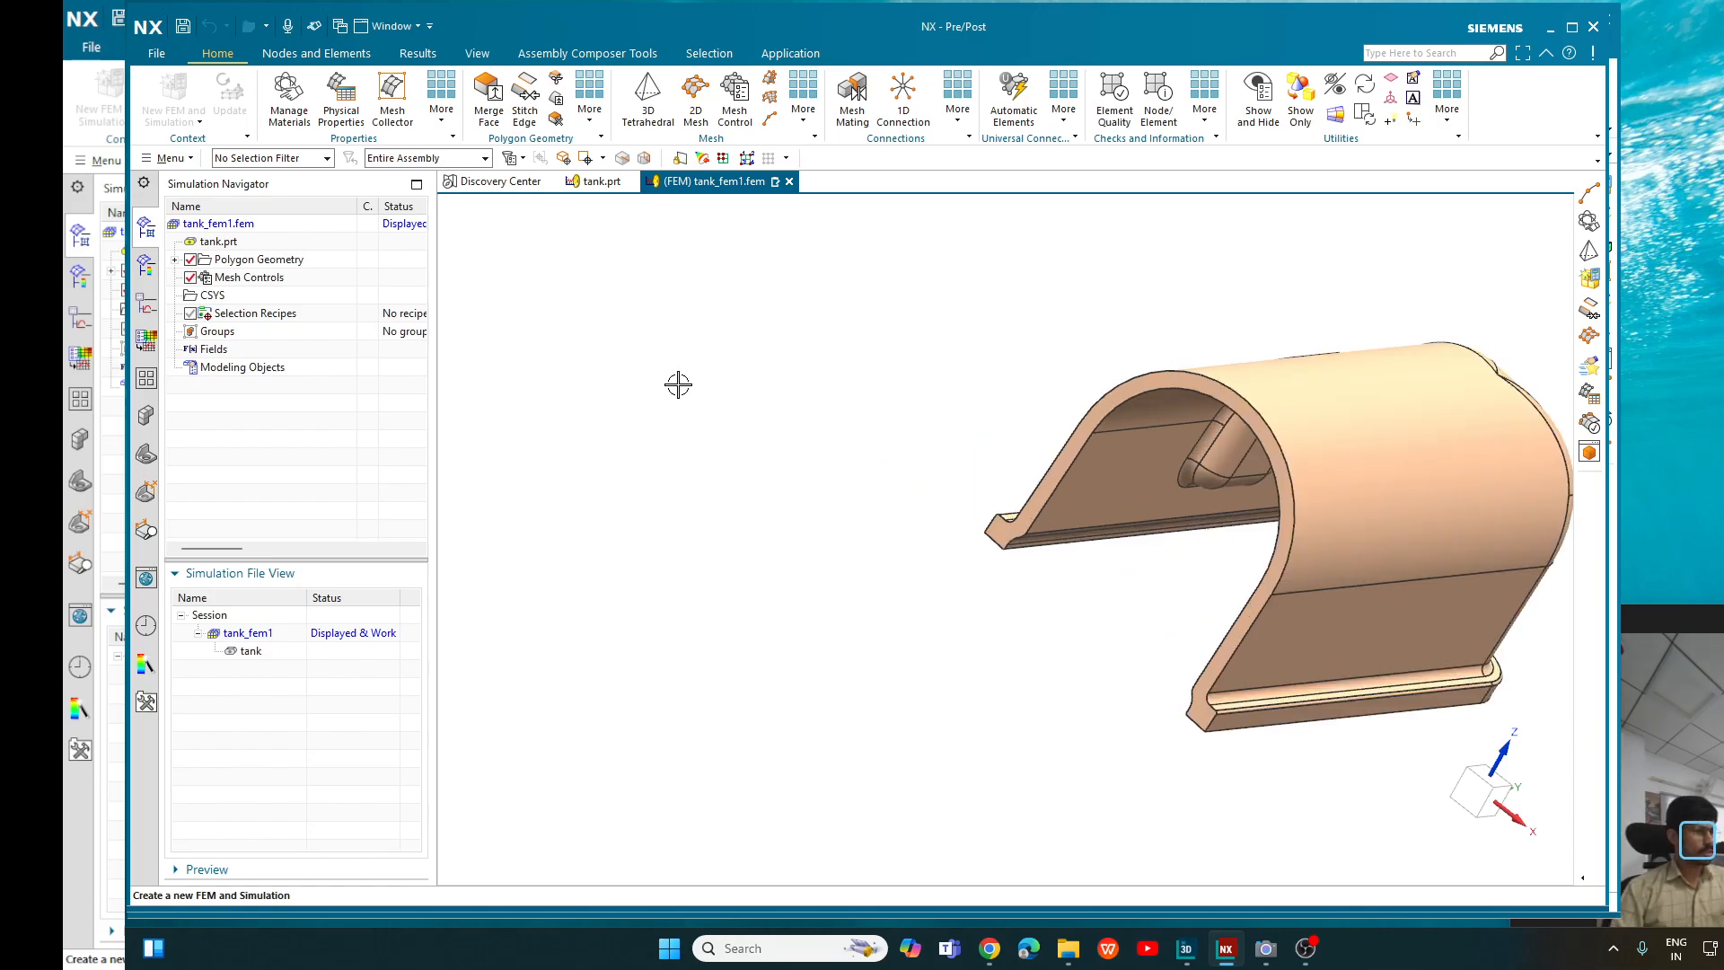
scroll(677, 385, "down", 1)
scroll(1102, 351, "up", 1)
scroll(1101, 351, "up", 2)
scroll(884, 428, "down", 2)
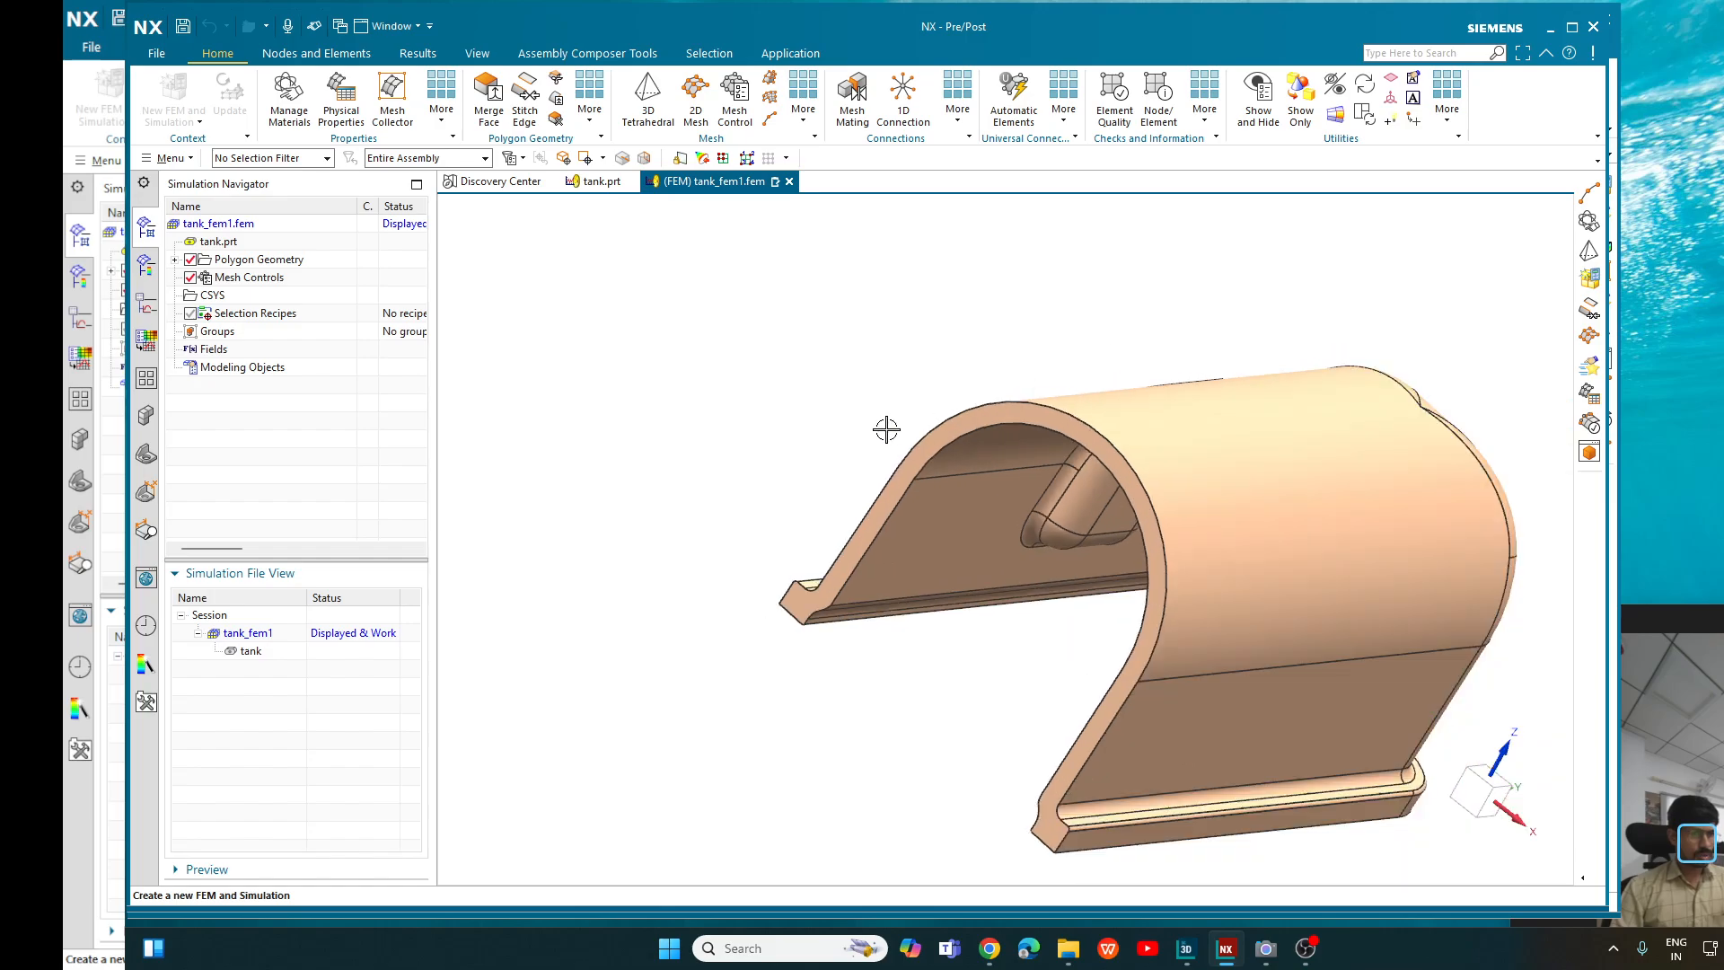
scroll(1170, 390, "up", 1)
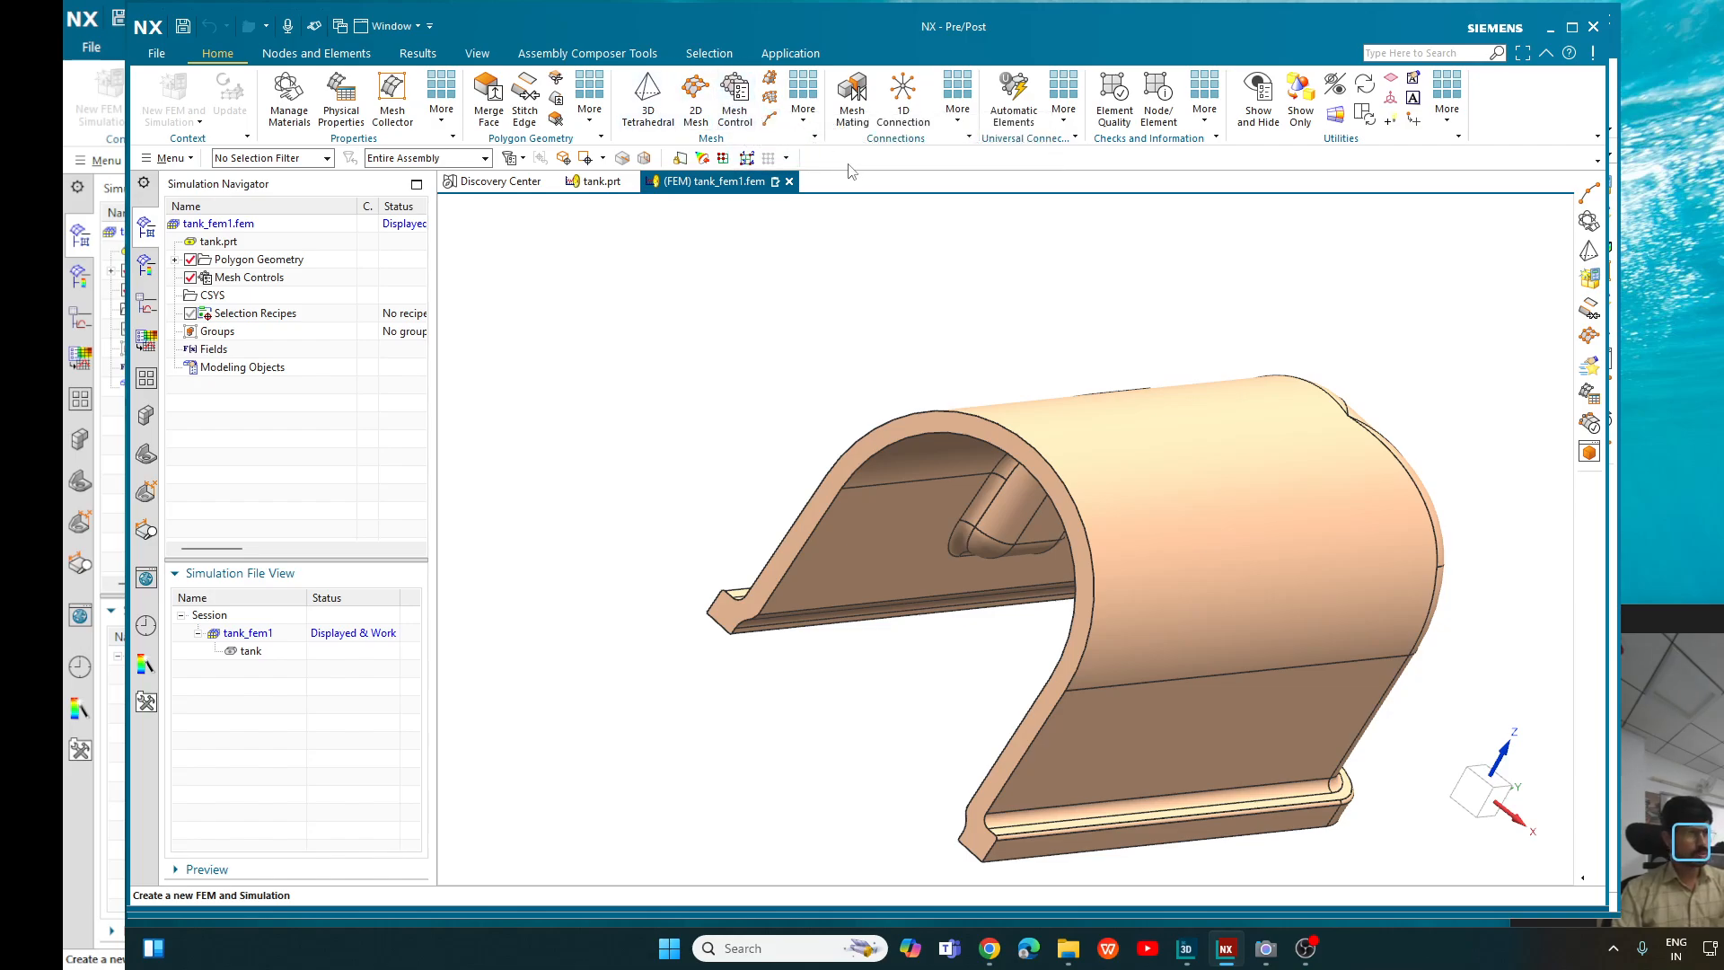
right_click(861, 250)
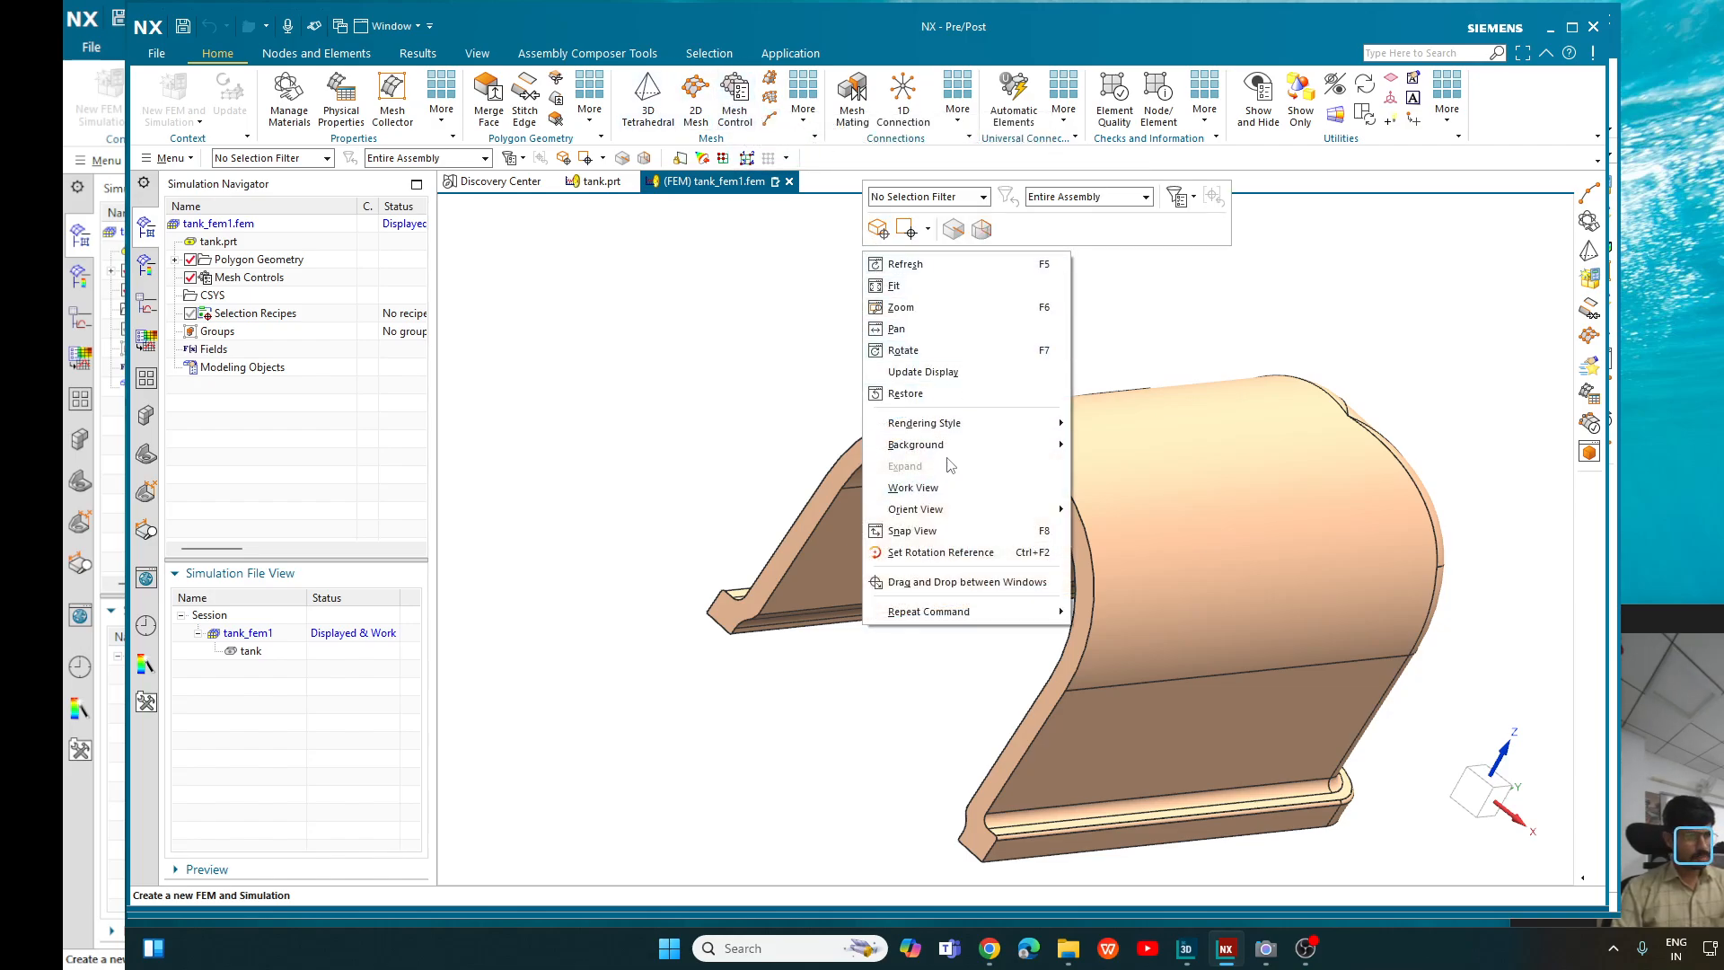
mouse_move(1010, 448)
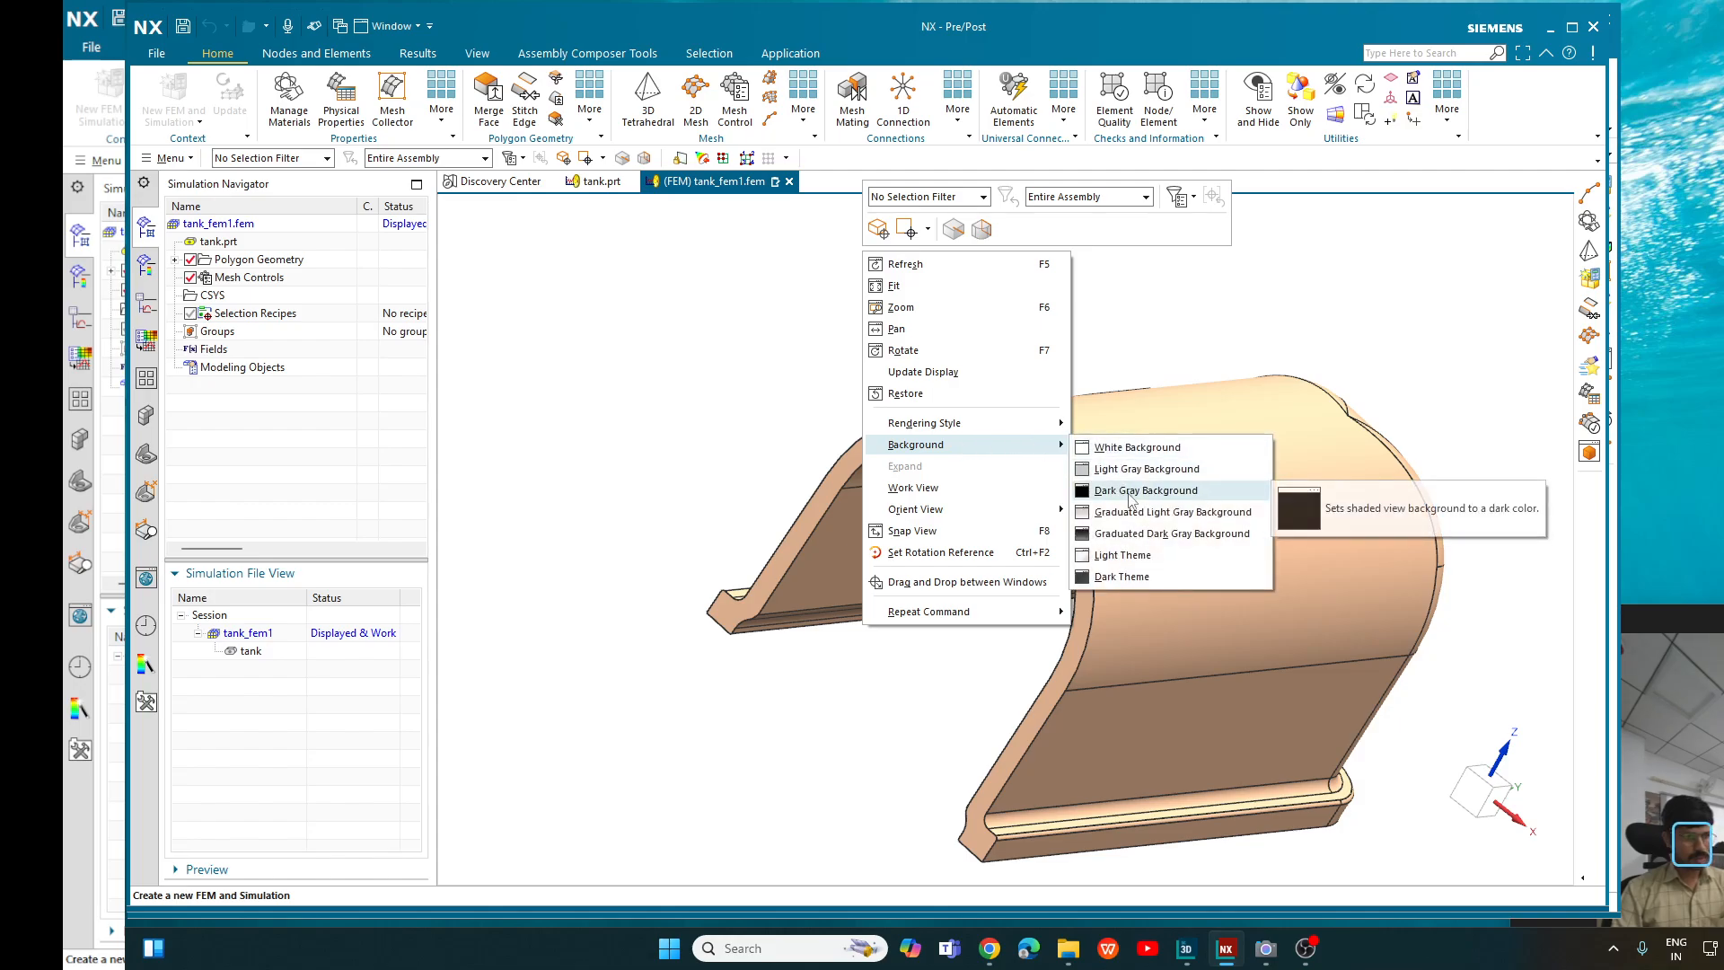
left_click(1109, 490)
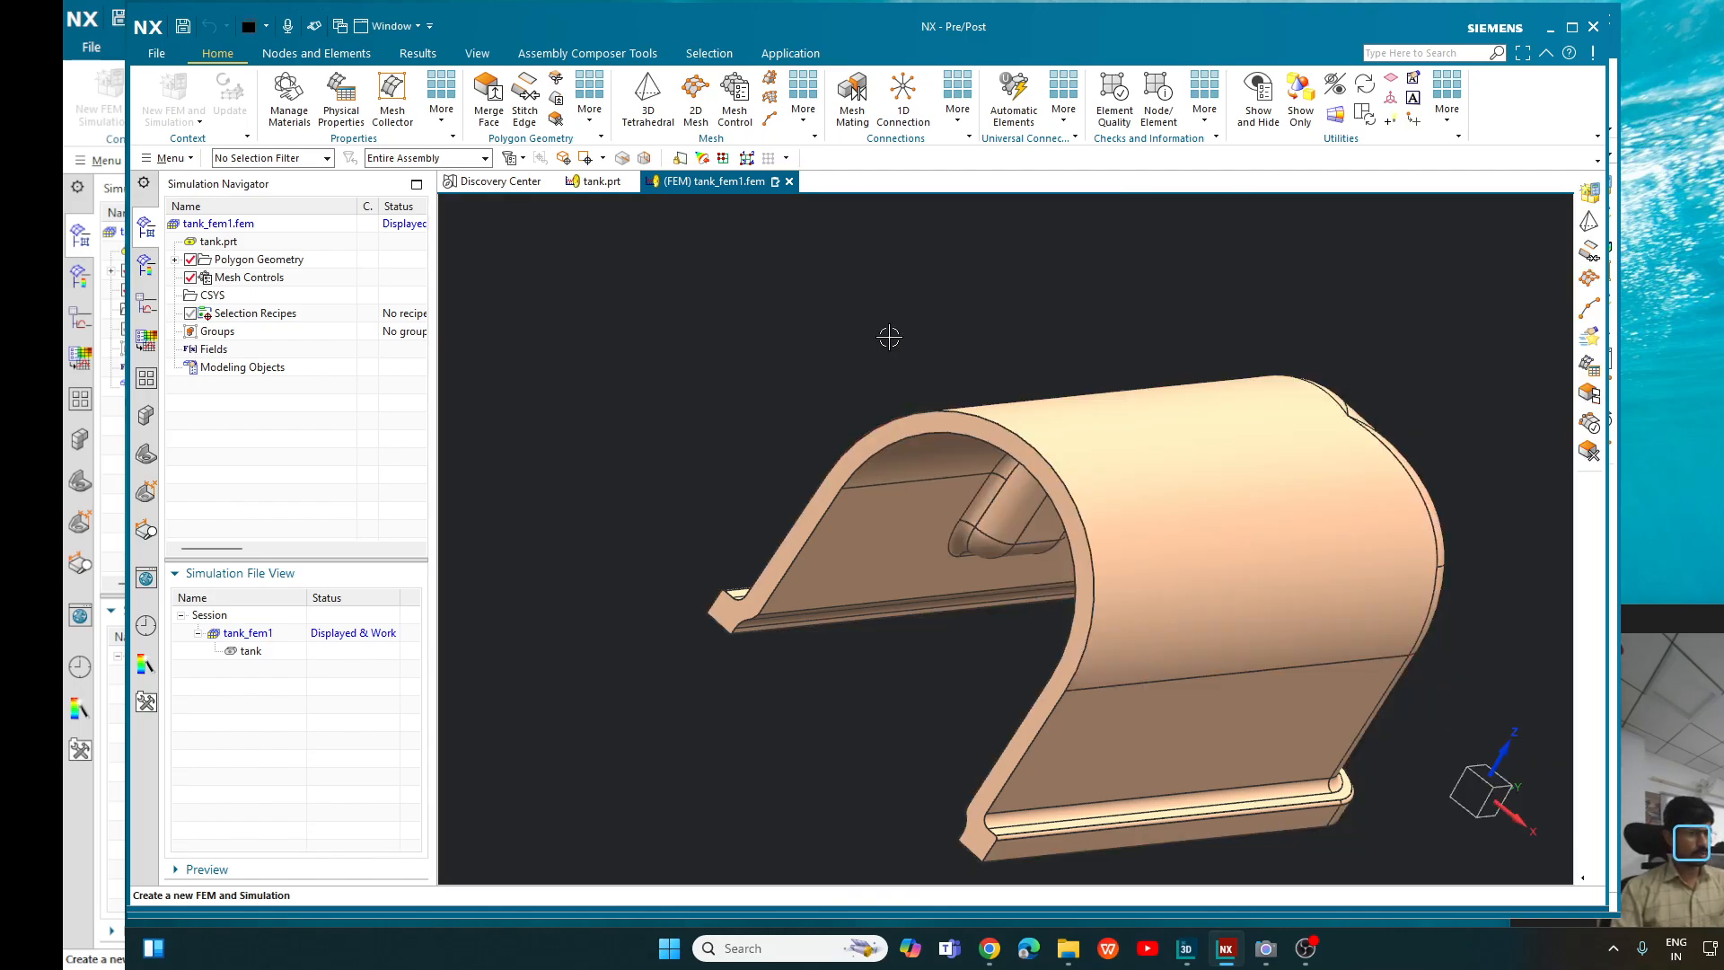
left_click(736, 105)
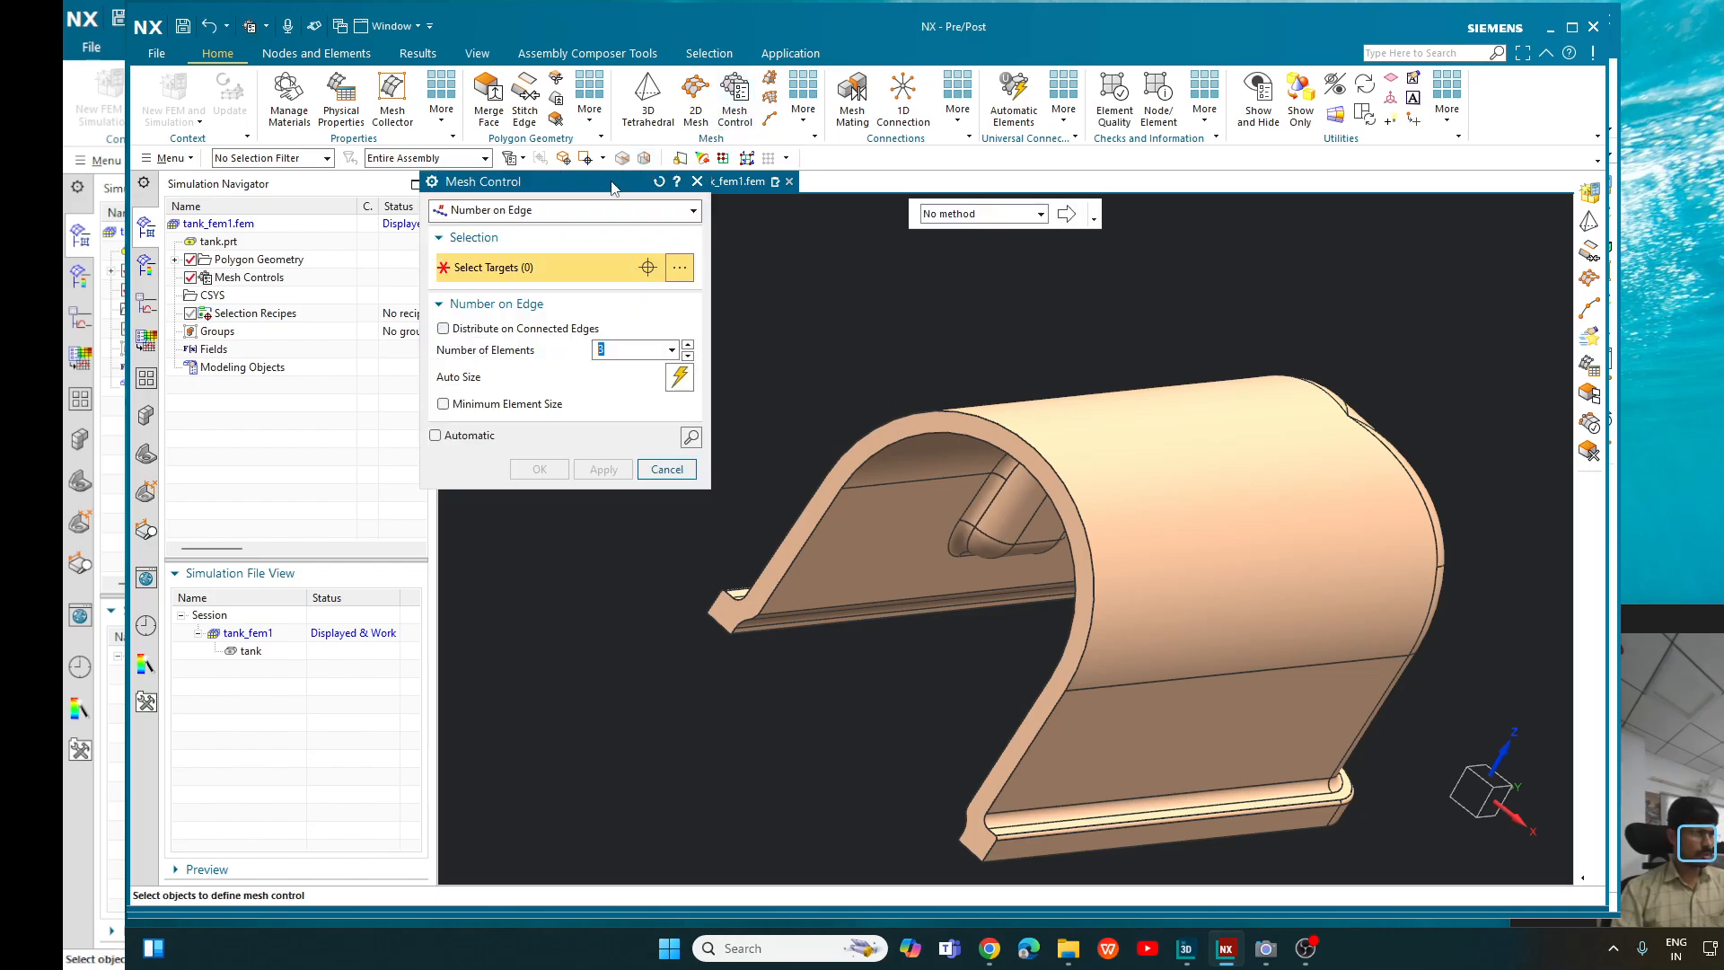
left_click_drag(613, 186, 544, 245)
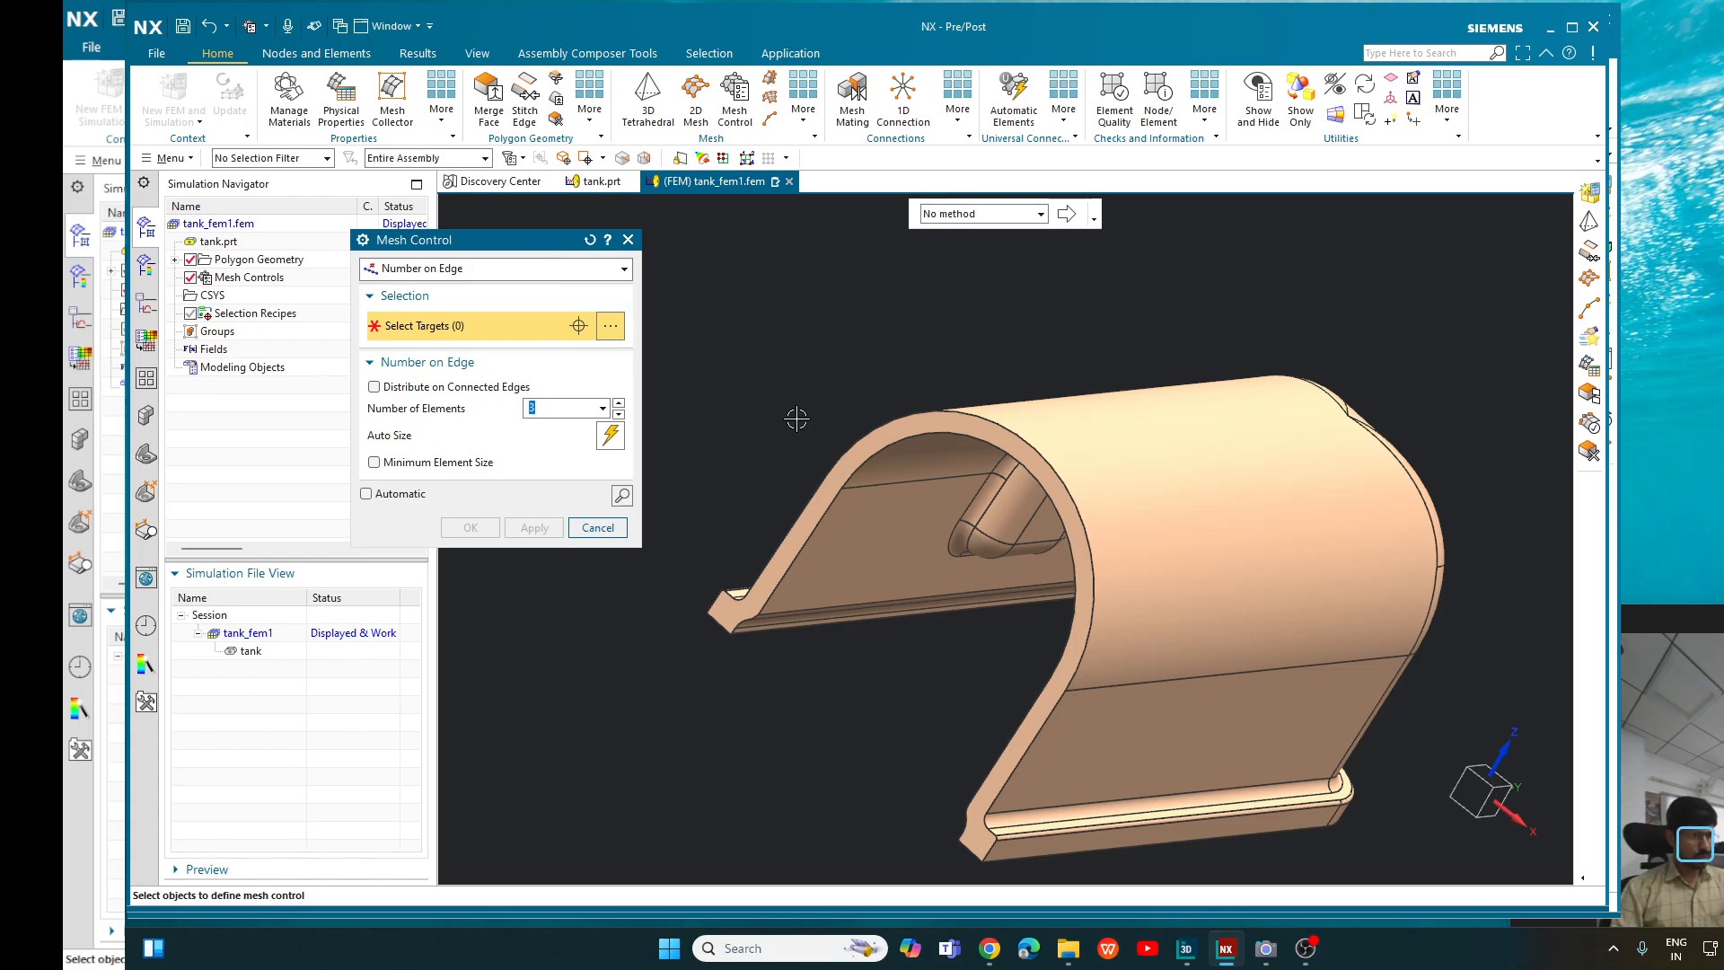
middle_click_drag(796, 418, 848, 440)
scroll(889, 485, "up", 5)
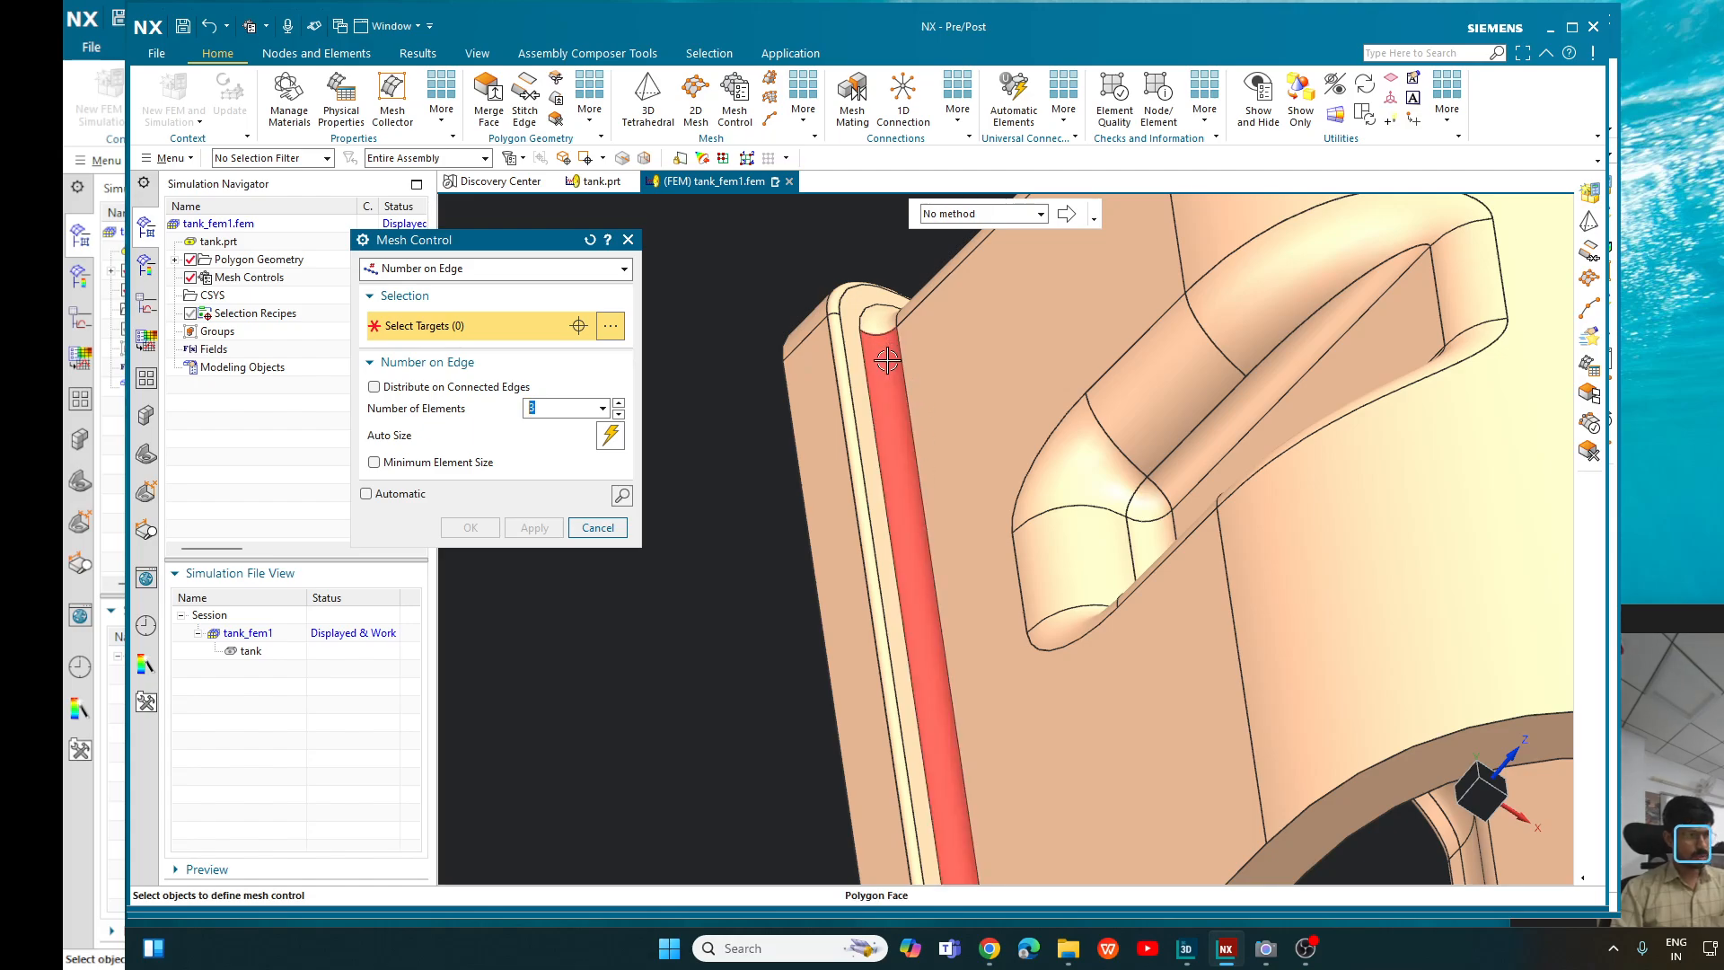
middle_click_drag(887, 360, 914, 432)
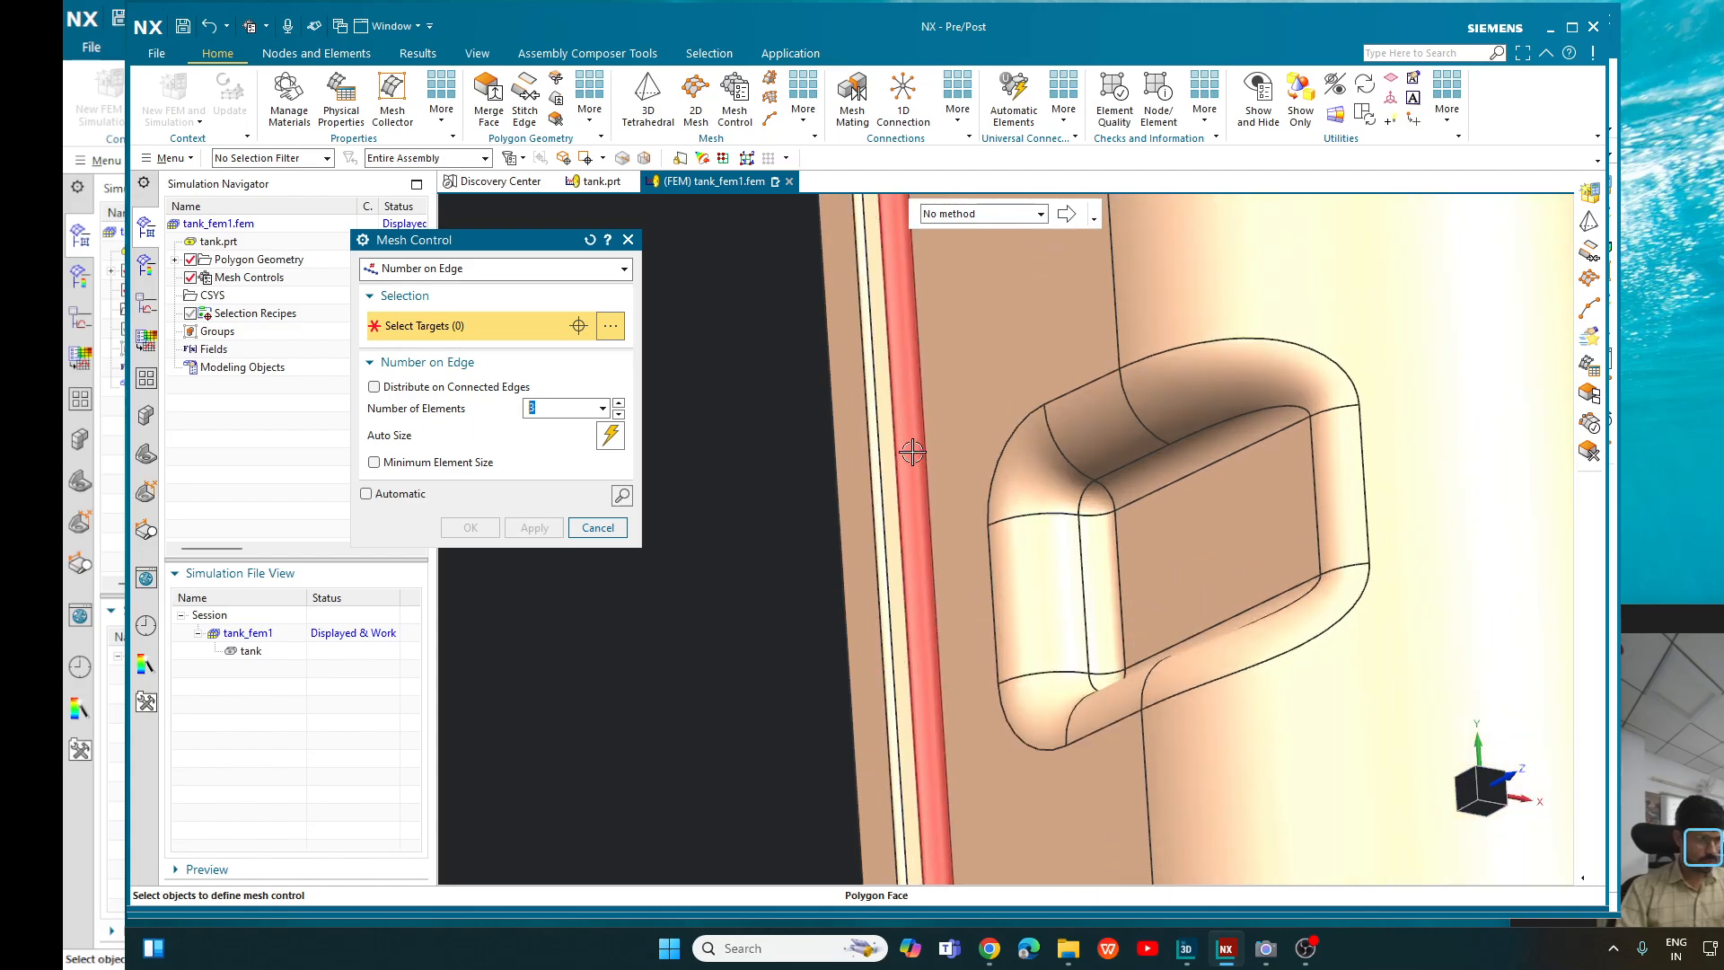
scroll(911, 490, "down", 5)
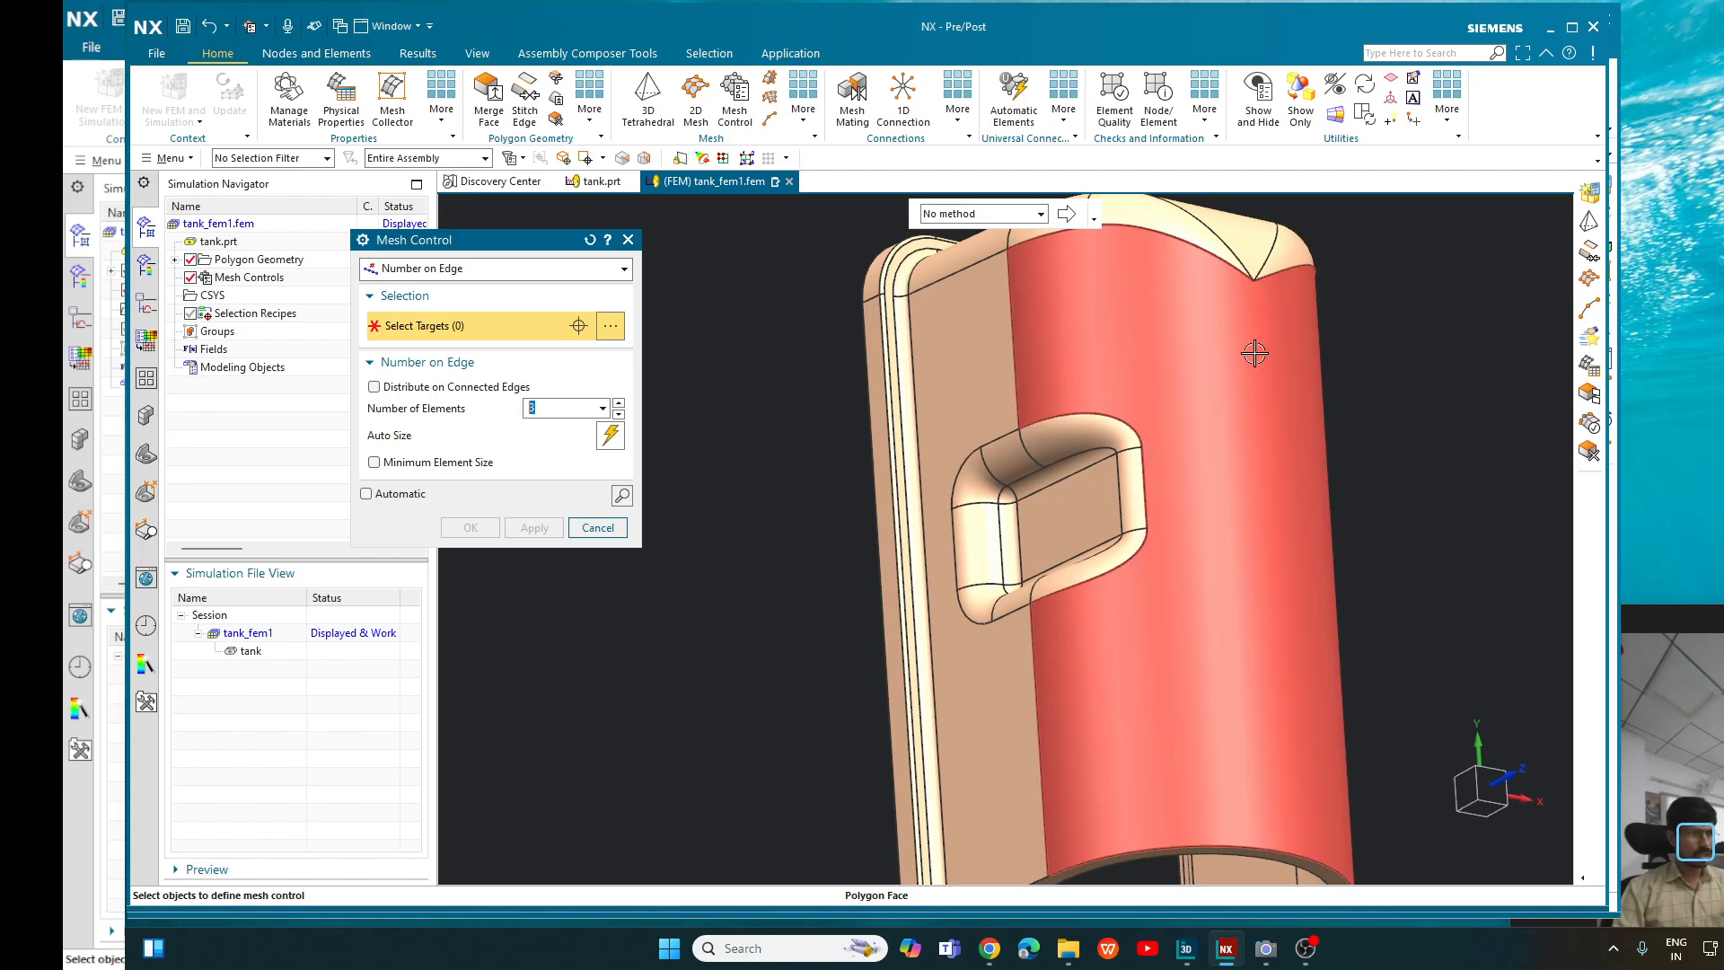
middle_click_drag(807, 398, 819, 354)
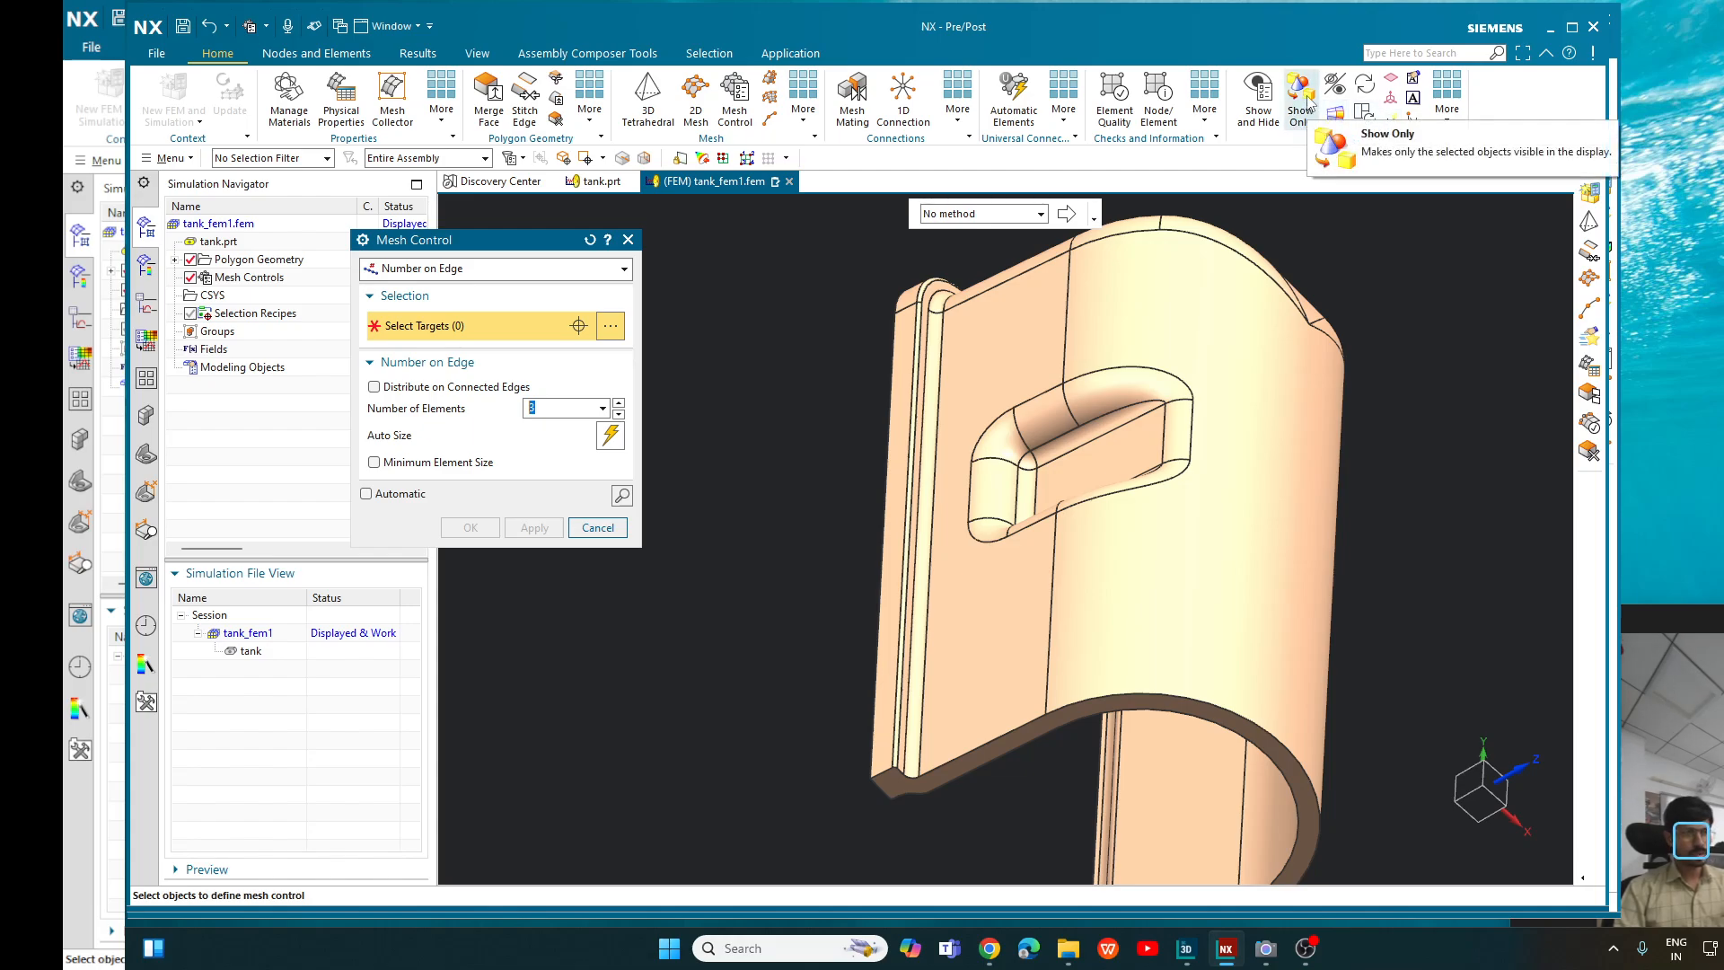
- Set up a Show Only selection with the Fillet Faces method, limiting the fillet radius to 1.25–1.75 mm
left_click(1307, 123)
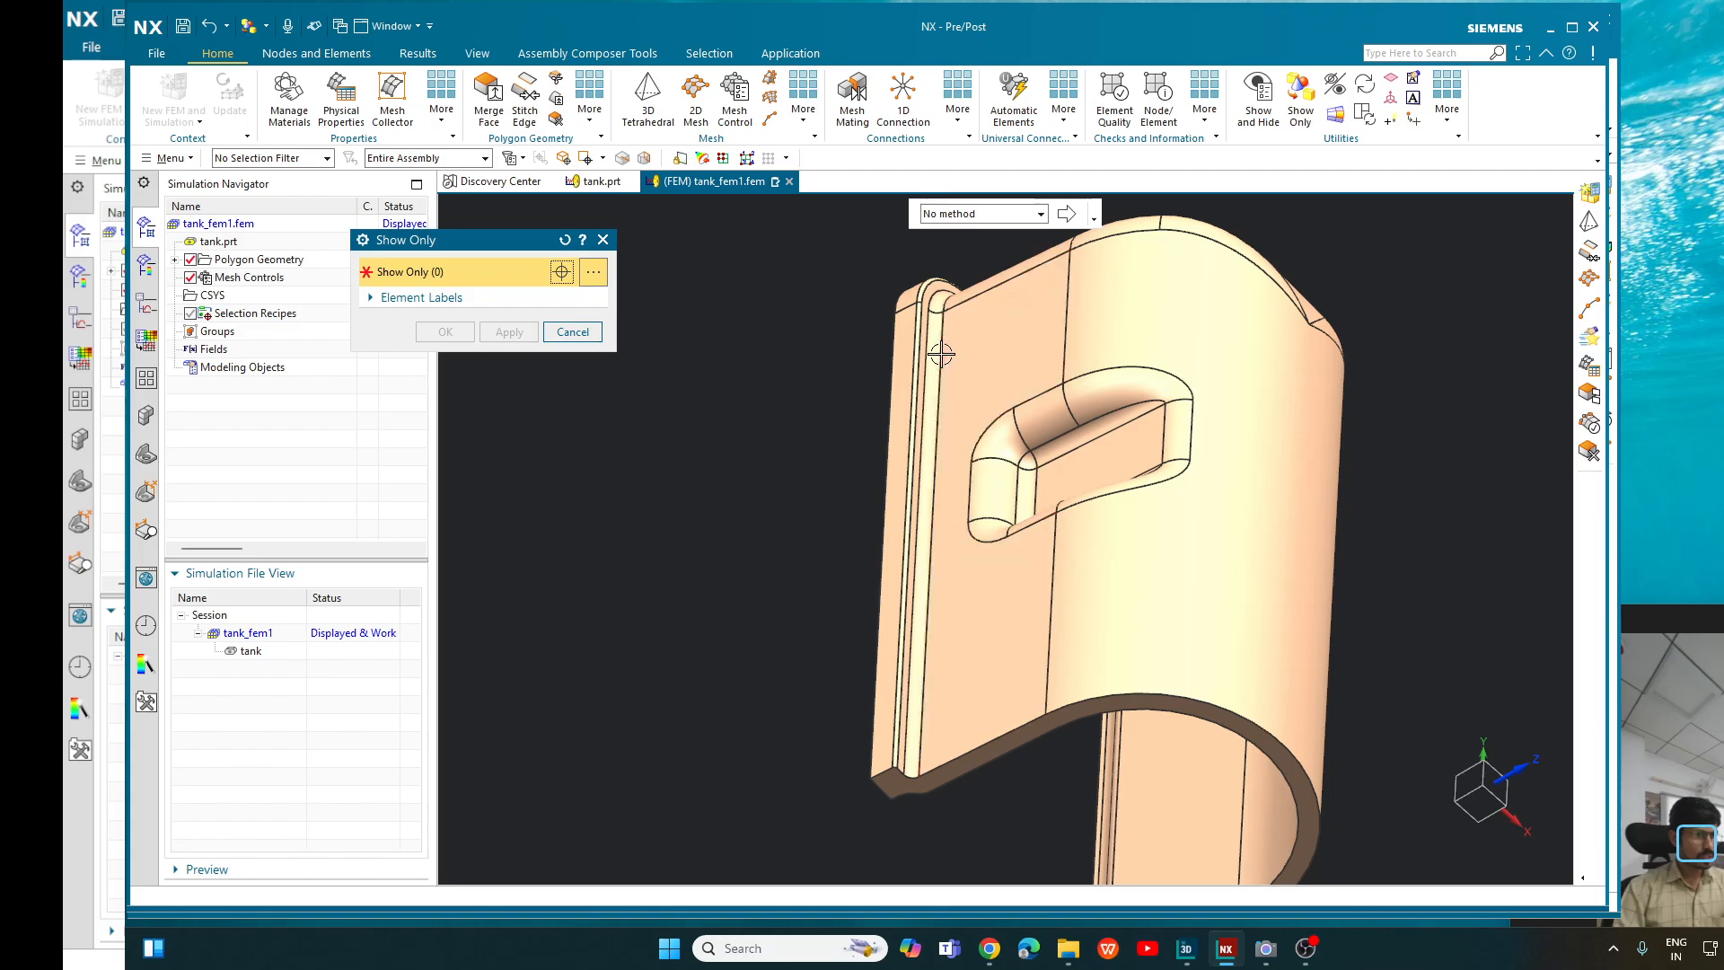
left_click(998, 218)
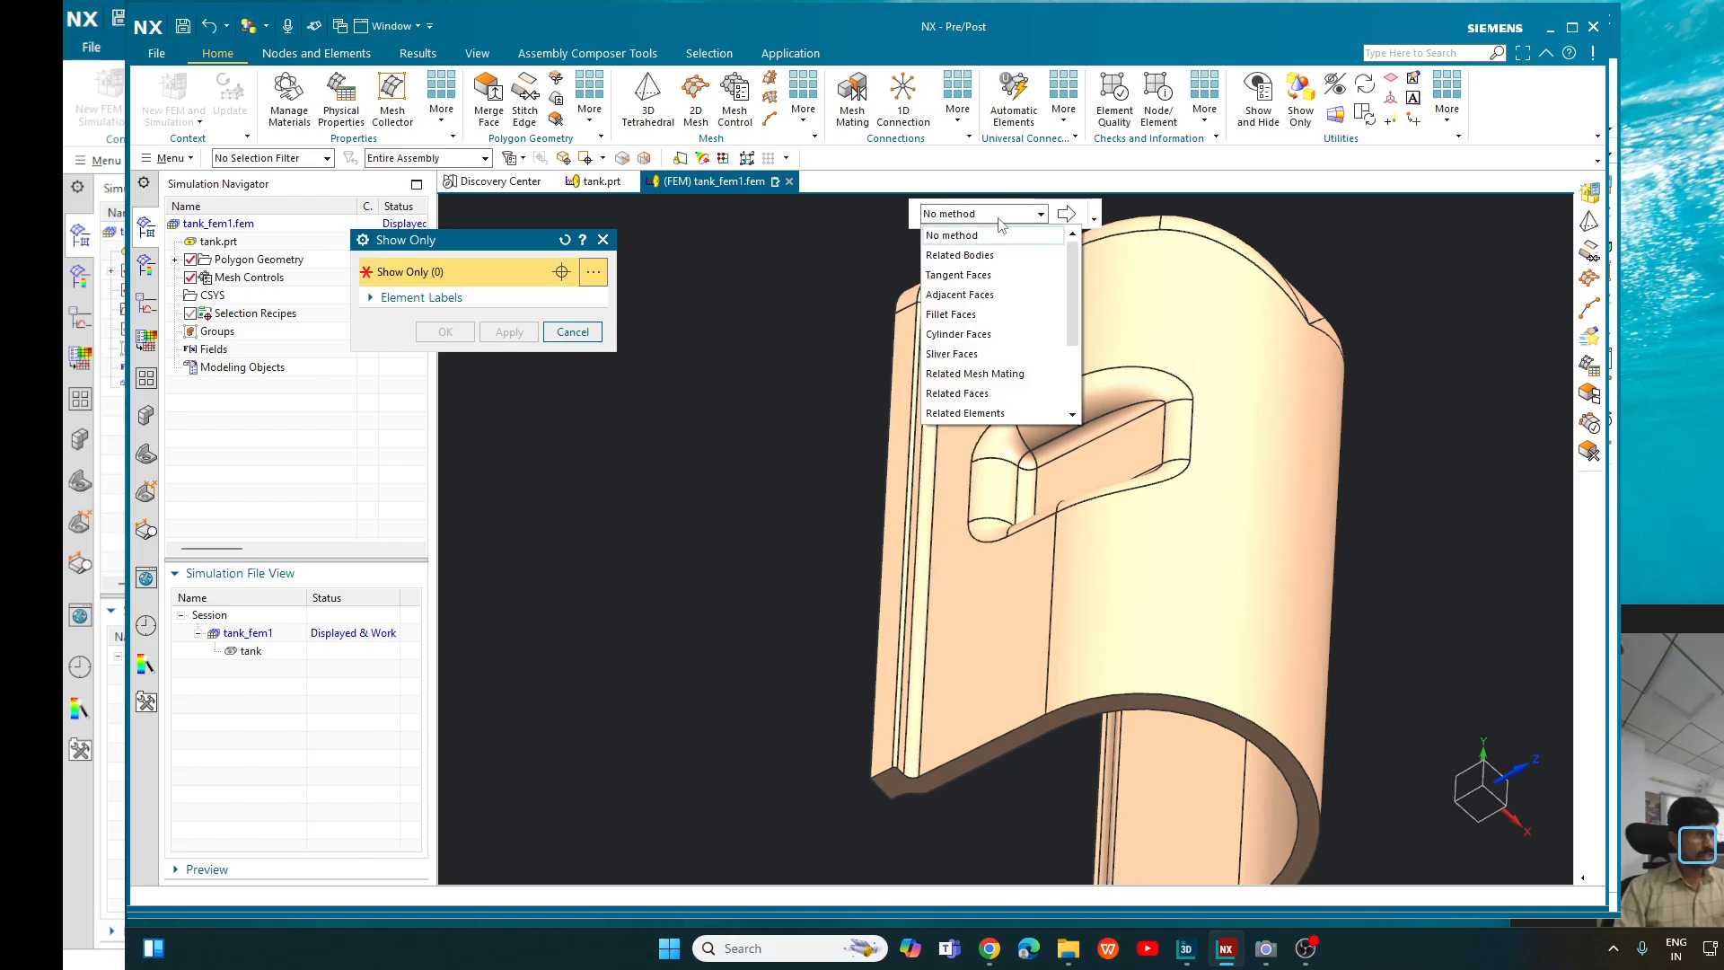
left_click(990, 318)
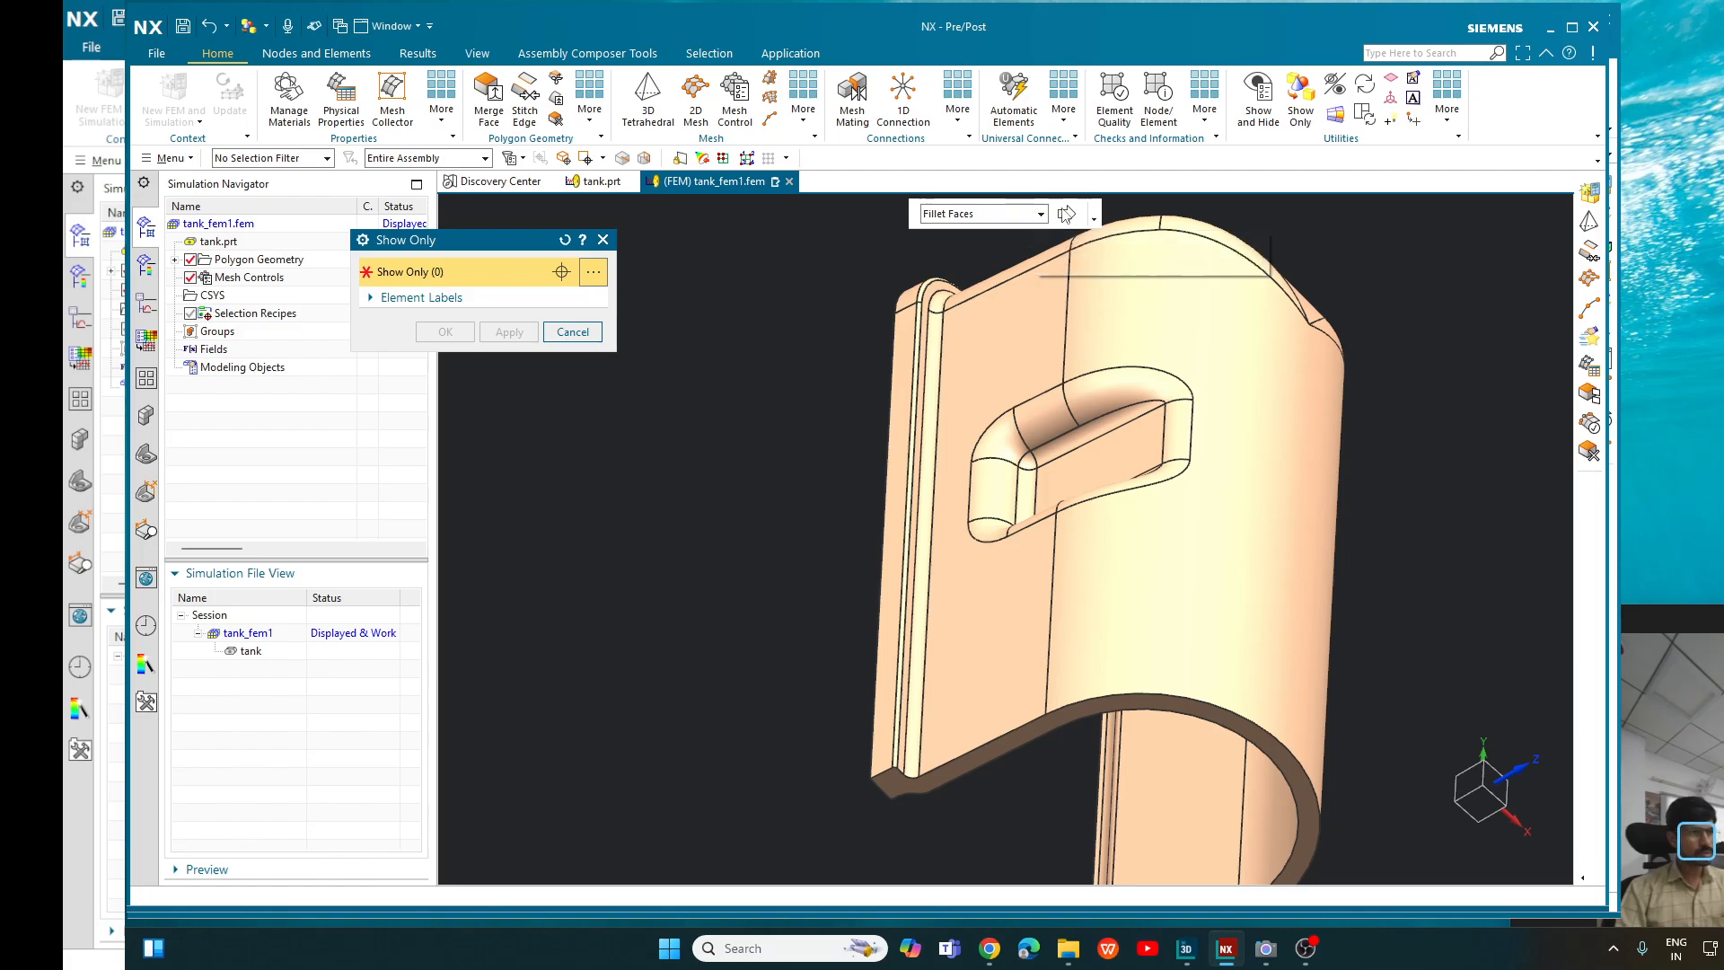
left_click(1065, 214)
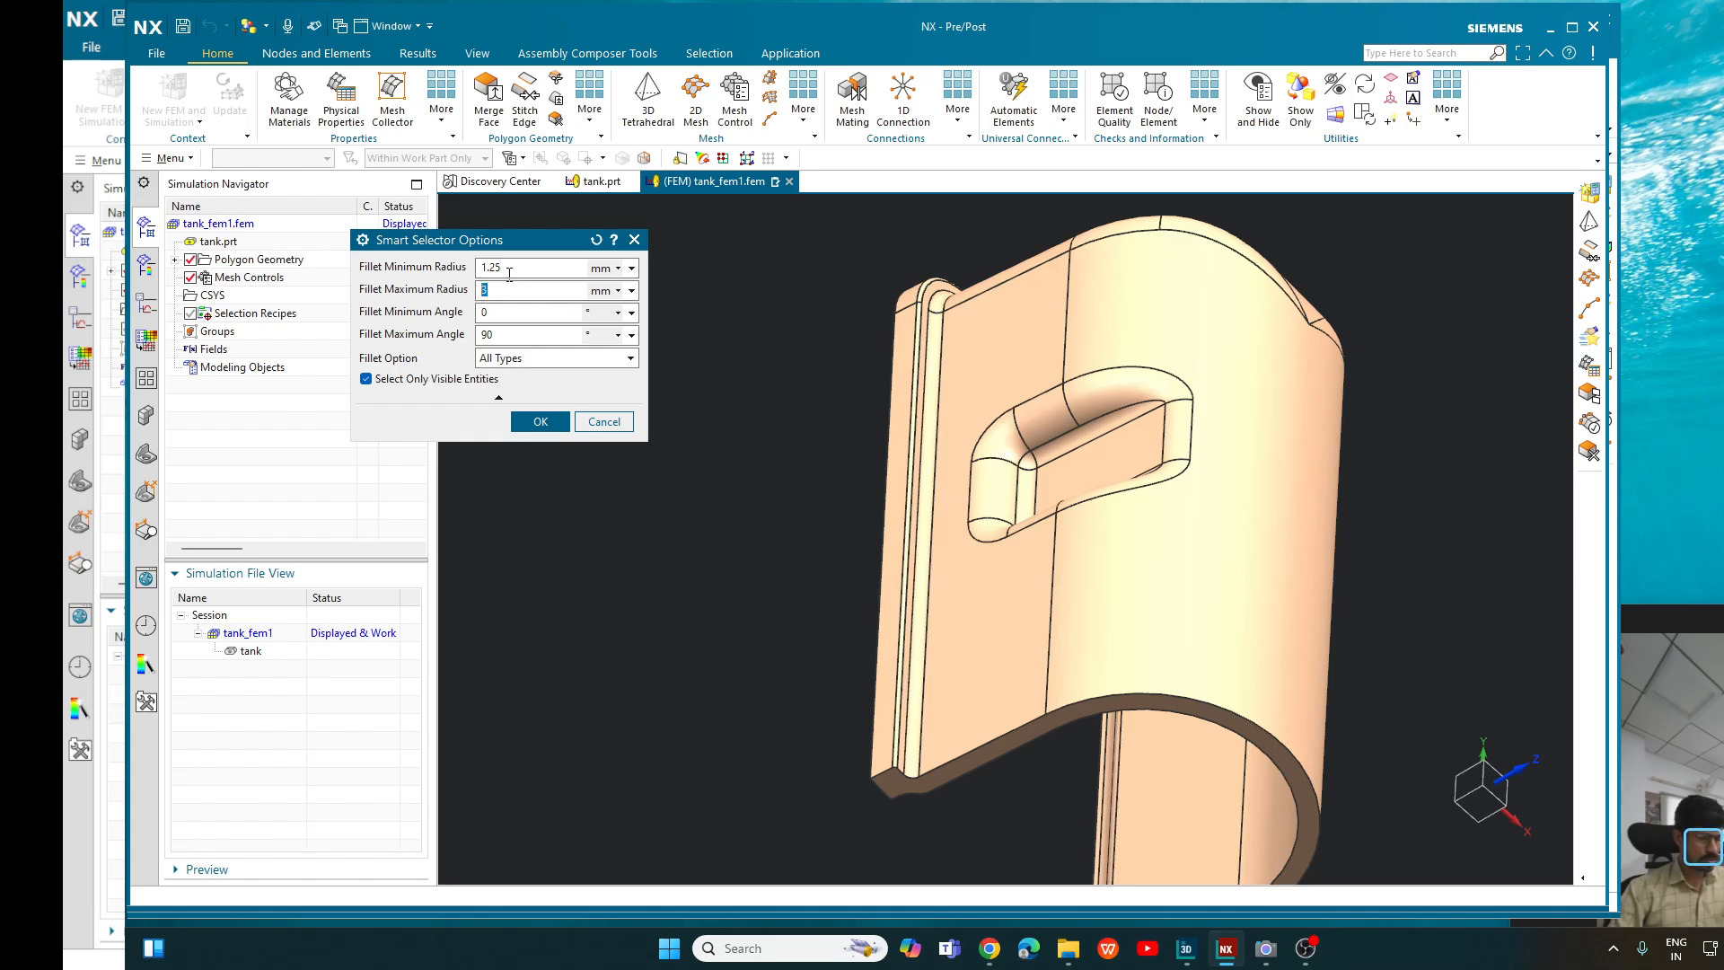
type("1.75")
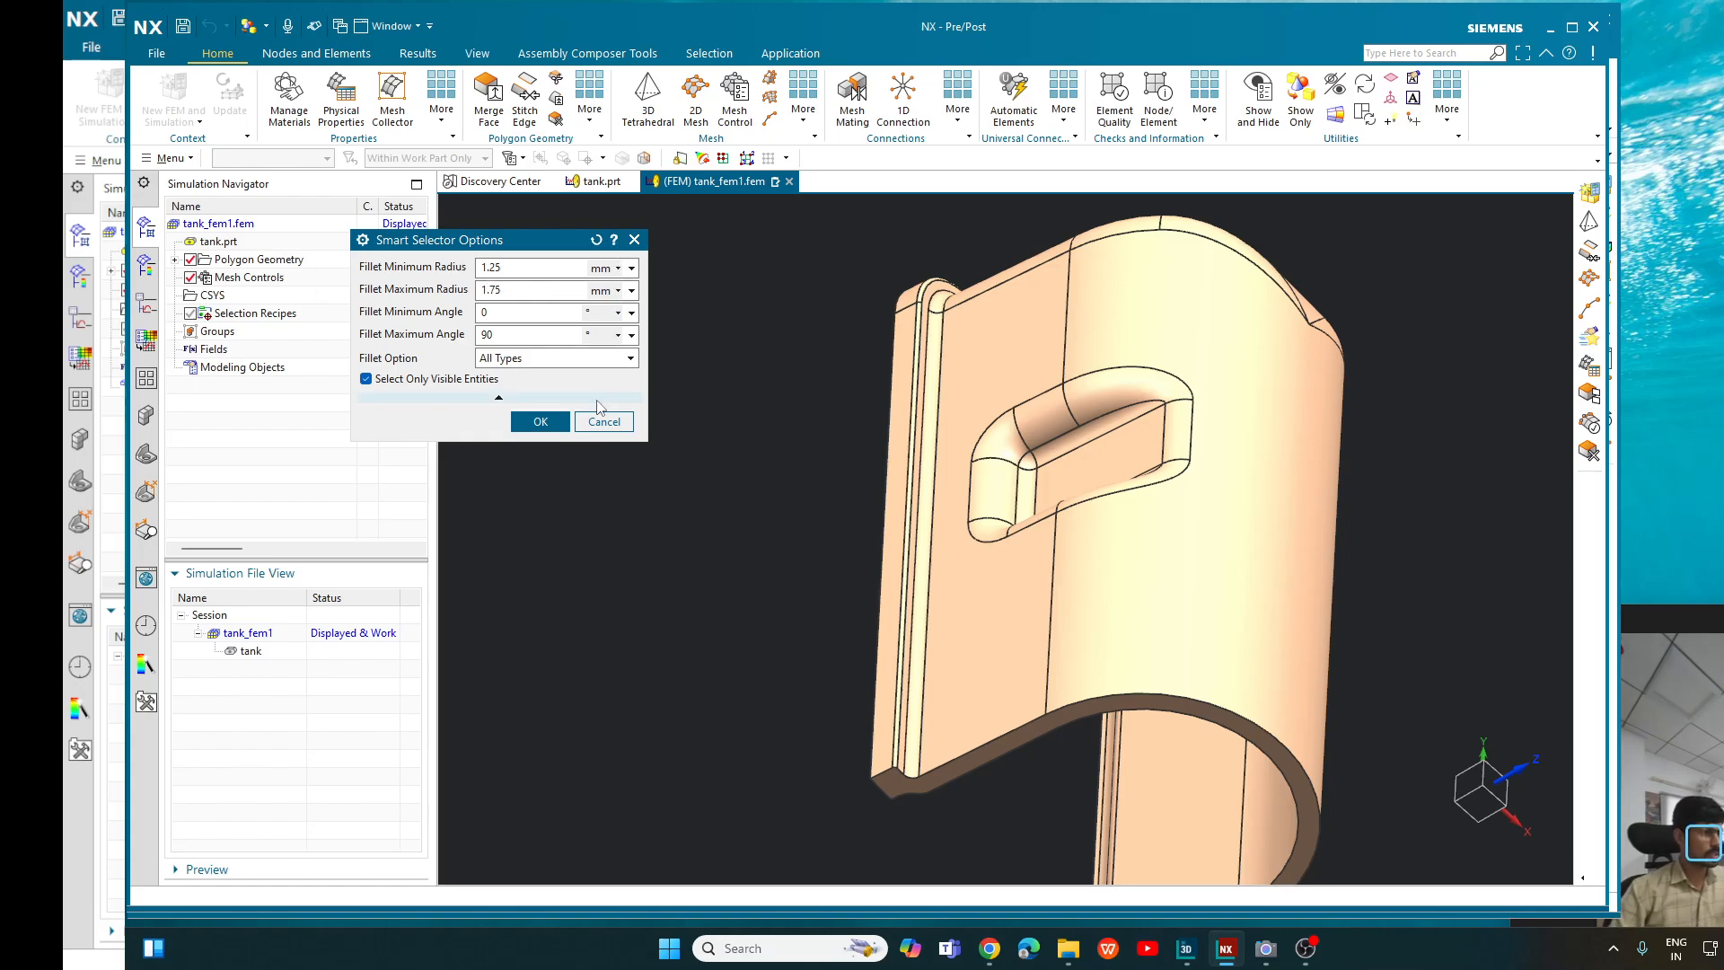
left_click(540, 421)
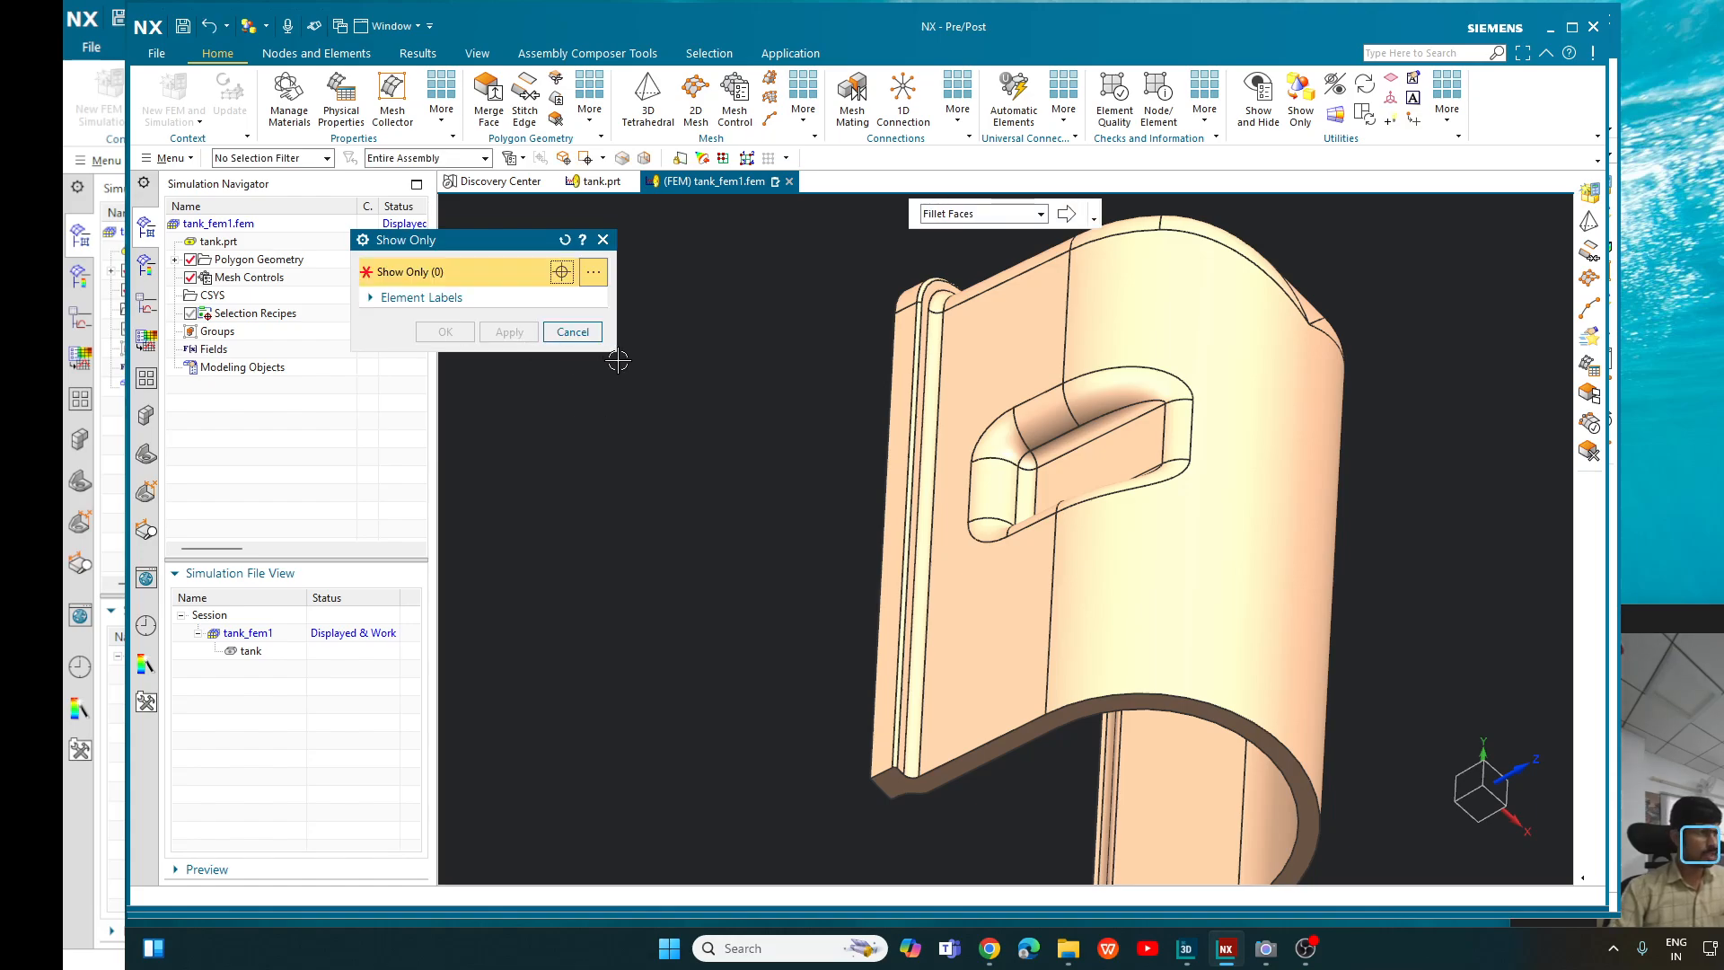
- Pick the tank body to select its matching fillet faces and inspect the highlighted selection from several sides
scroll(942, 364, "down", 4)
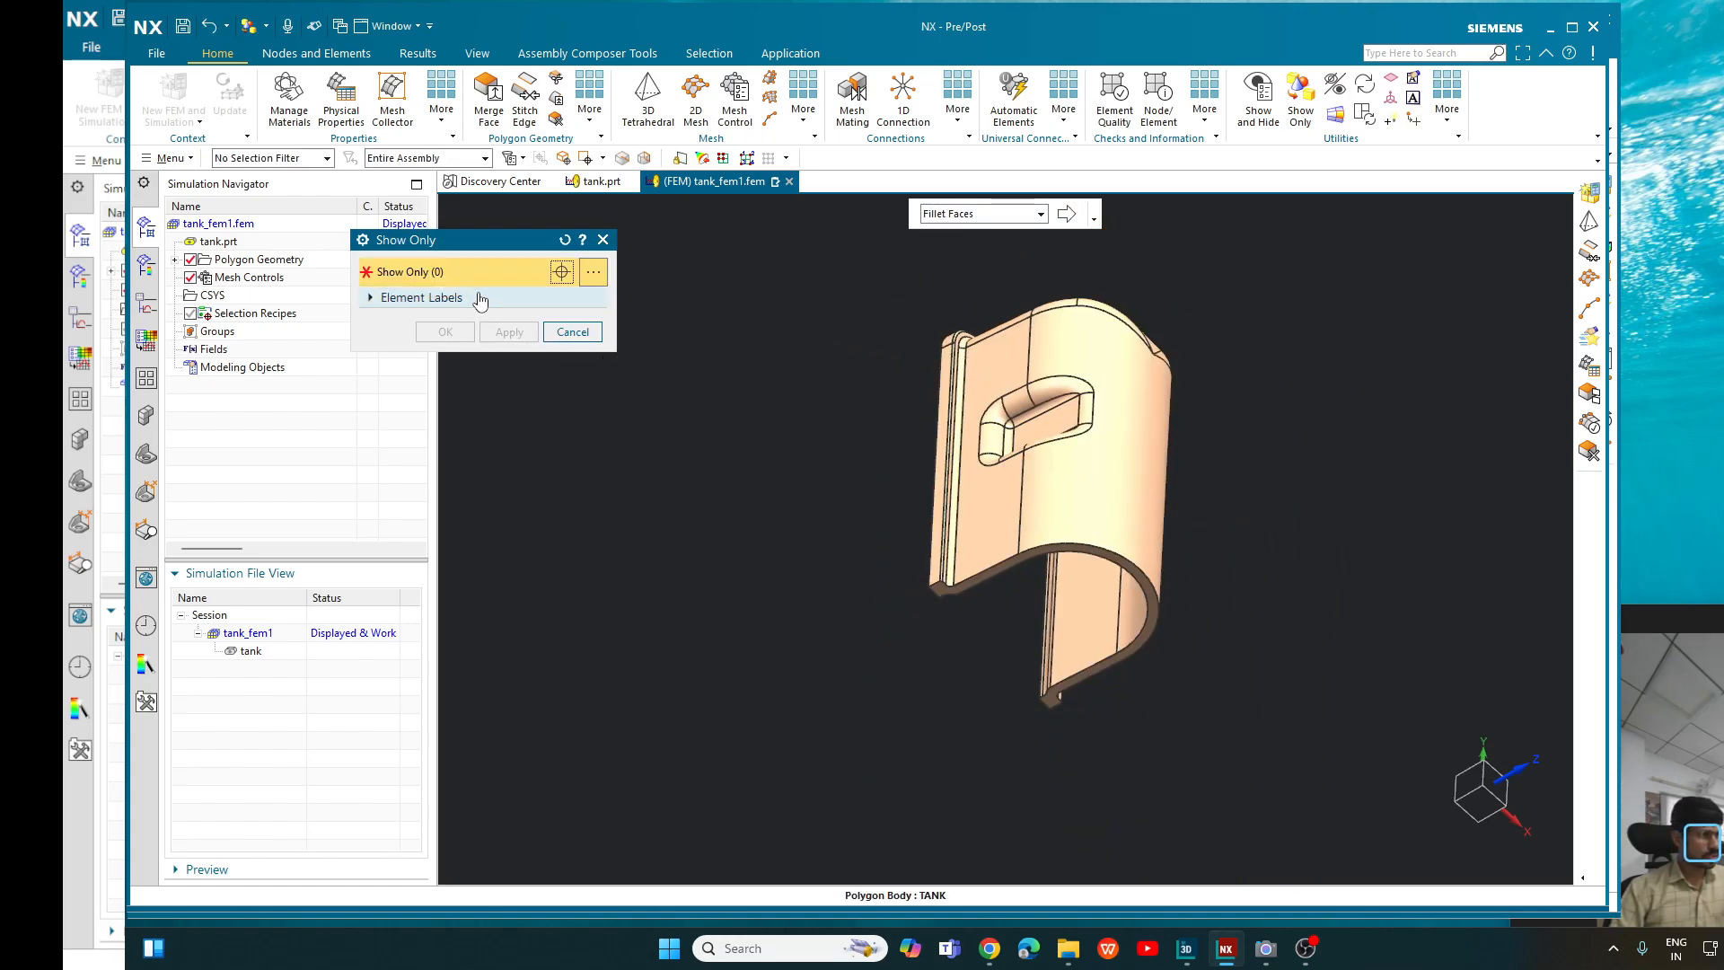
left_click(1104, 458)
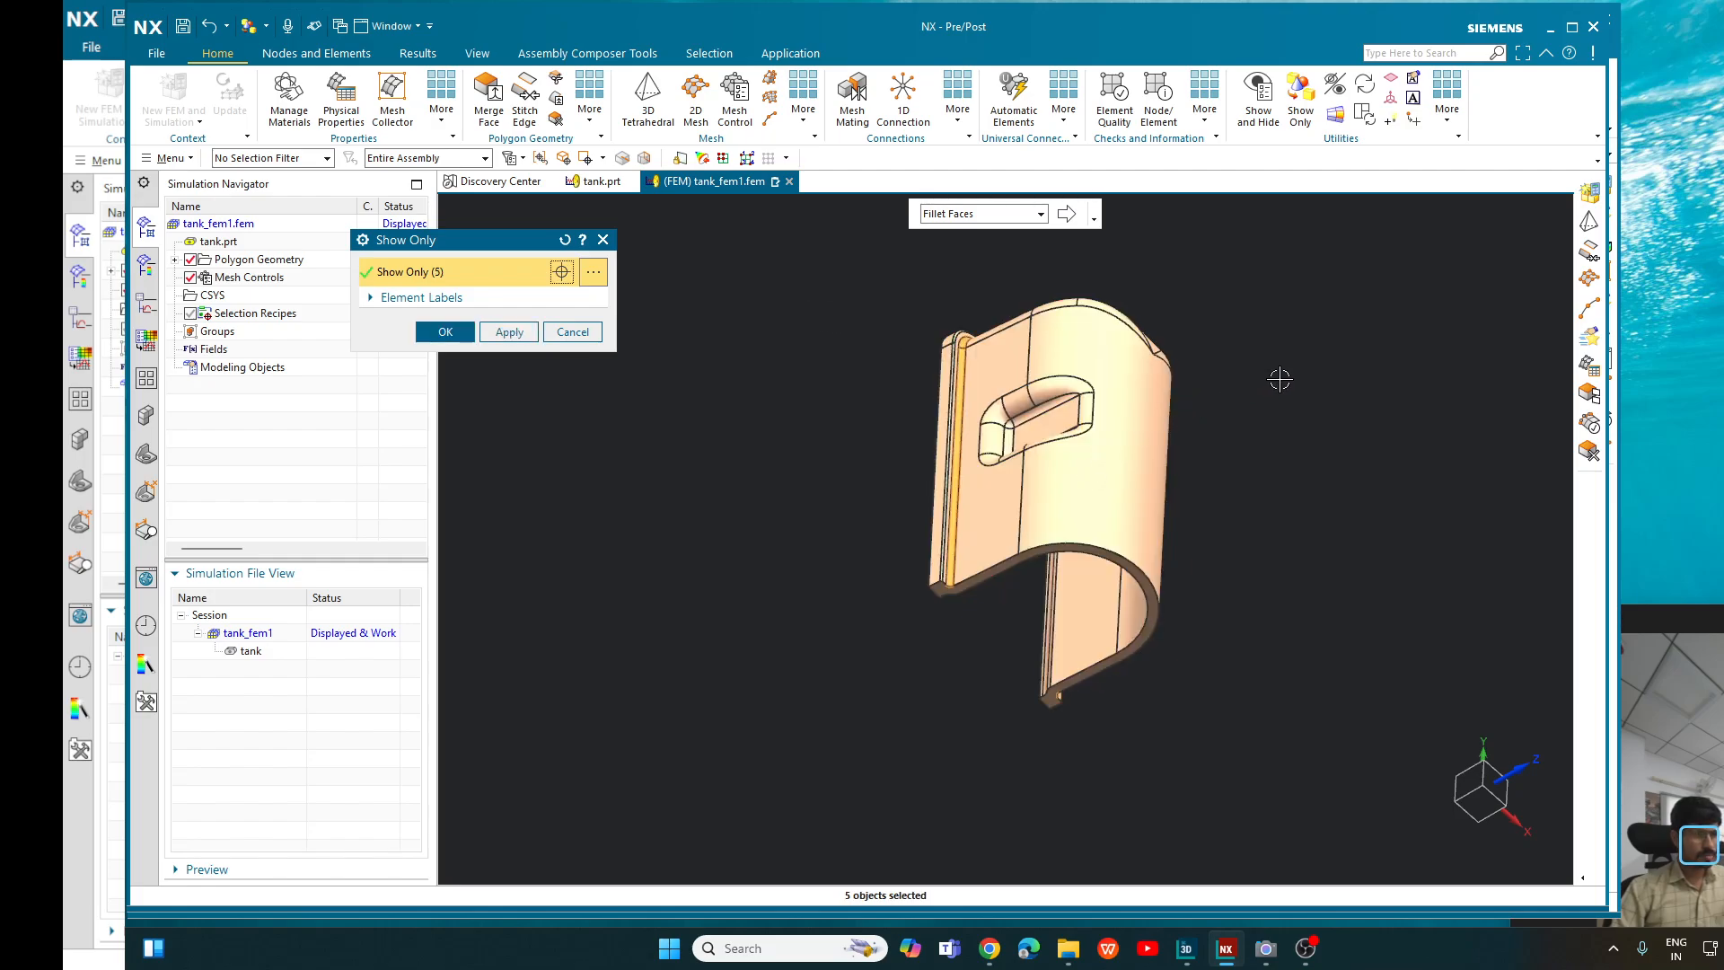
middle_click_drag(1279, 379, 1181, 337)
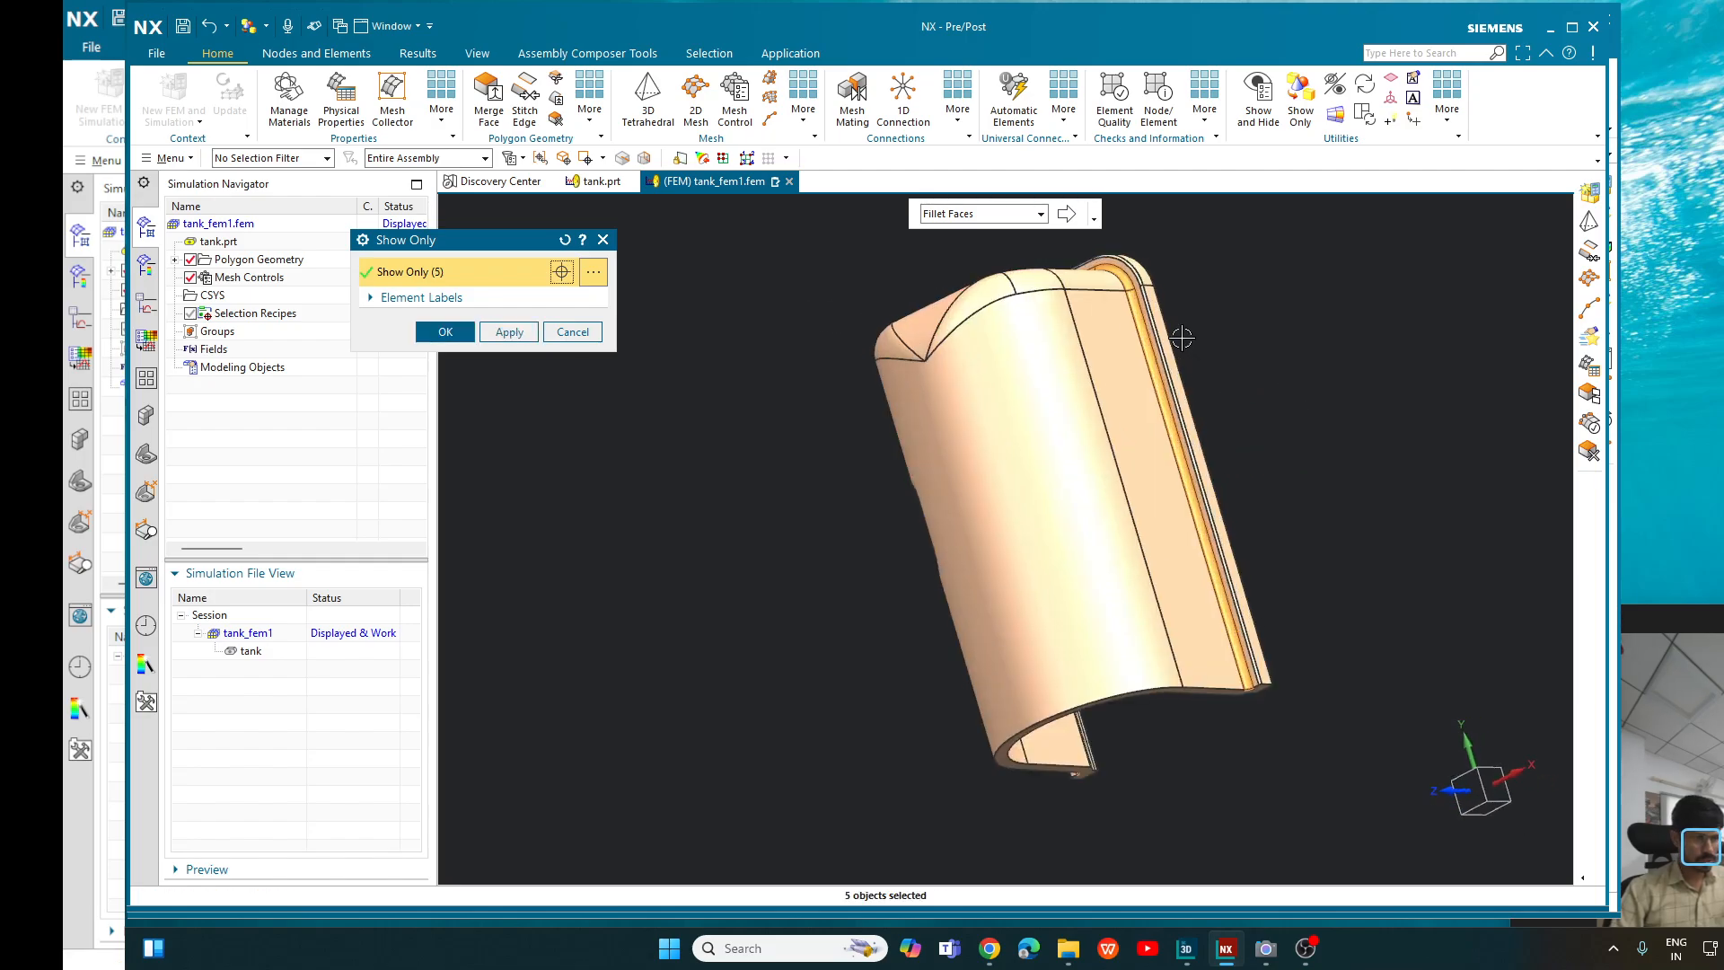
scroll(1182, 338, "up", 2)
scroll(1328, 414, "down", 1)
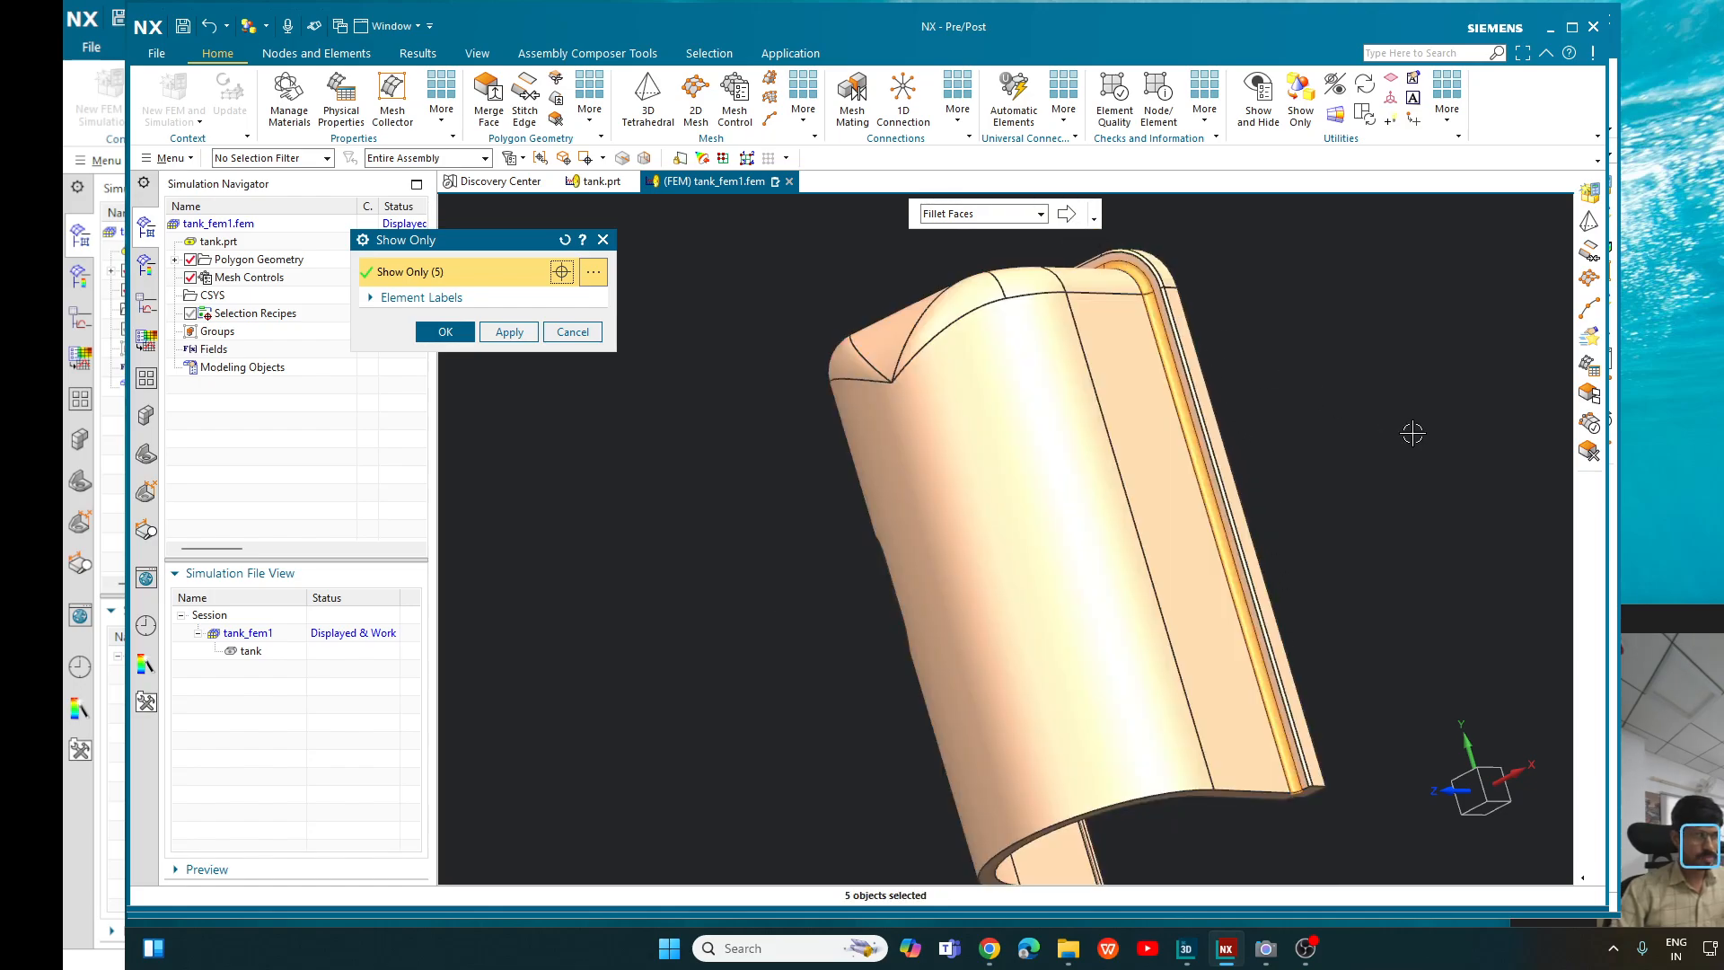
middle_click_drag(1451, 445, 1560, 373)
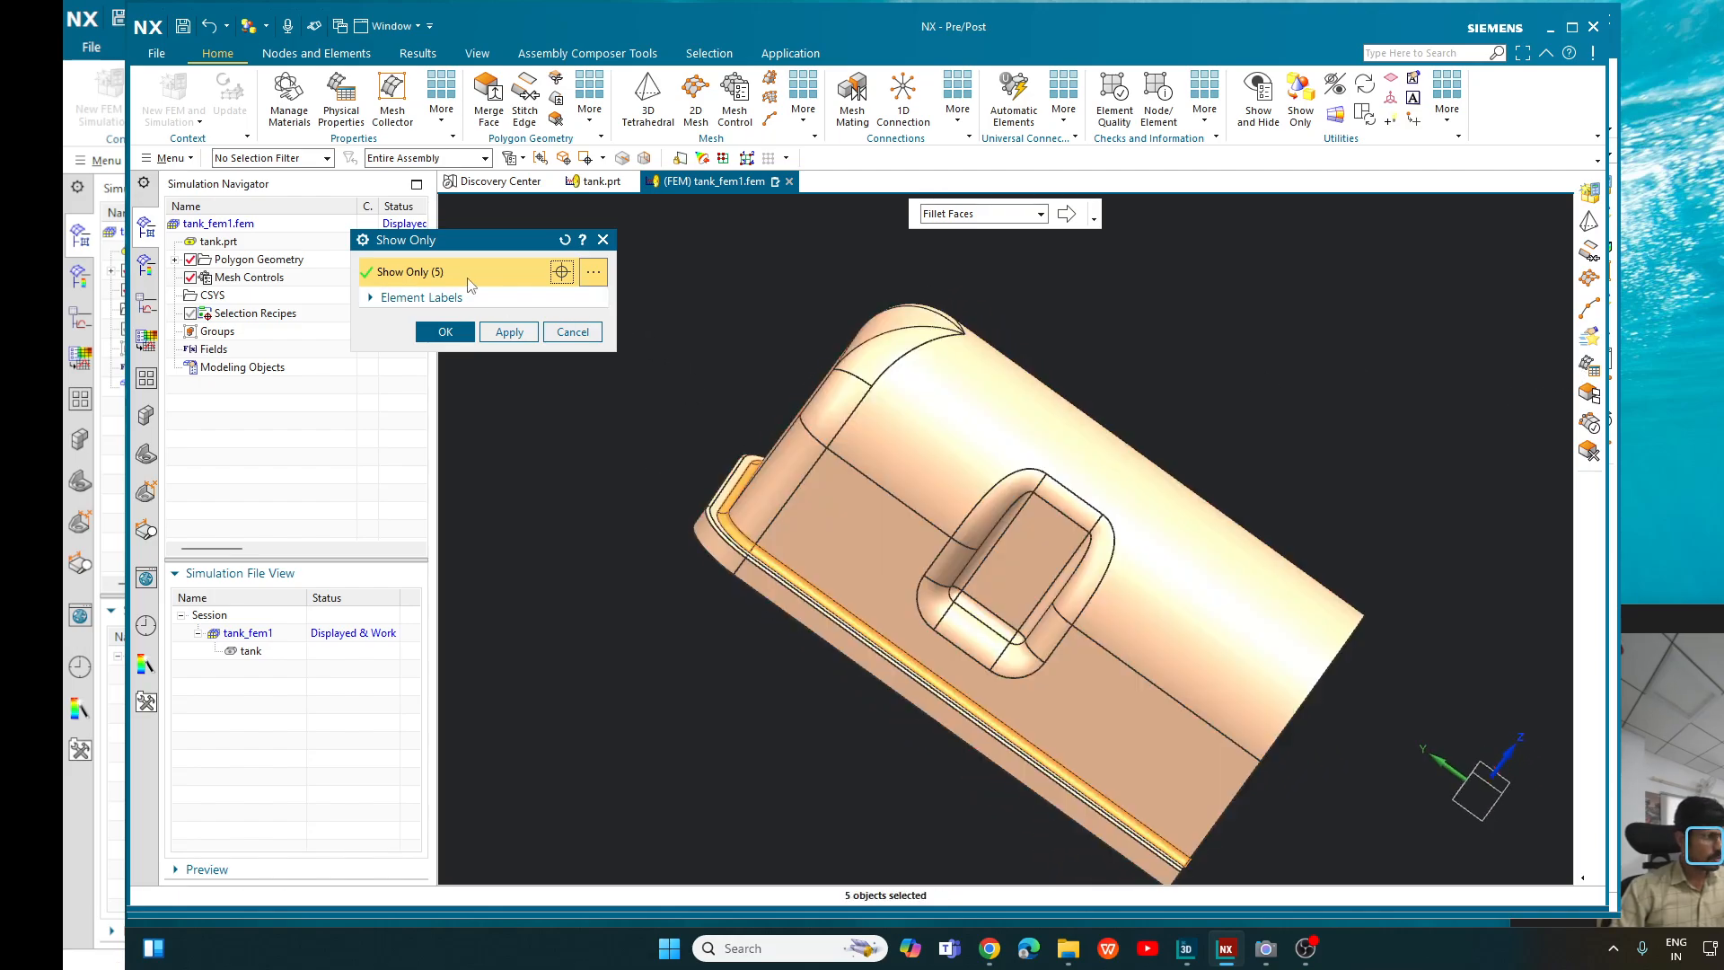
left_click(565, 277)
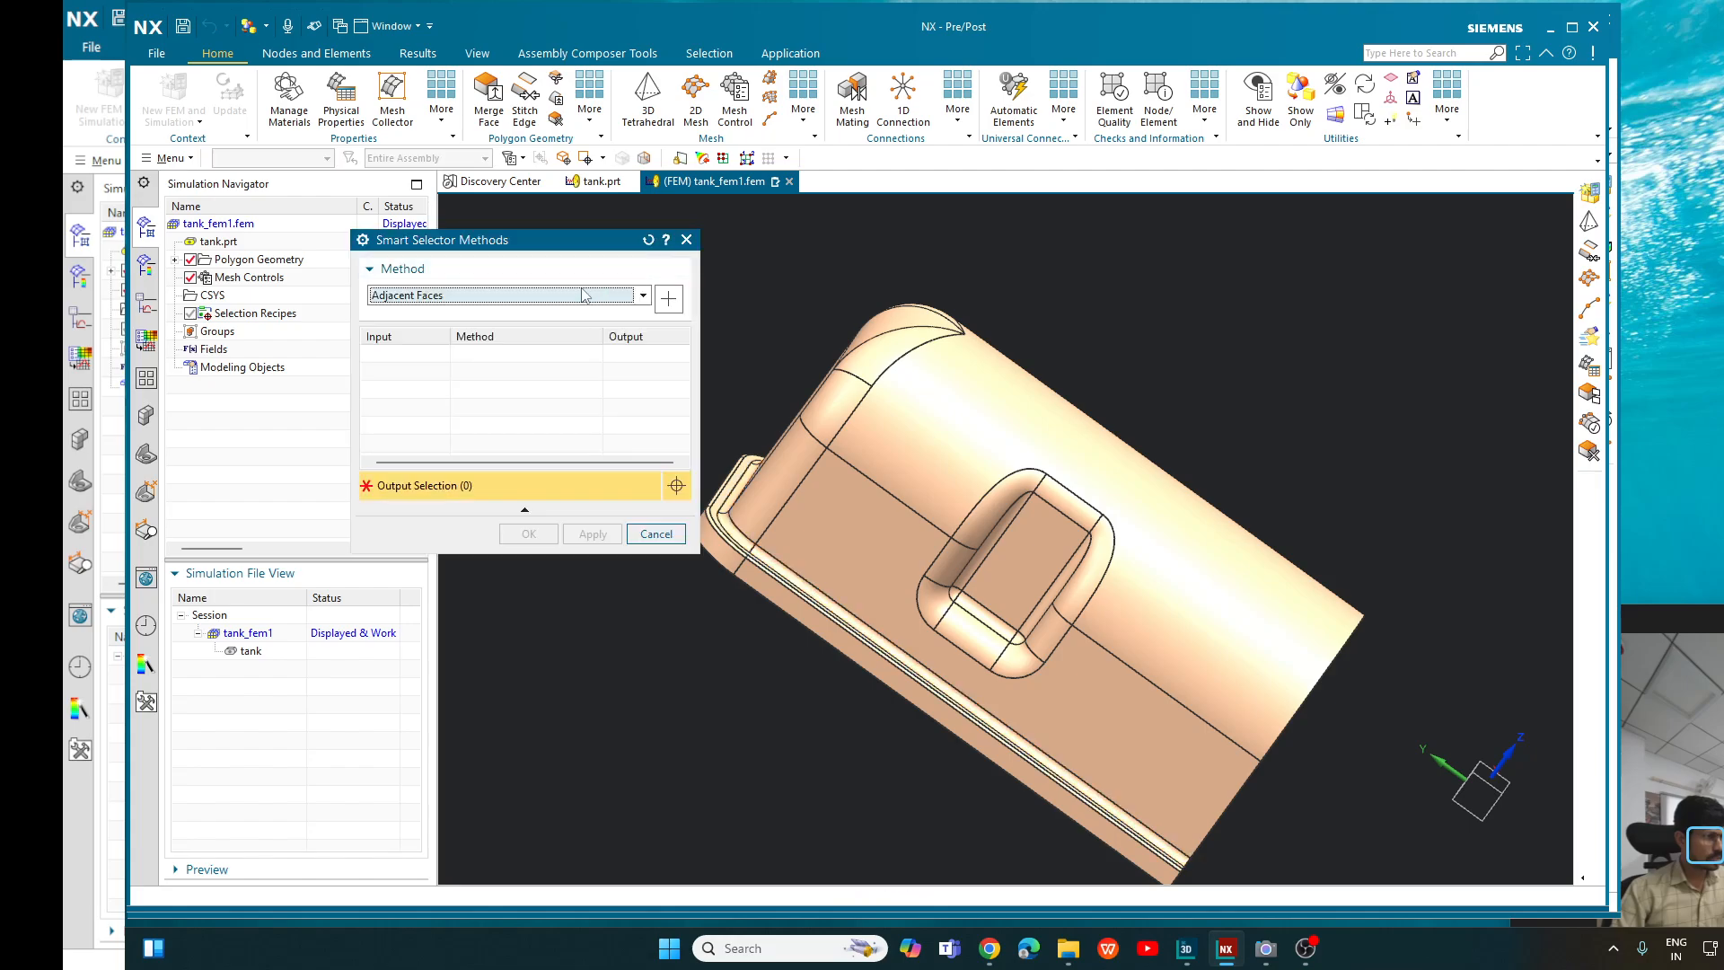
left_click(544, 297)
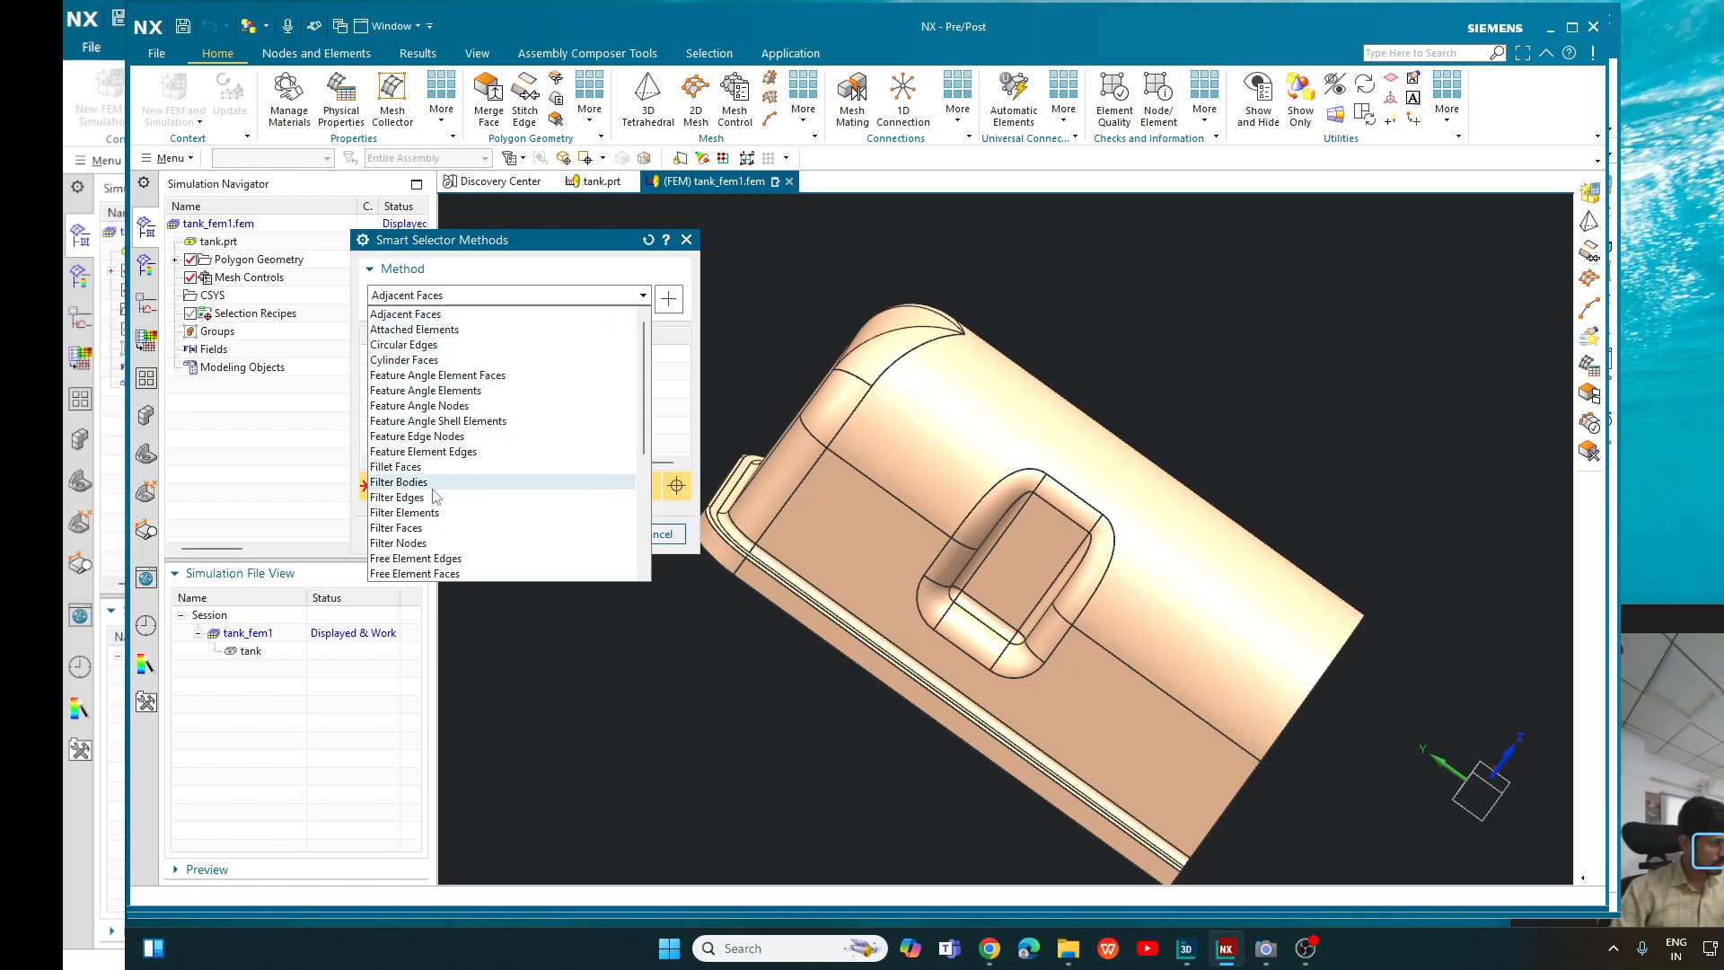
left_click(485, 299)
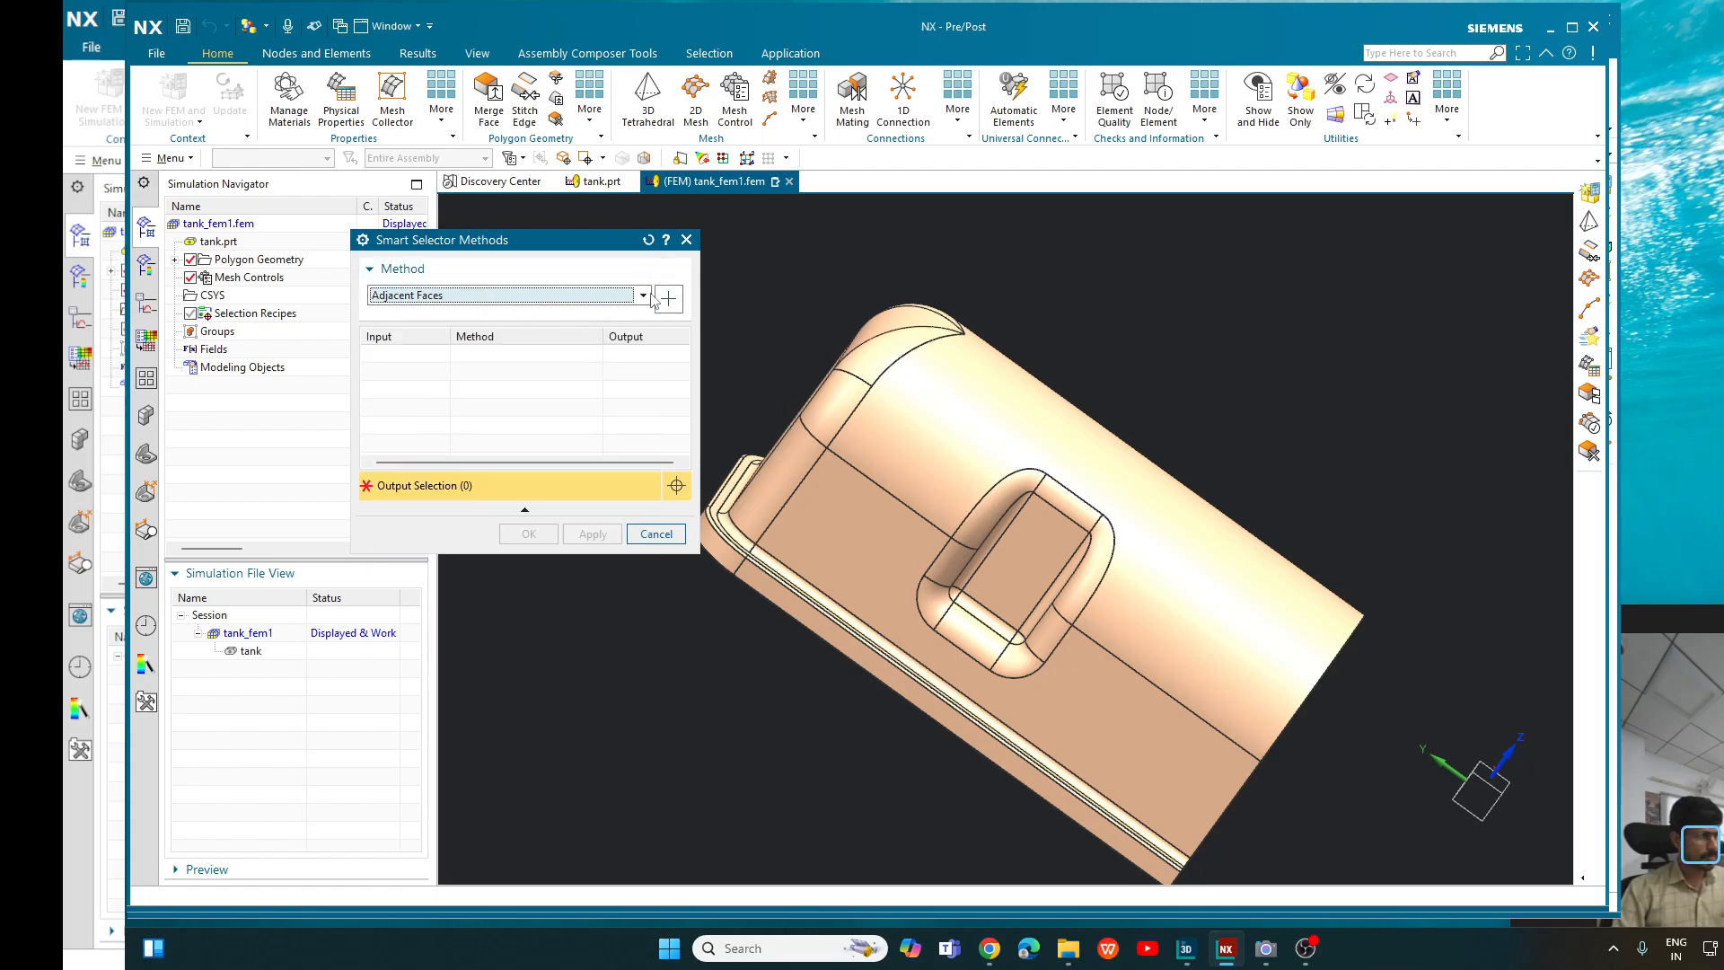
left_click(646, 244)
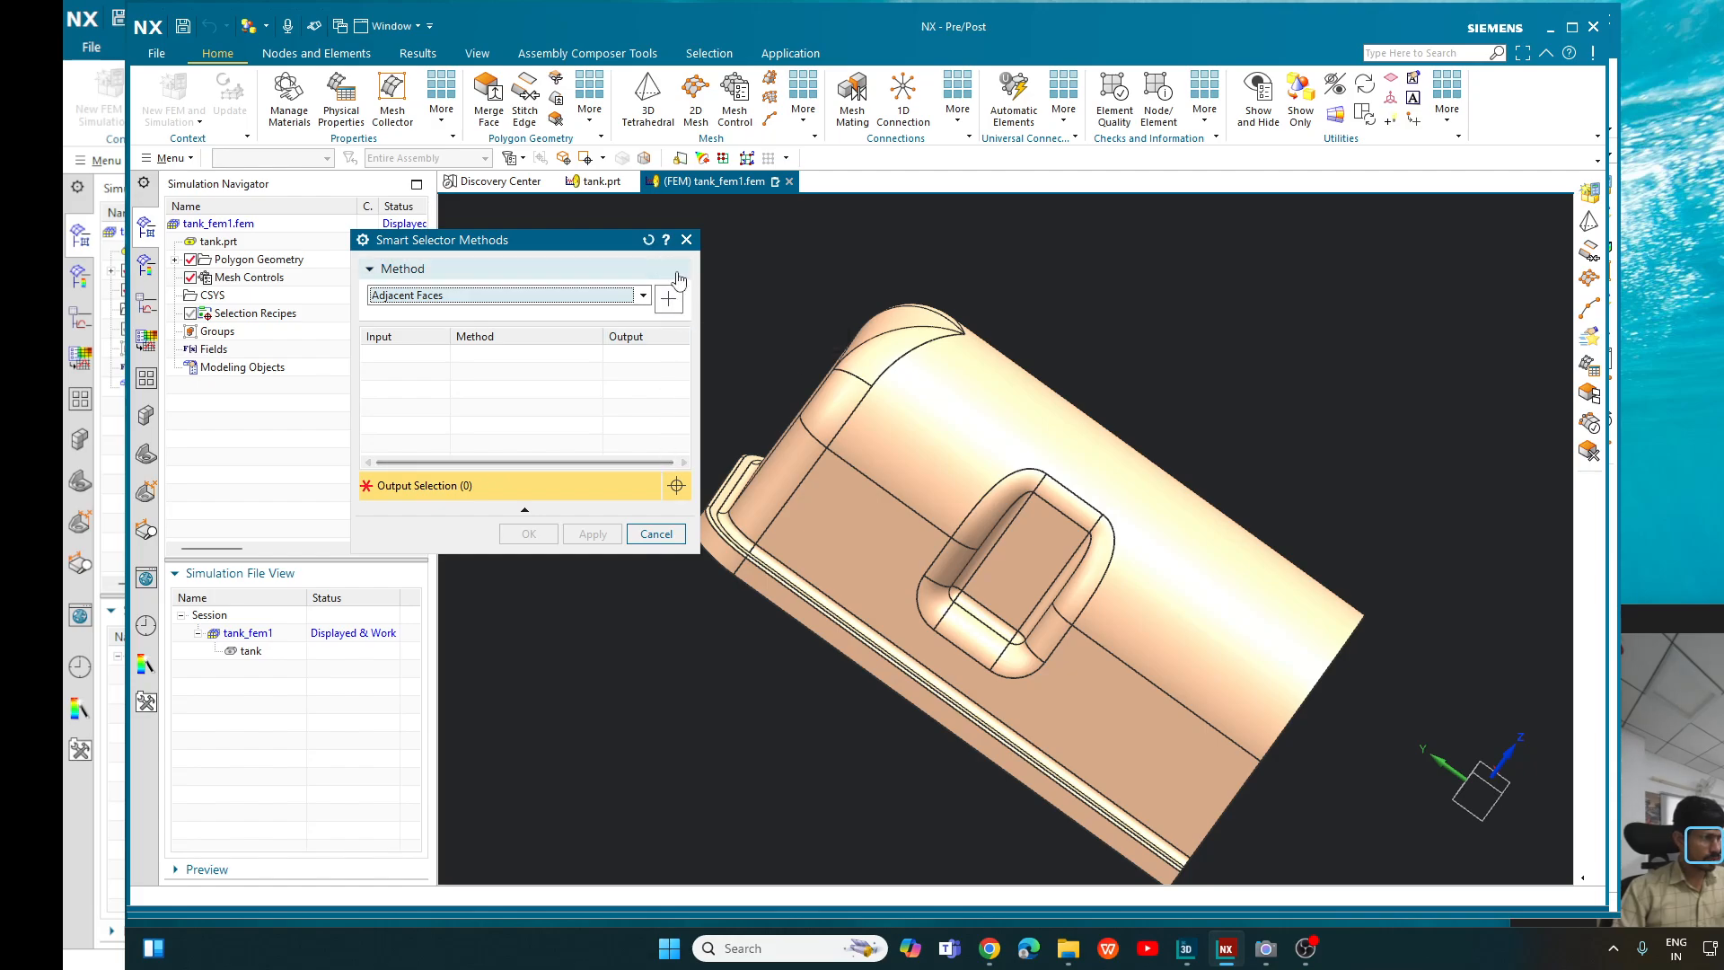
left_click(686, 240)
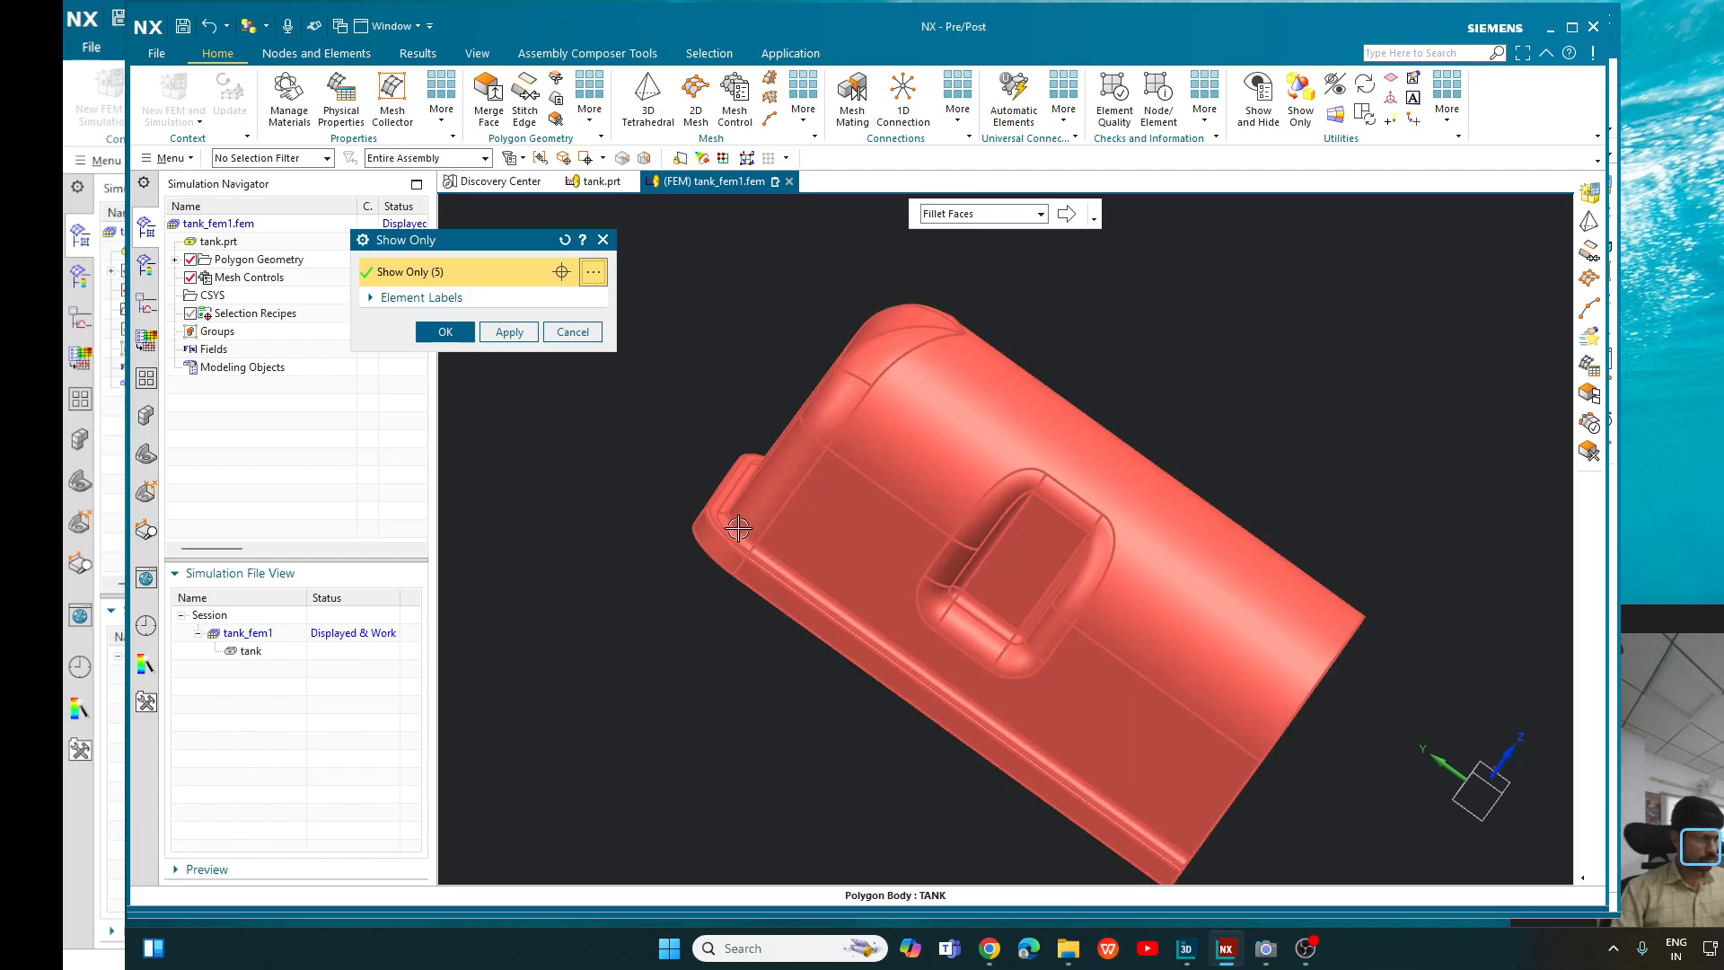
- Display only the selected fillet faces along the tank's rim and examine them up close
left_click(175, 259)
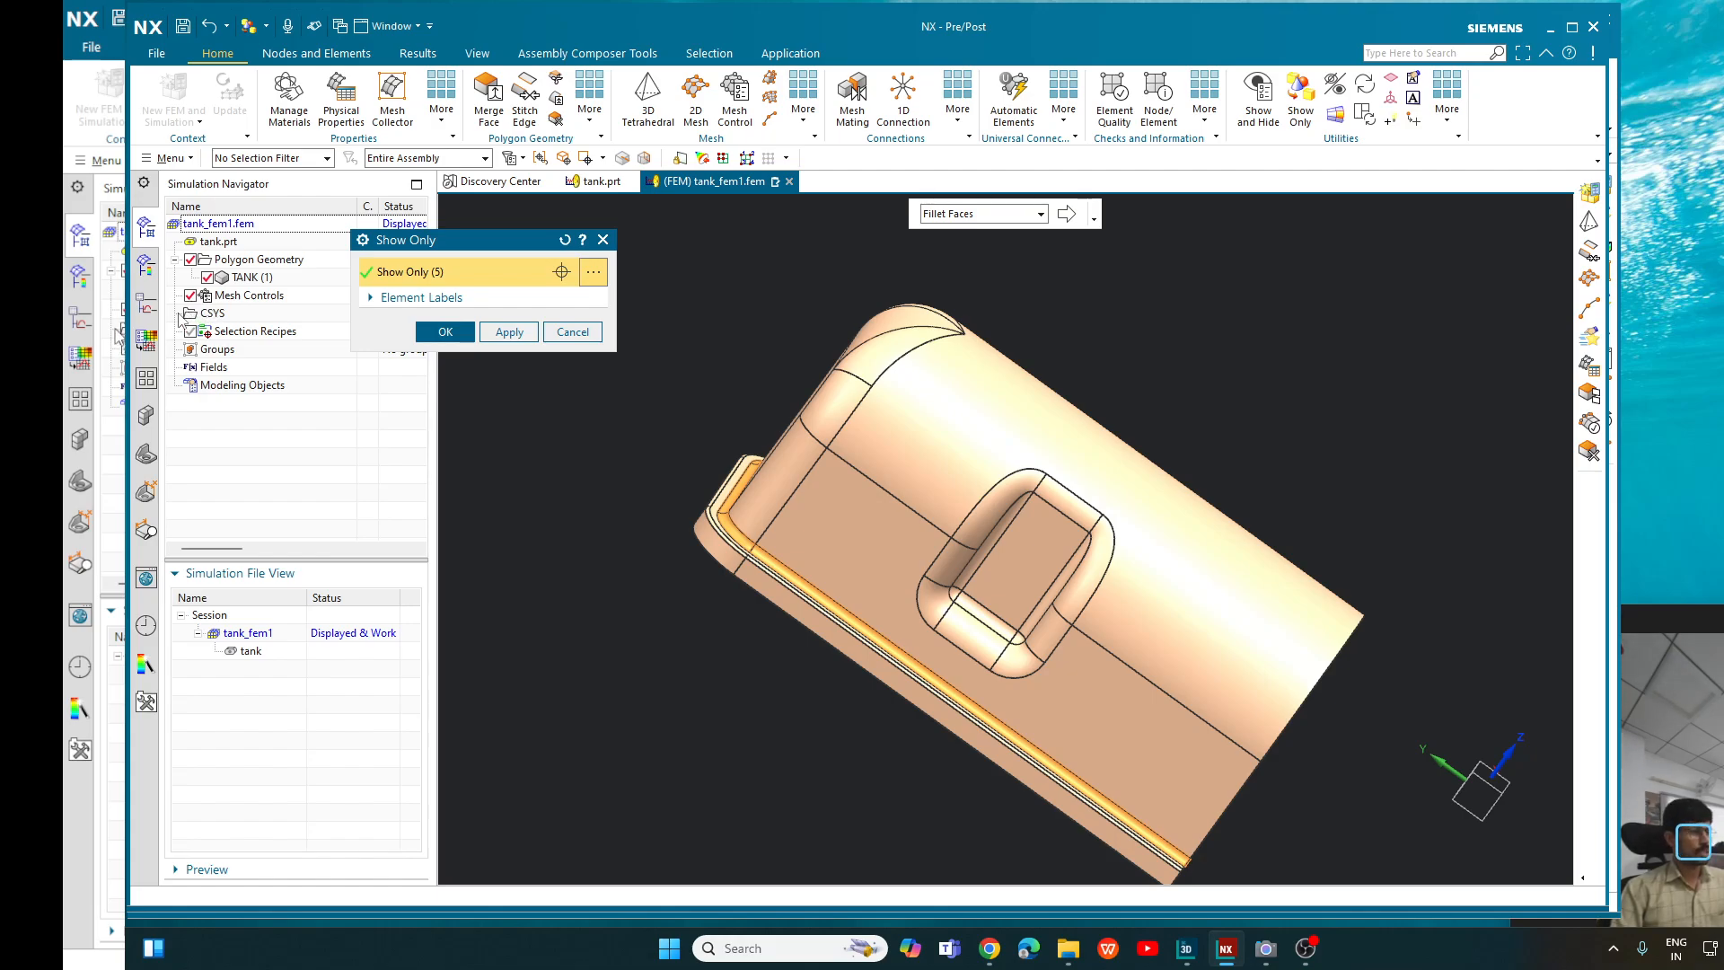
left_click(438, 334)
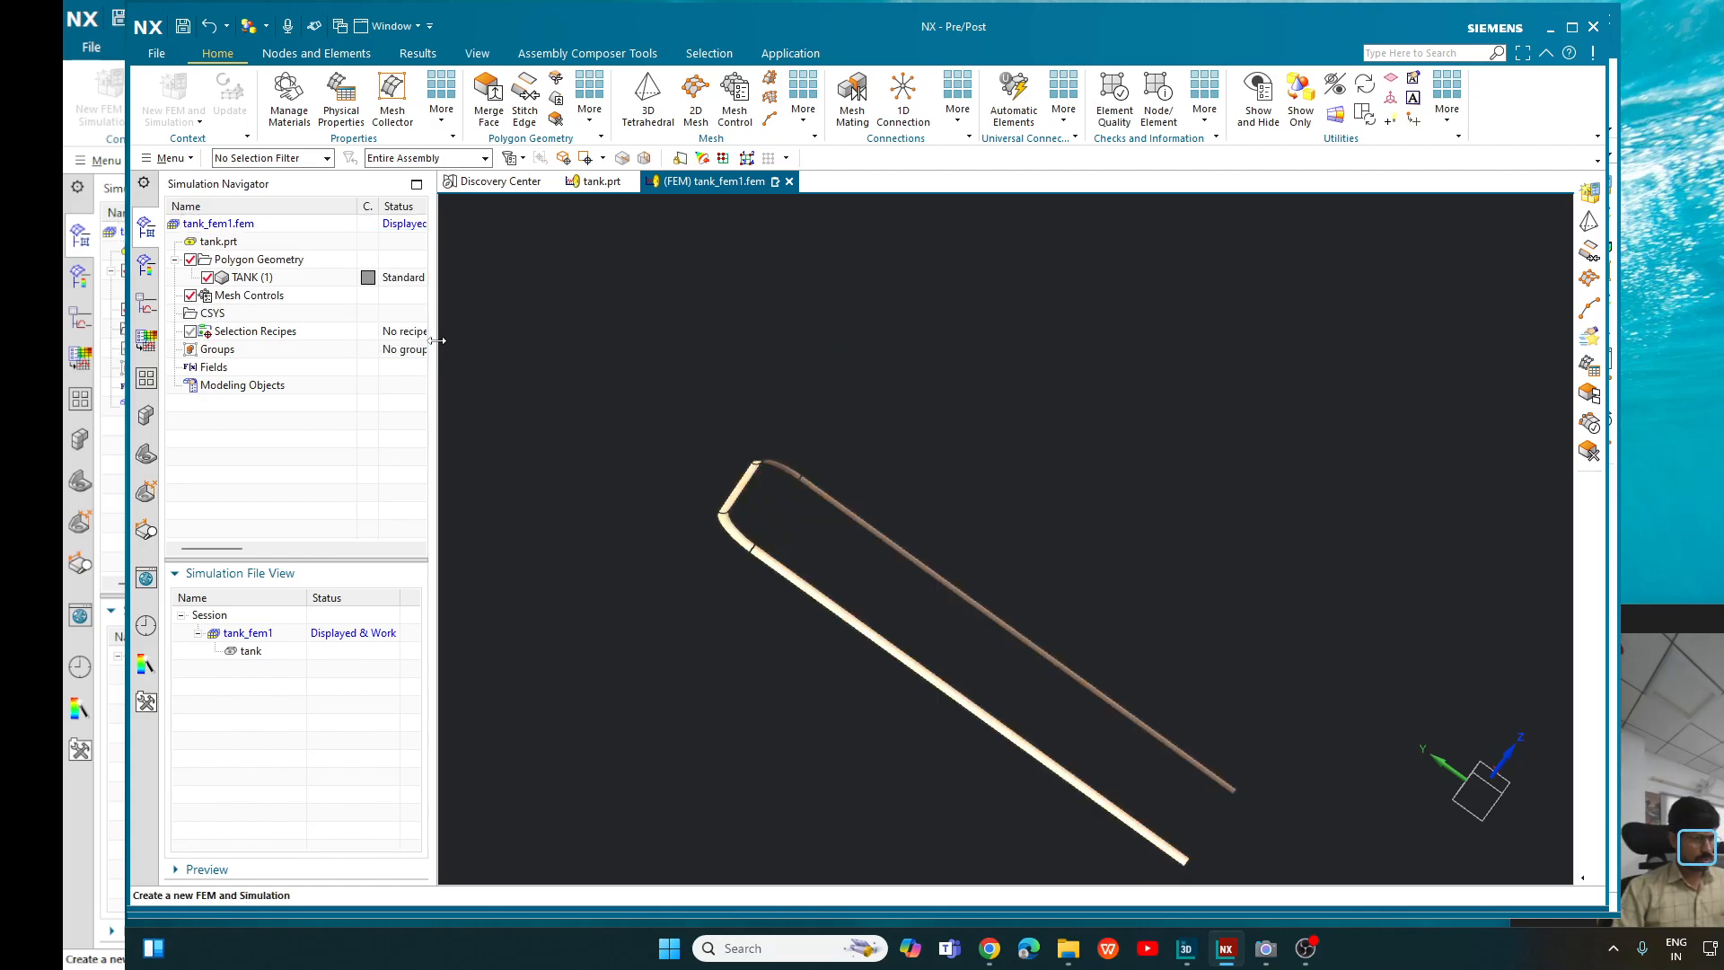
scroll(1012, 446, "down", 3)
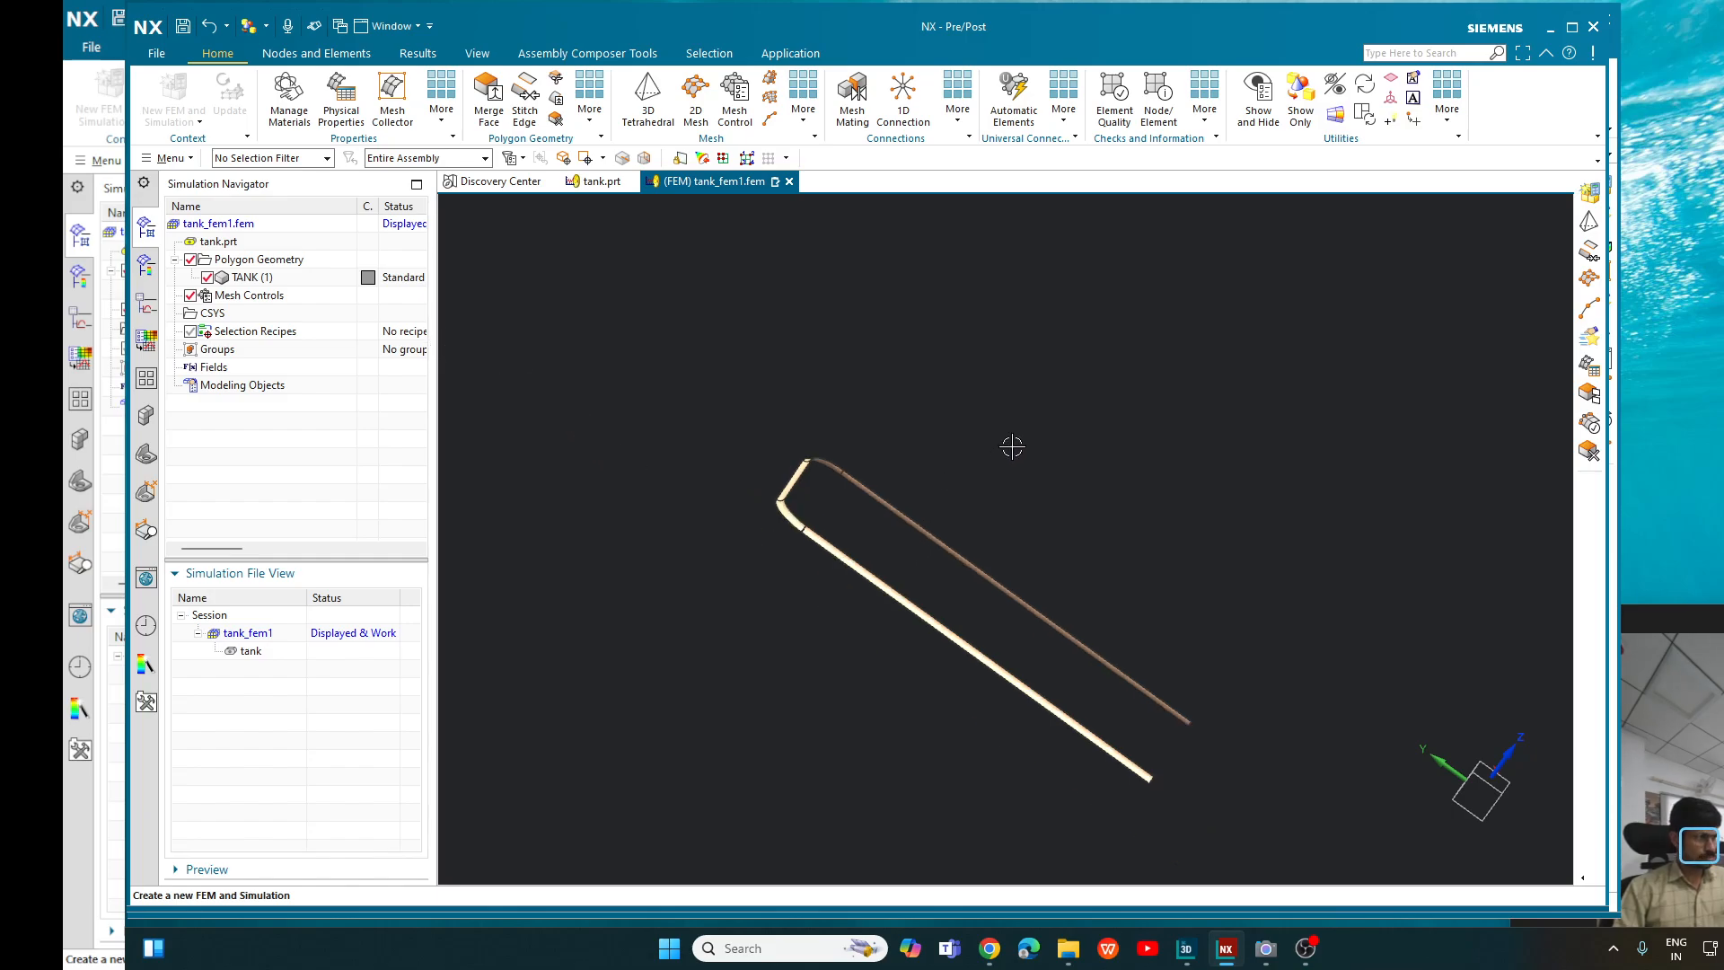
scroll(908, 501, "up", 5)
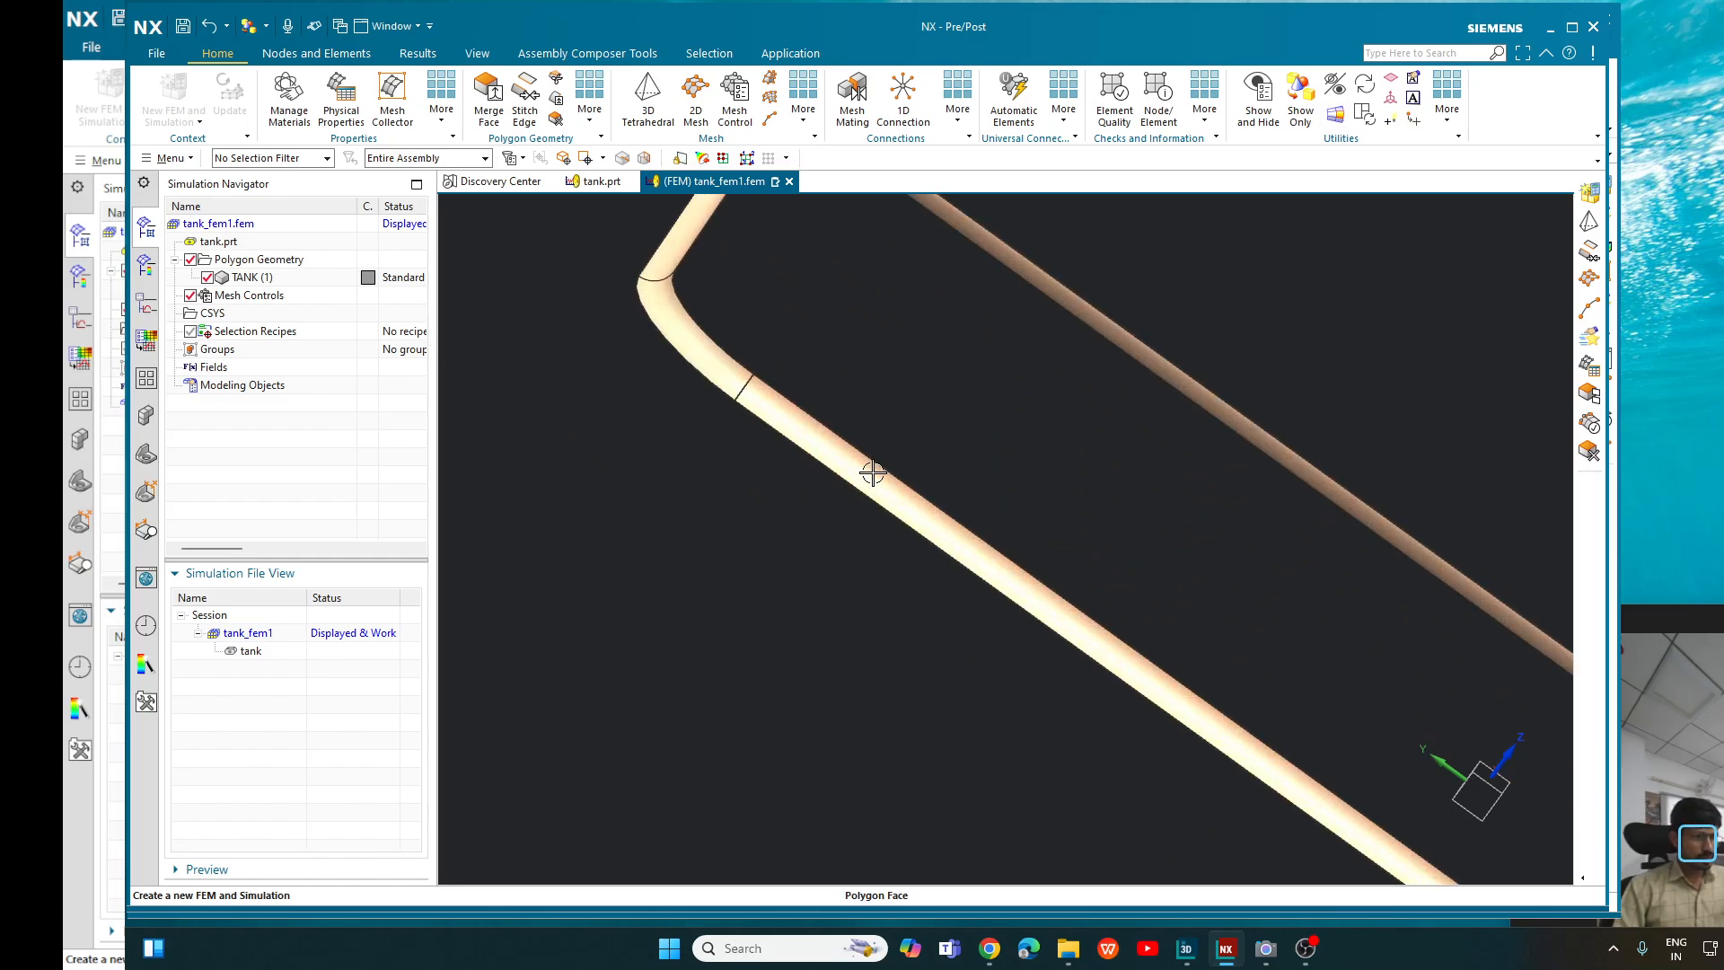
scroll(898, 495, "down", 2)
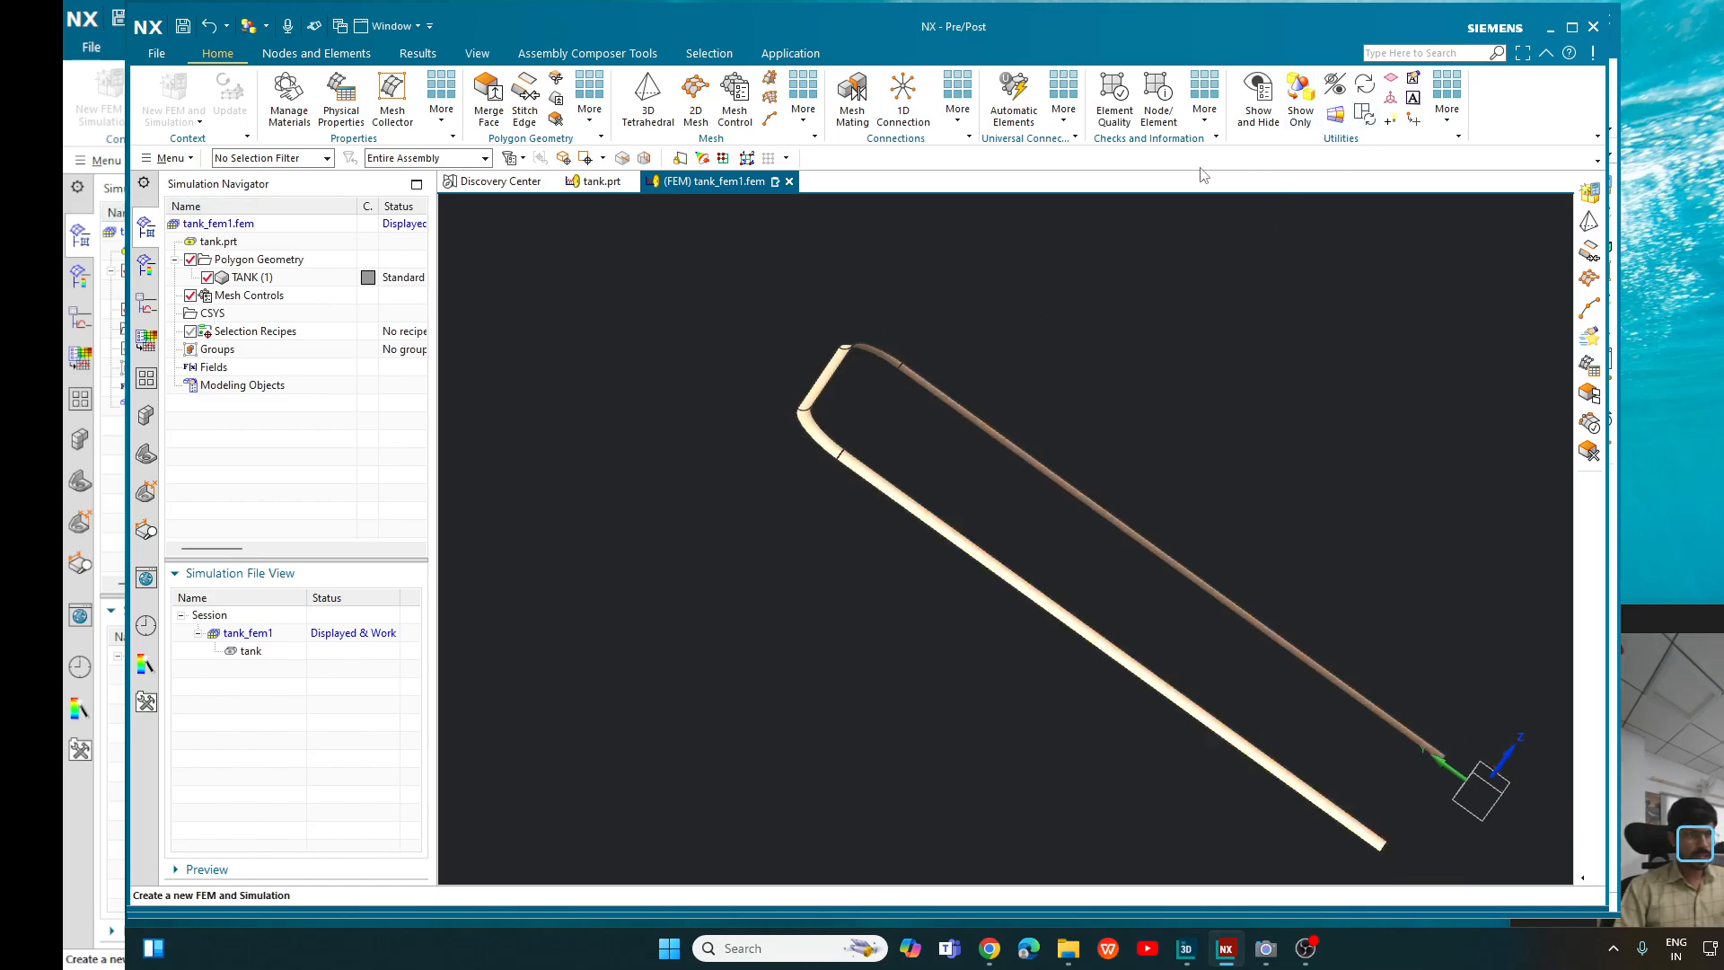
- Show all hidden geometry of the tank again
left_click(734, 98)
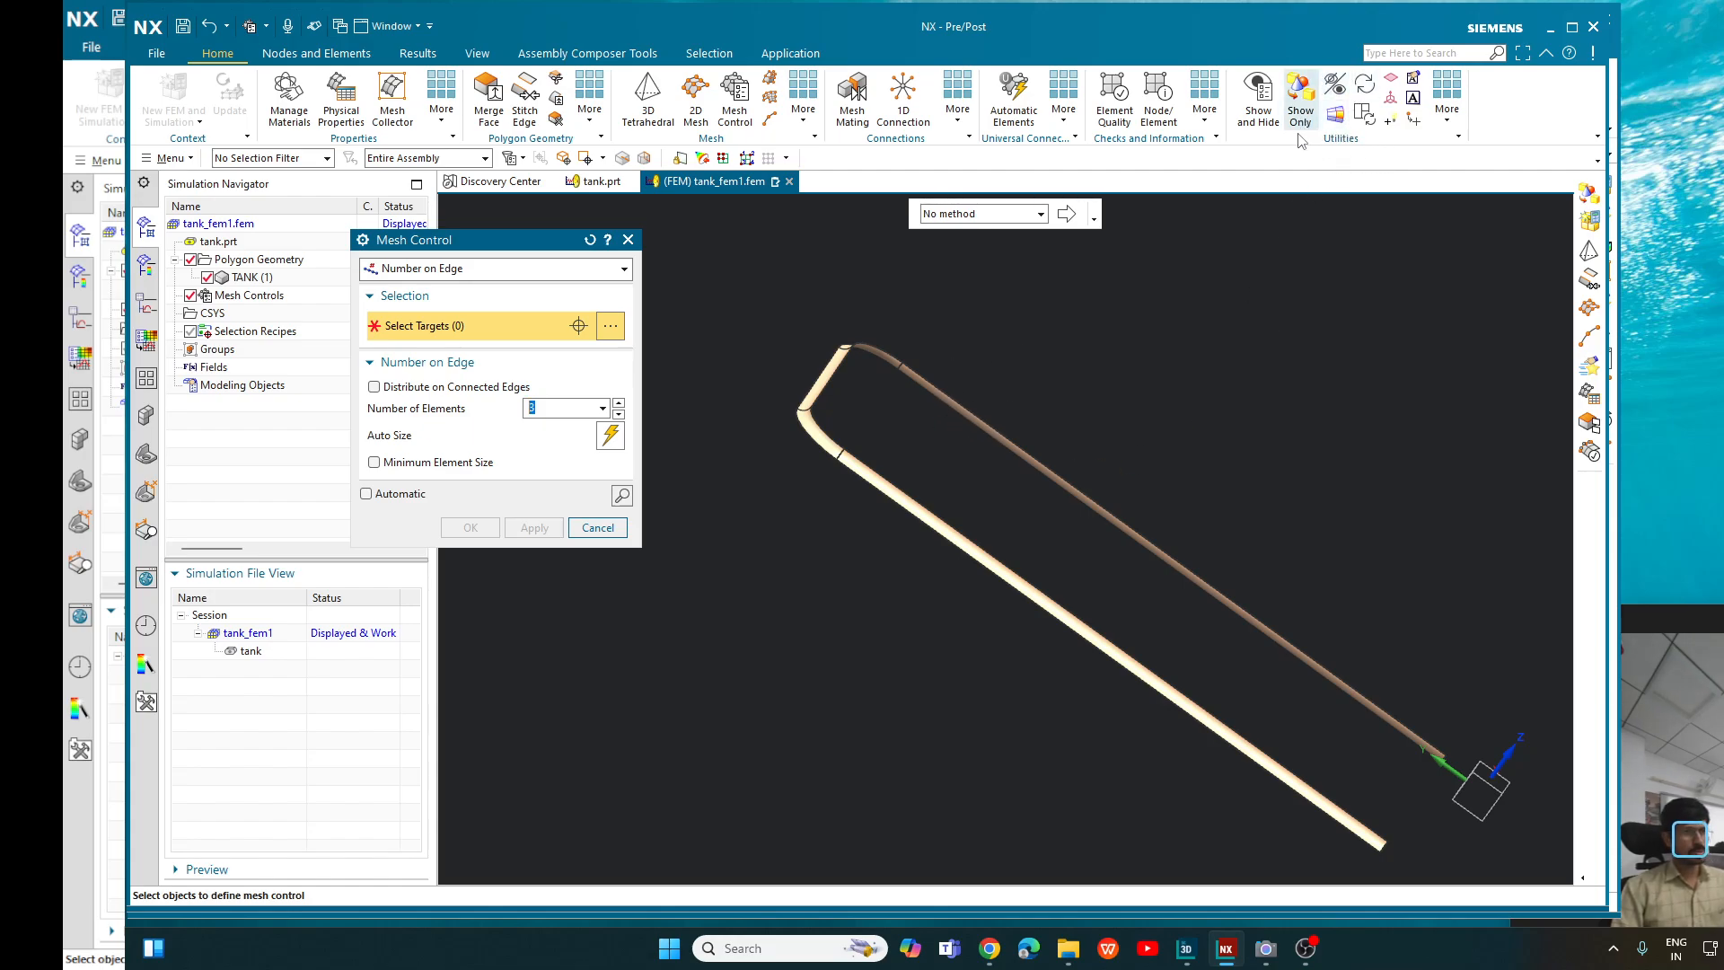
left_click(628, 239)
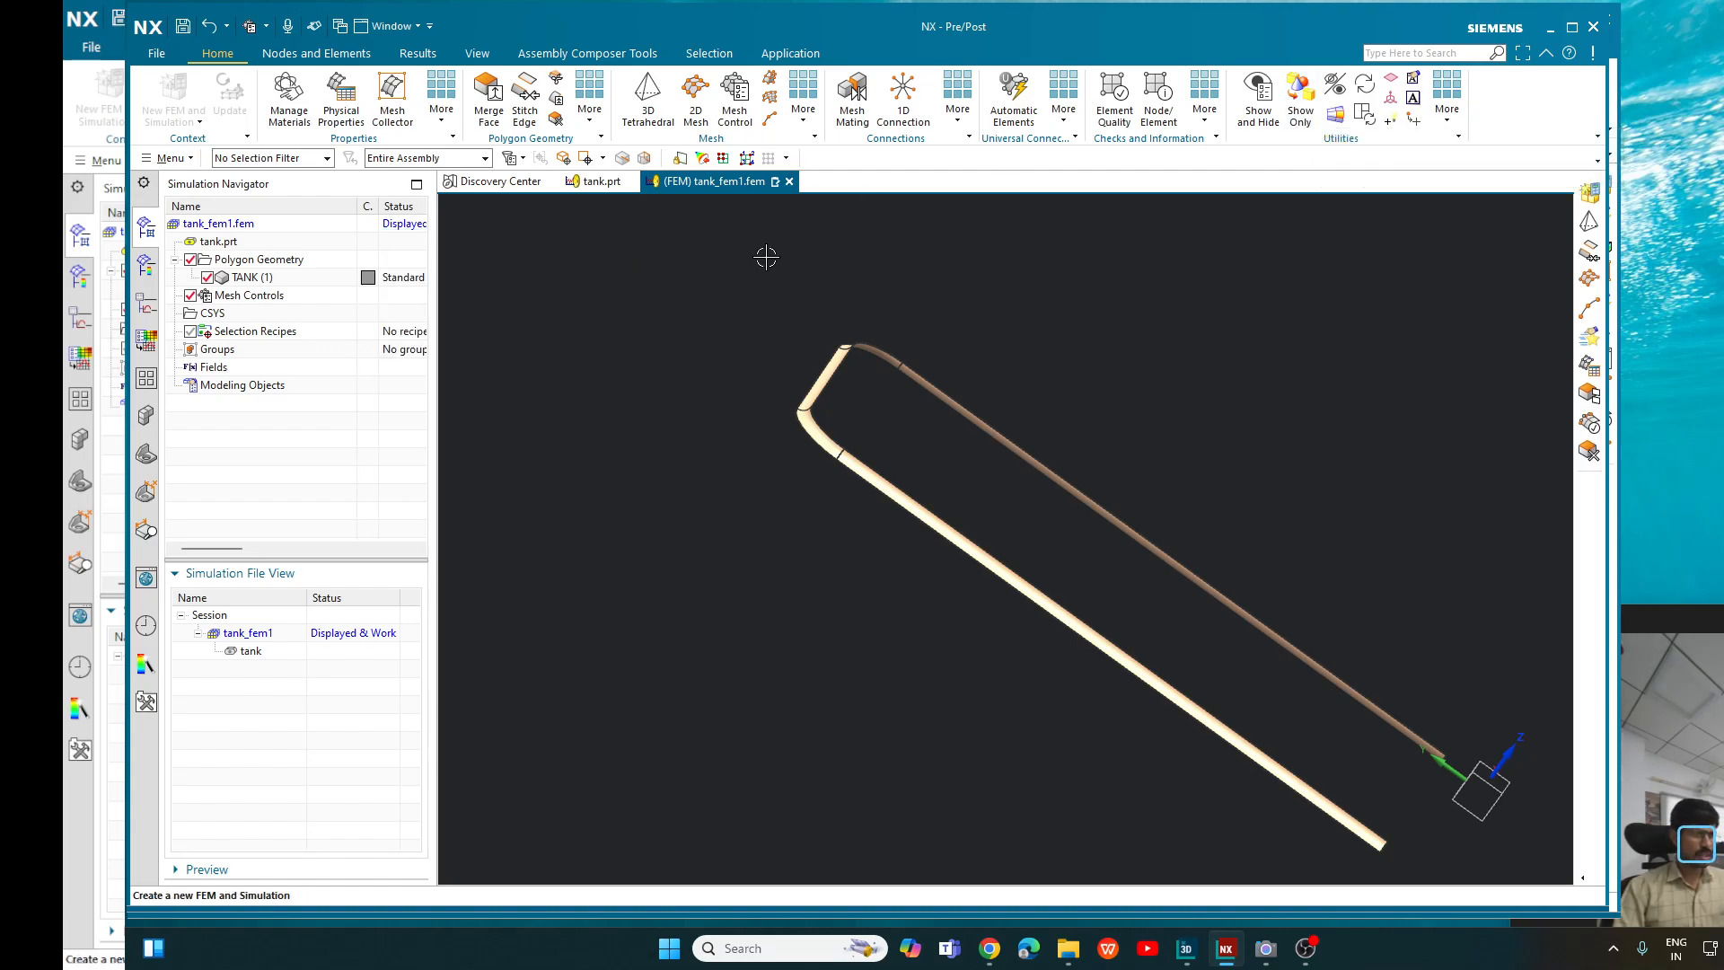
left_click(1258, 108)
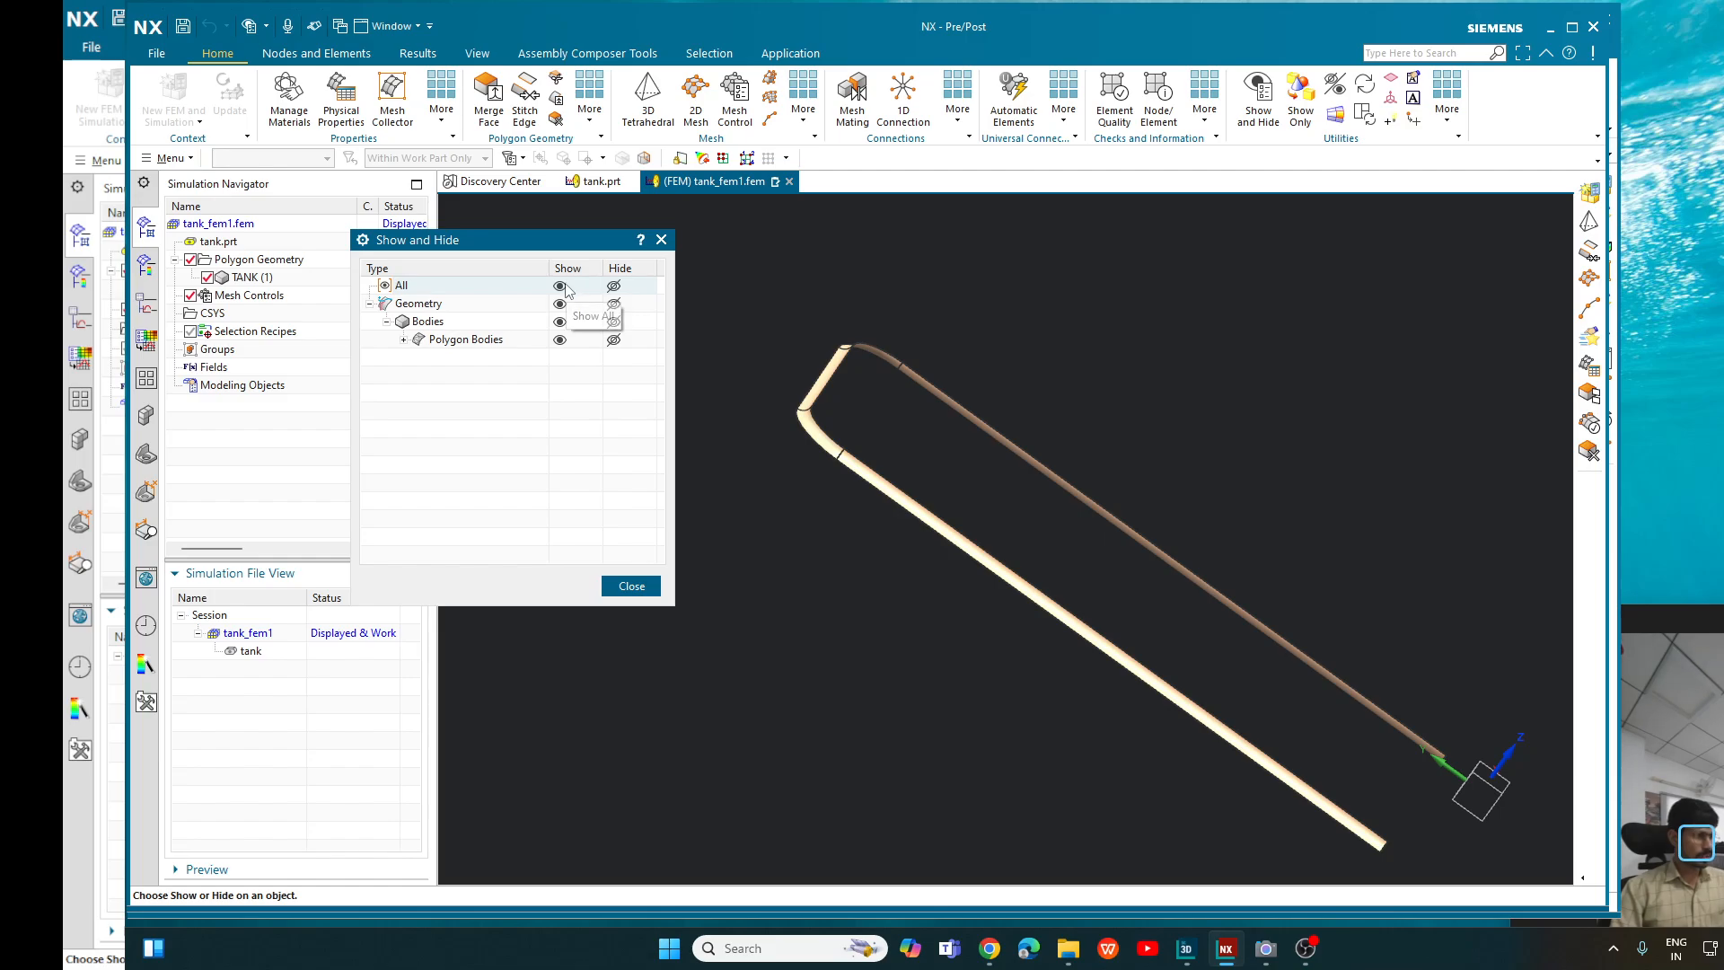
left_click(560, 286)
left_click(631, 585)
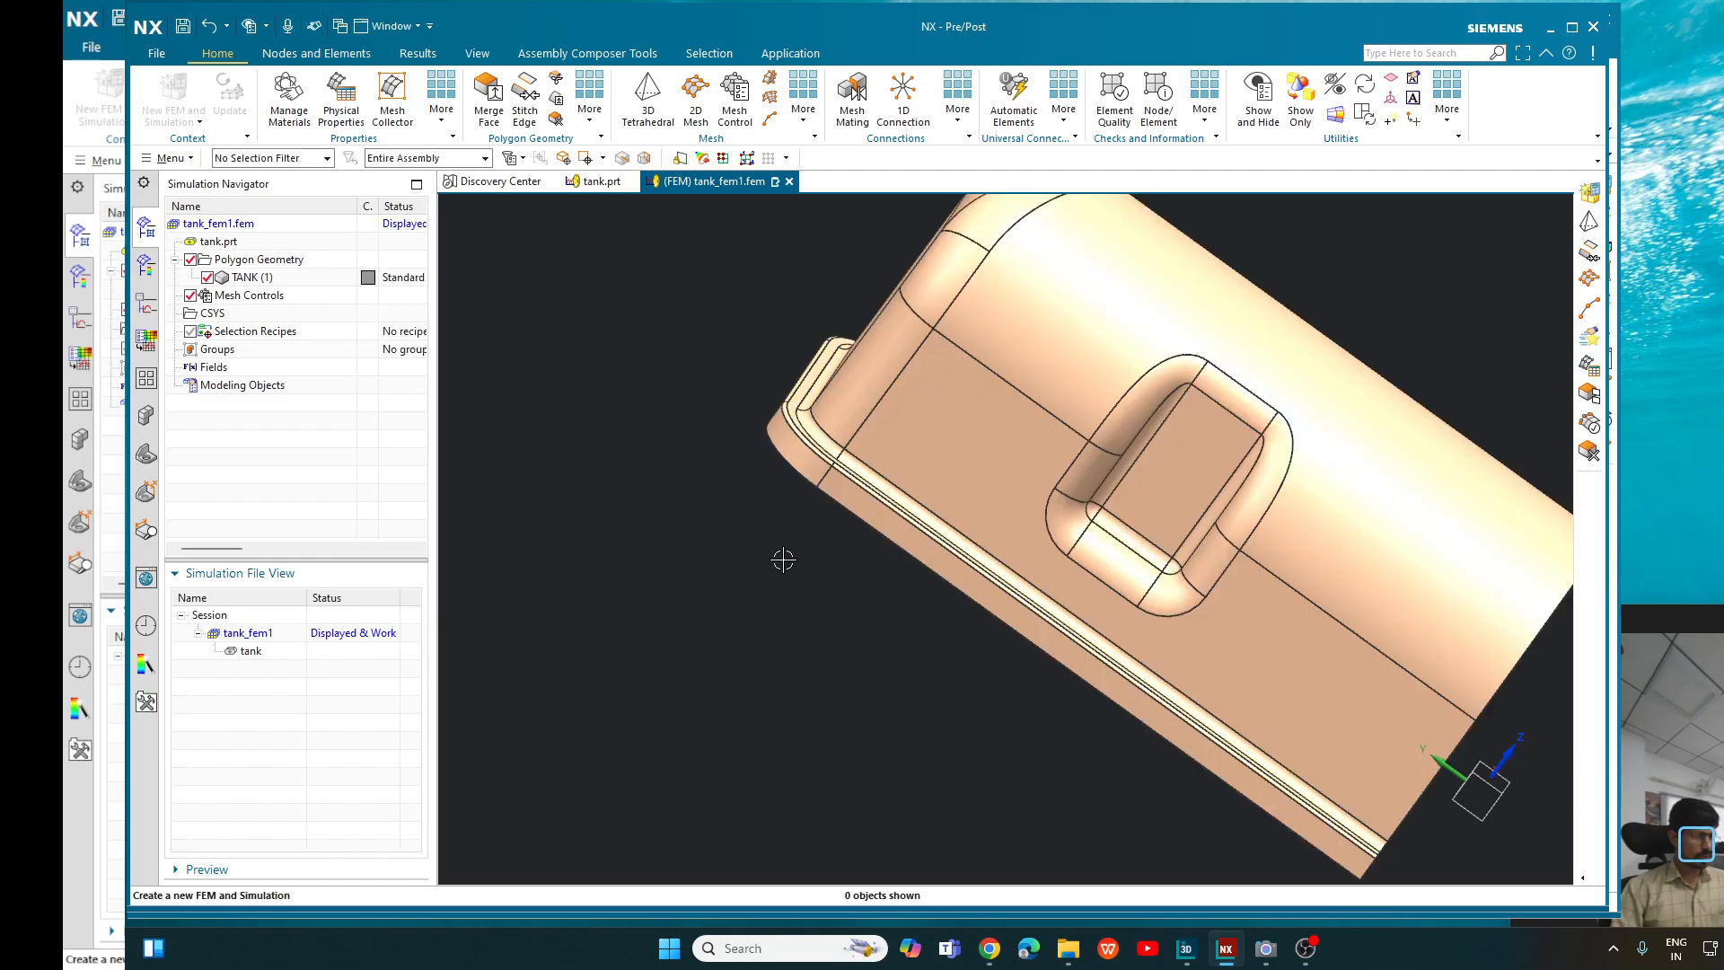
- Start another Show Only selection with the Fillet Faces method, keeping the fillet radius range of 1.25–1.75 mm
scroll(852, 584, "down", 2)
mouse_move(1289, 385)
middle_mouse_down()
mouse_move(1167, 395)
mouse_move(1297, 371)
middle_mouse_up()
left_click(1300, 99)
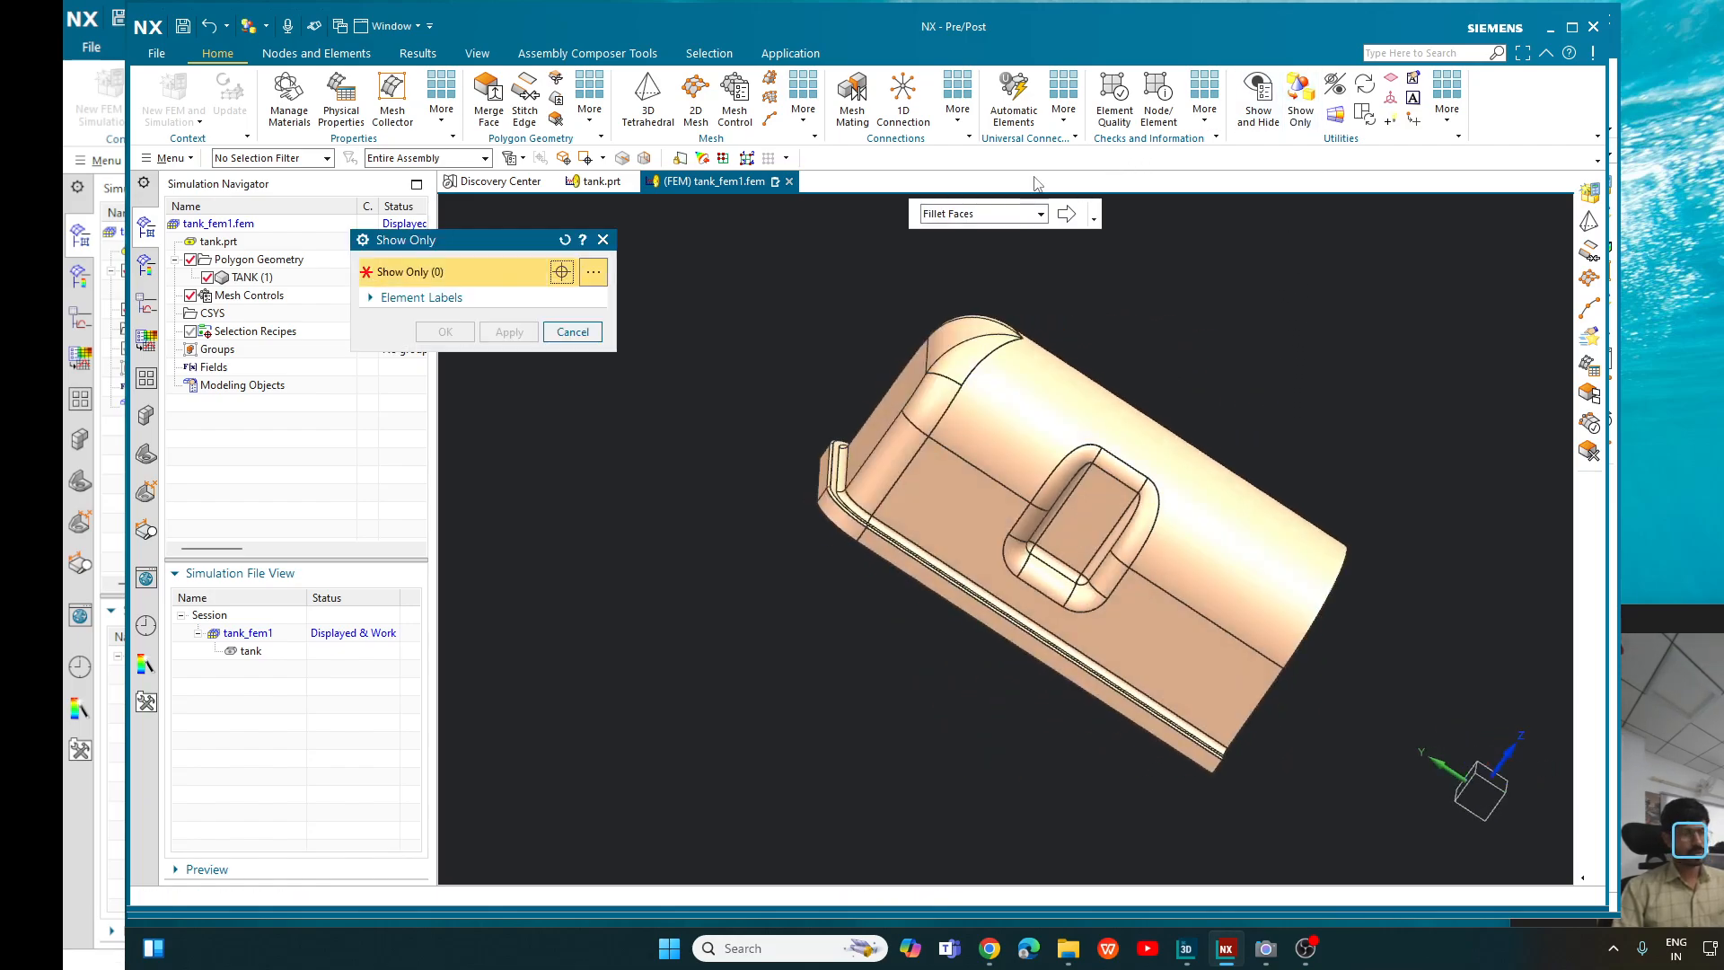
scroll(837, 395, "up", 1)
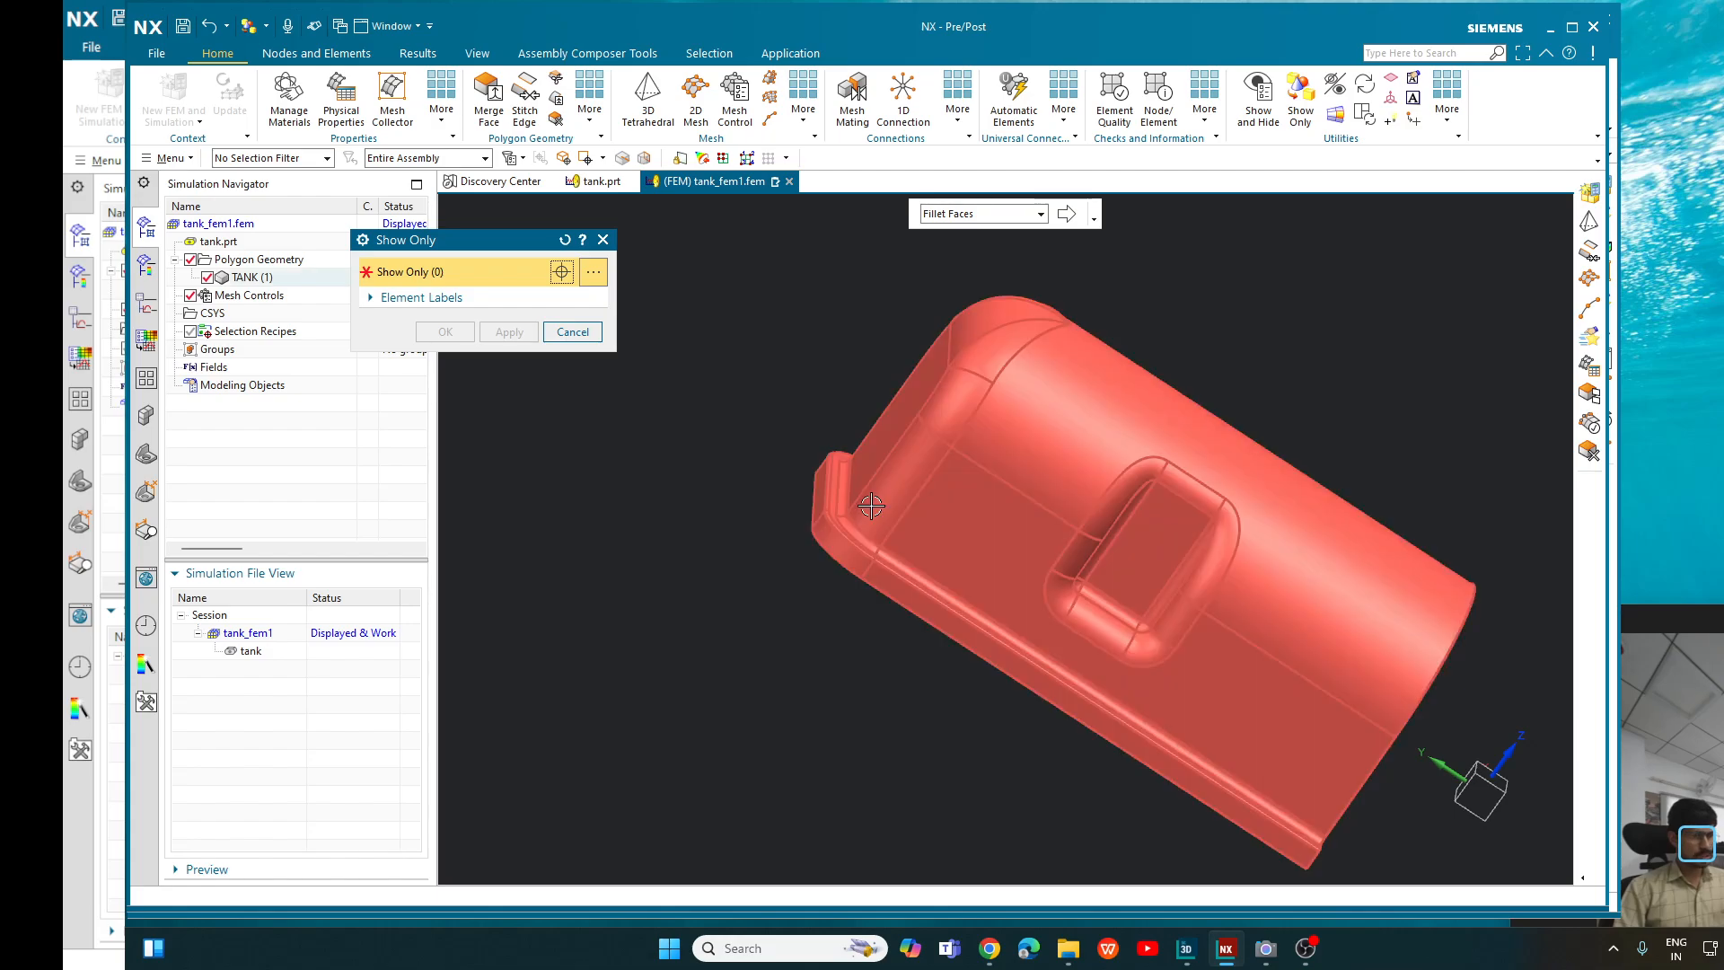
left_click(991, 217)
left_click(991, 217)
left_click(1066, 213)
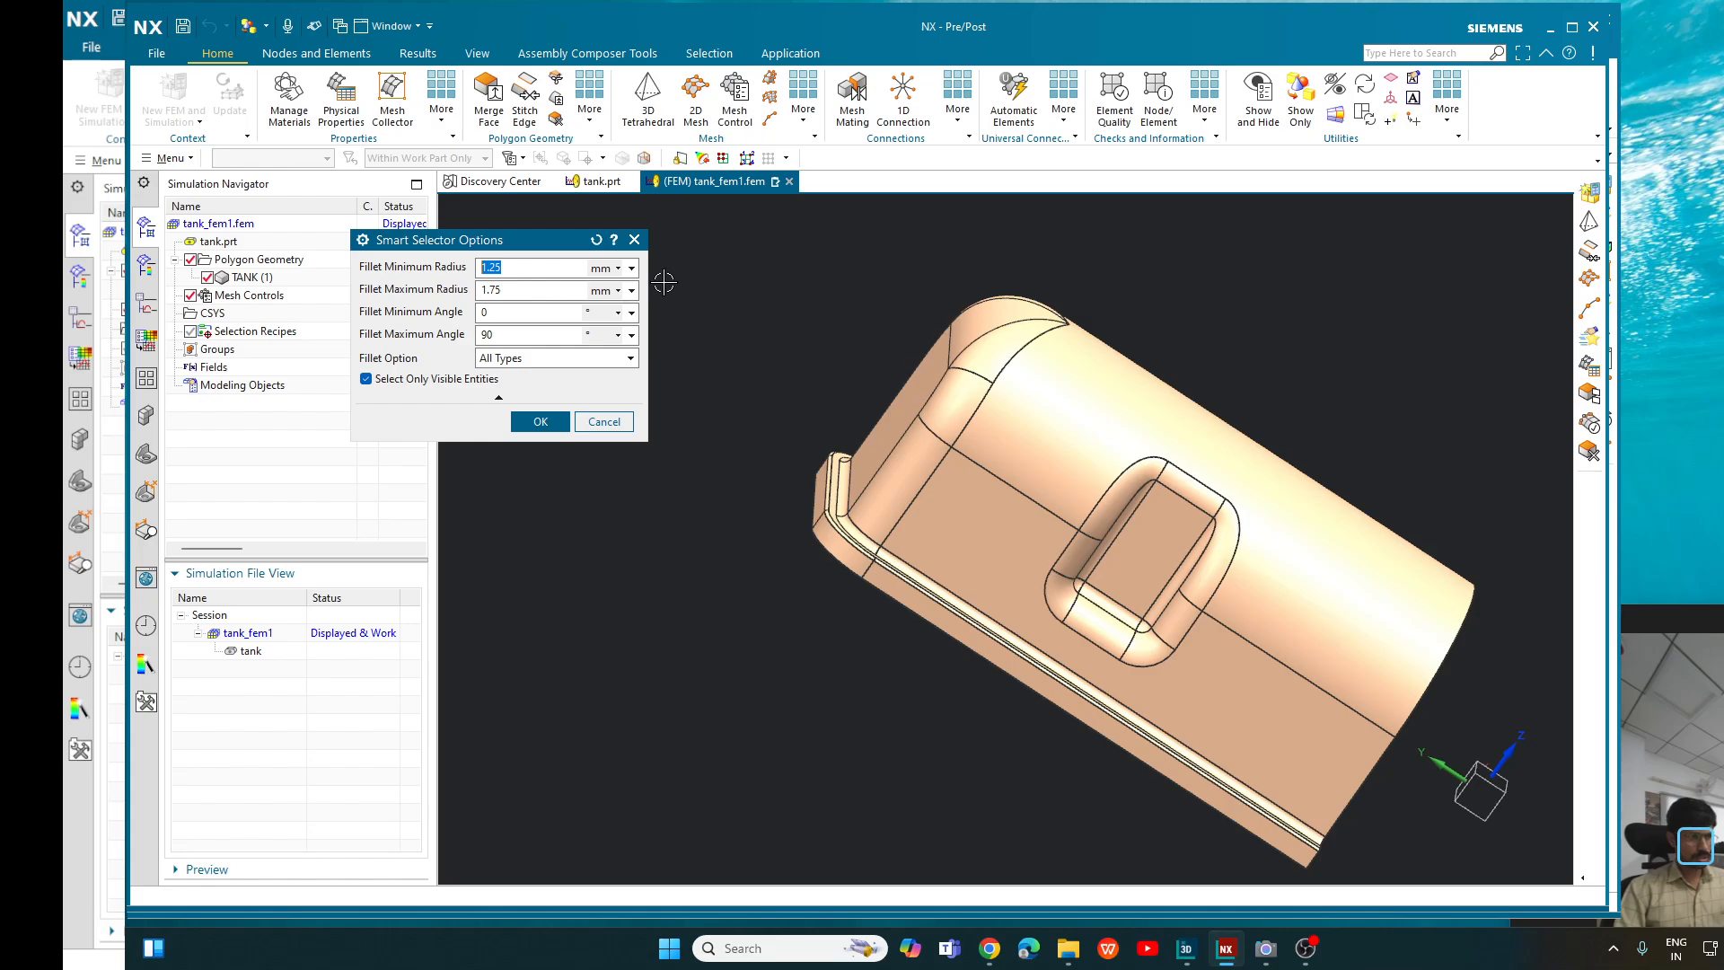
left_click(540, 422)
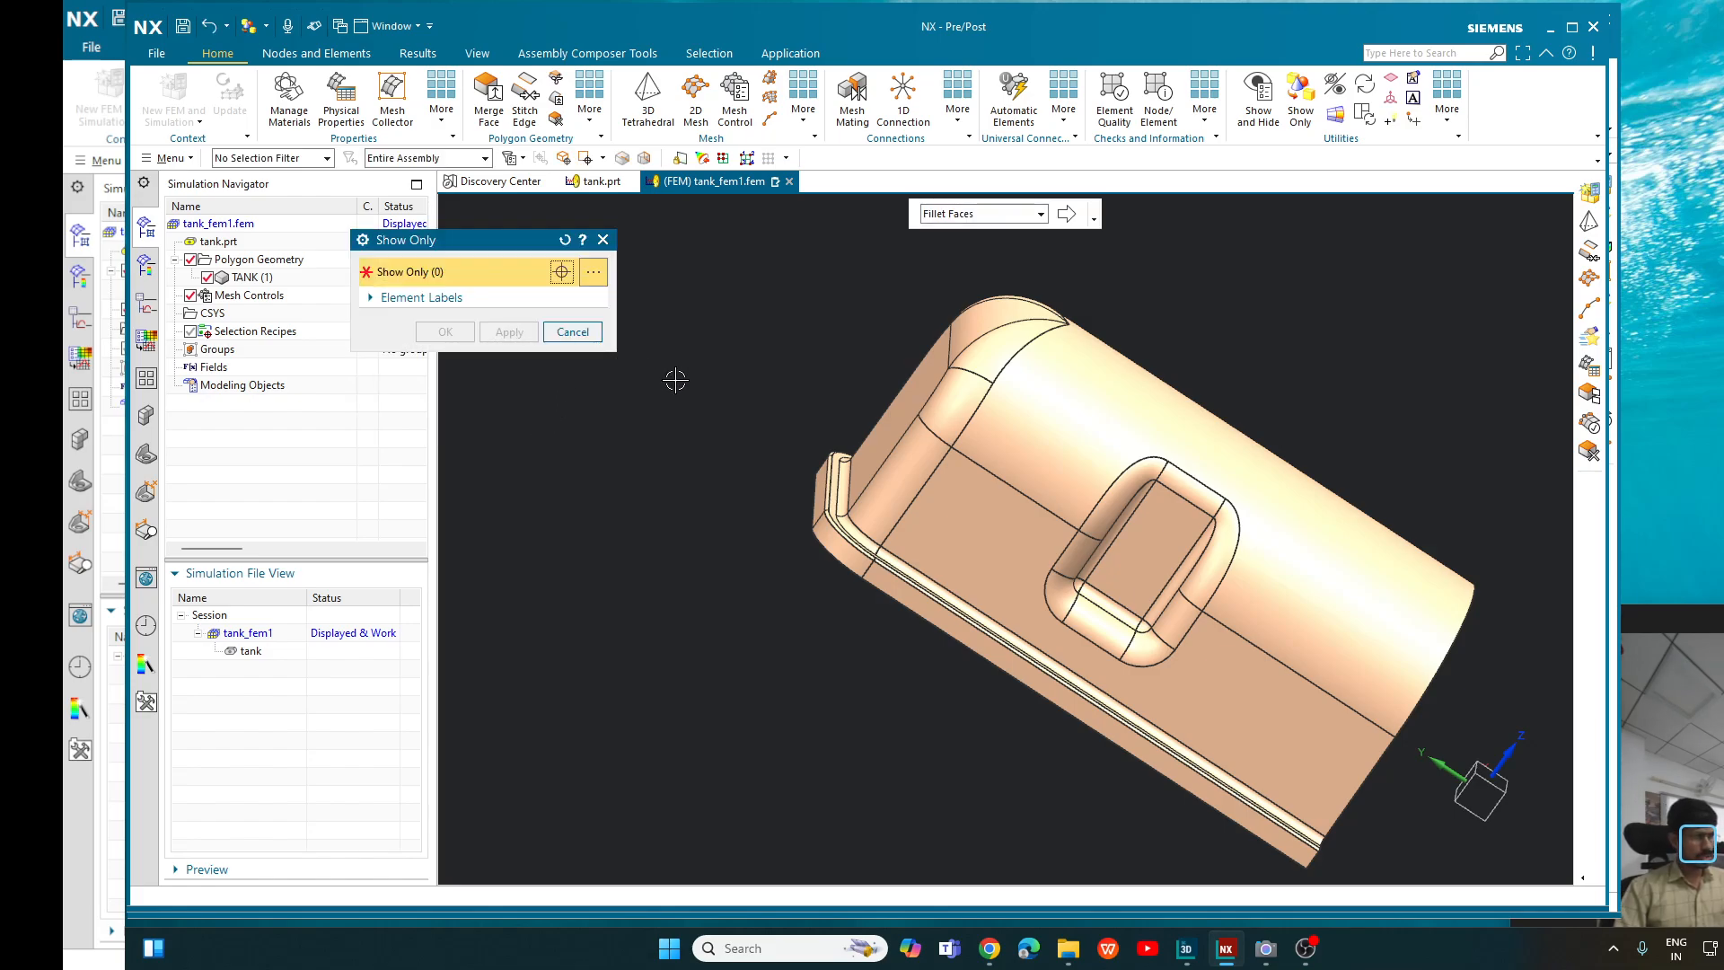
- Pick a tank face to select the matching fillets, display only those fillet faces and inspect the isolated rim
left_click(938, 414)
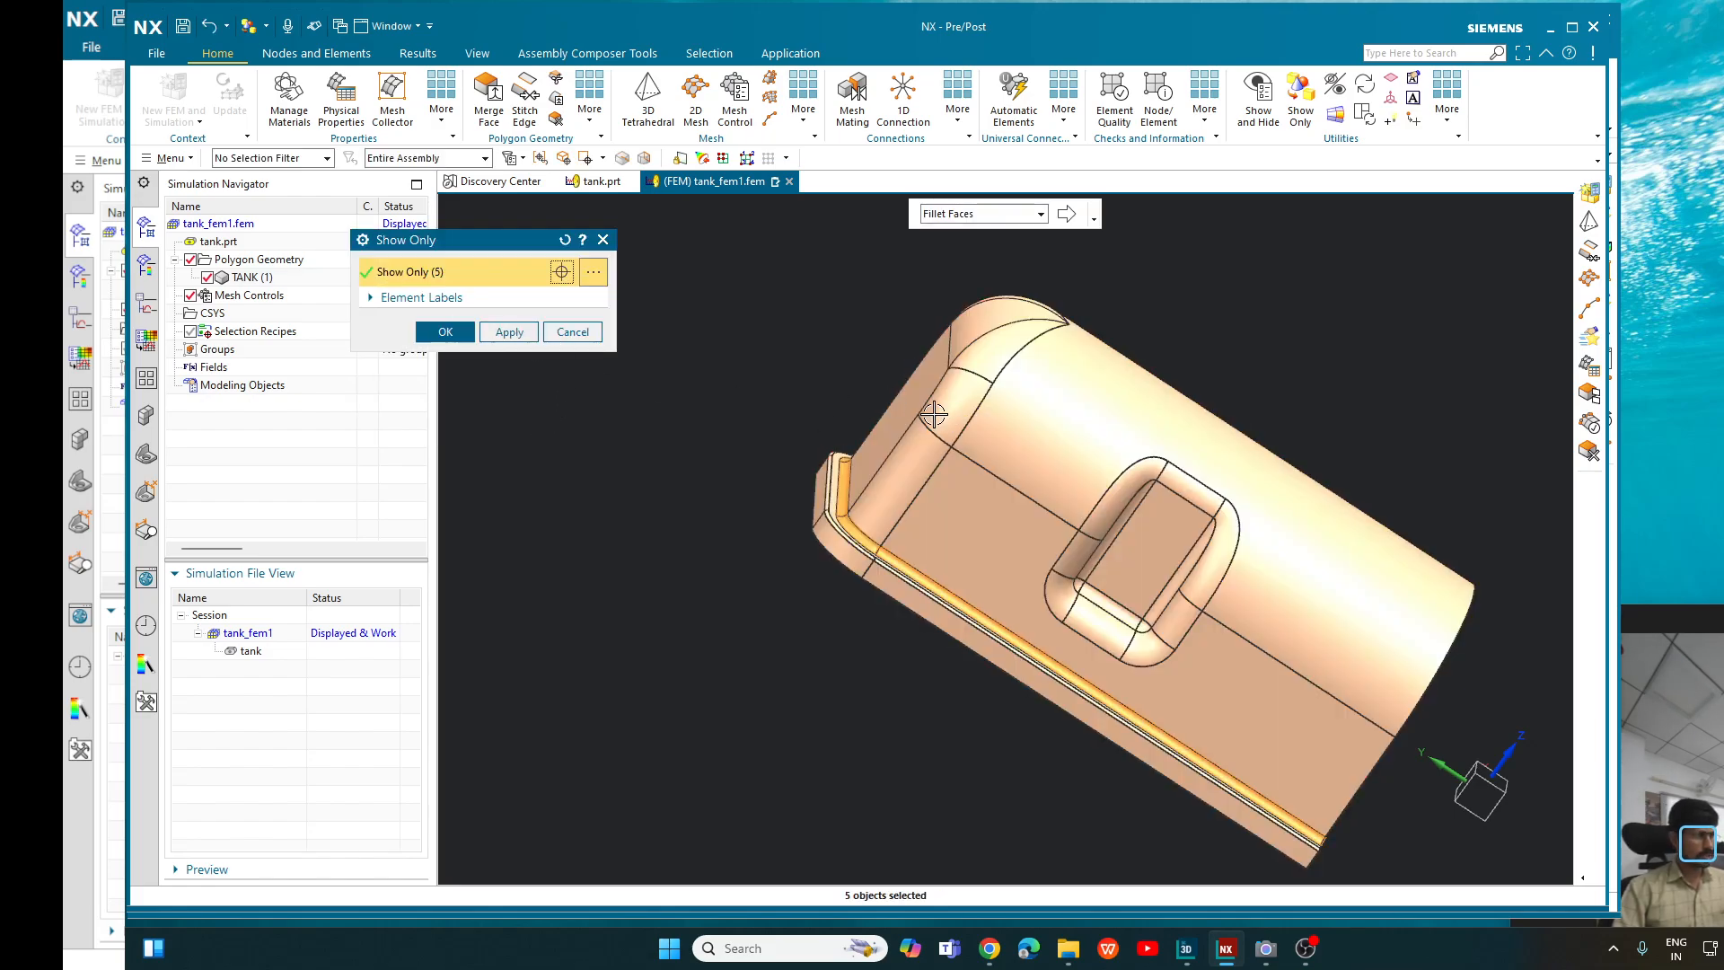
middle_click_drag(1248, 370, 1161, 367)
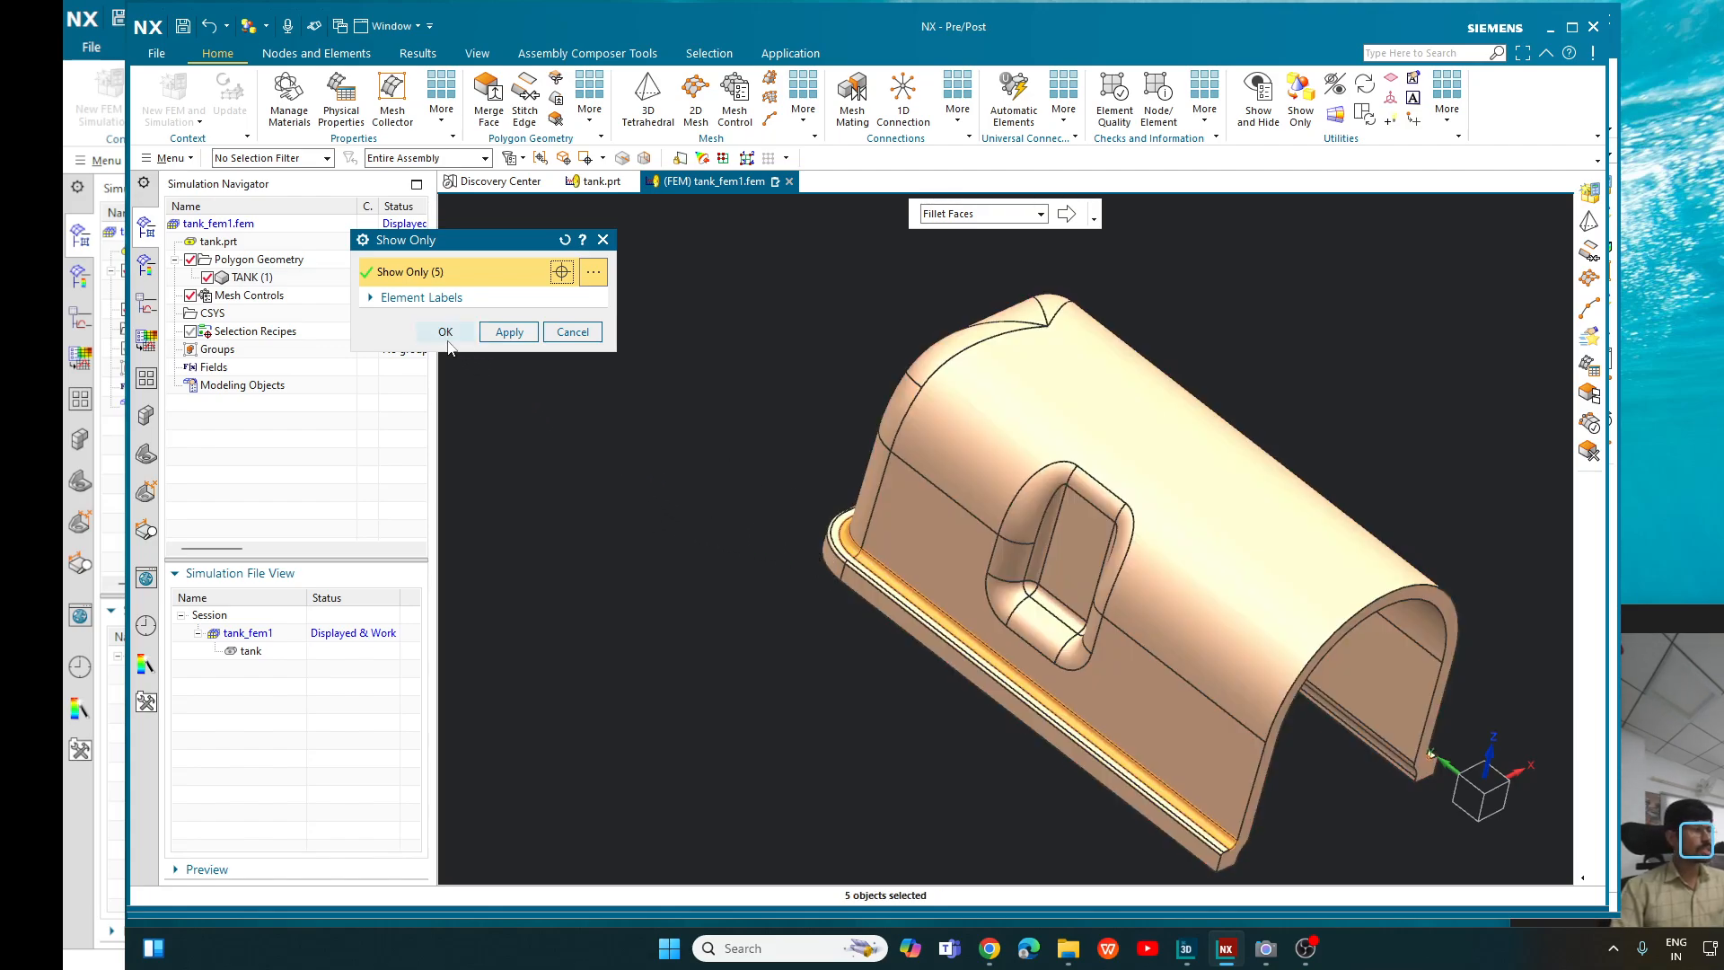
left_click(445, 333)
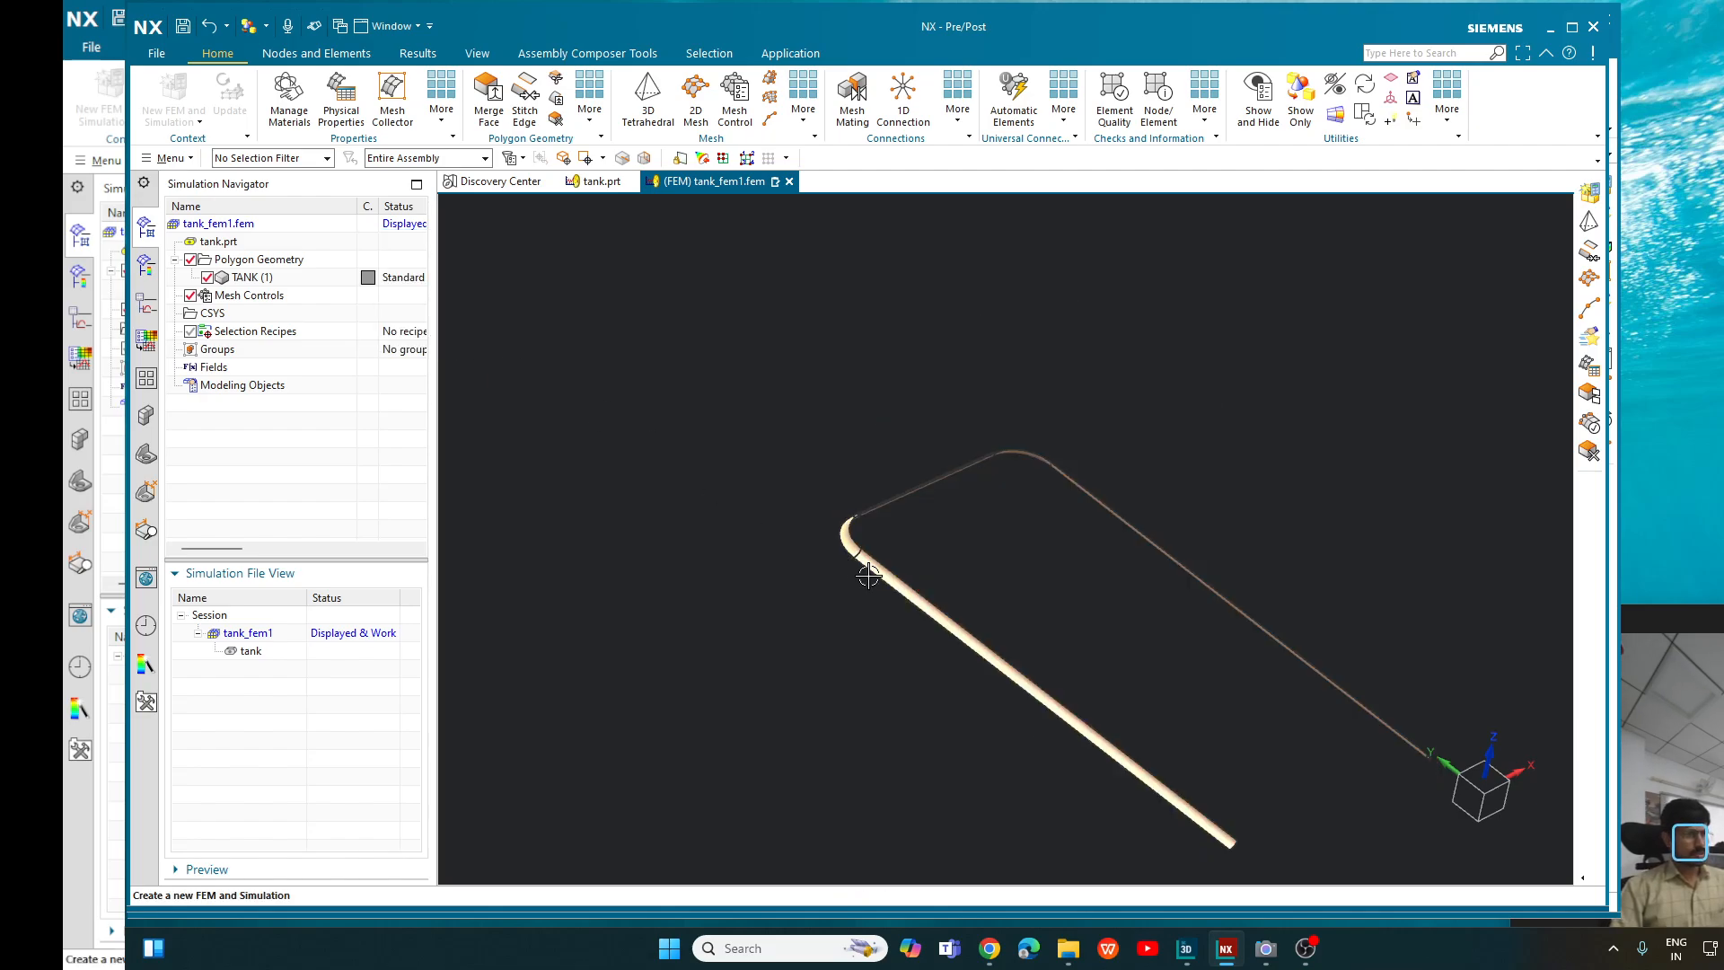
scroll(1105, 599, "up", 5)
scroll(1105, 599, "down", 5)
middle_click_drag(1105, 573, 1158, 569)
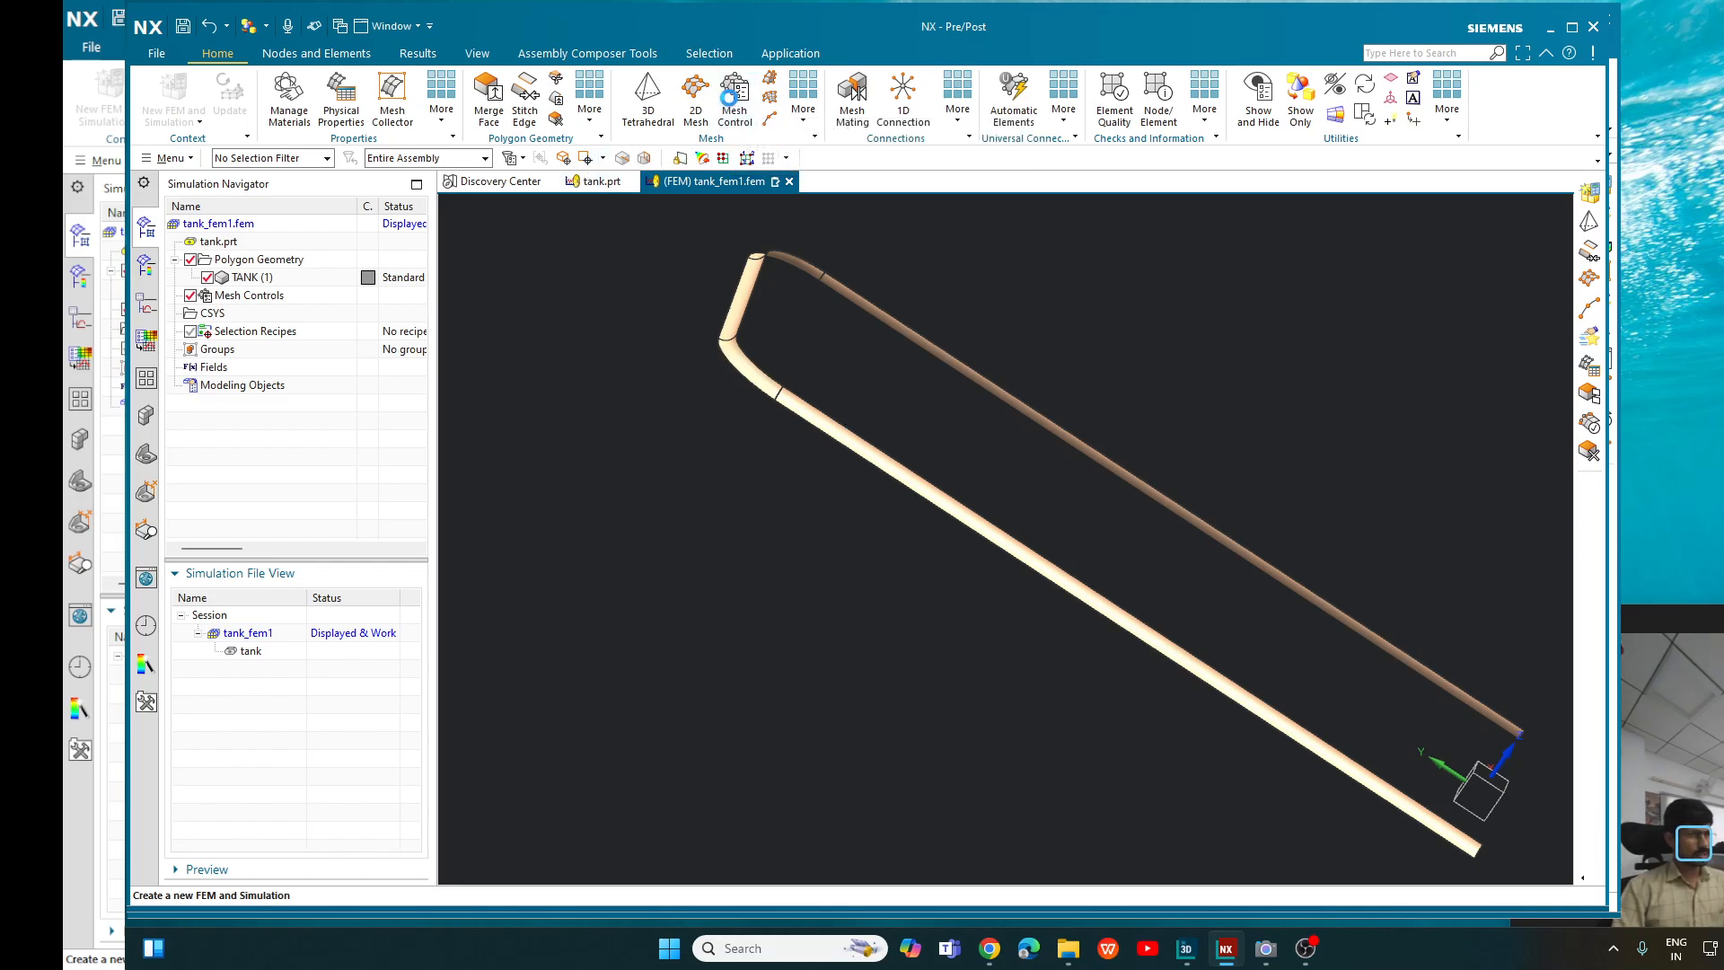
- Start a Size on Face mesh control and select one long straight rim fillet face and its adjoining corner face
left_click(734, 97)
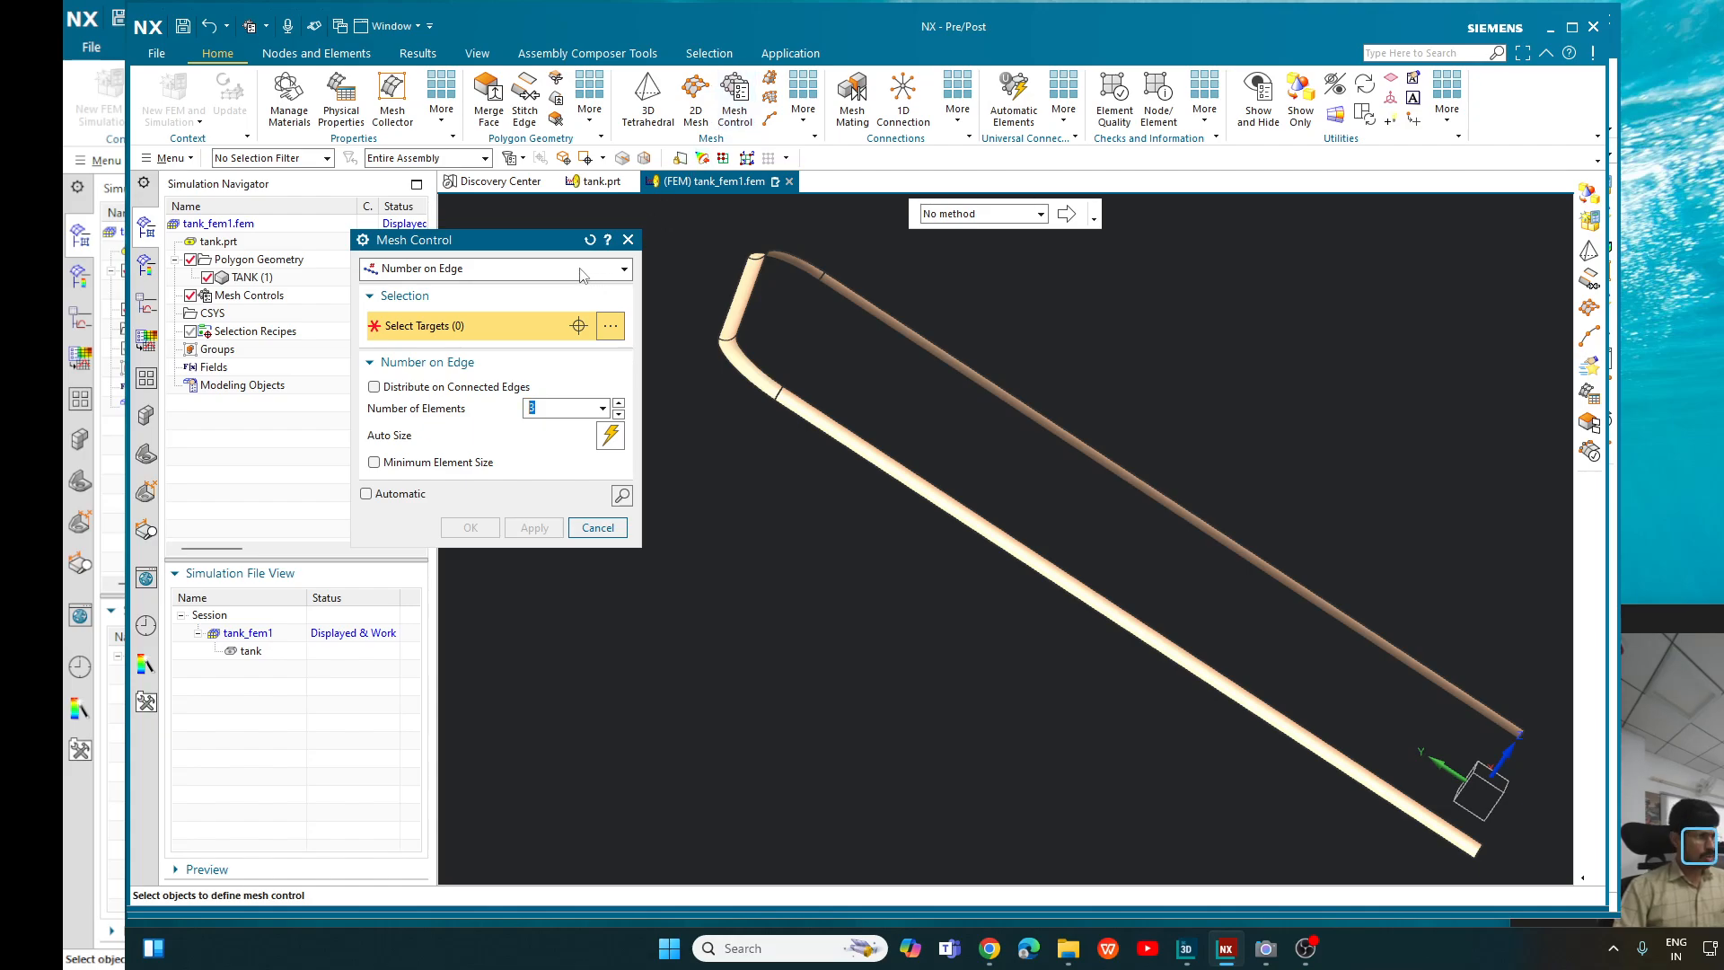
left_click(581, 270)
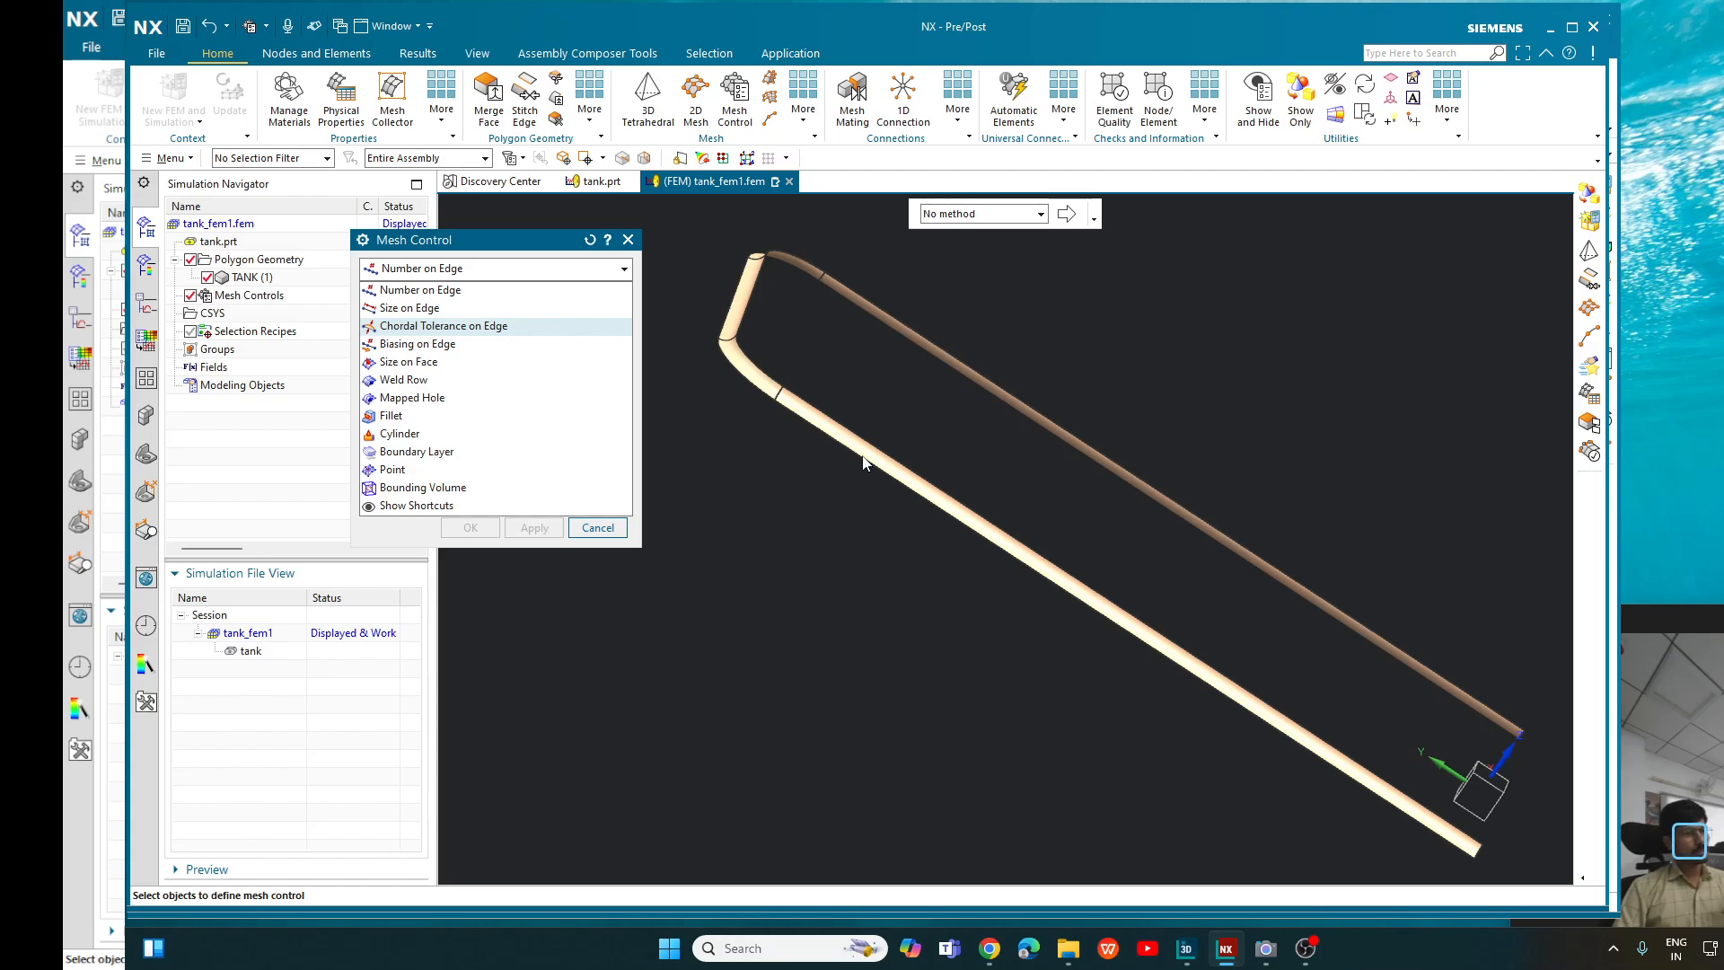
left_click(437, 362)
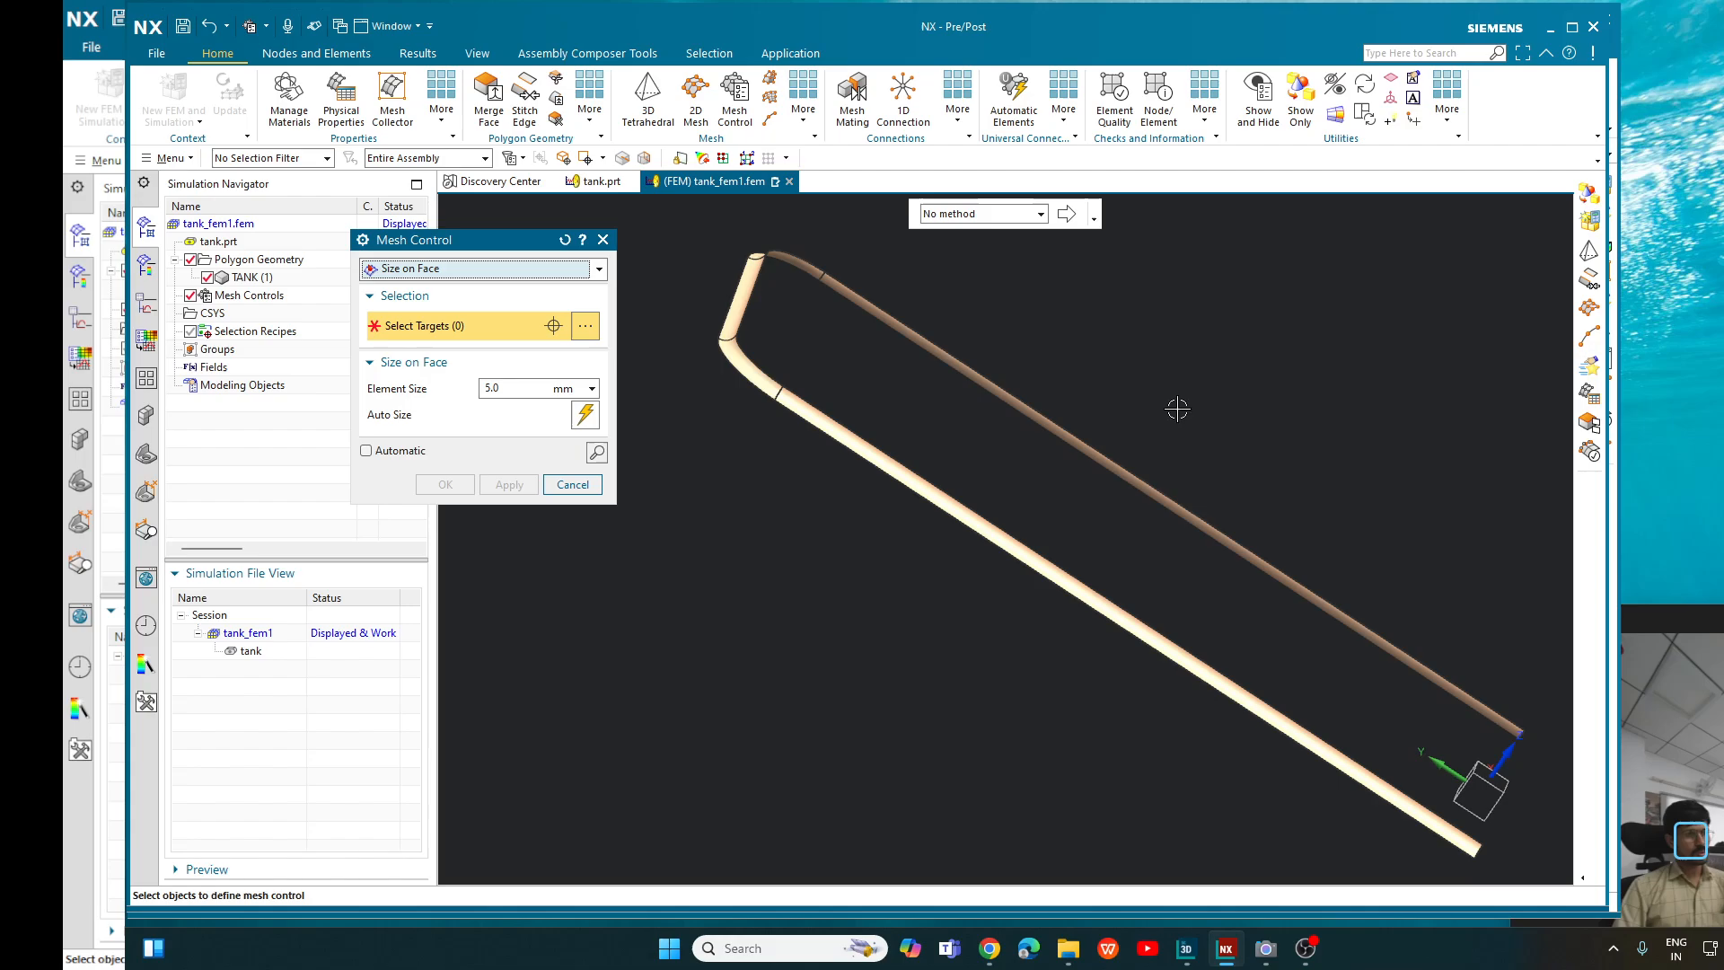
middle_click_drag(1176, 408, 1118, 435)
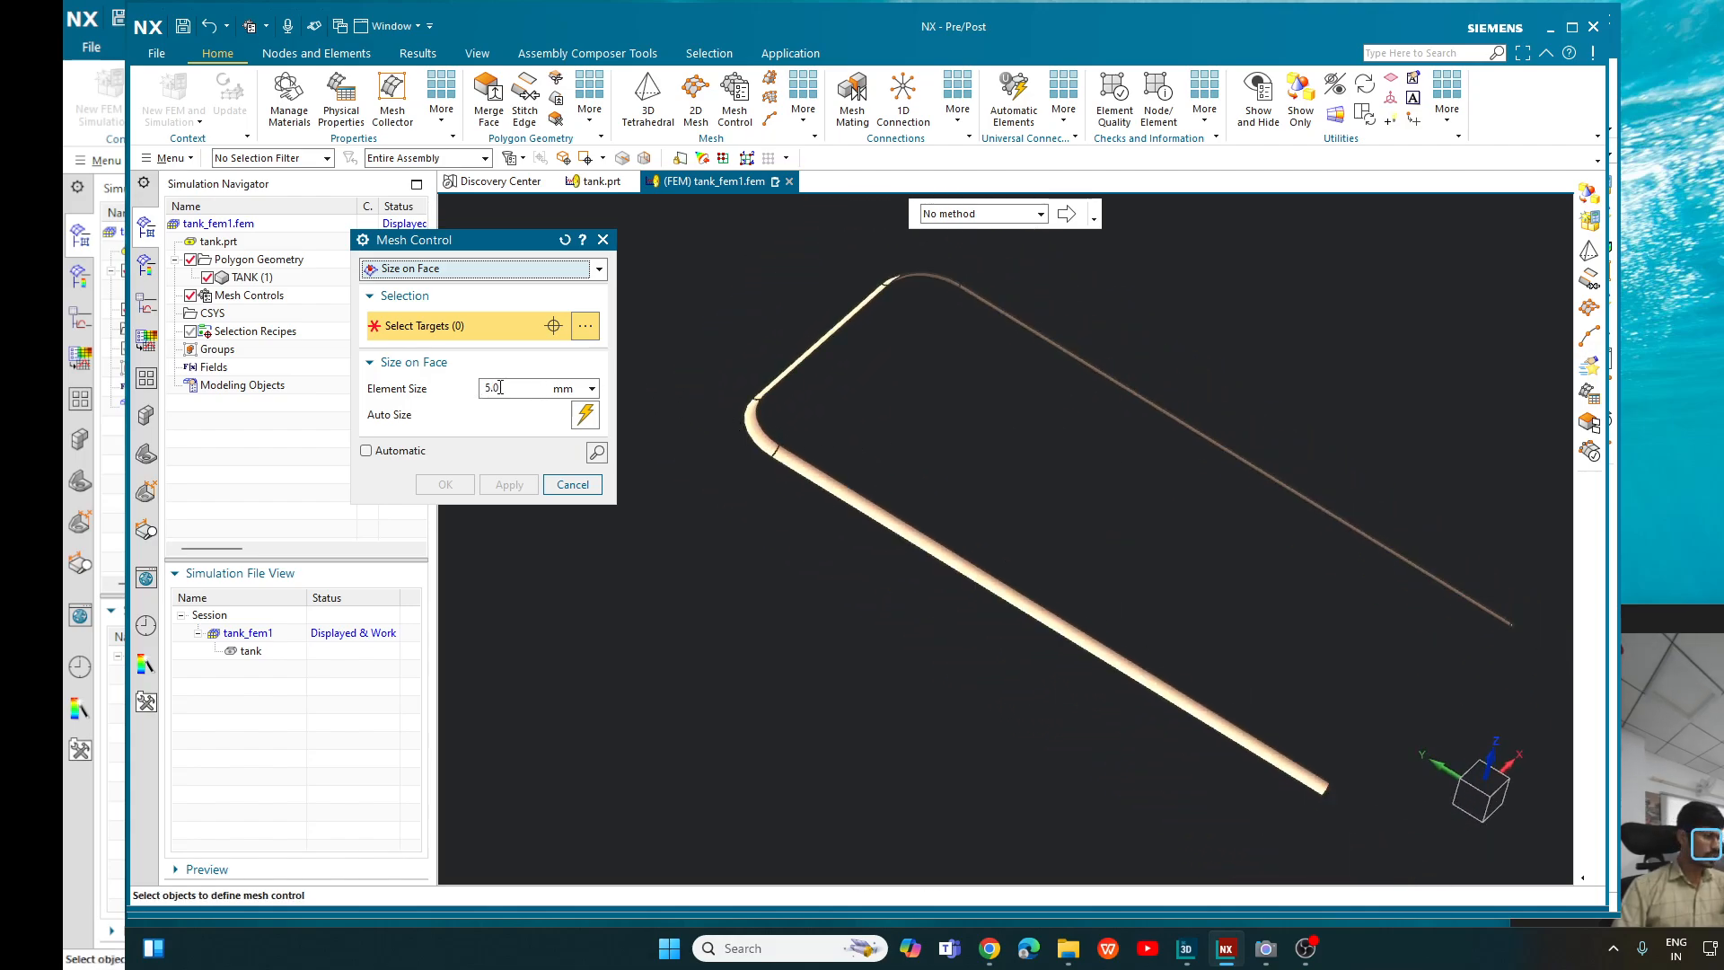
left_click(783, 463)
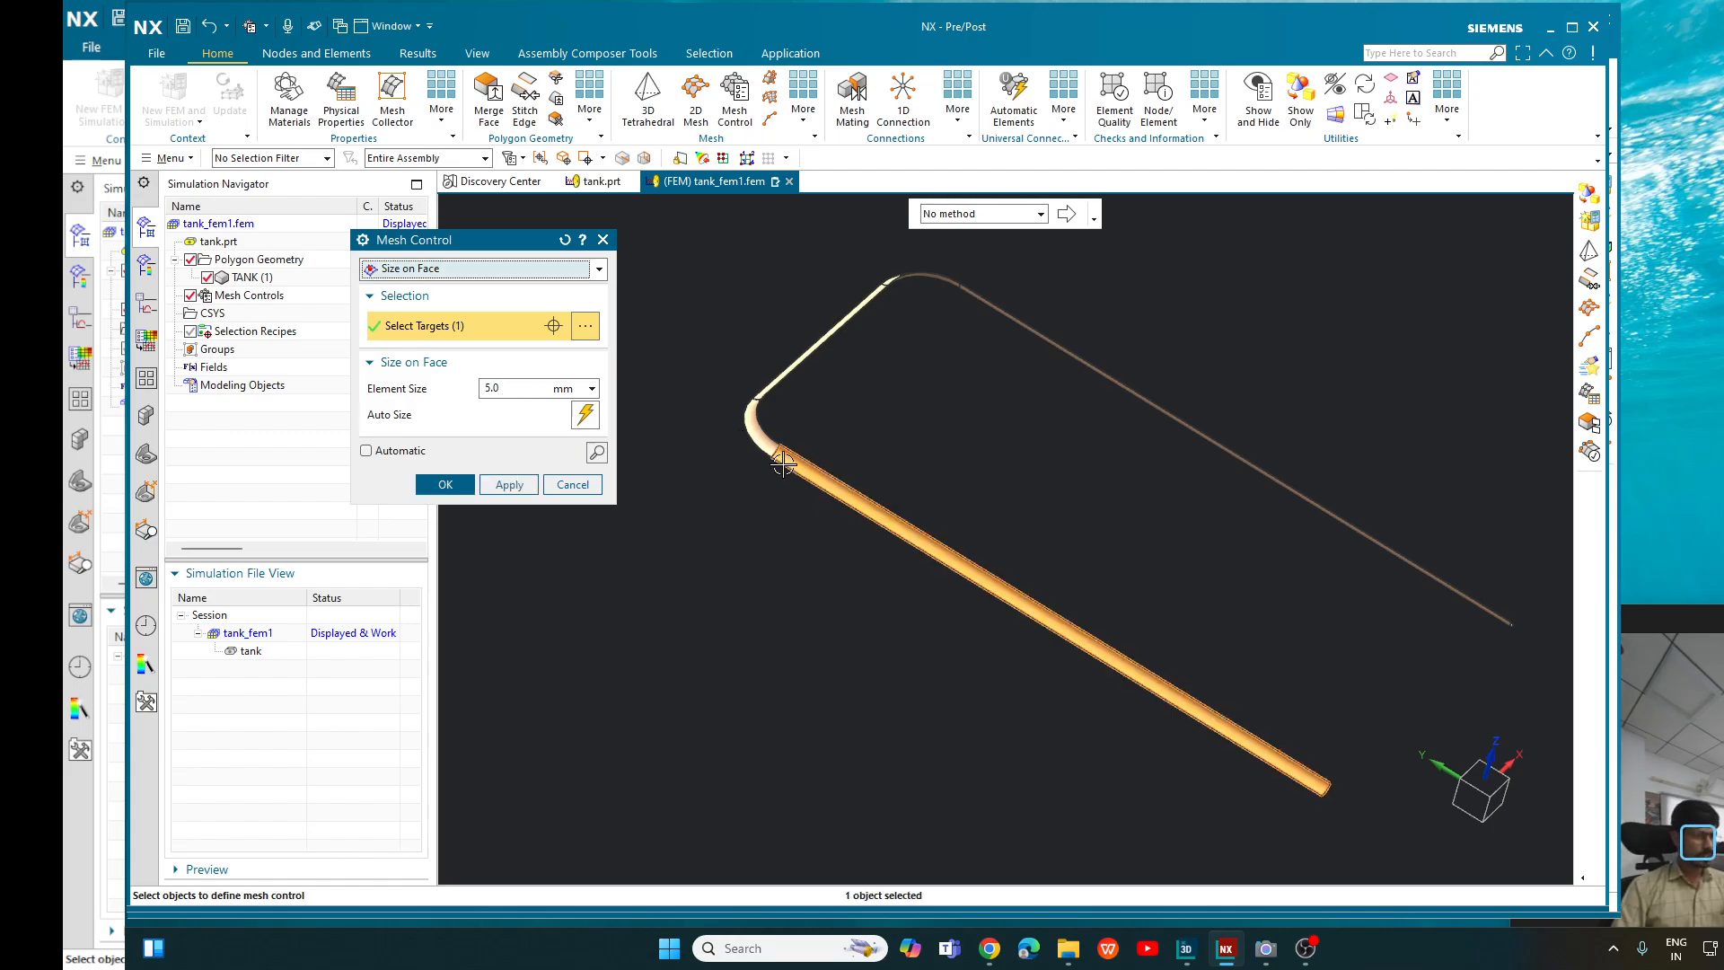
left_click(758, 434)
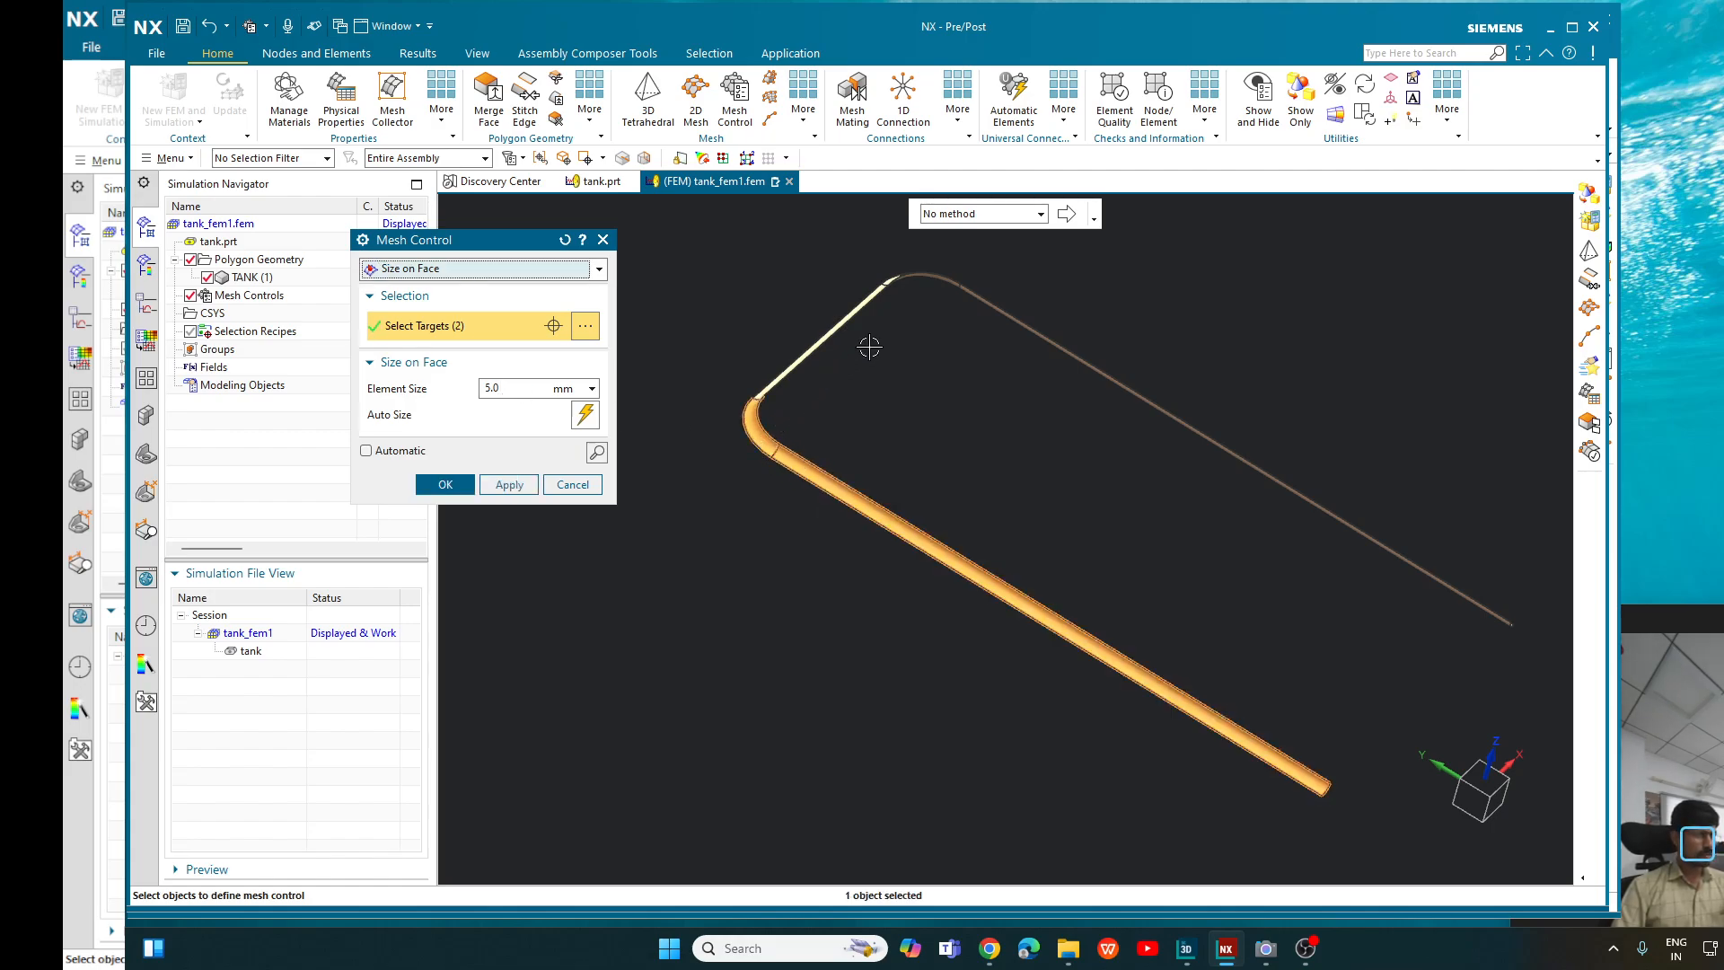
- Extend the mesh control selection to the remaining rim fillet faces with the Tangent Faces method
left_click(1040, 215)
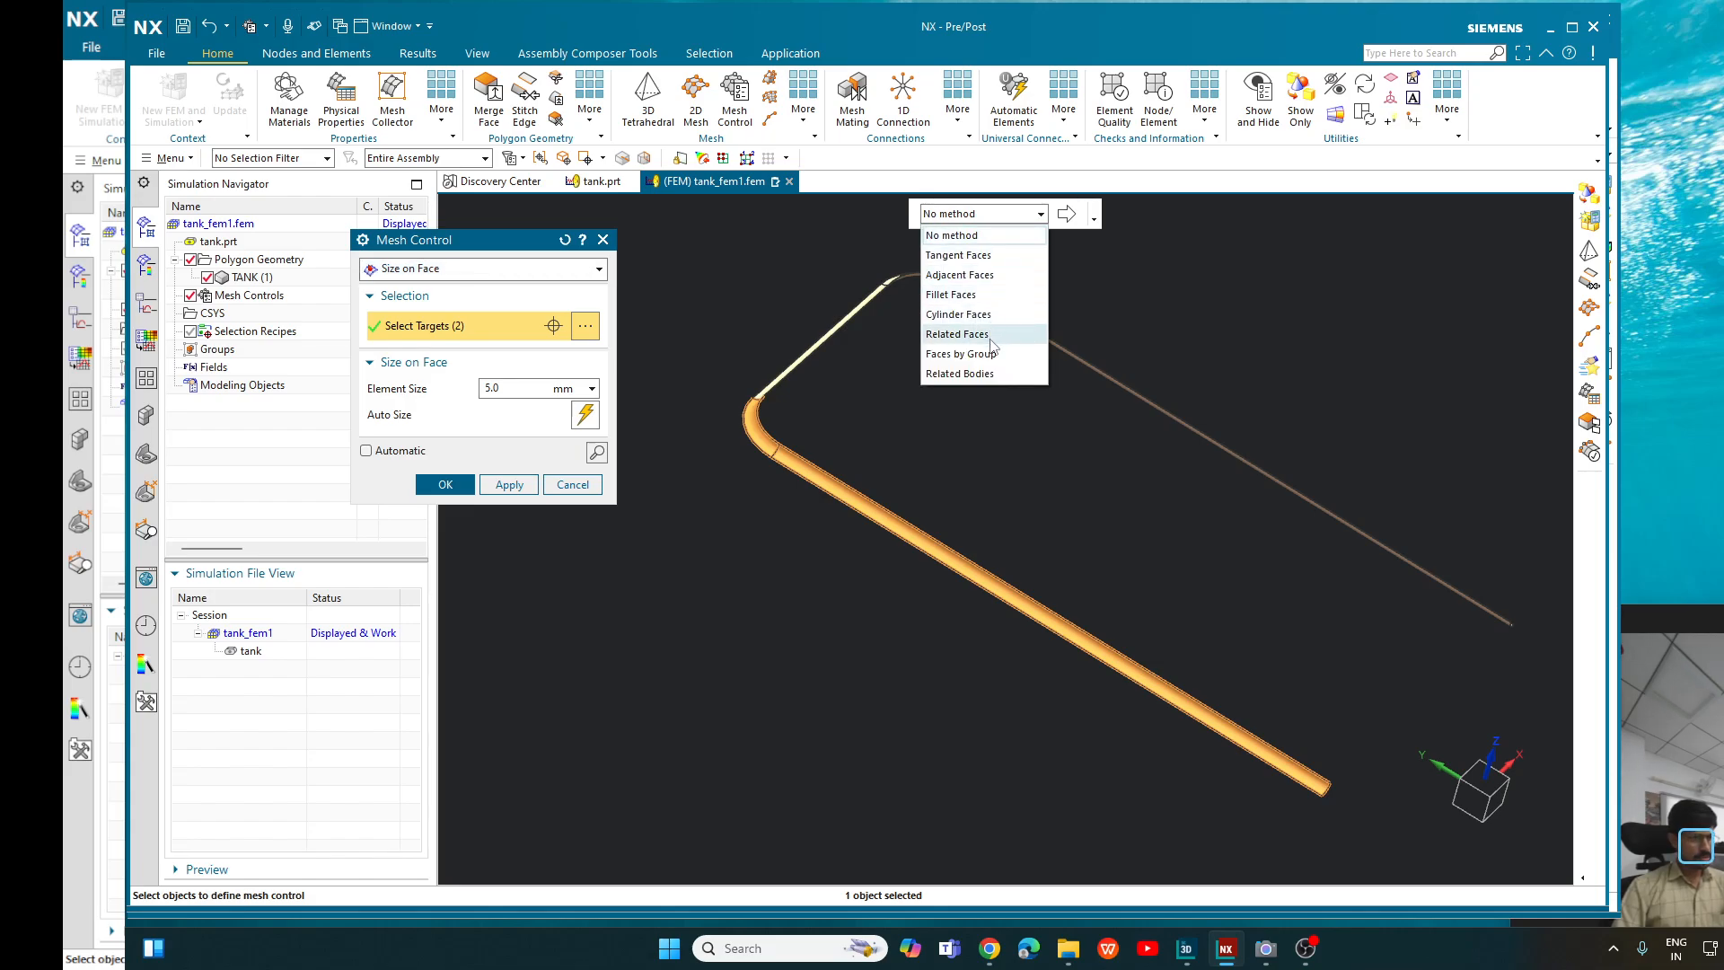
left_click(982, 256)
middle_click_drag(931, 373, 869, 418)
left_click(796, 358)
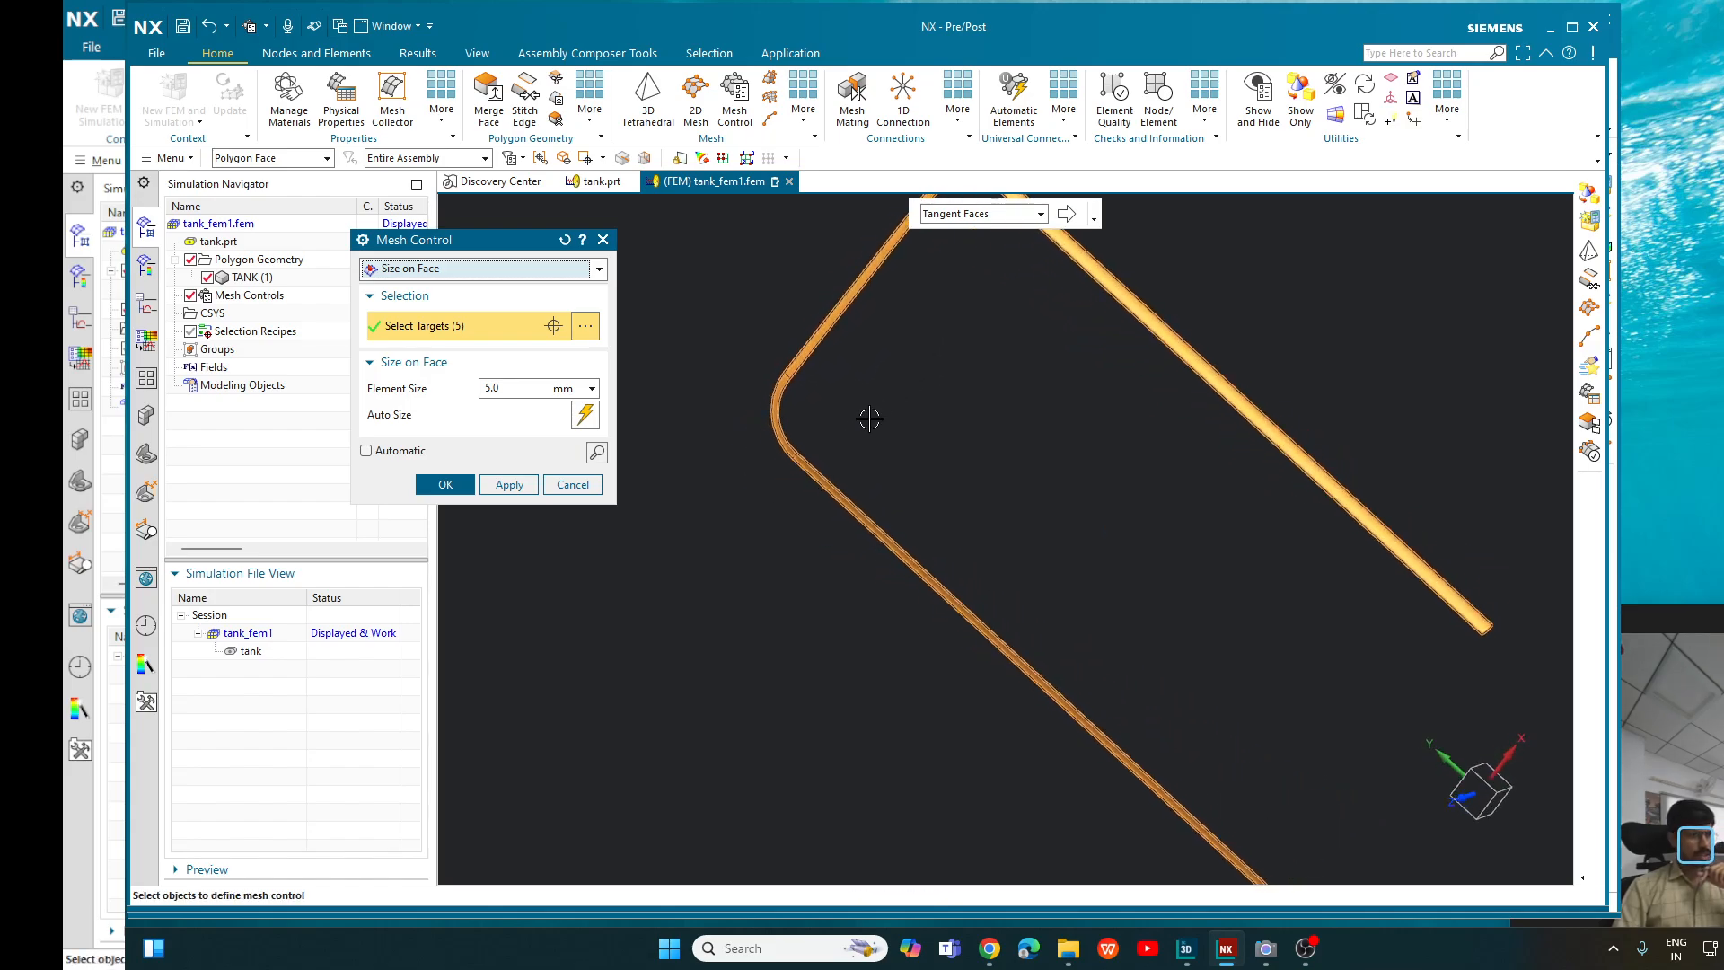
scroll(869, 418, "down", 2)
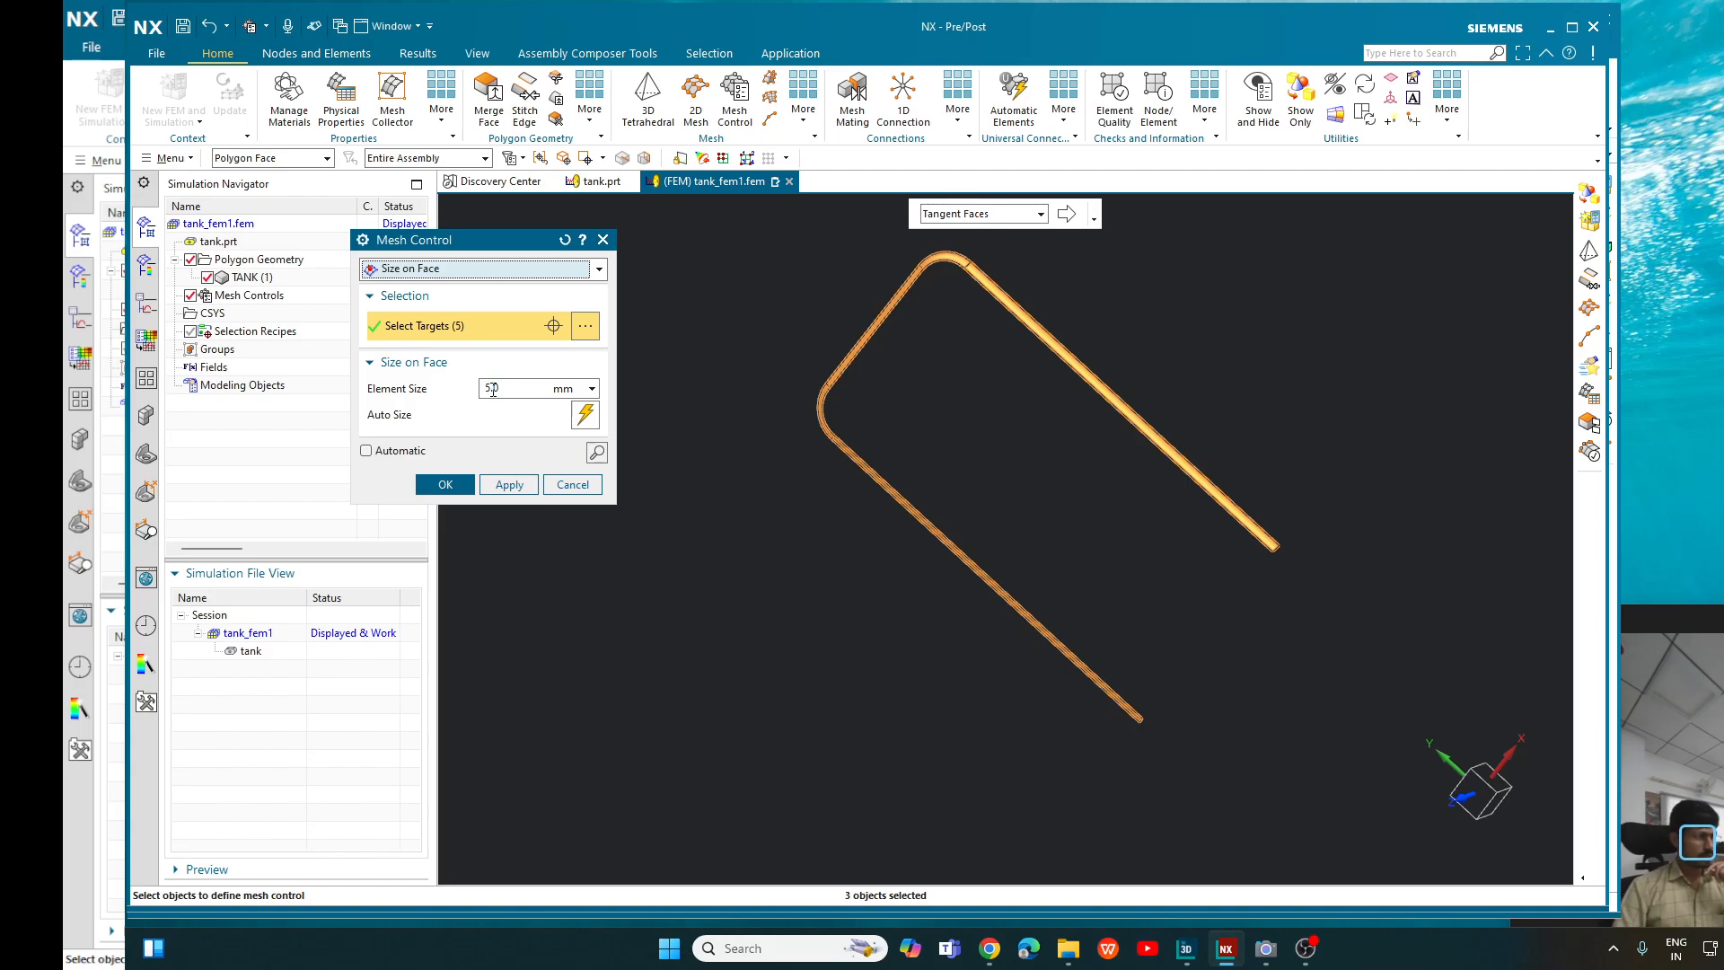
- Set the face element size to 1 mm, create the mesh control and list its Face Density entry in the model tree
left_click_drag(491, 387, 418, 373)
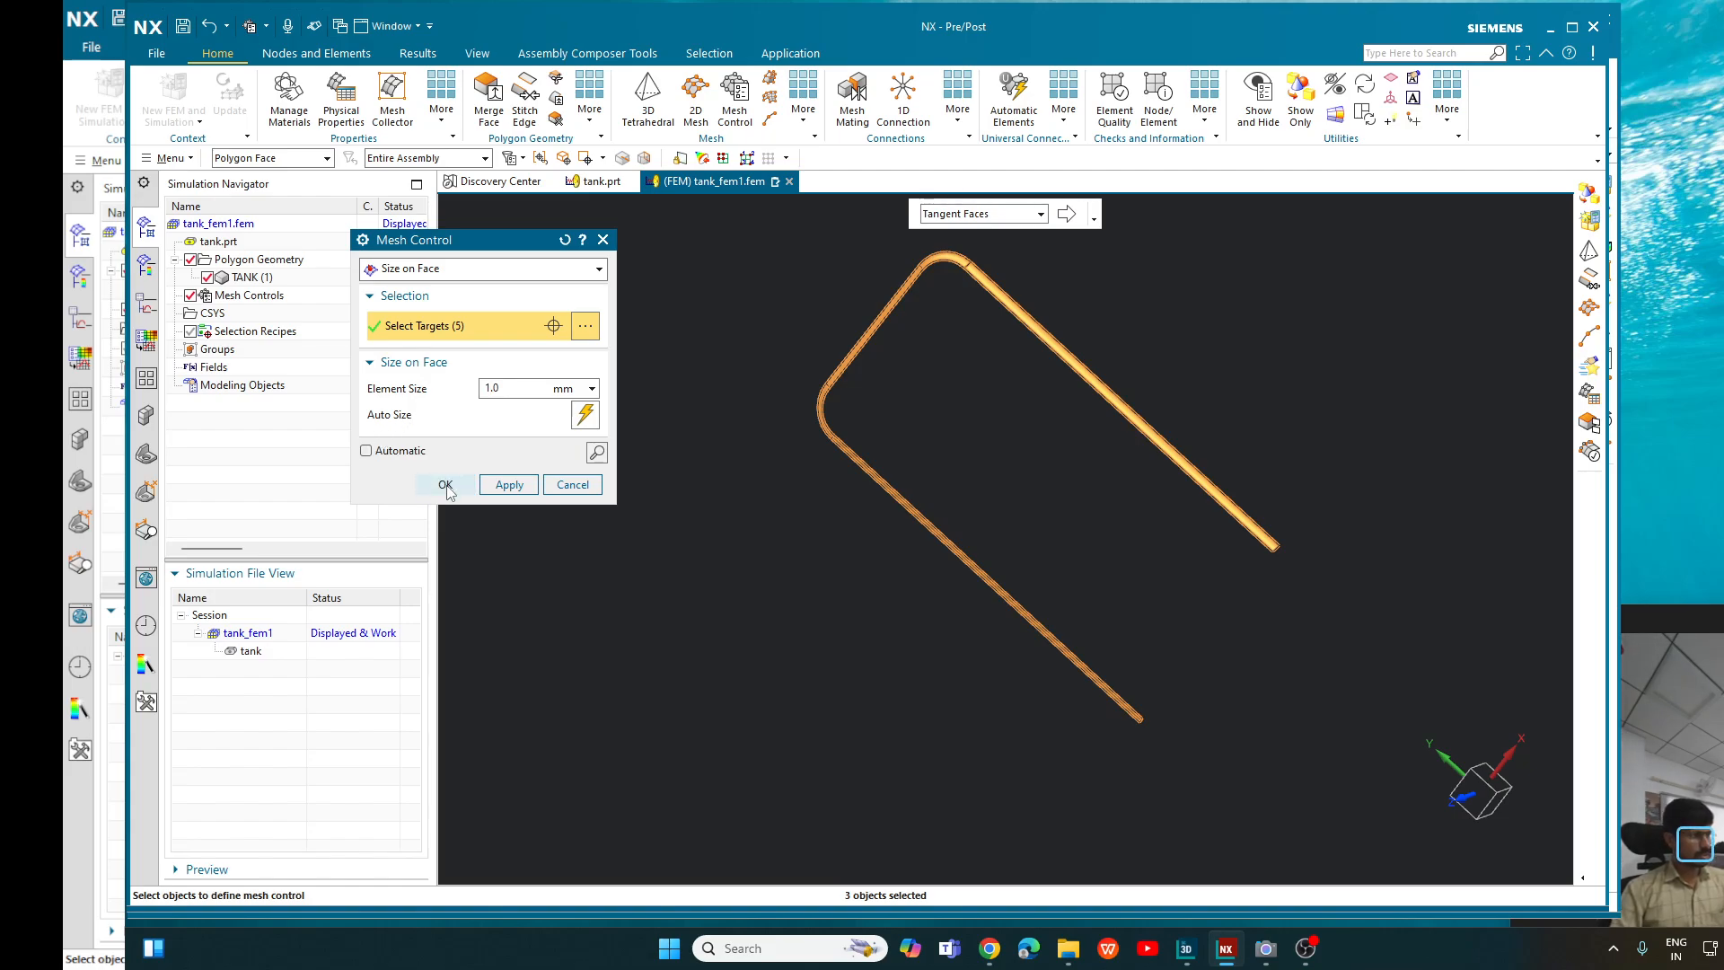
left_click(446, 485)
left_click(175, 295)
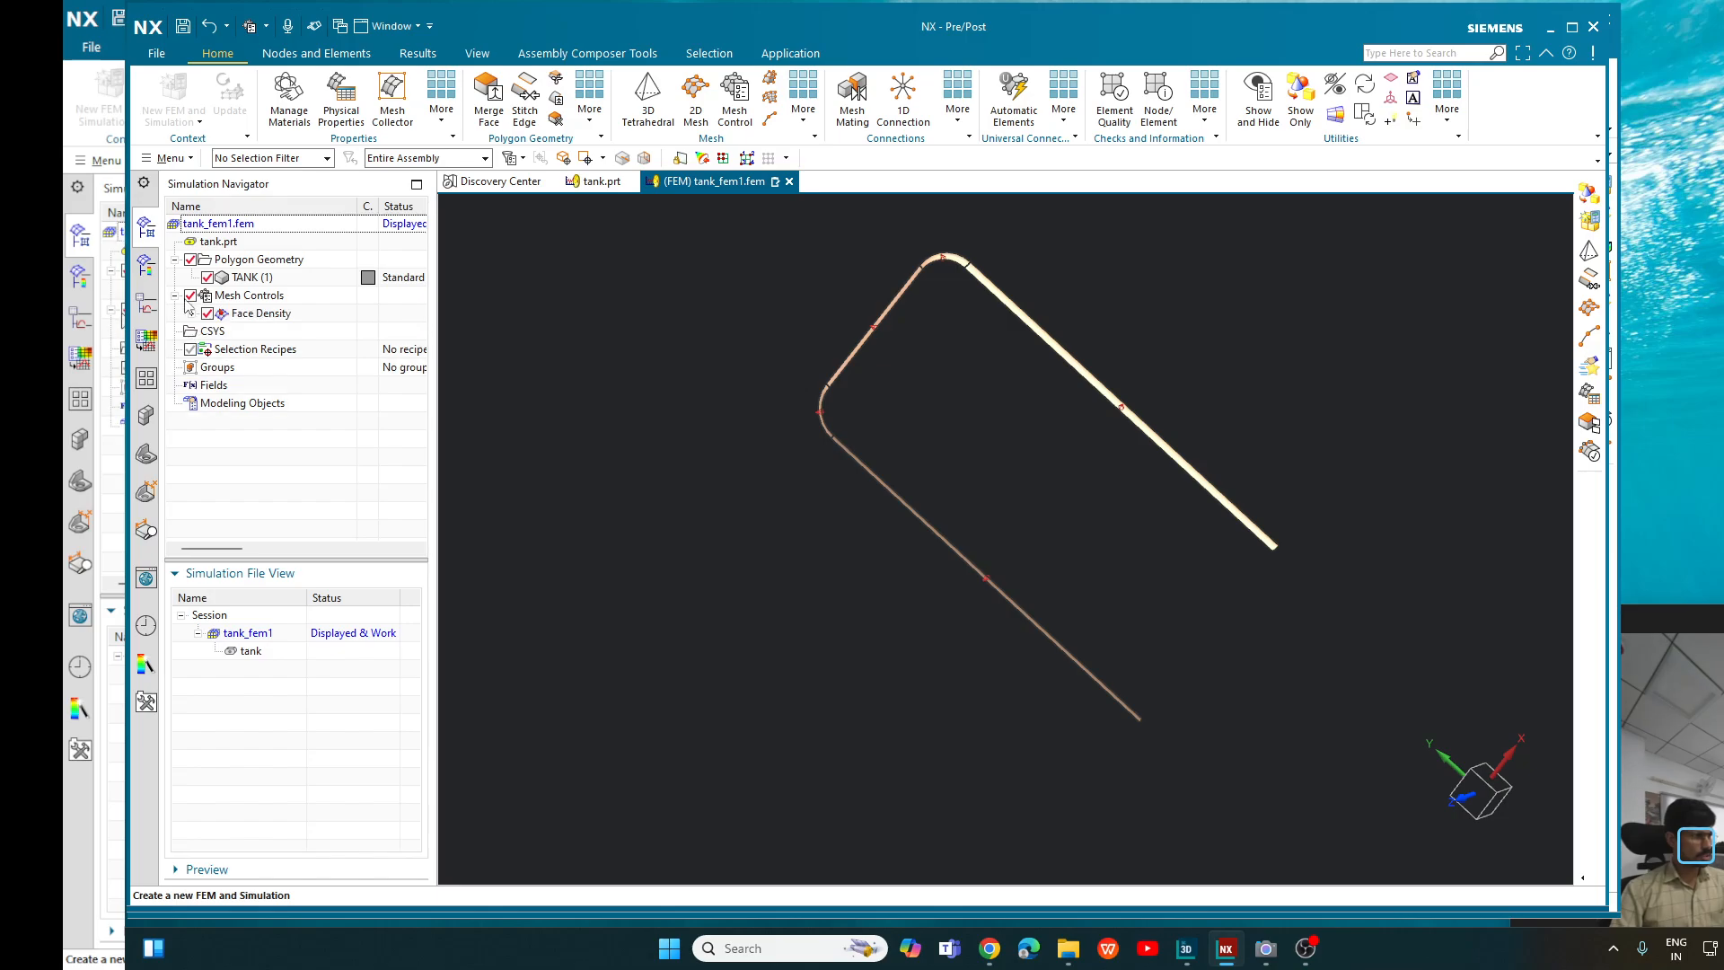
left_click(192, 313)
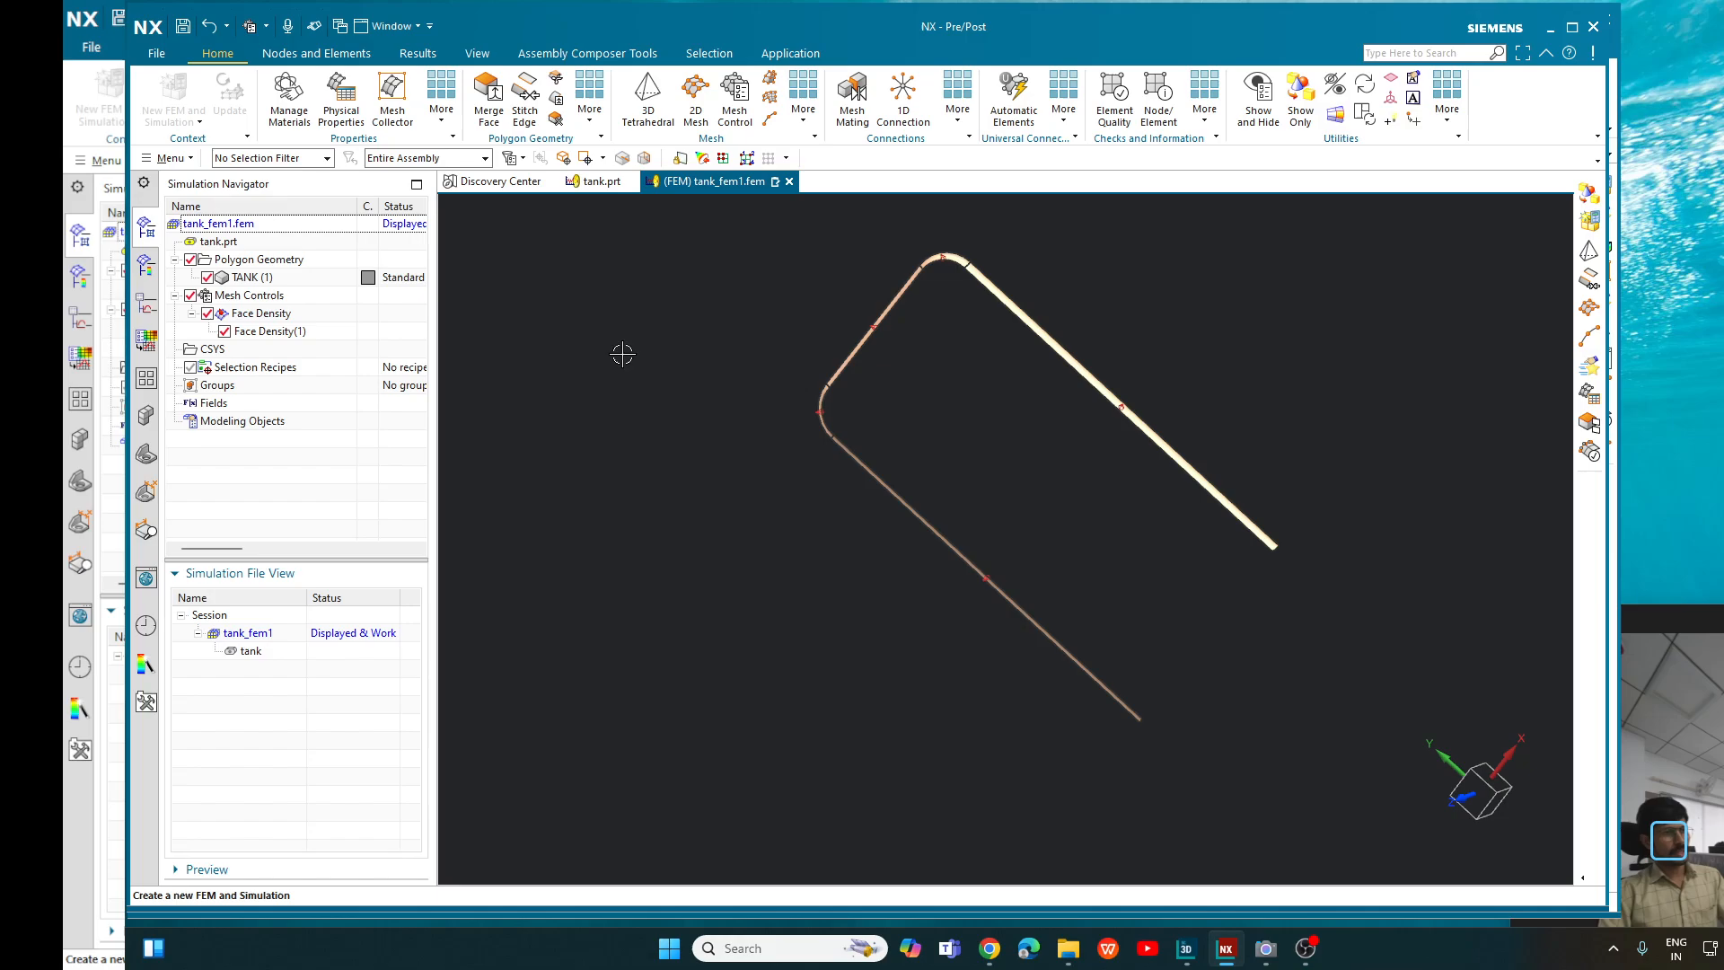
- Show all hidden geometry again and orient the tank to view its open arched end up close
left_click(1260, 104)
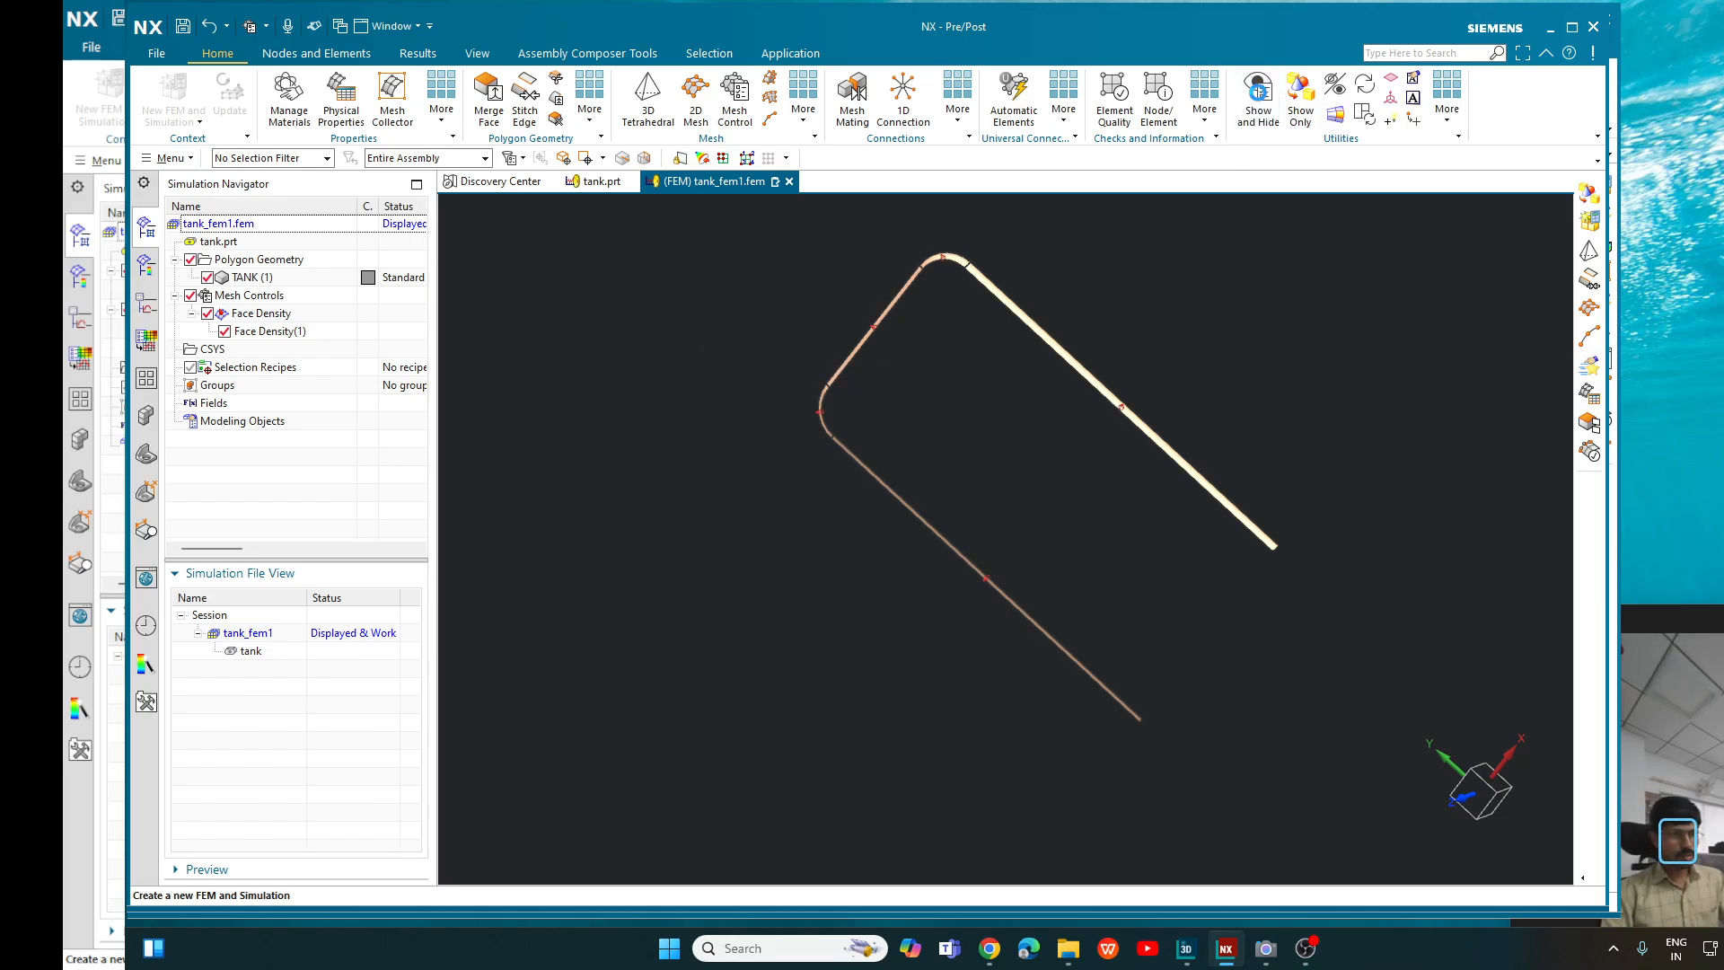
left_click(558, 287)
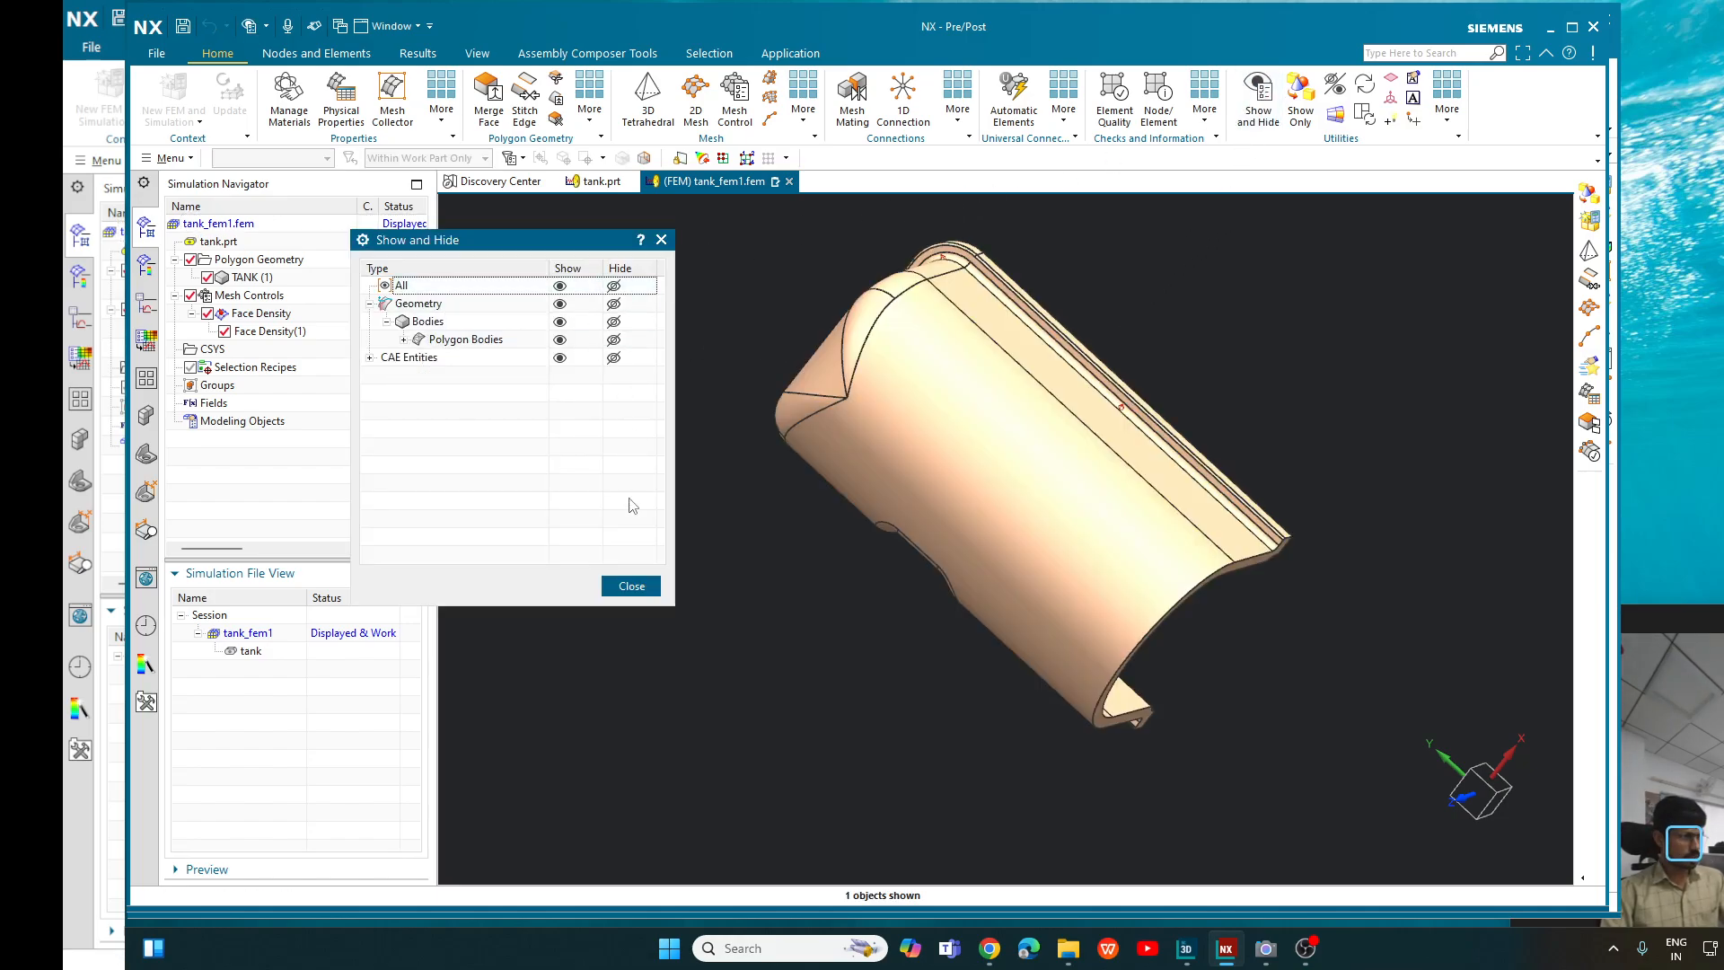
left_click(631, 585)
middle_click_drag(1266, 367, 1239, 223)
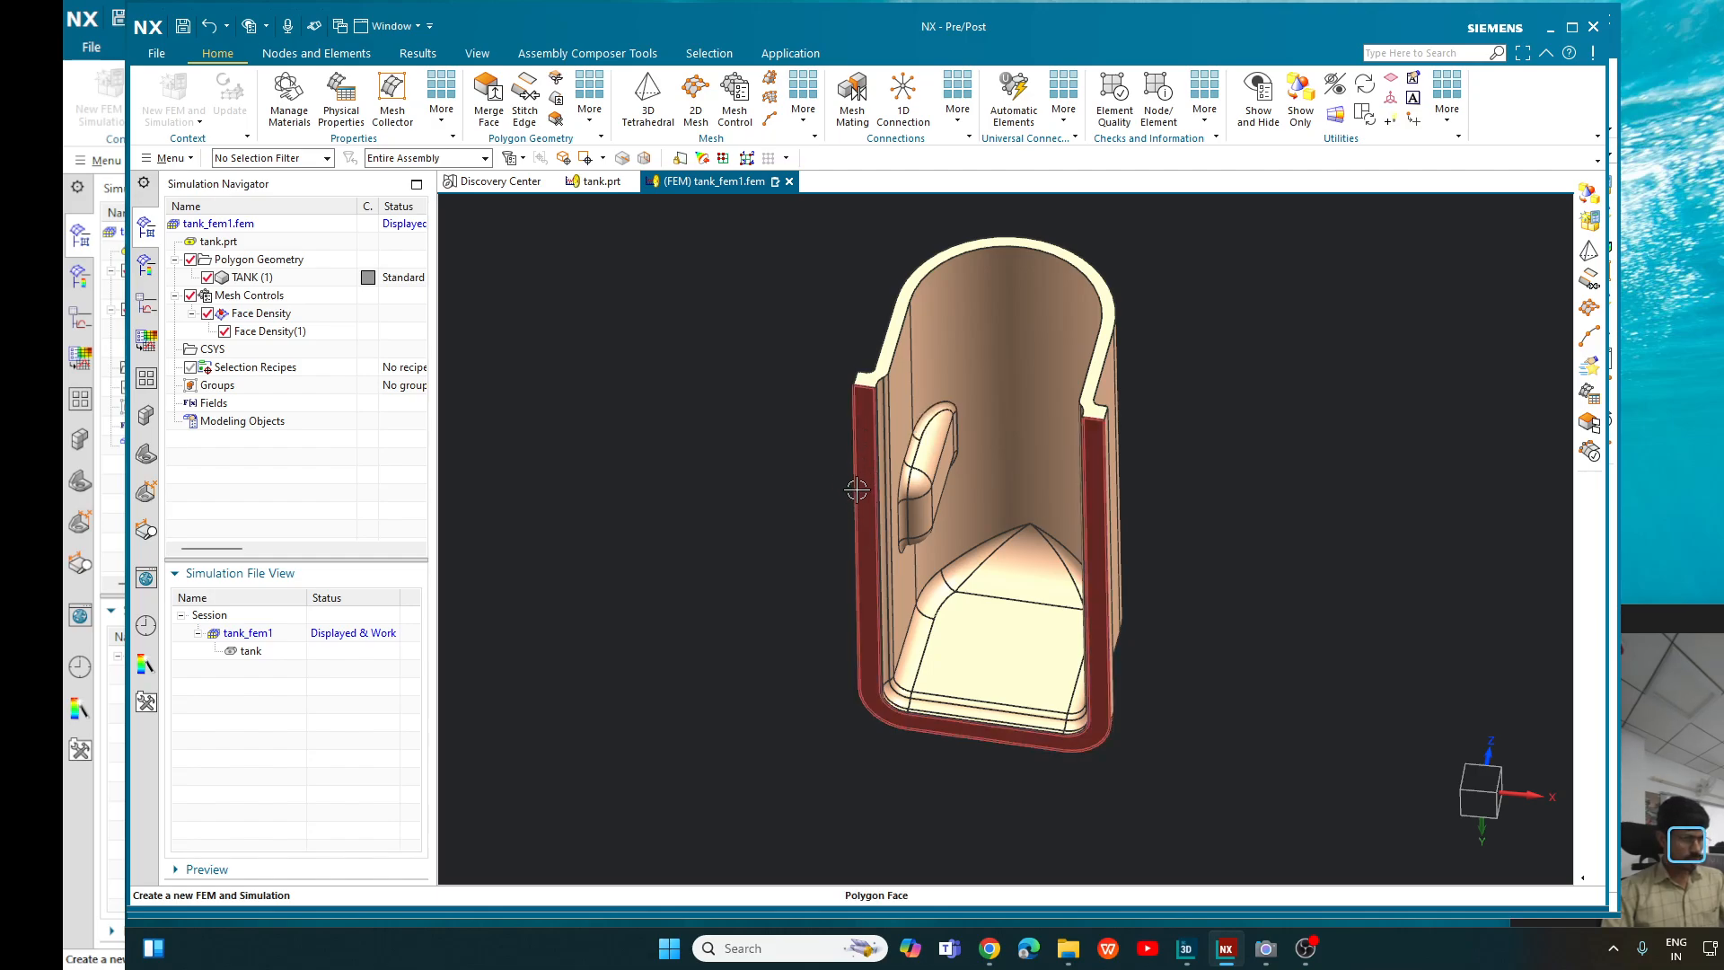
mouse_move(820, 311)
middle_mouse_down()
mouse_move(863, 532)
mouse_move(840, 342)
mouse_move(820, 323)
middle_mouse_up()
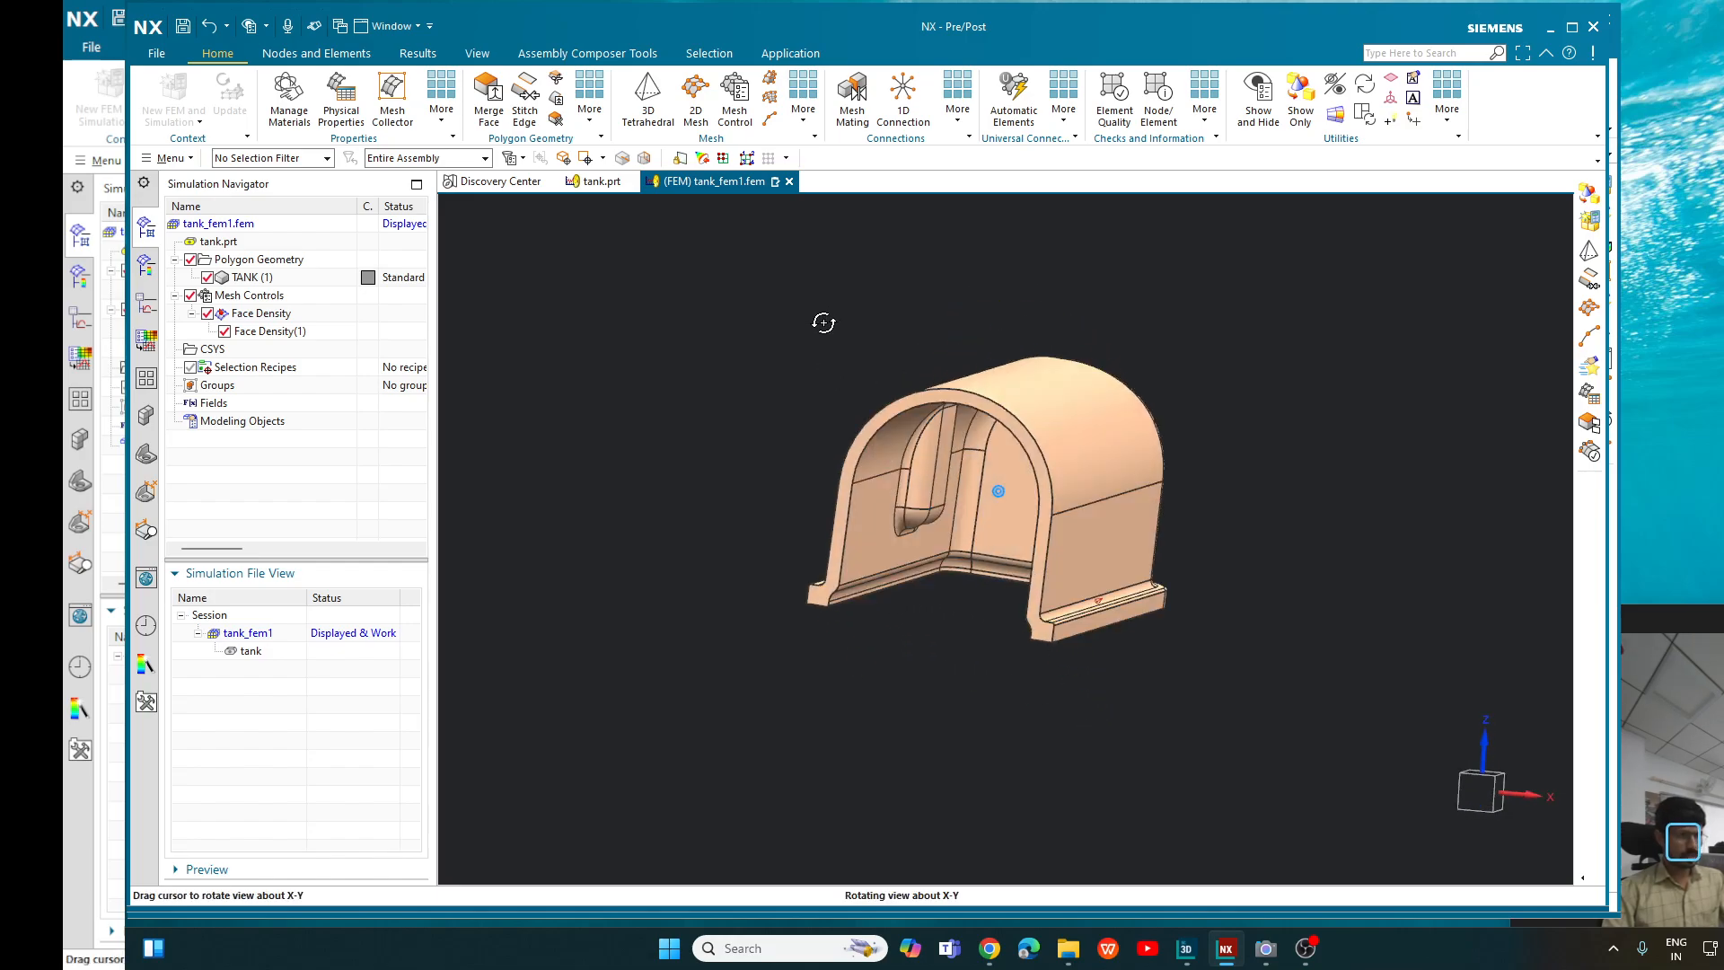
scroll(897, 322, "up", 5)
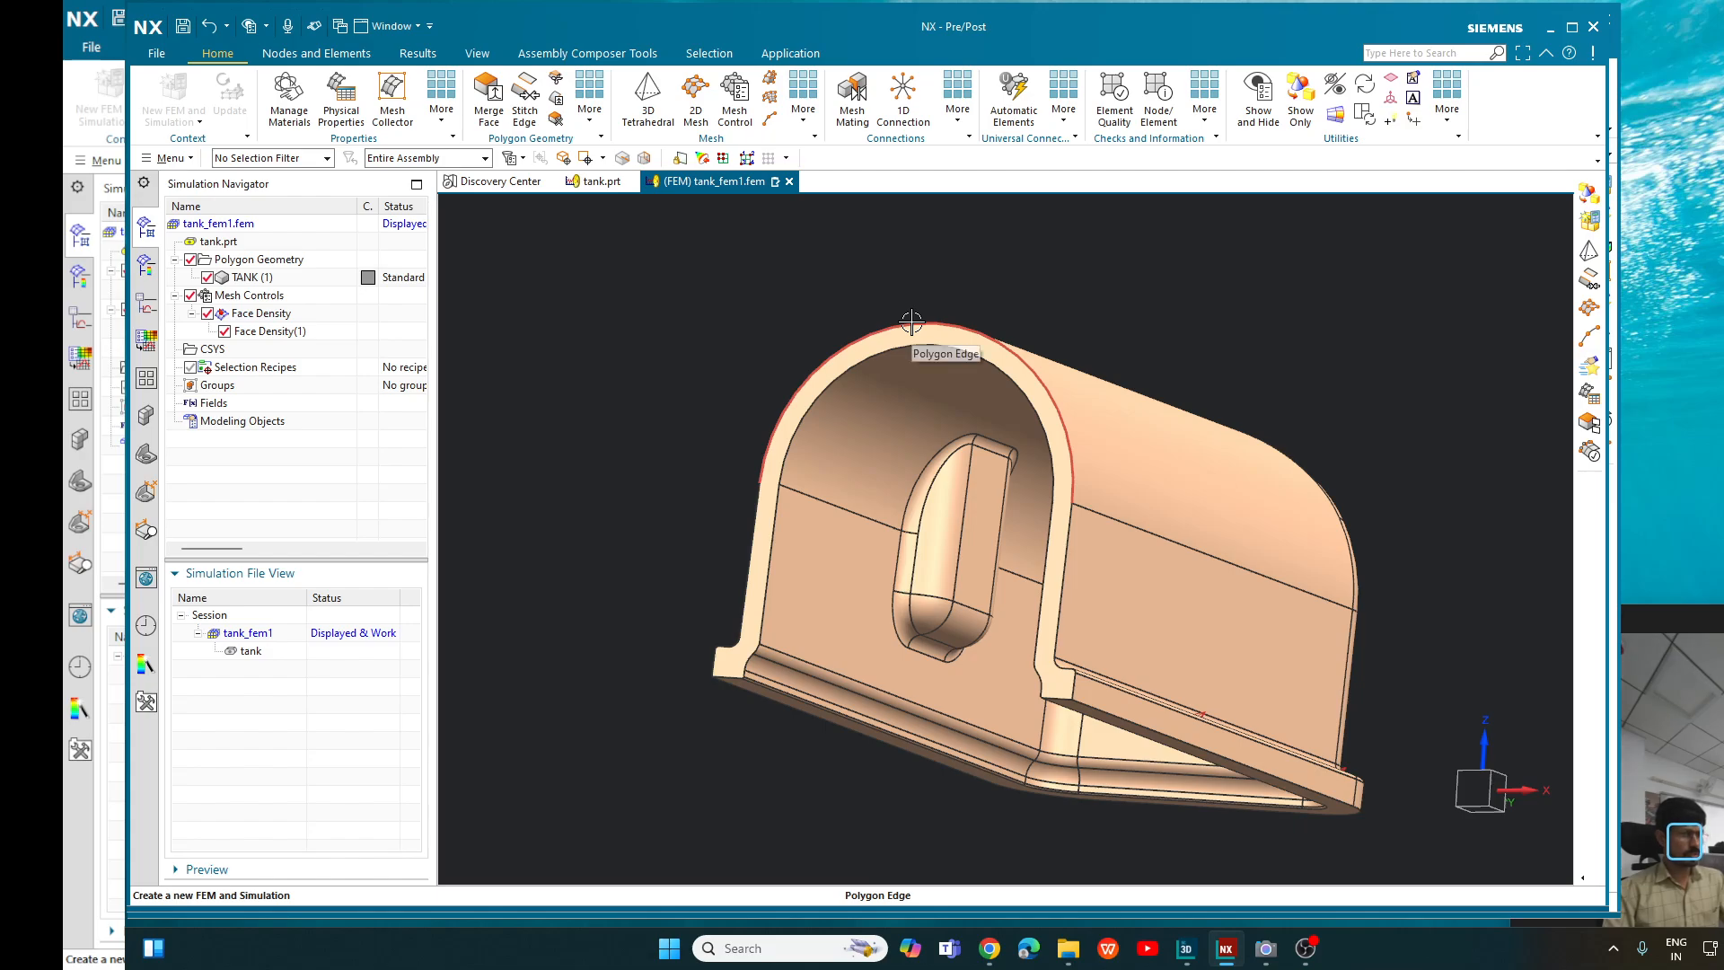
- Define a Number on Edge mesh control with 25 elements on the outer and inner arch edges and preview its distribution
left_click(735, 115)
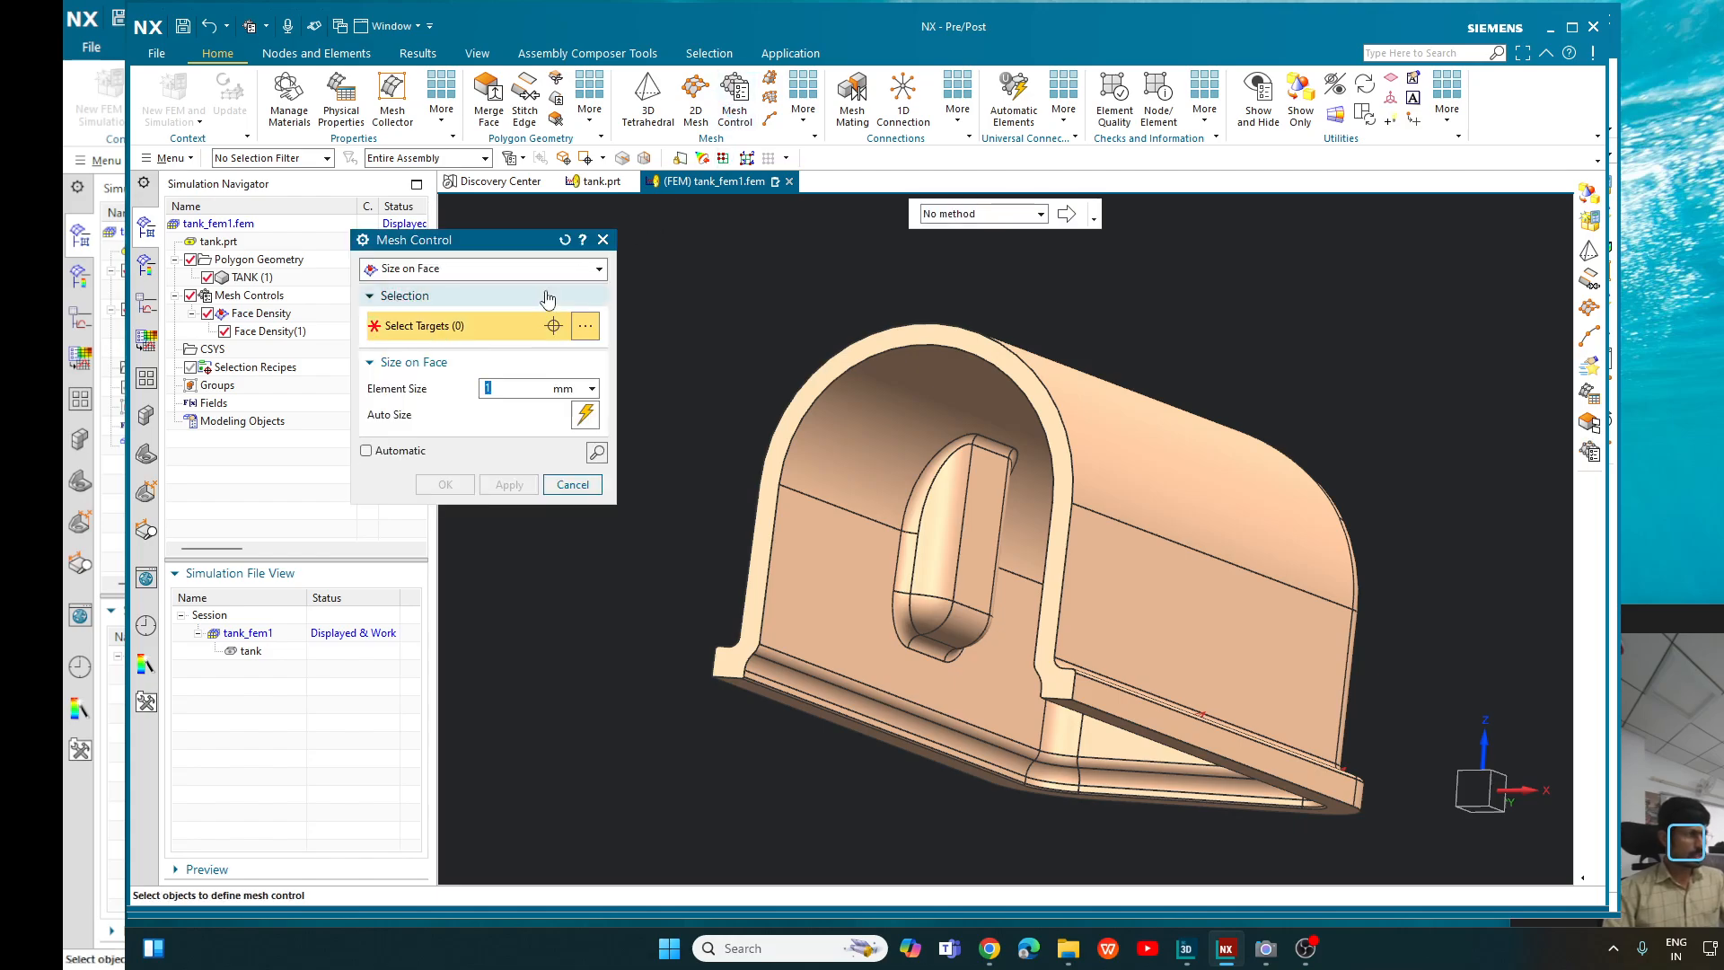
left_click(427, 272)
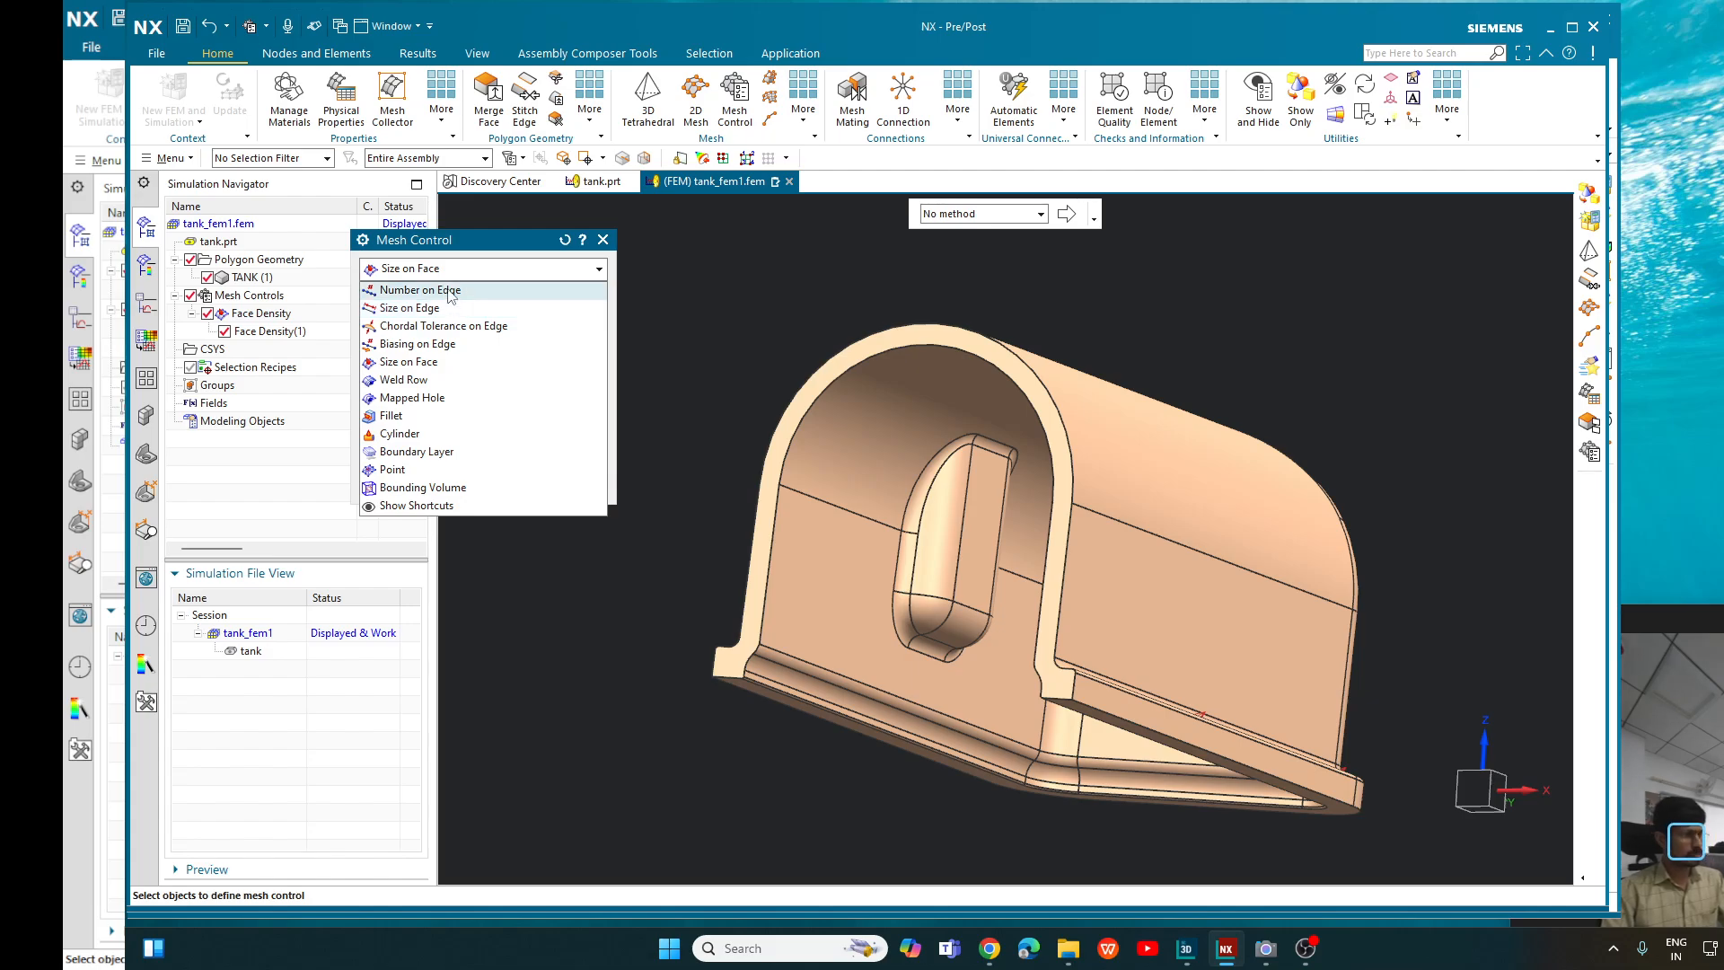
left_click(454, 293)
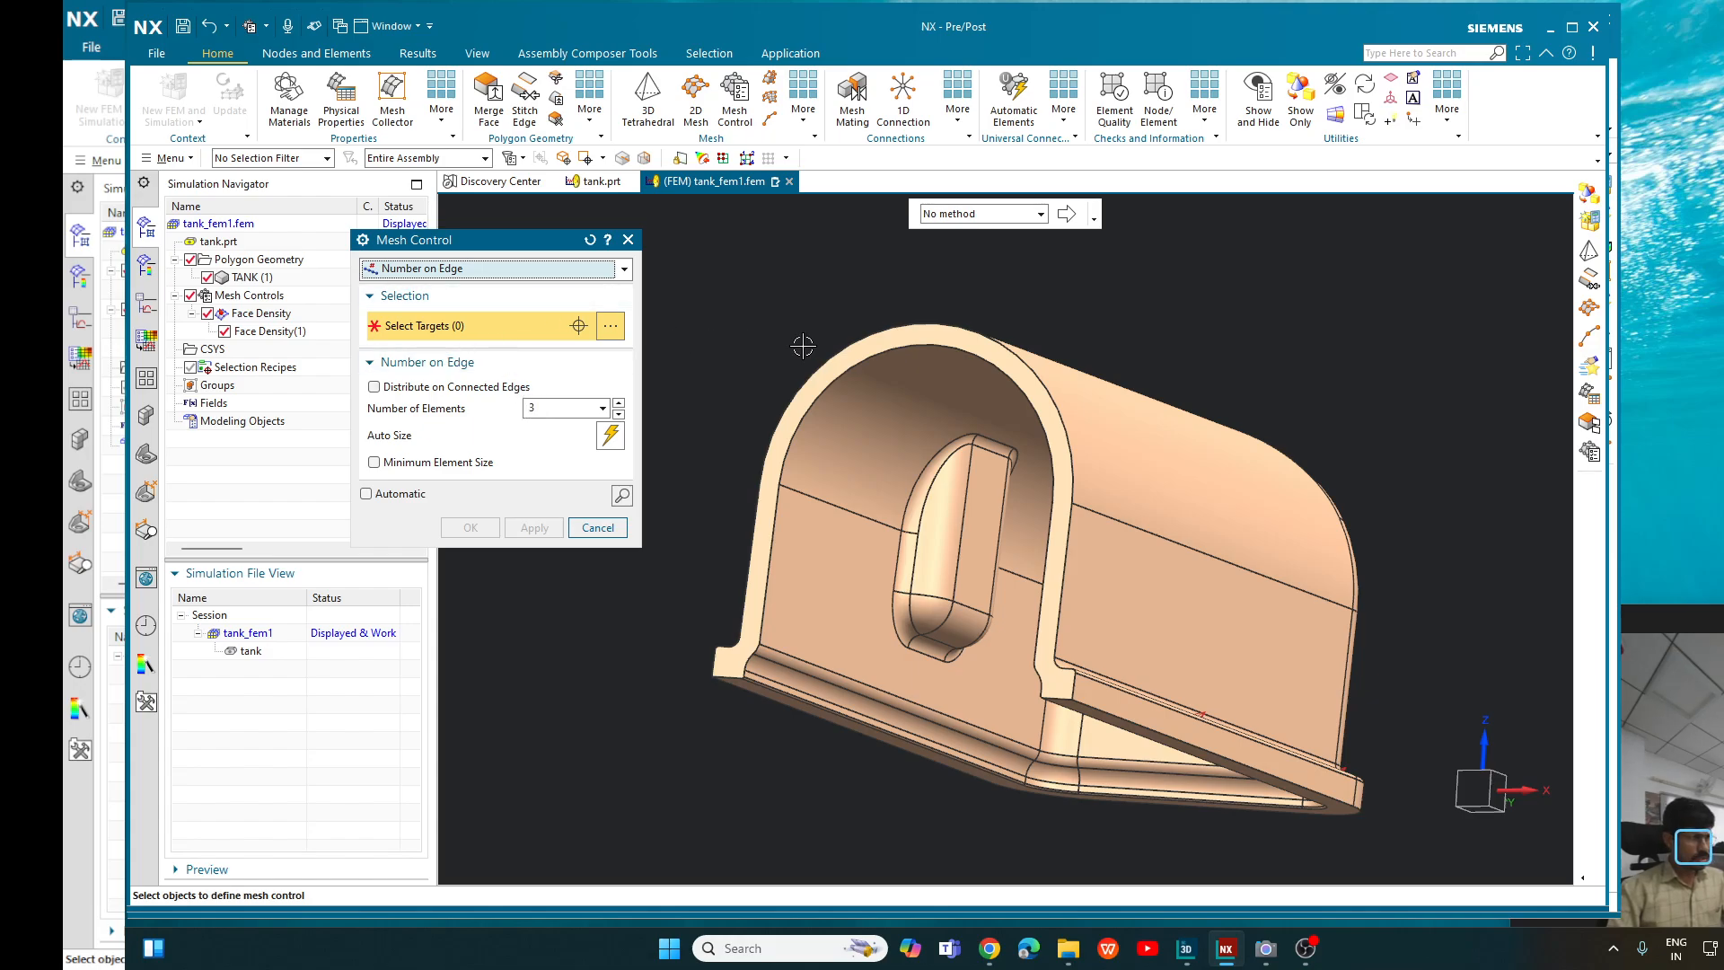
left_click(851, 346)
left_click(868, 368)
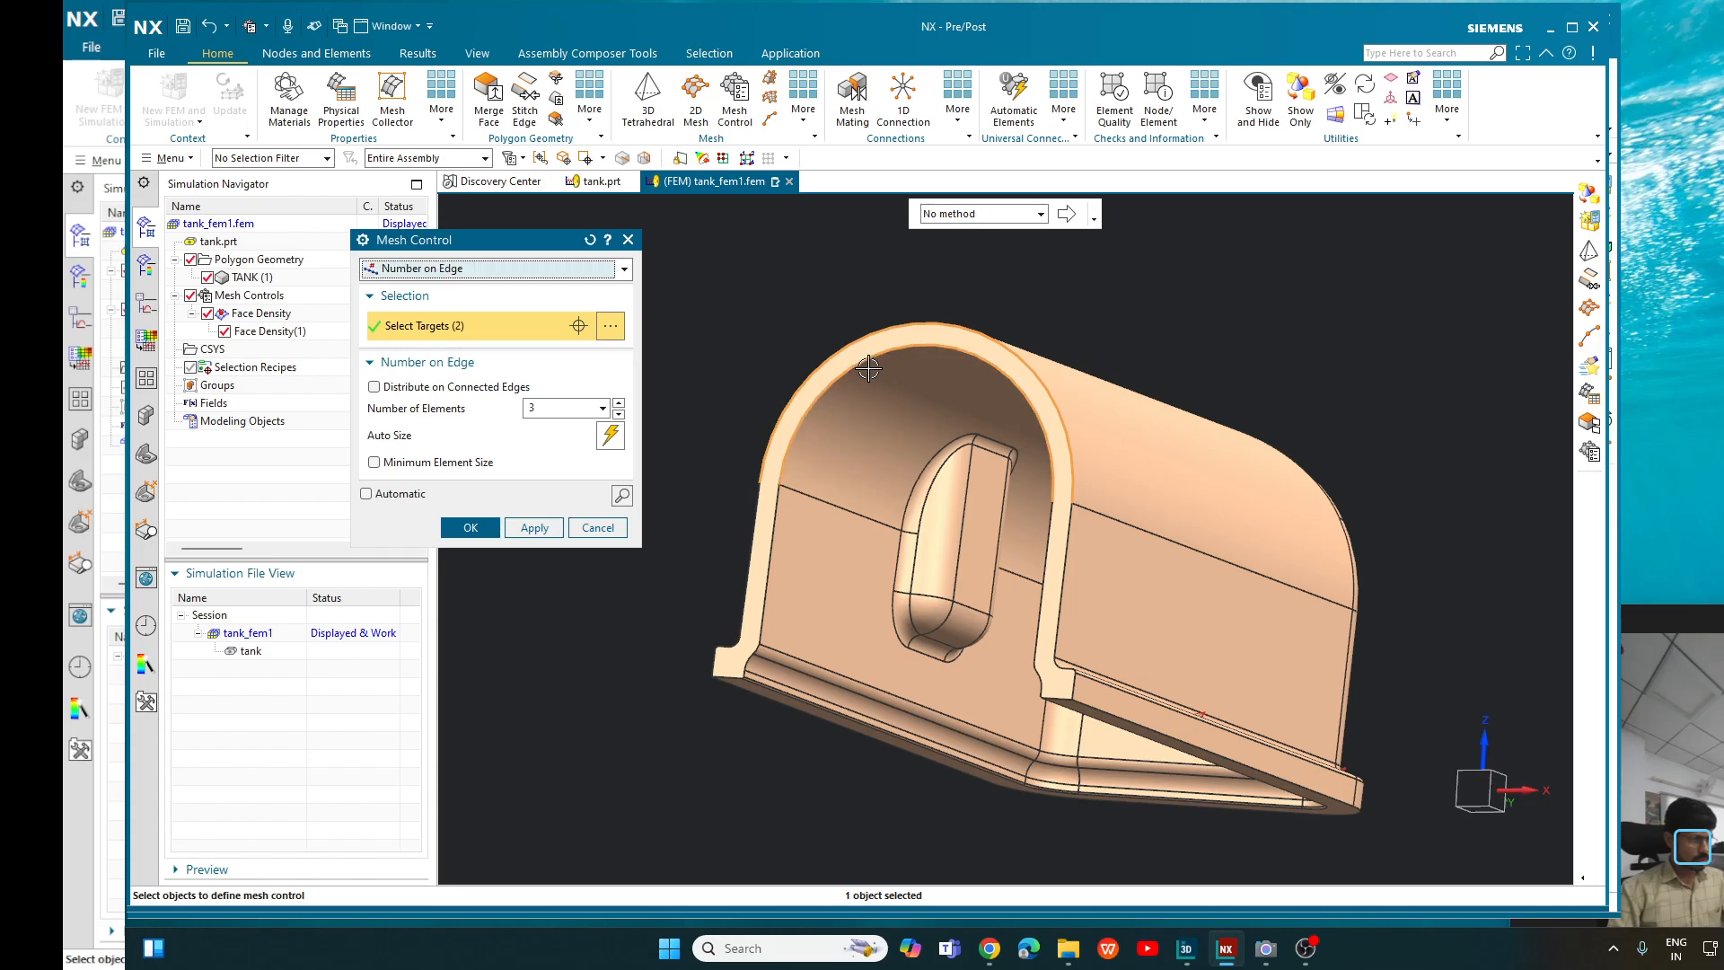
left_click(542, 408)
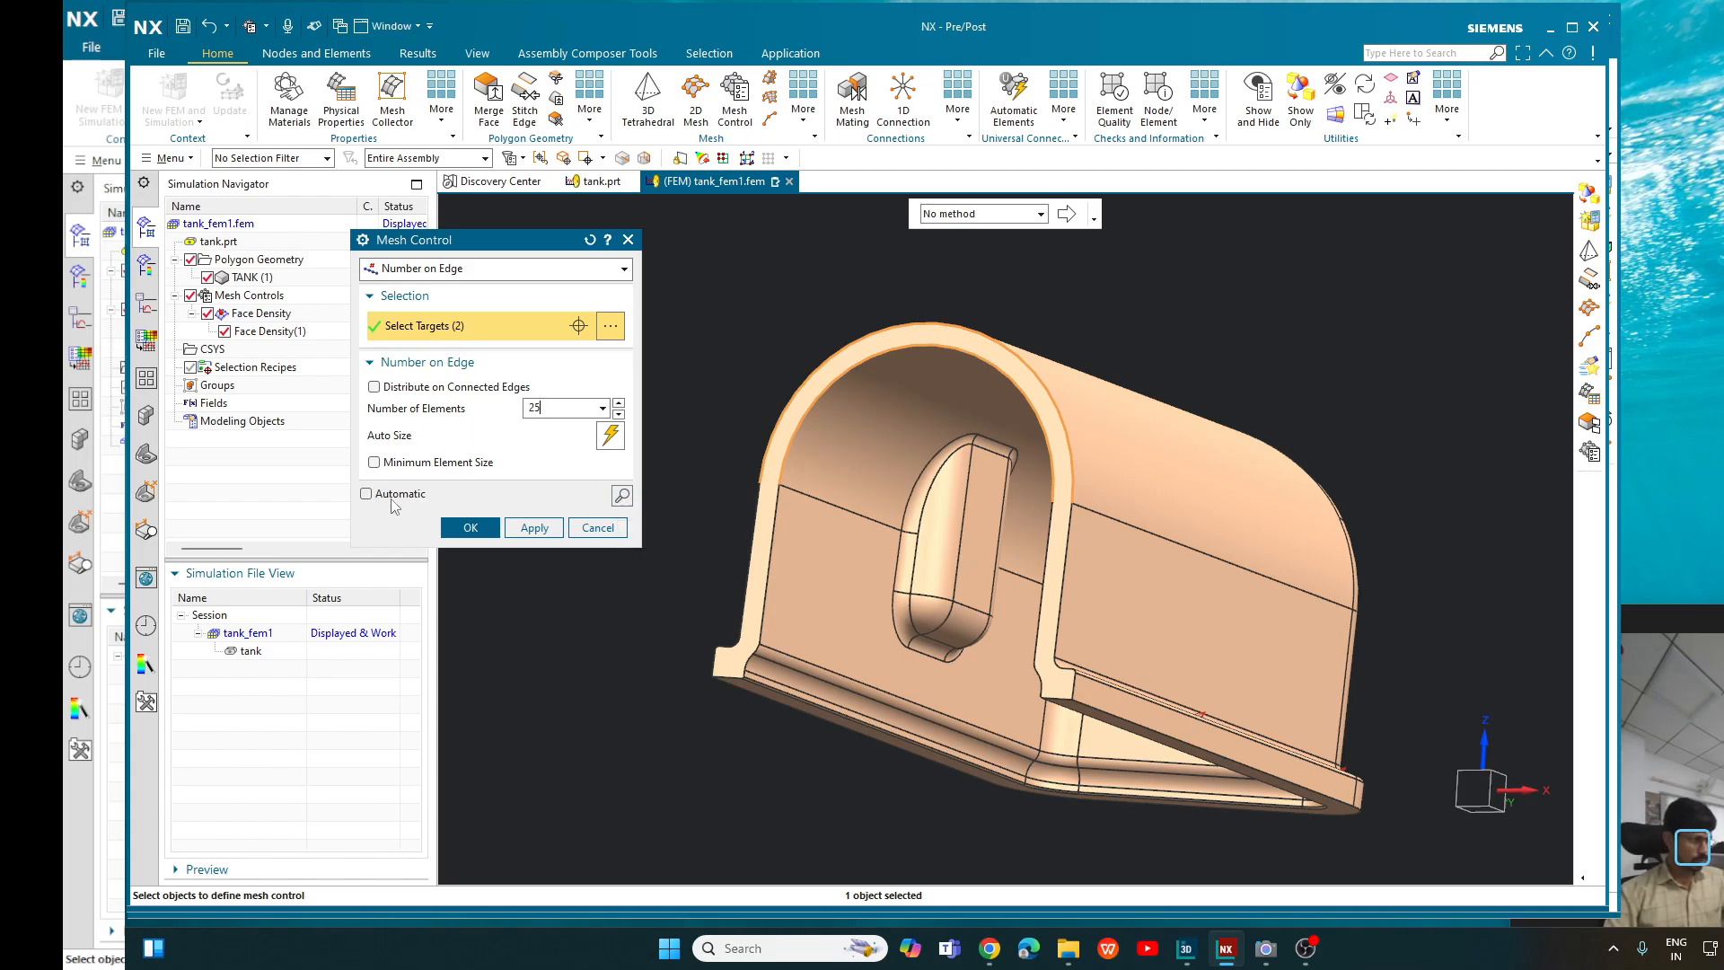
left_click(422, 497)
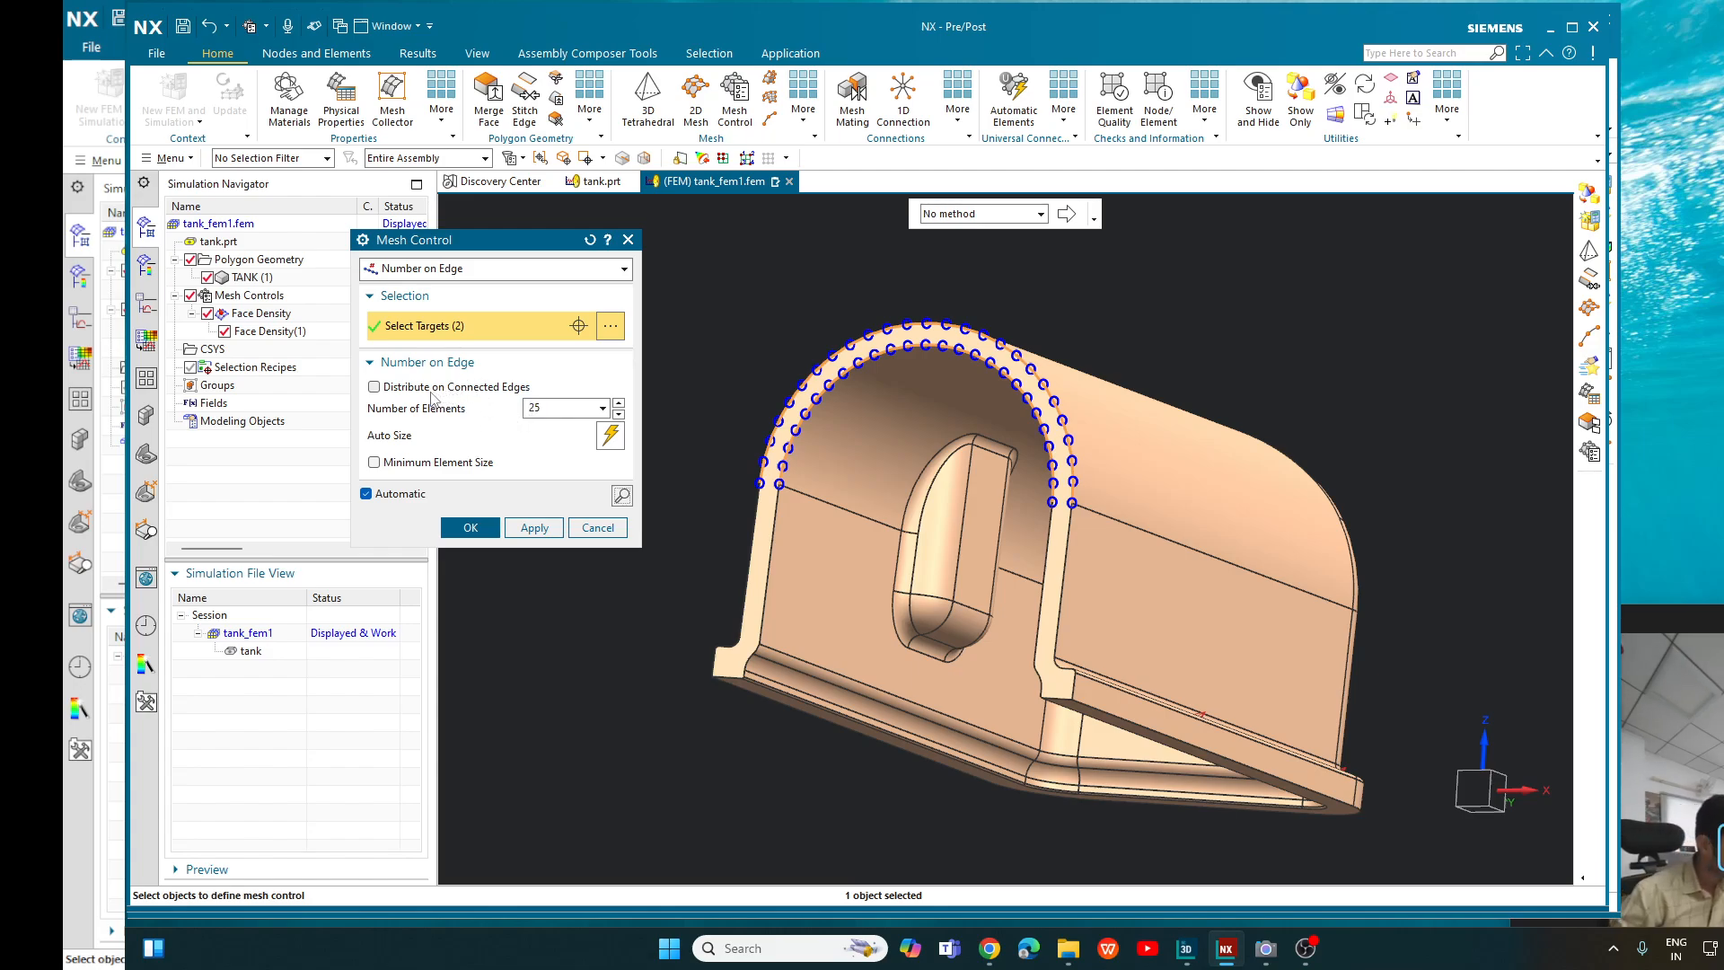
- Recalculate the arch edges' element count with Auto Size and try the minimum element size option, leaving it disabled
left_click(610, 436)
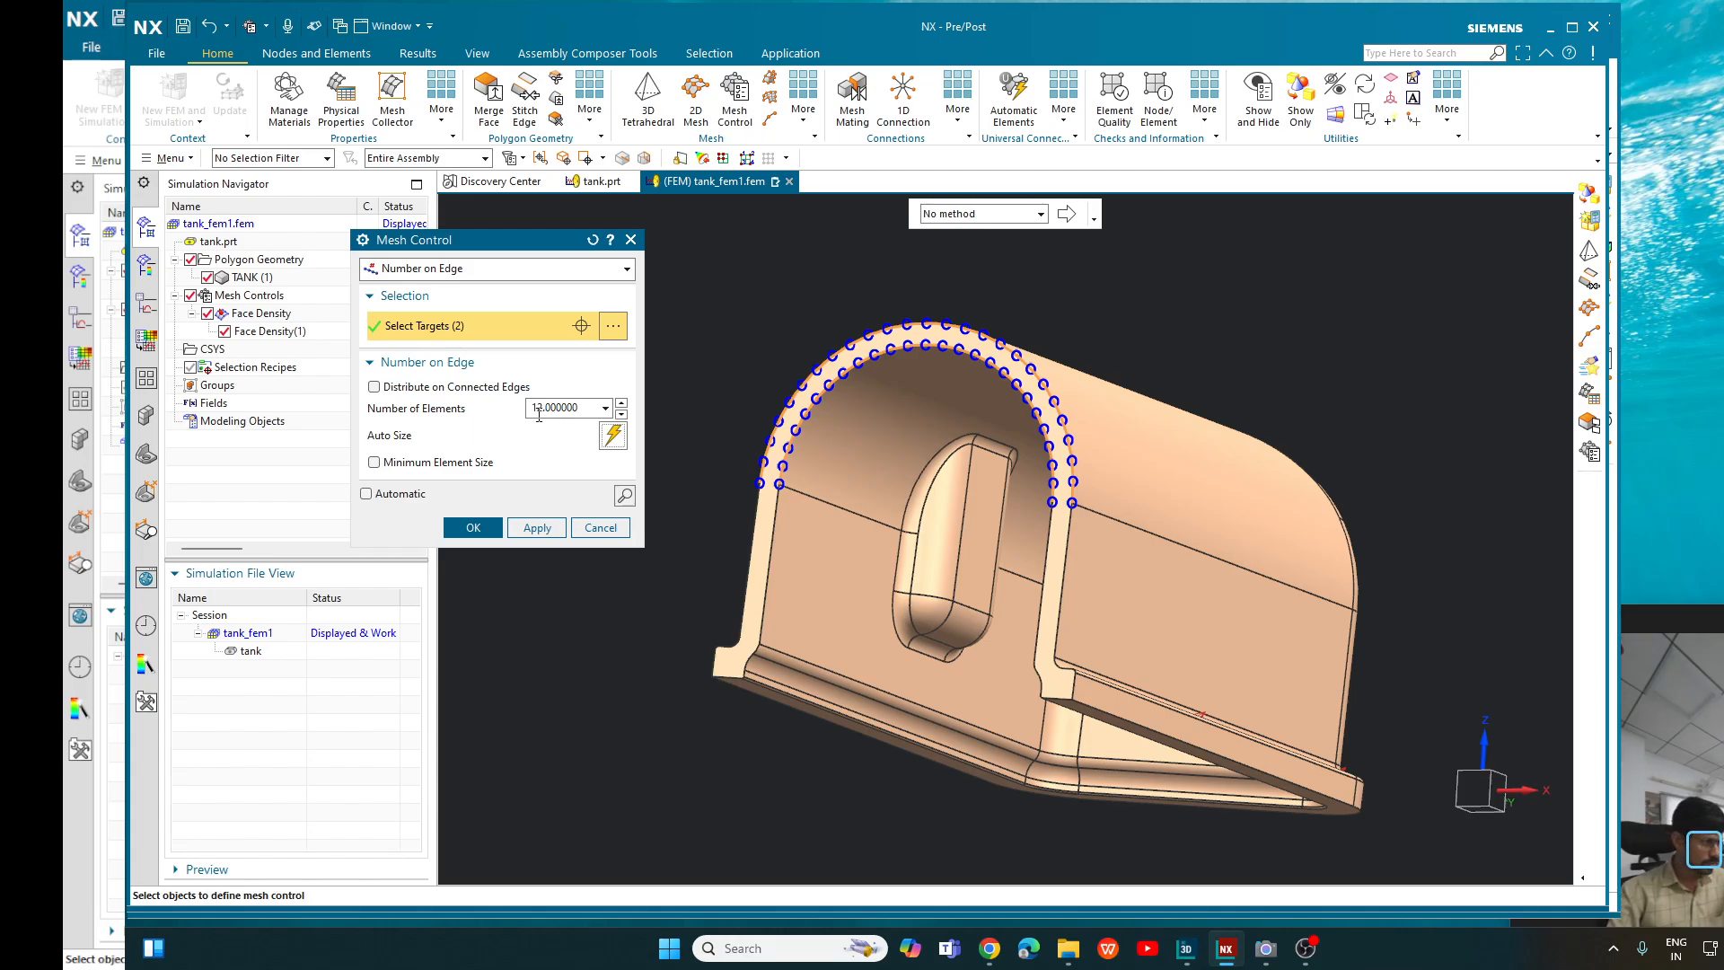
left_click(374, 464)
left_click(375, 464)
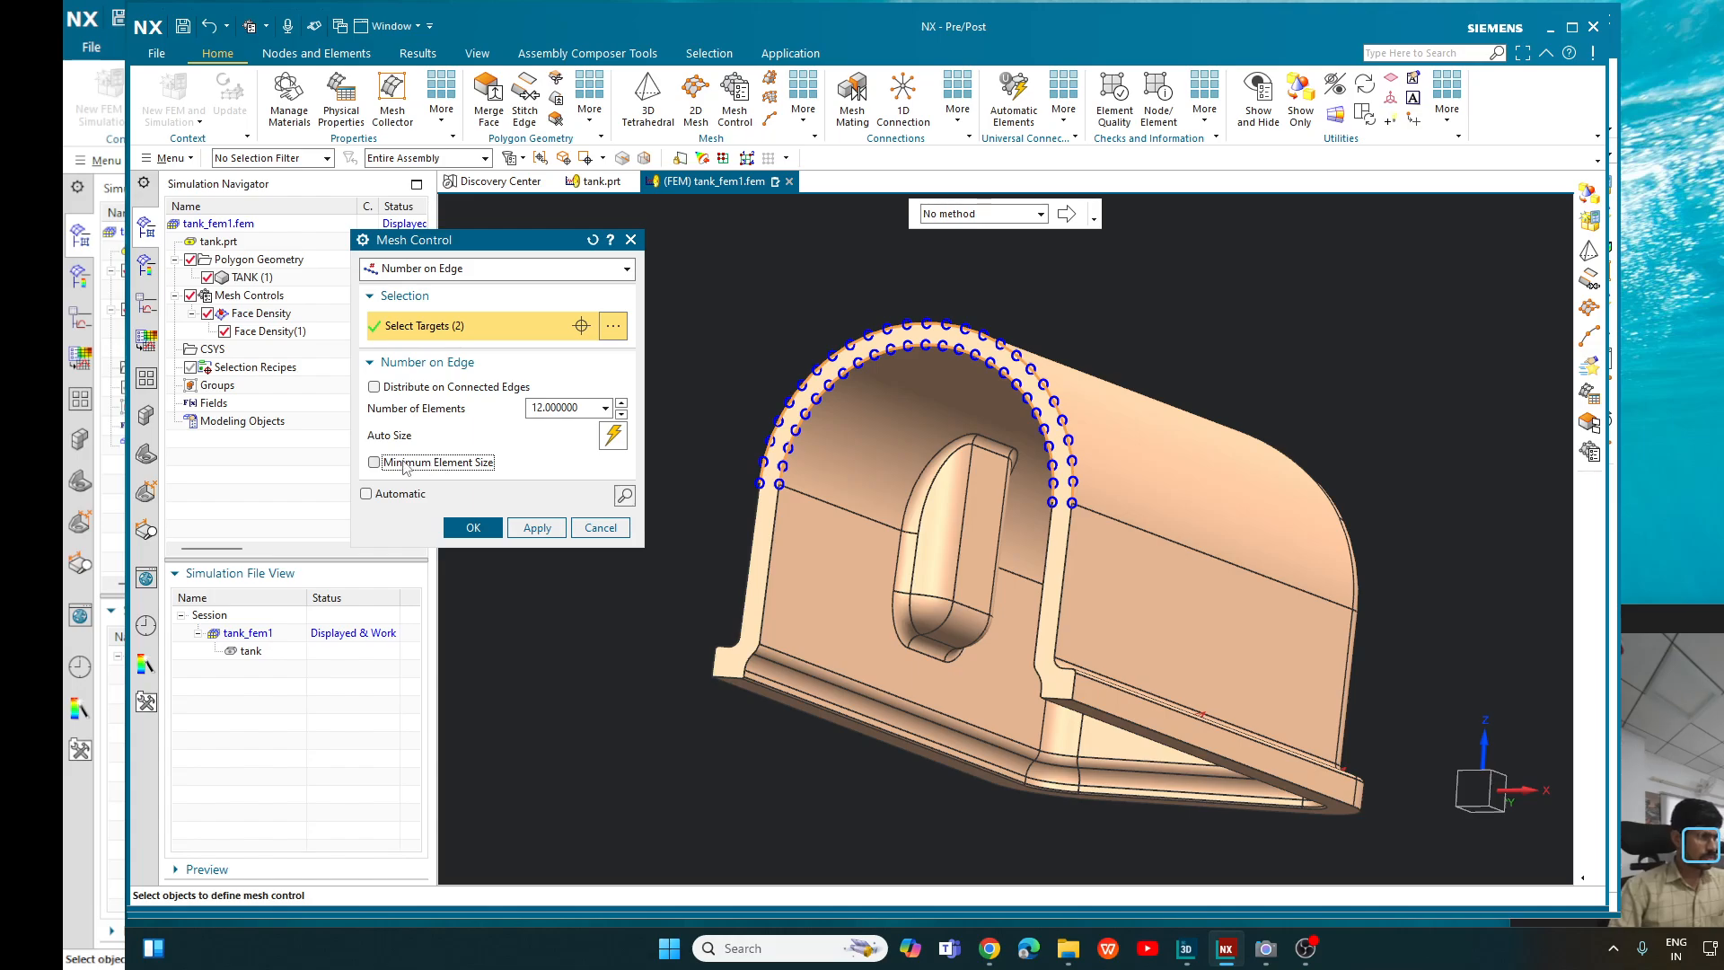
left_click(375, 463)
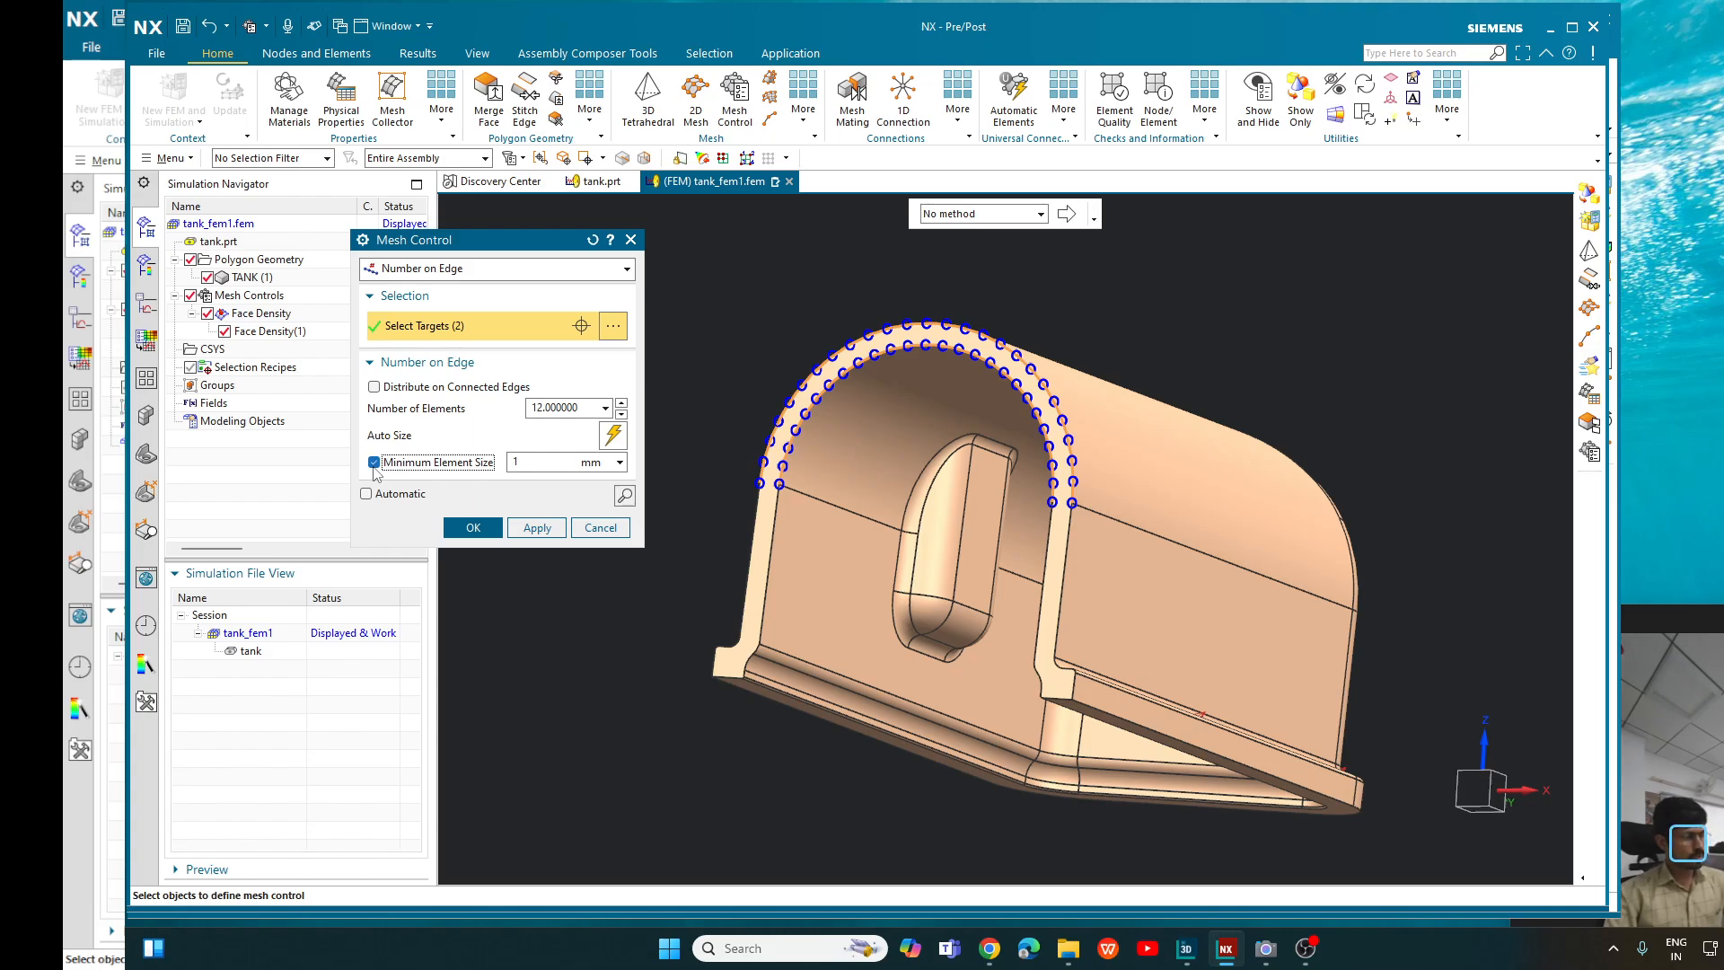
left_click(374, 463)
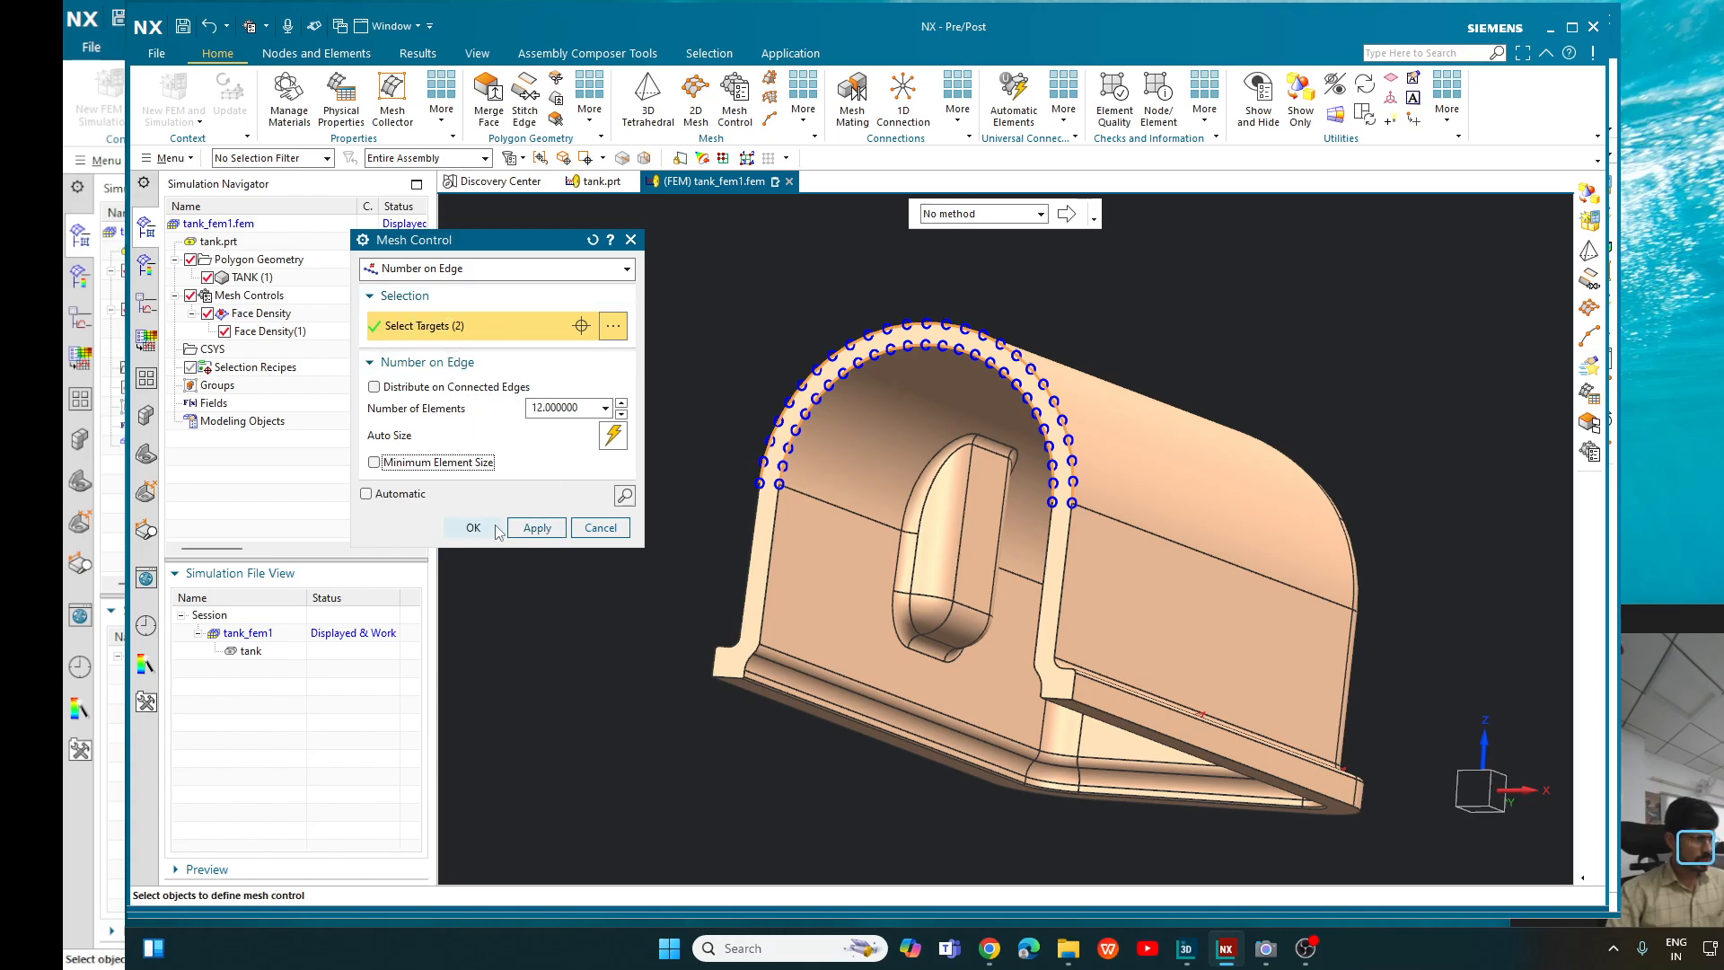
- Set the number of elements on the two arch edges to 25, preview the distribution and create the mesh control
left_click(625, 497)
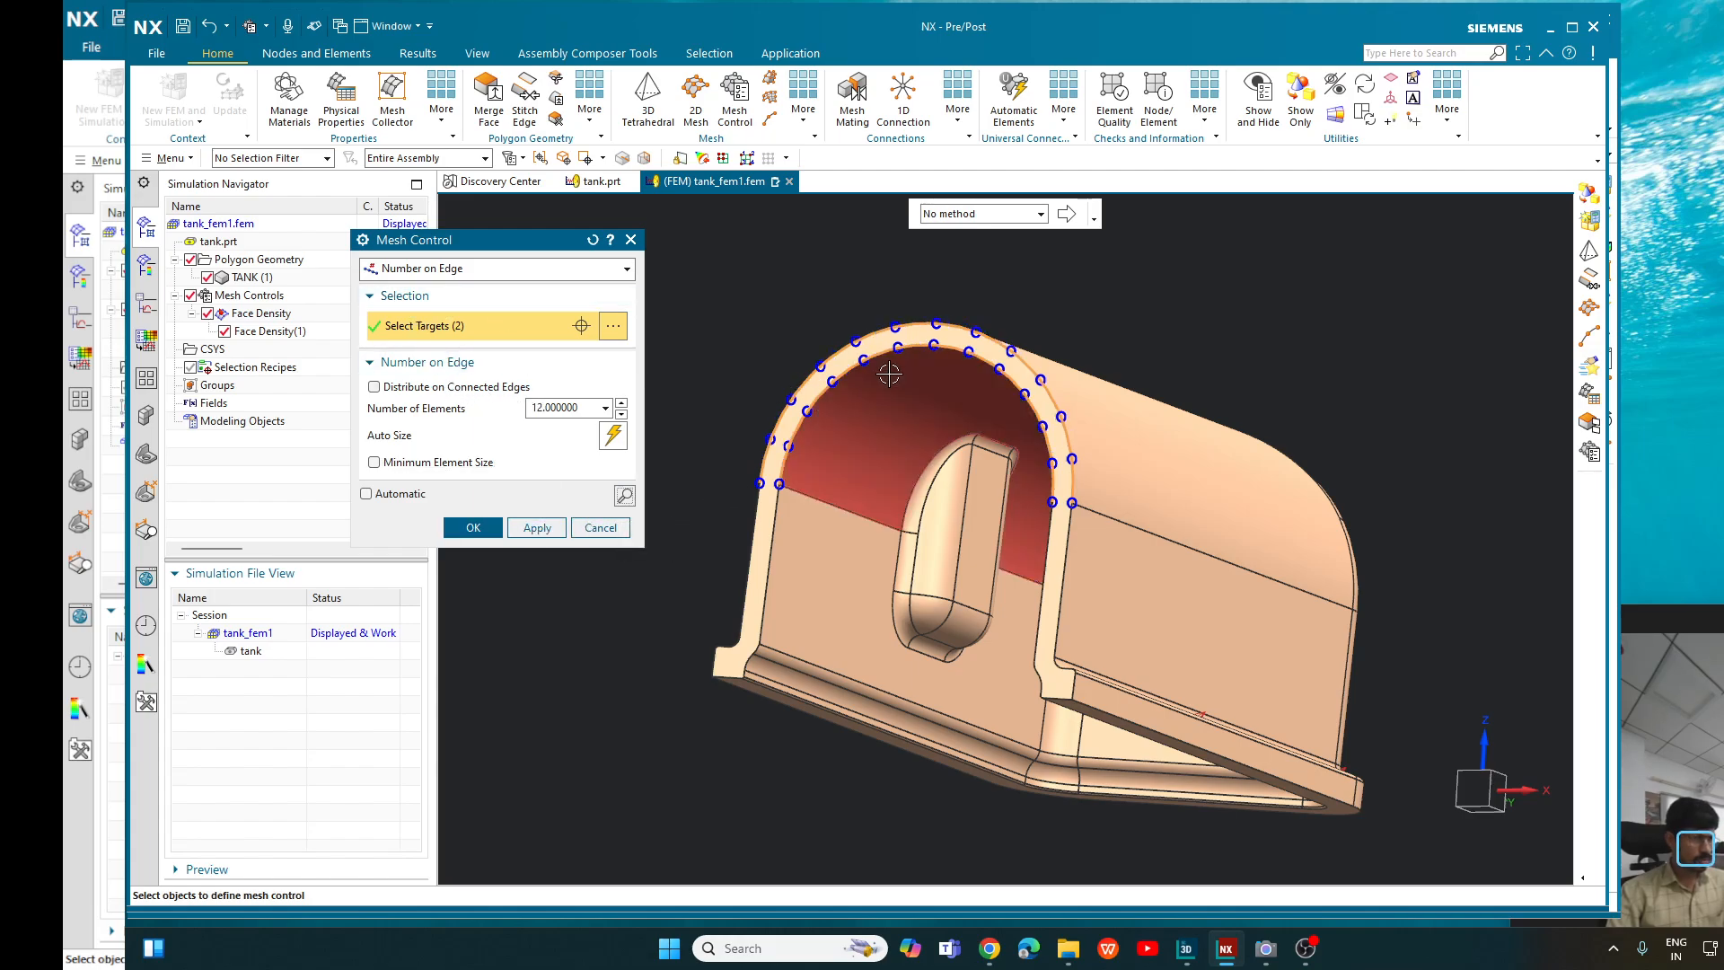
double_click(582, 411)
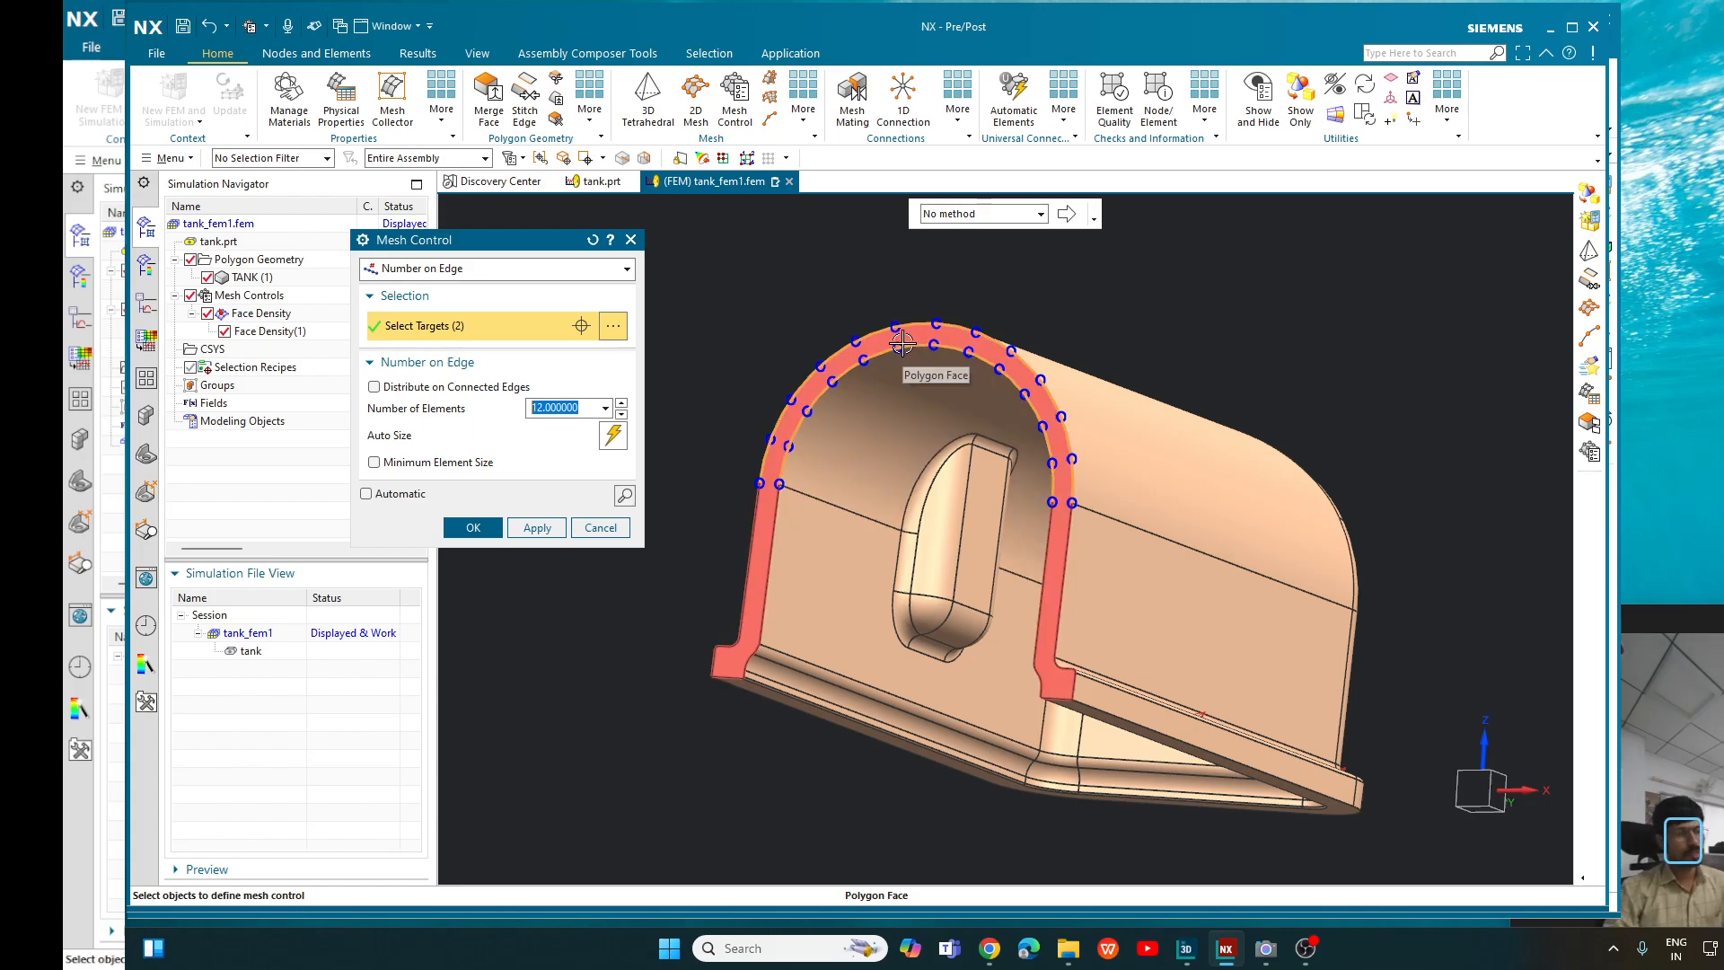
type("25")
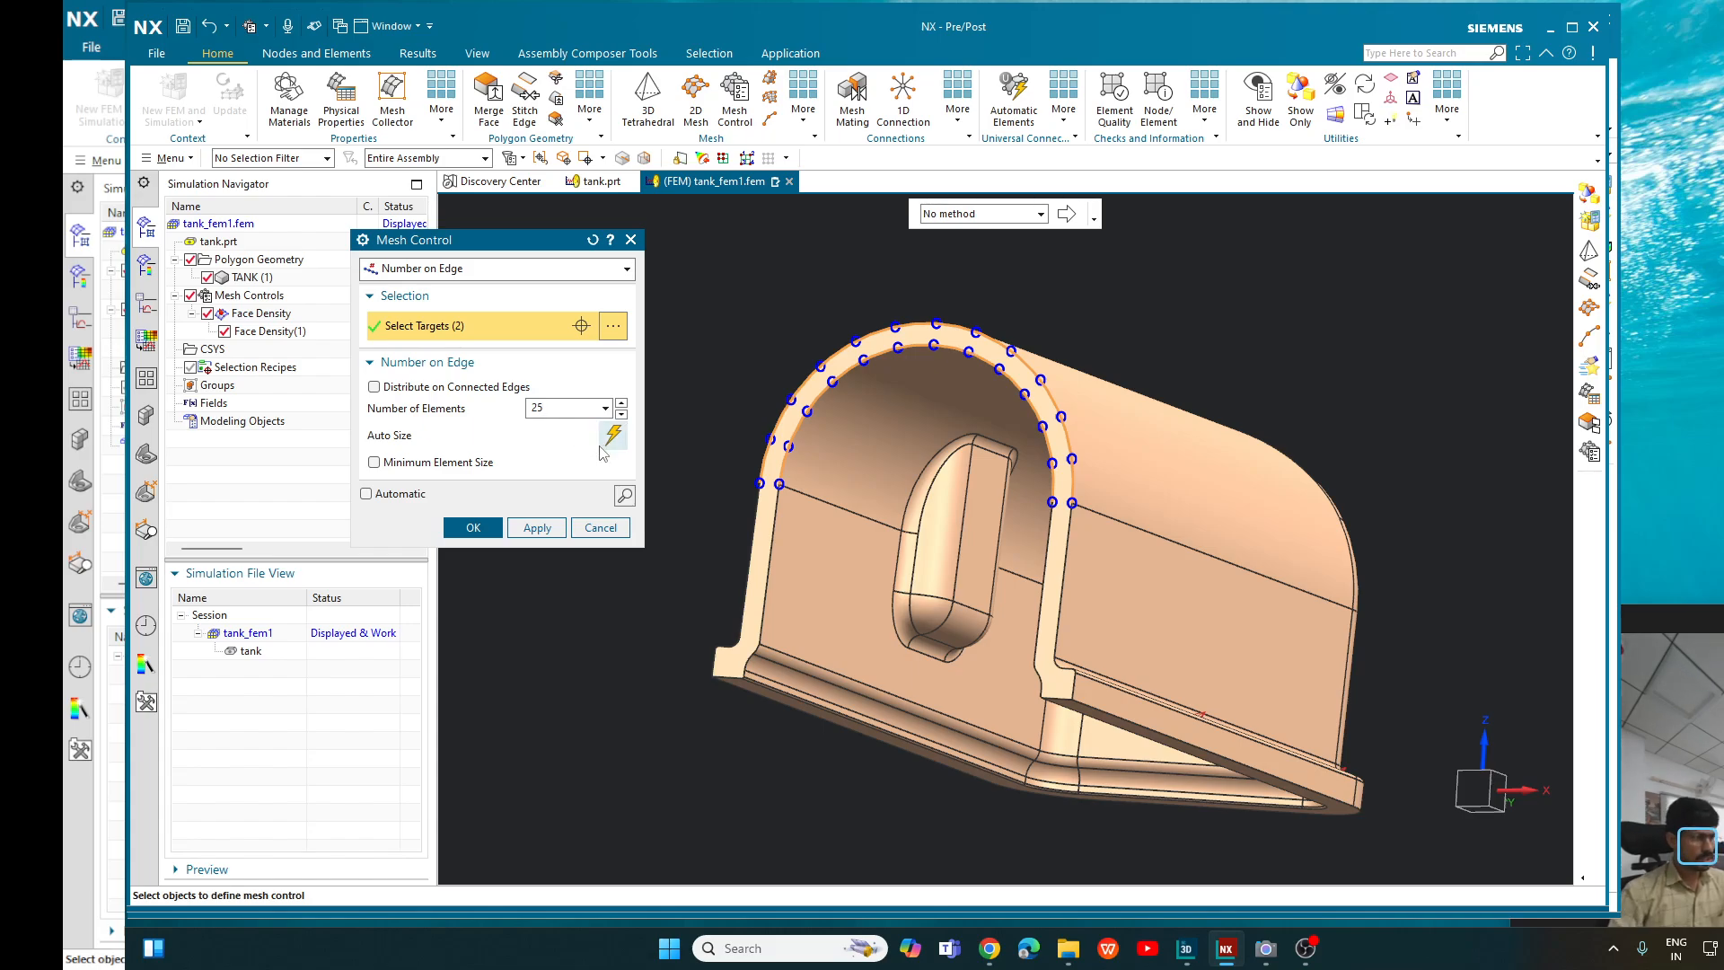
left_click(626, 496)
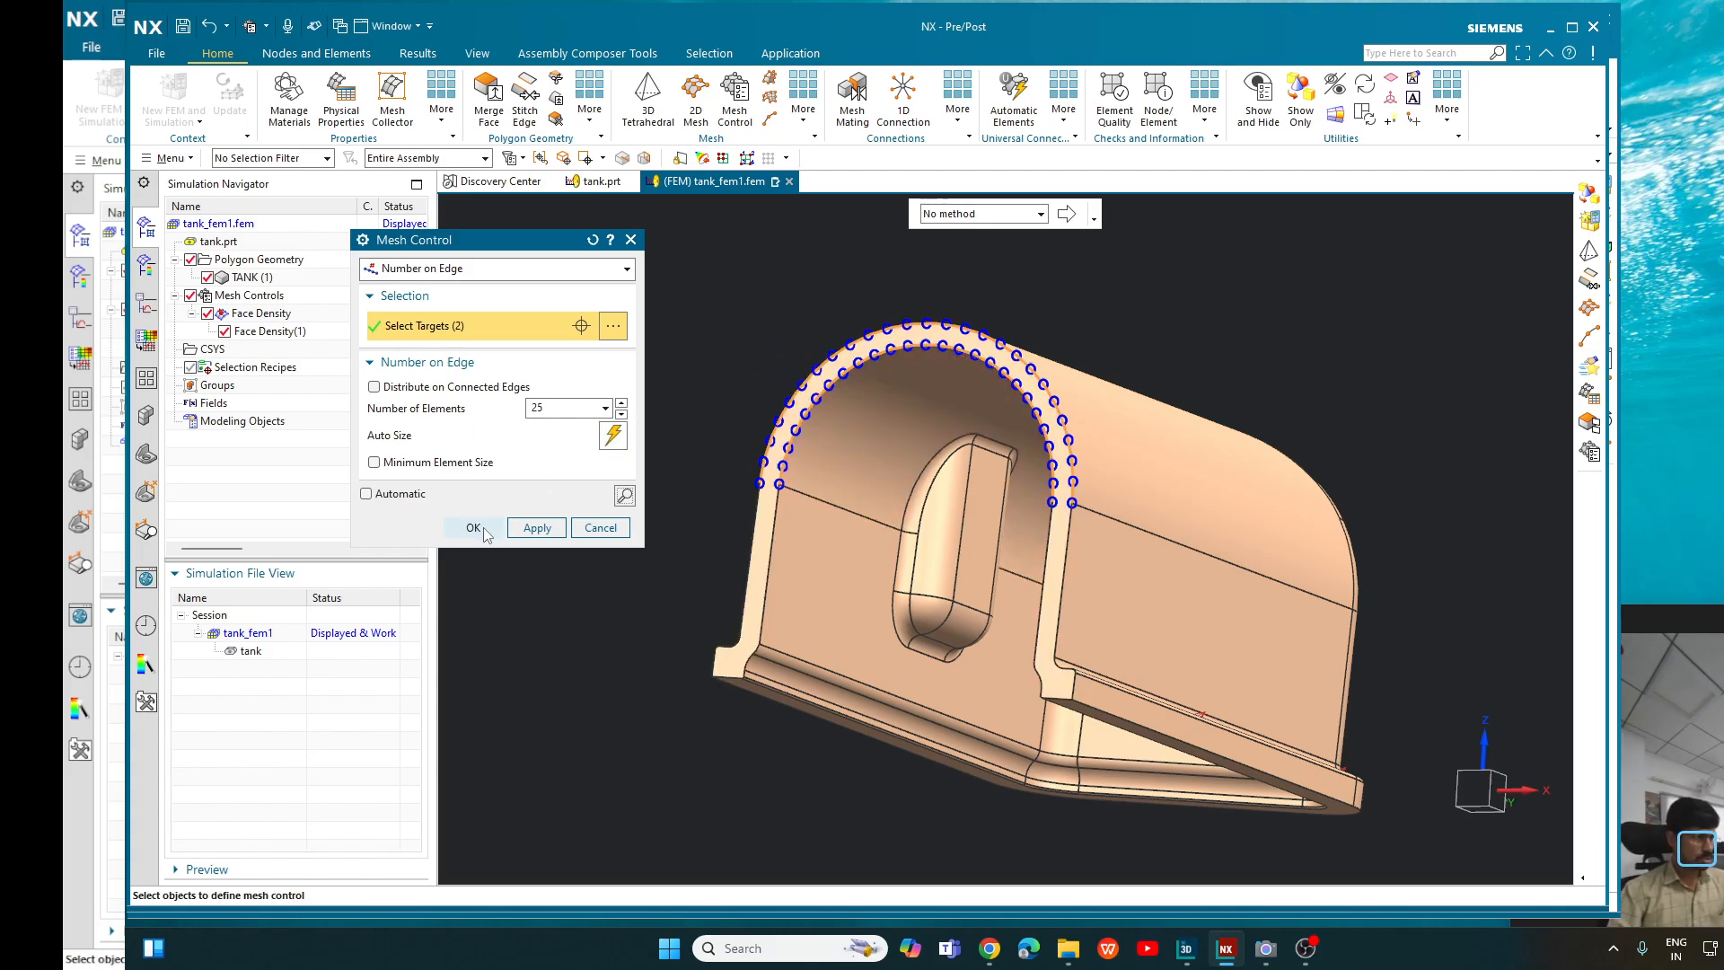
left_click(474, 528)
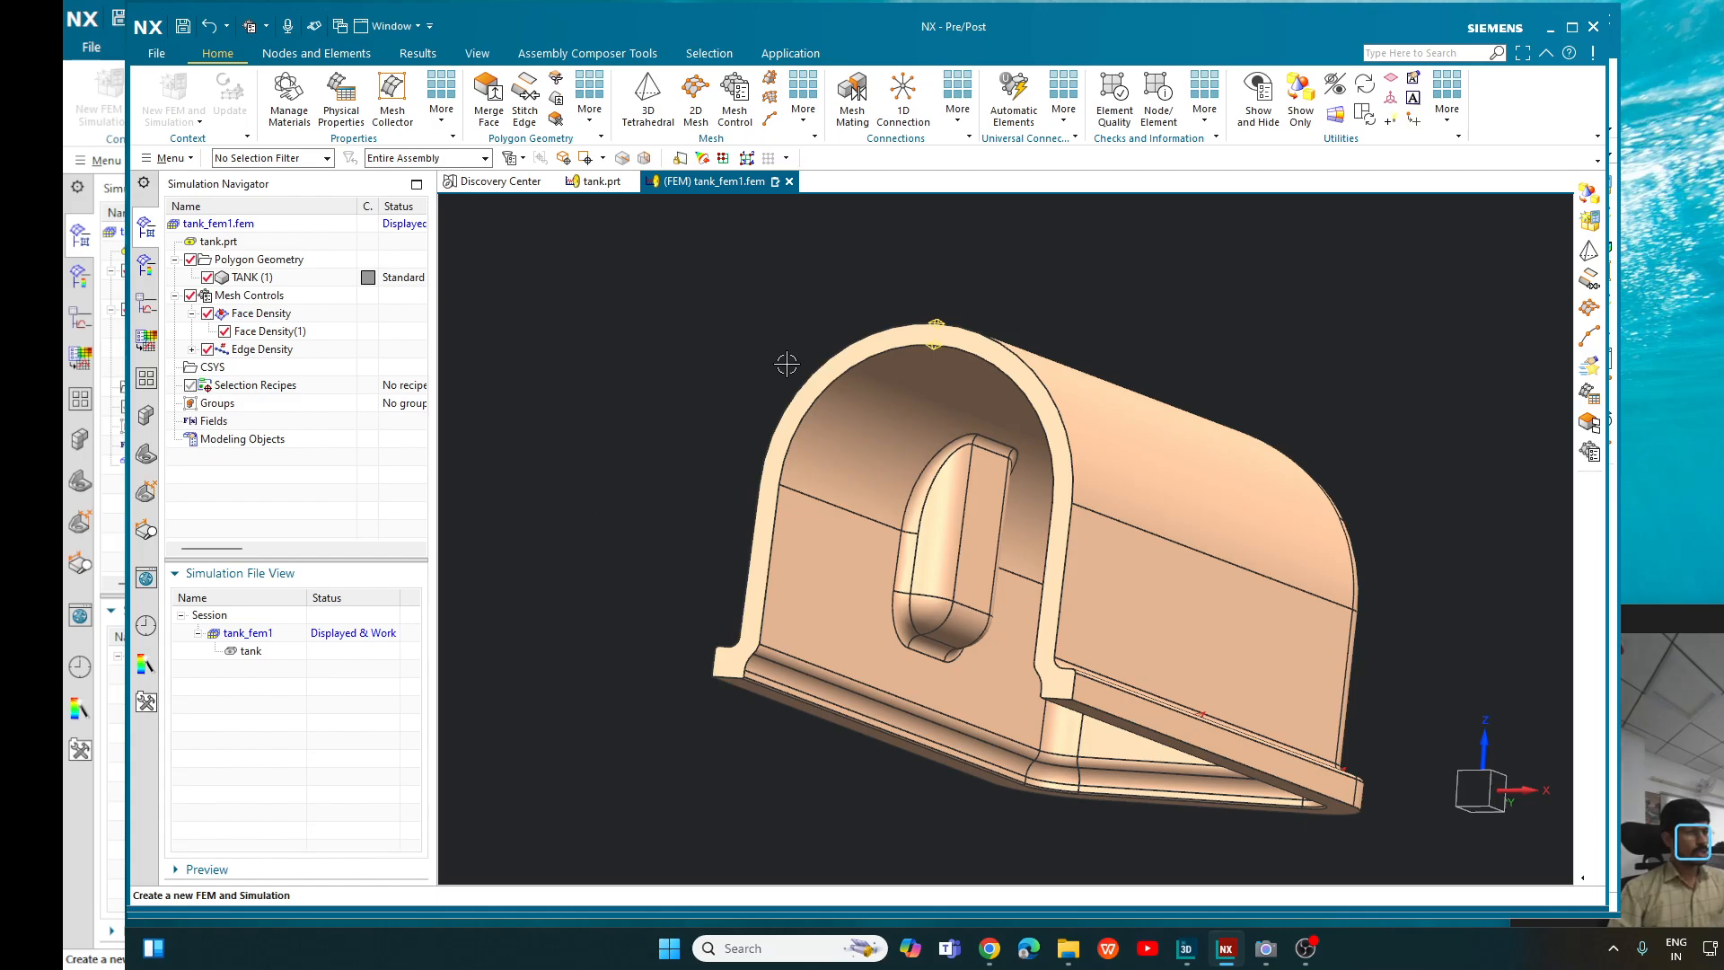
- Examine the edge density symbols on the arch and expand the Edge Density group in the model tree
scroll(933, 339, "up", 3)
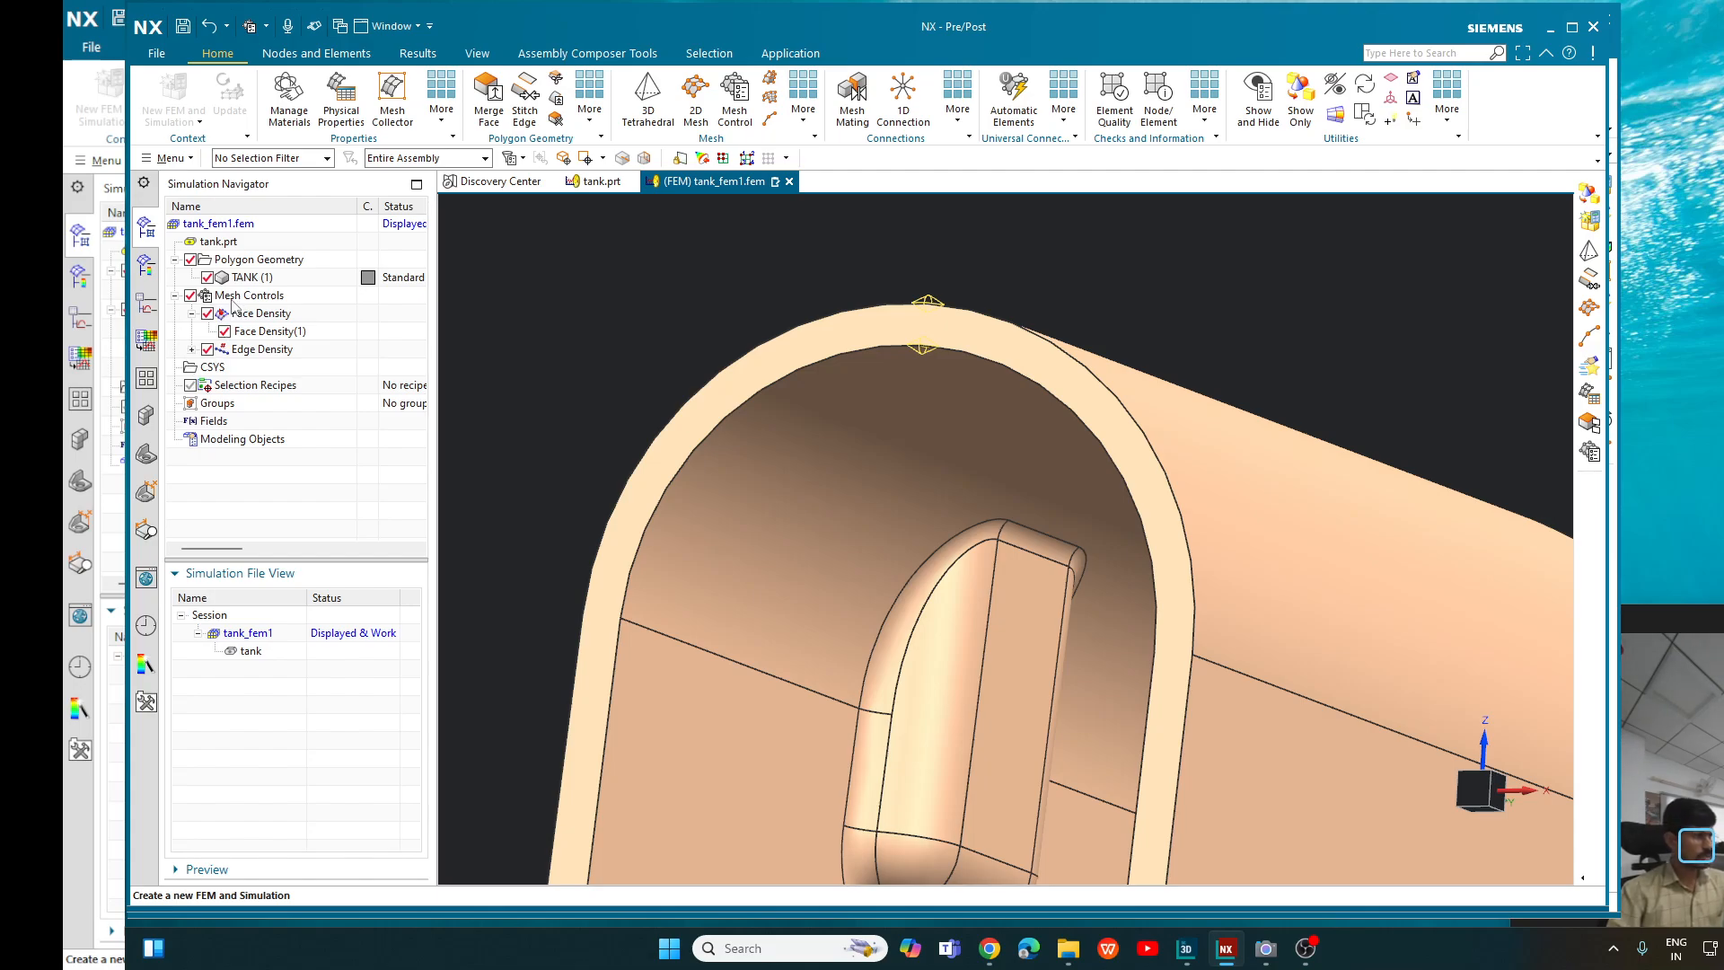
left_click(930, 305)
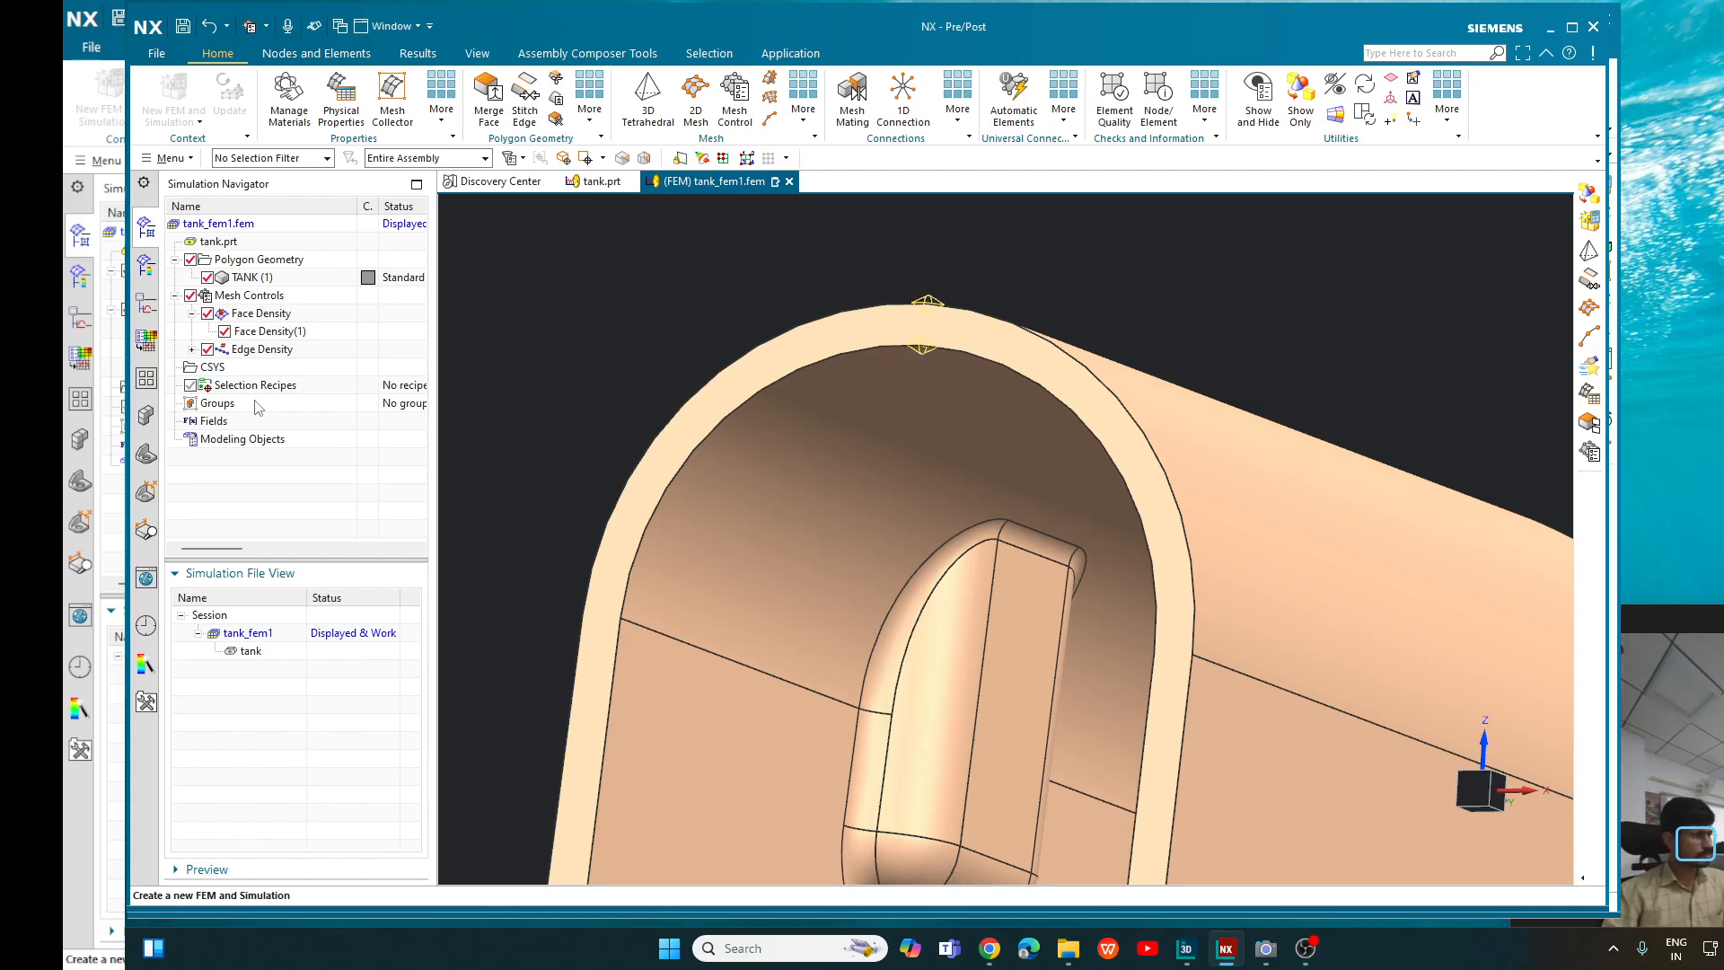
left_click(191, 349)
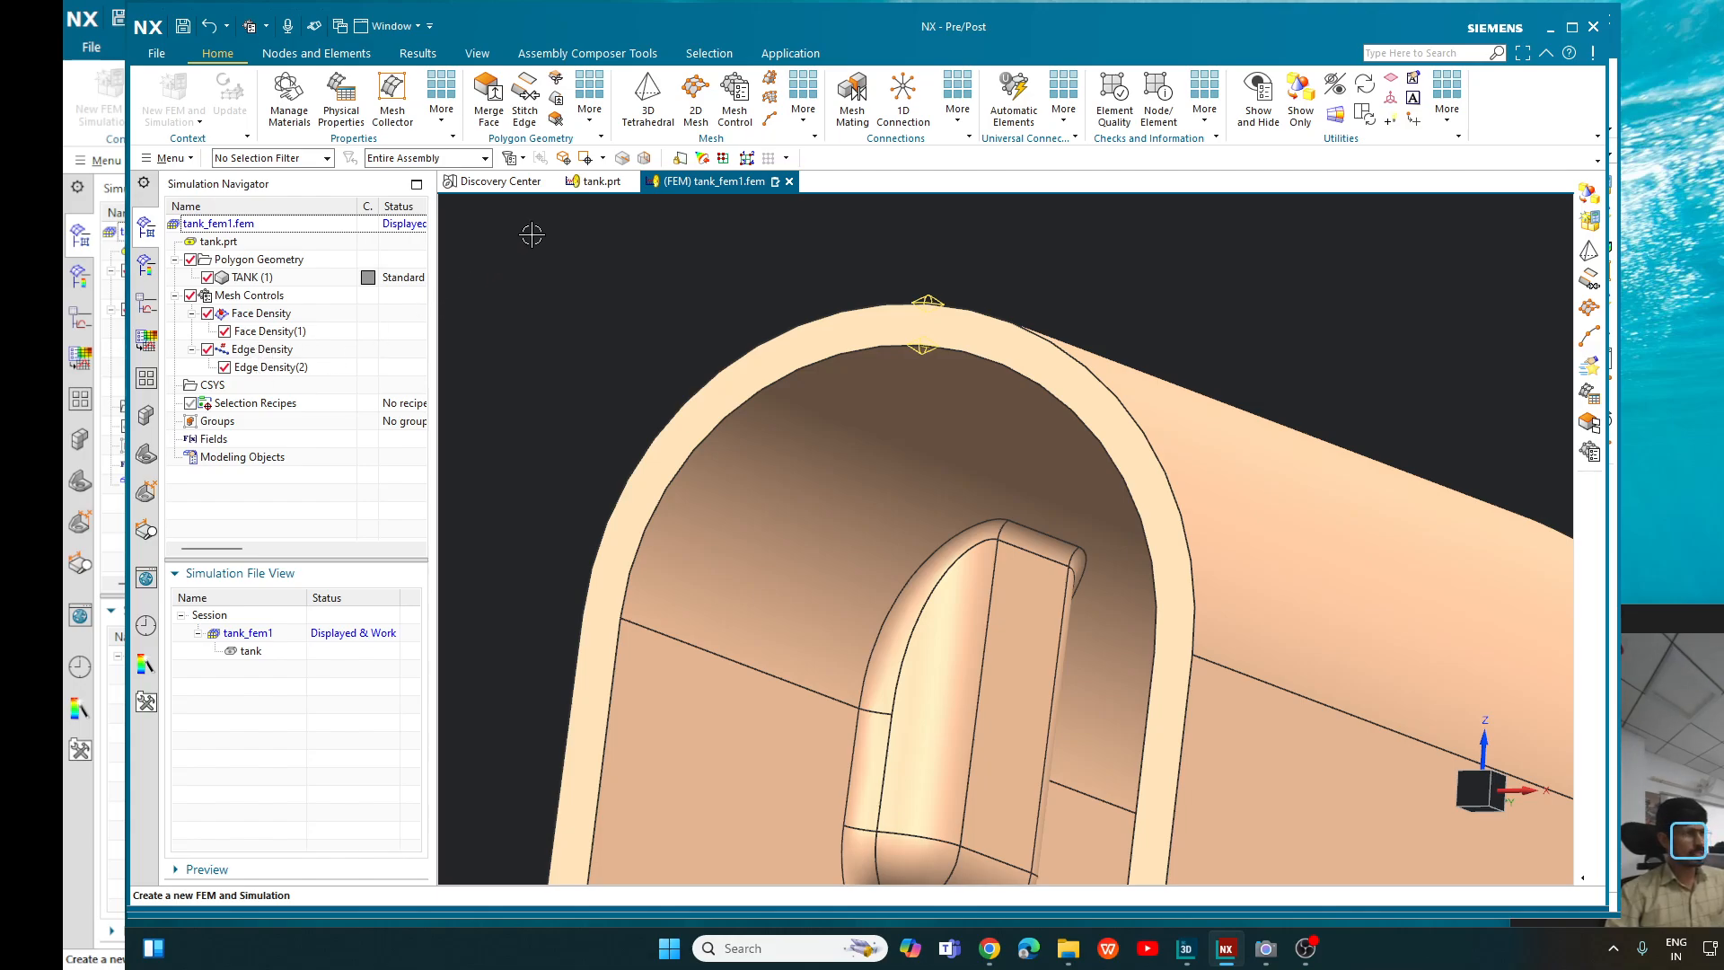
- Start another mesh control and set its type to Size on Edge
left_click(723, 117)
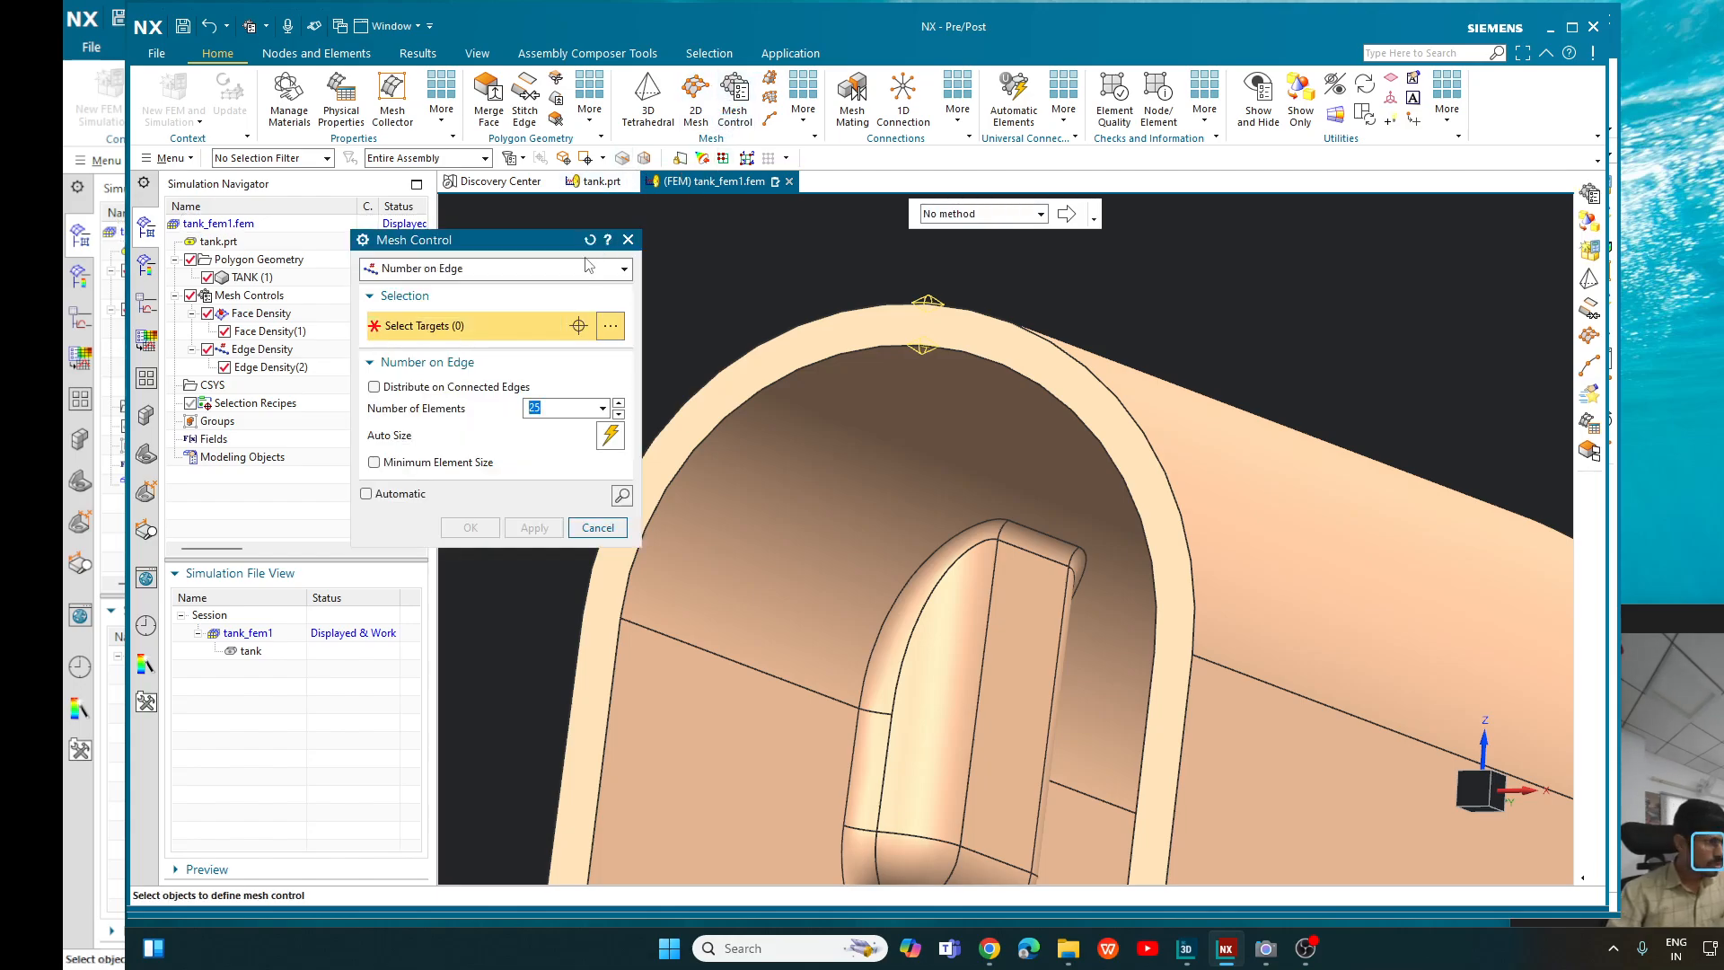
left_click(587, 271)
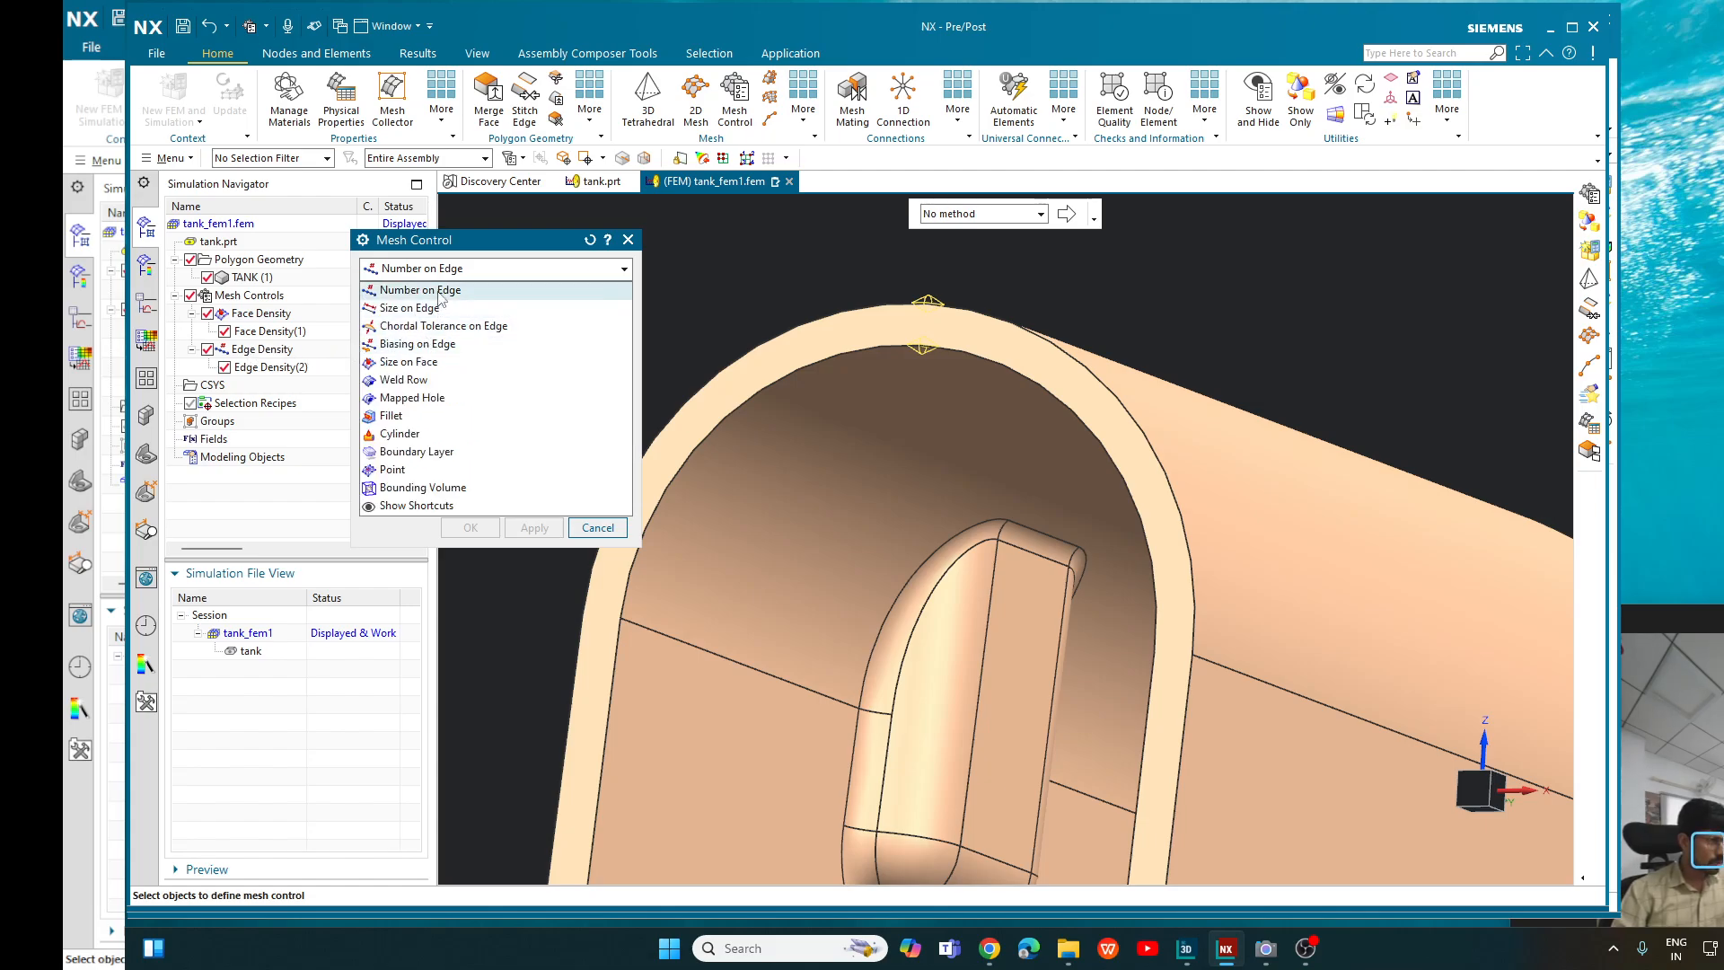
left_click(415, 309)
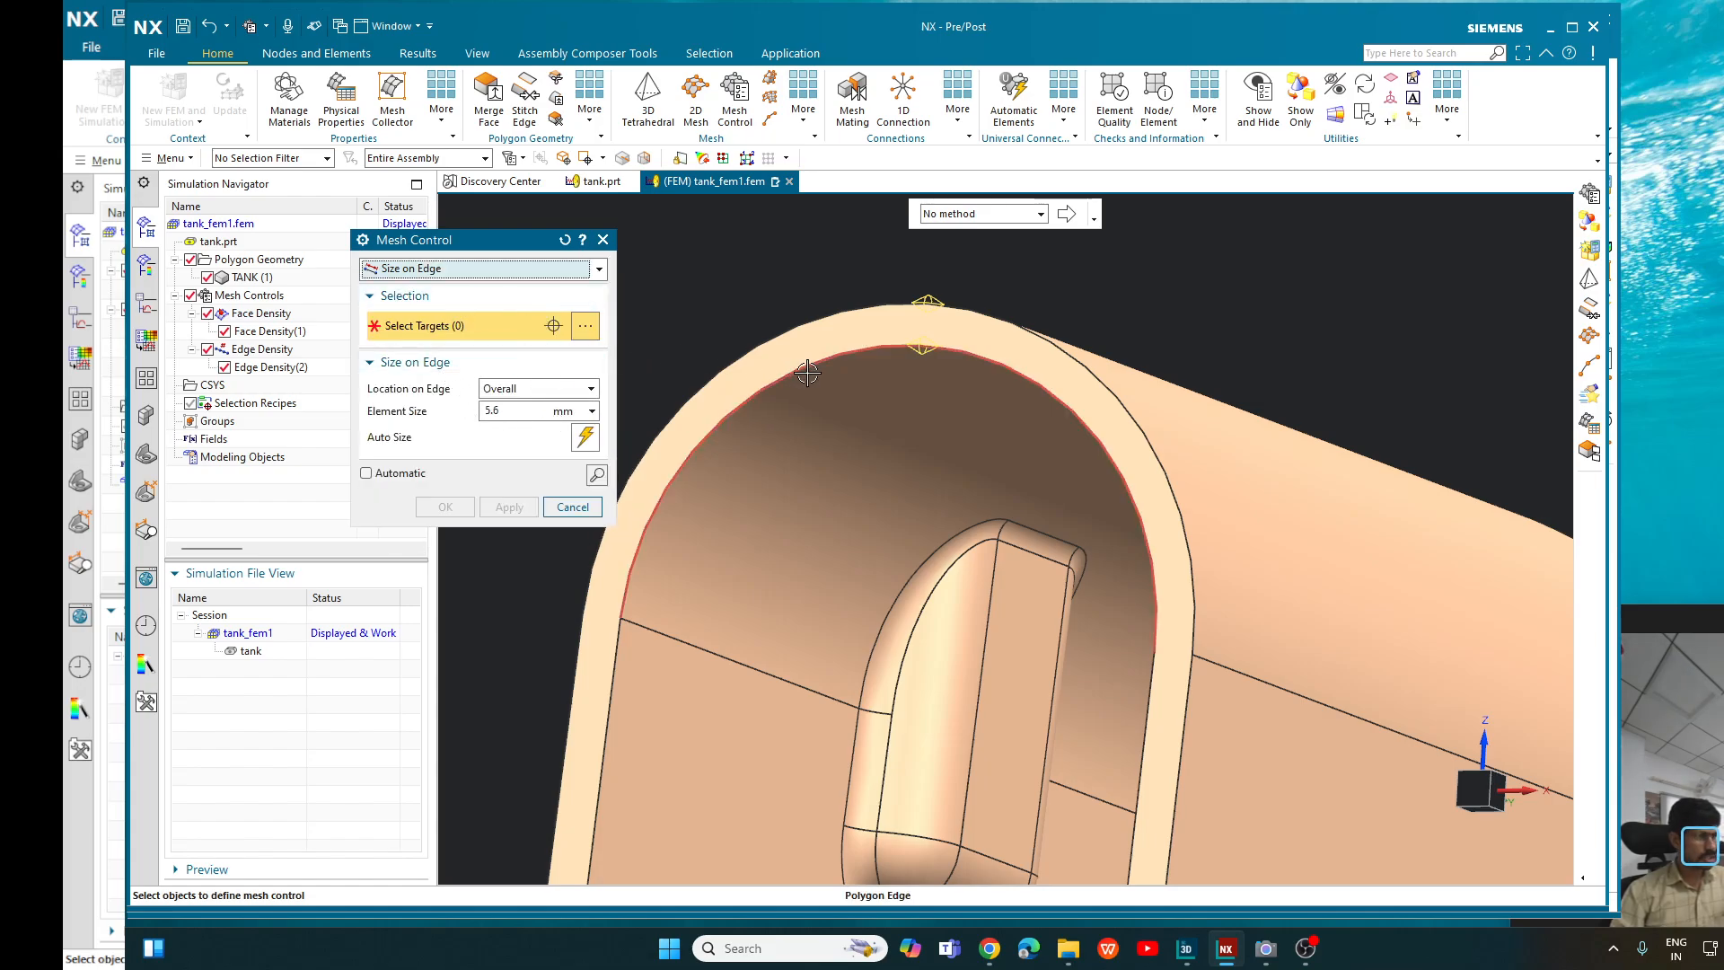
scroll(918, 310, "down", 3)
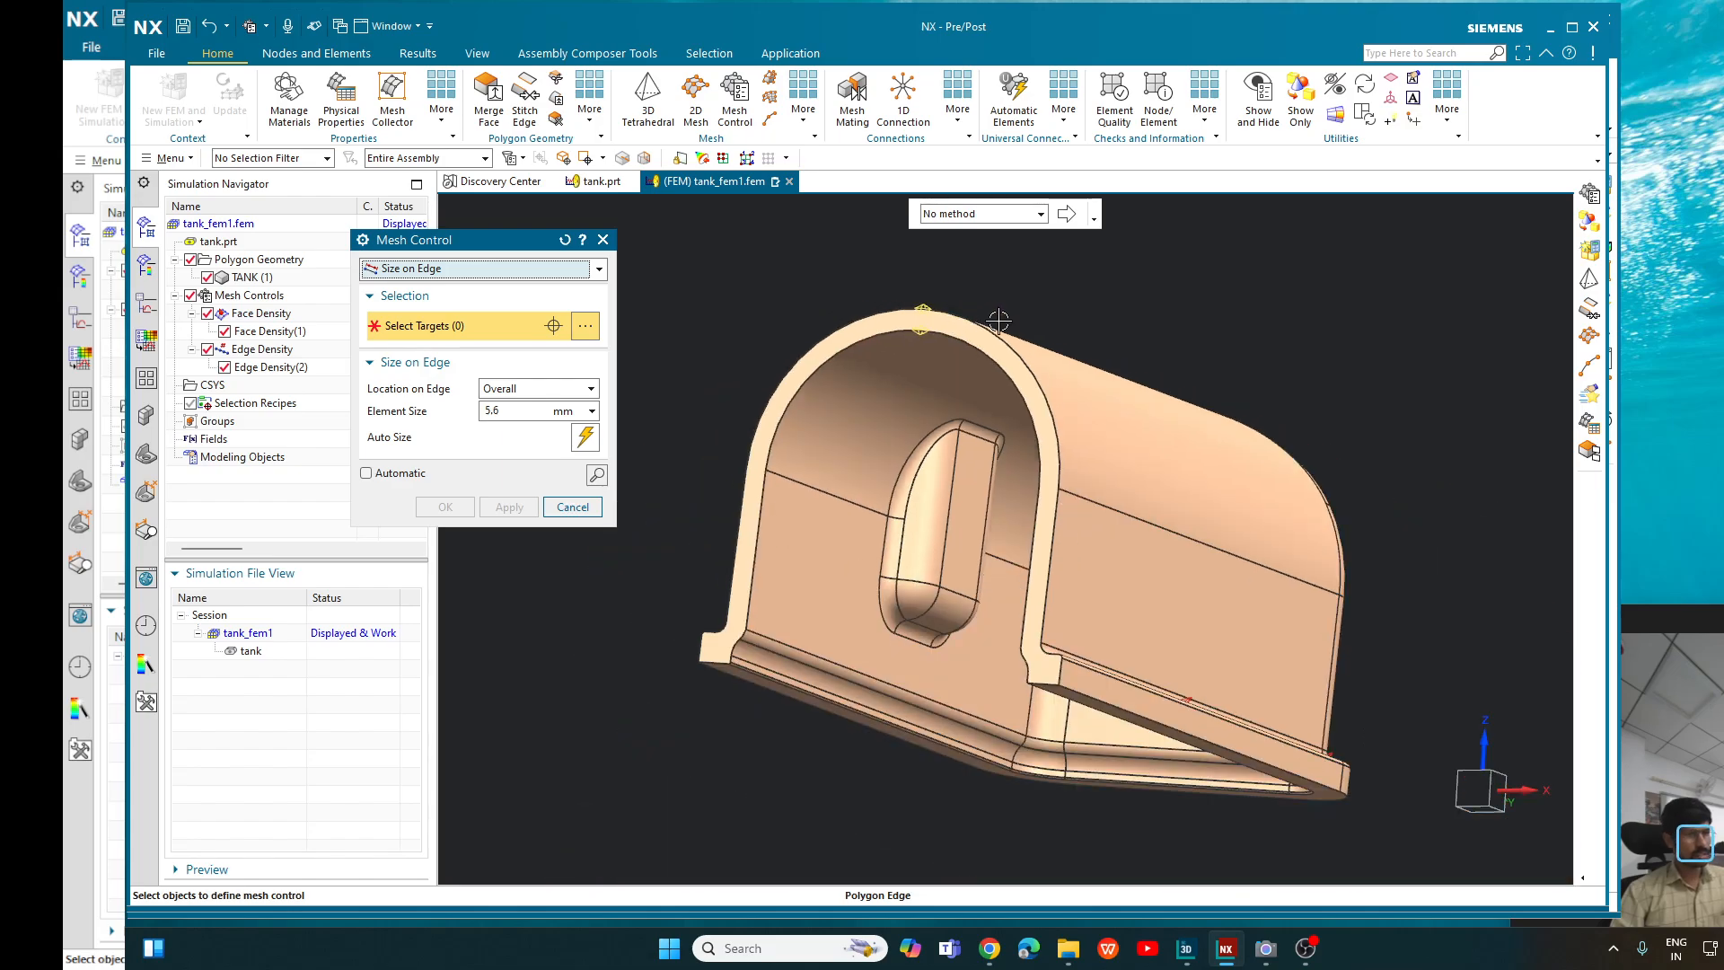
middle_click_drag(1414, 340, 1412, 254)
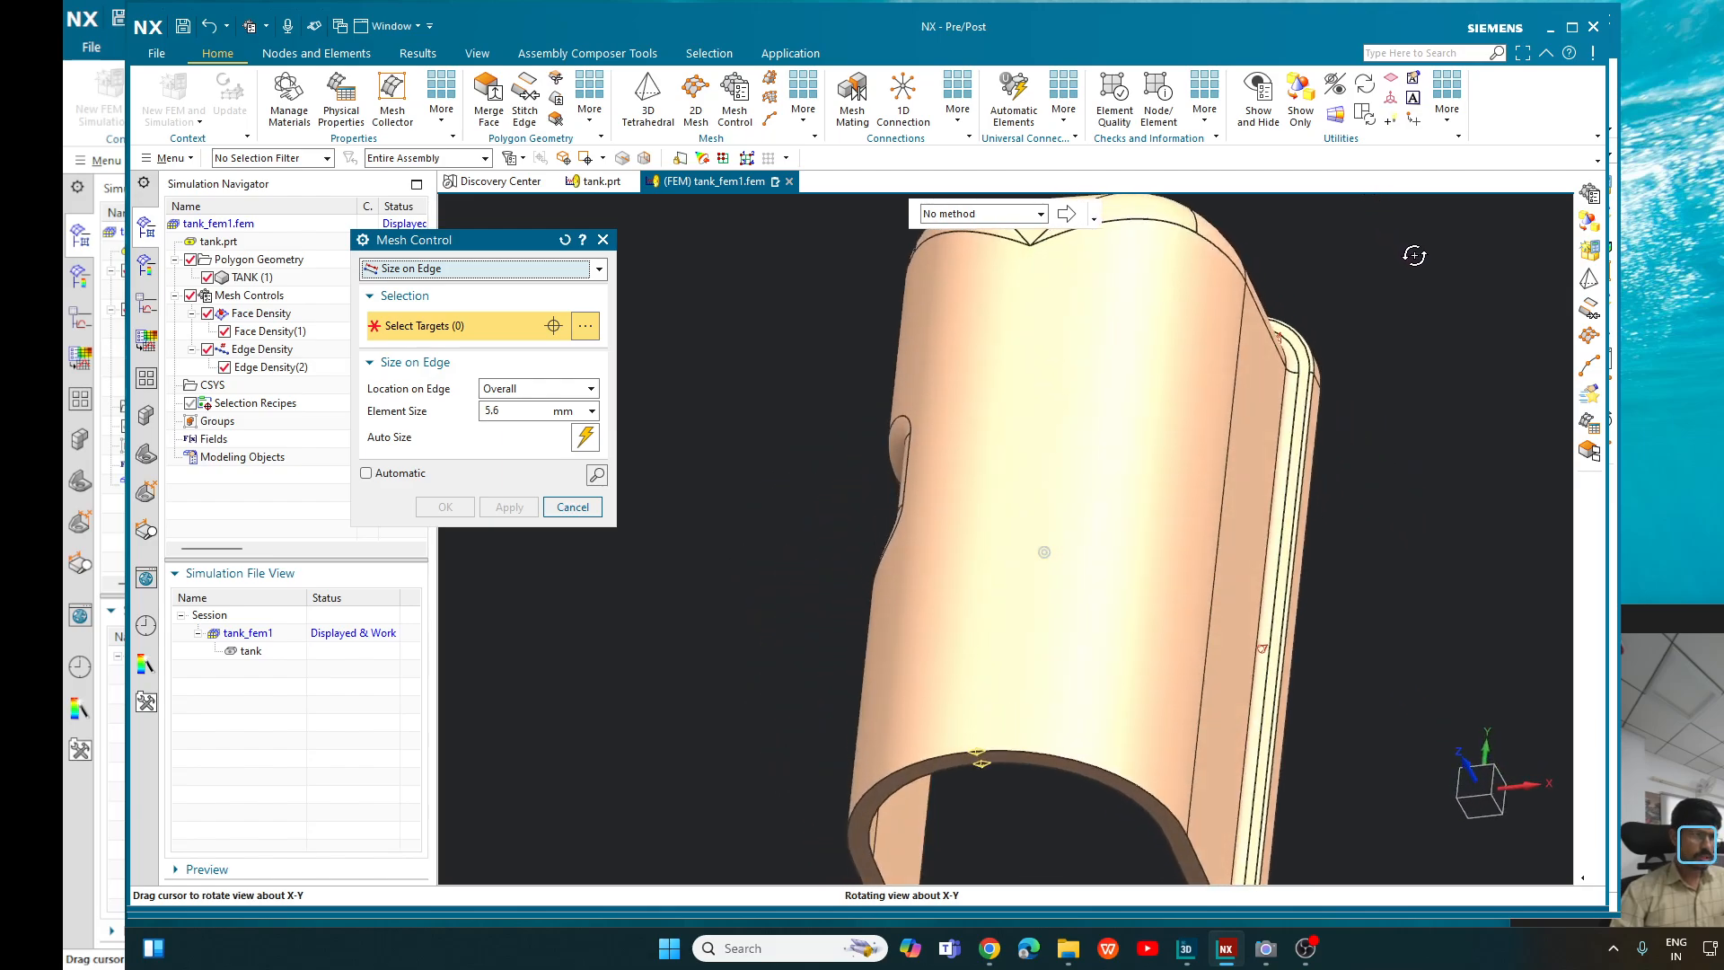
left_click(1138, 222)
scroll(1422, 327, "down", 3)
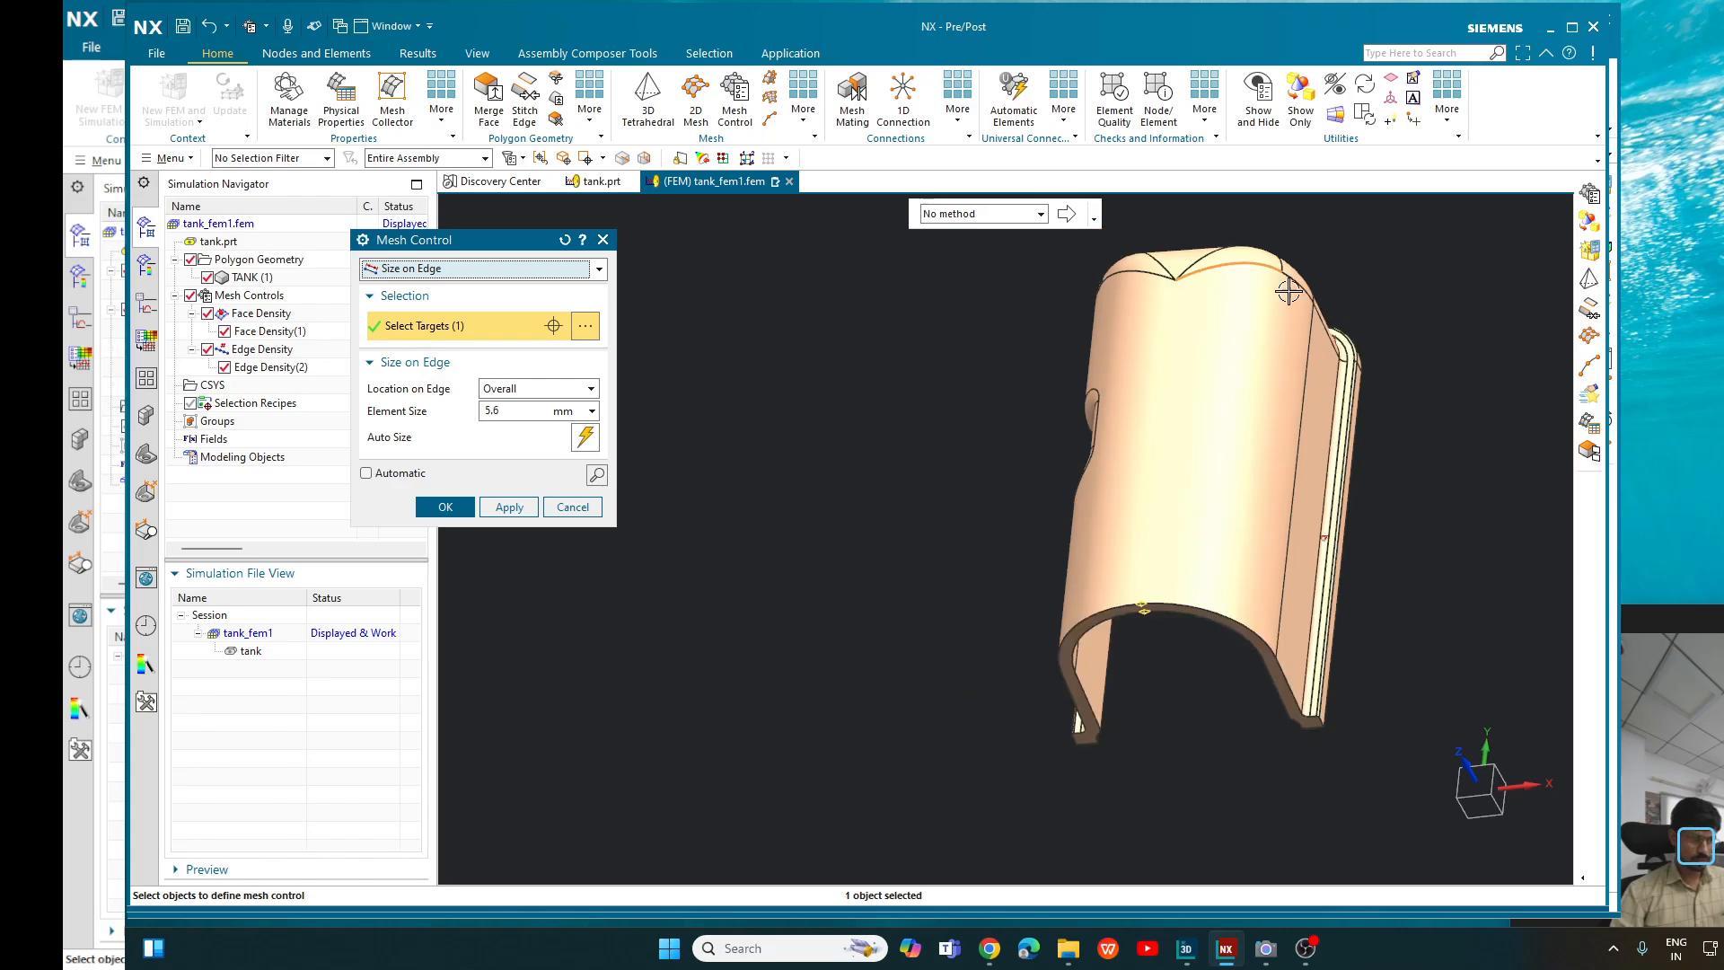
left_click(1162, 287)
middle_click_drag(858, 326, 889, 395)
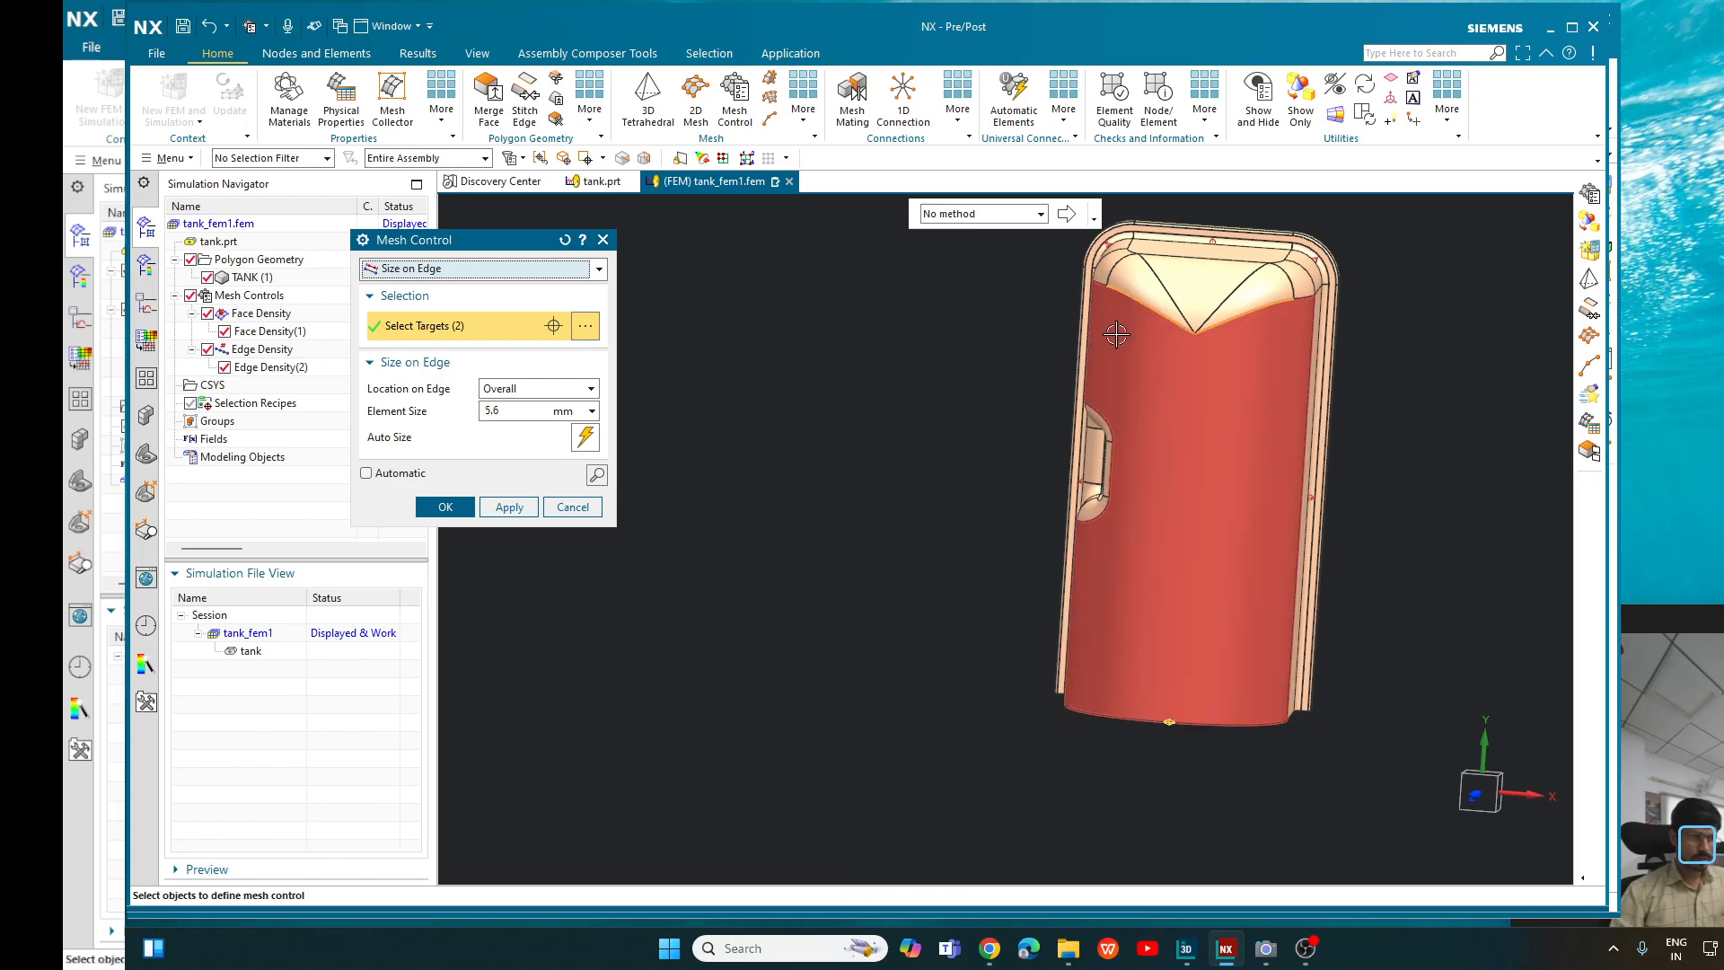
left_click(564, 241)
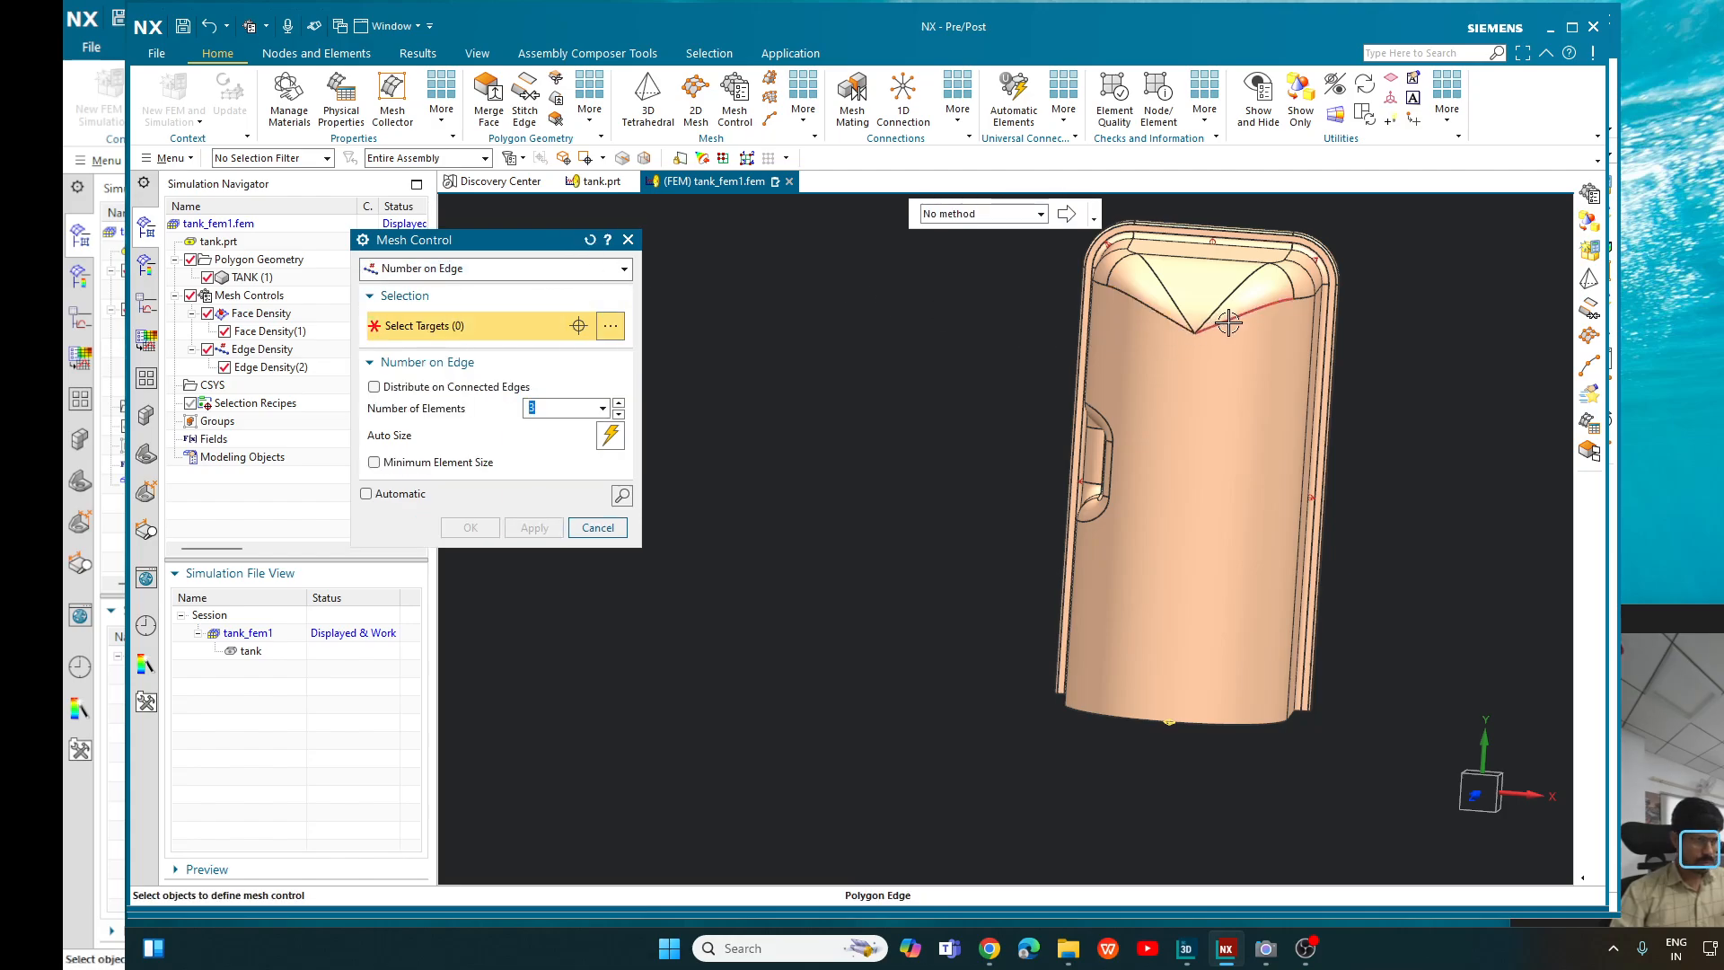
- Define a Size on Edge control on one curved edge meeting the V-shaped tip, sized 1 mm at the start and 8 mm at the end, and preview it
left_click(594, 269)
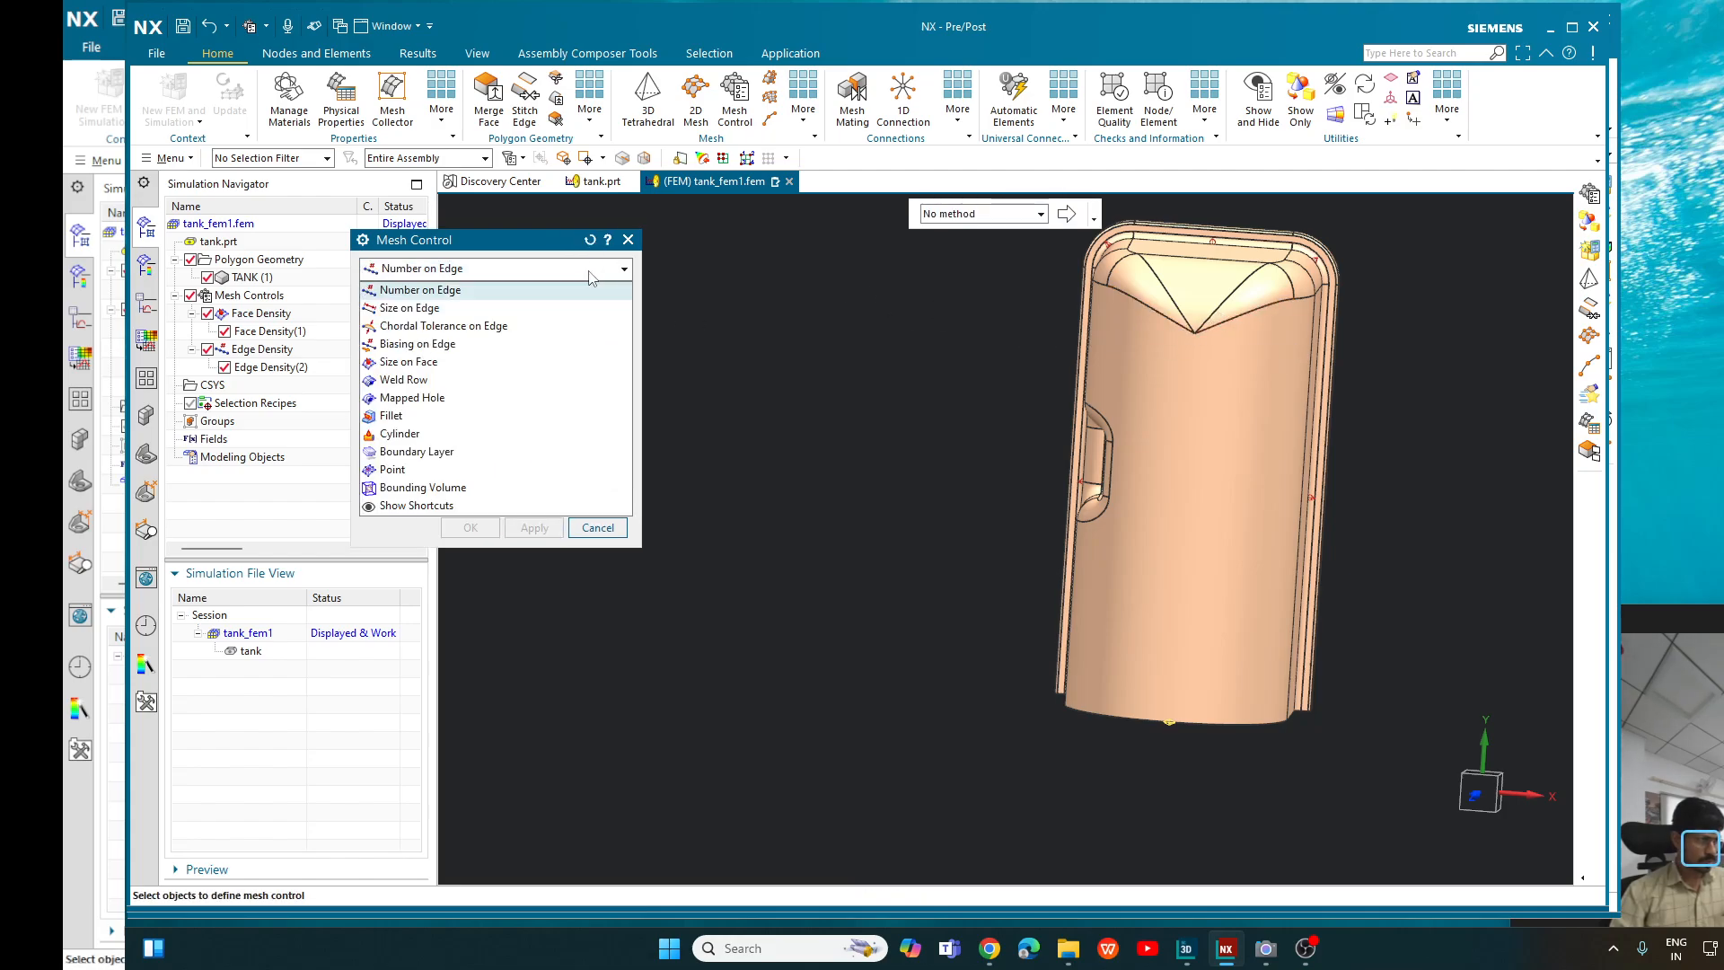
left_click(535, 309)
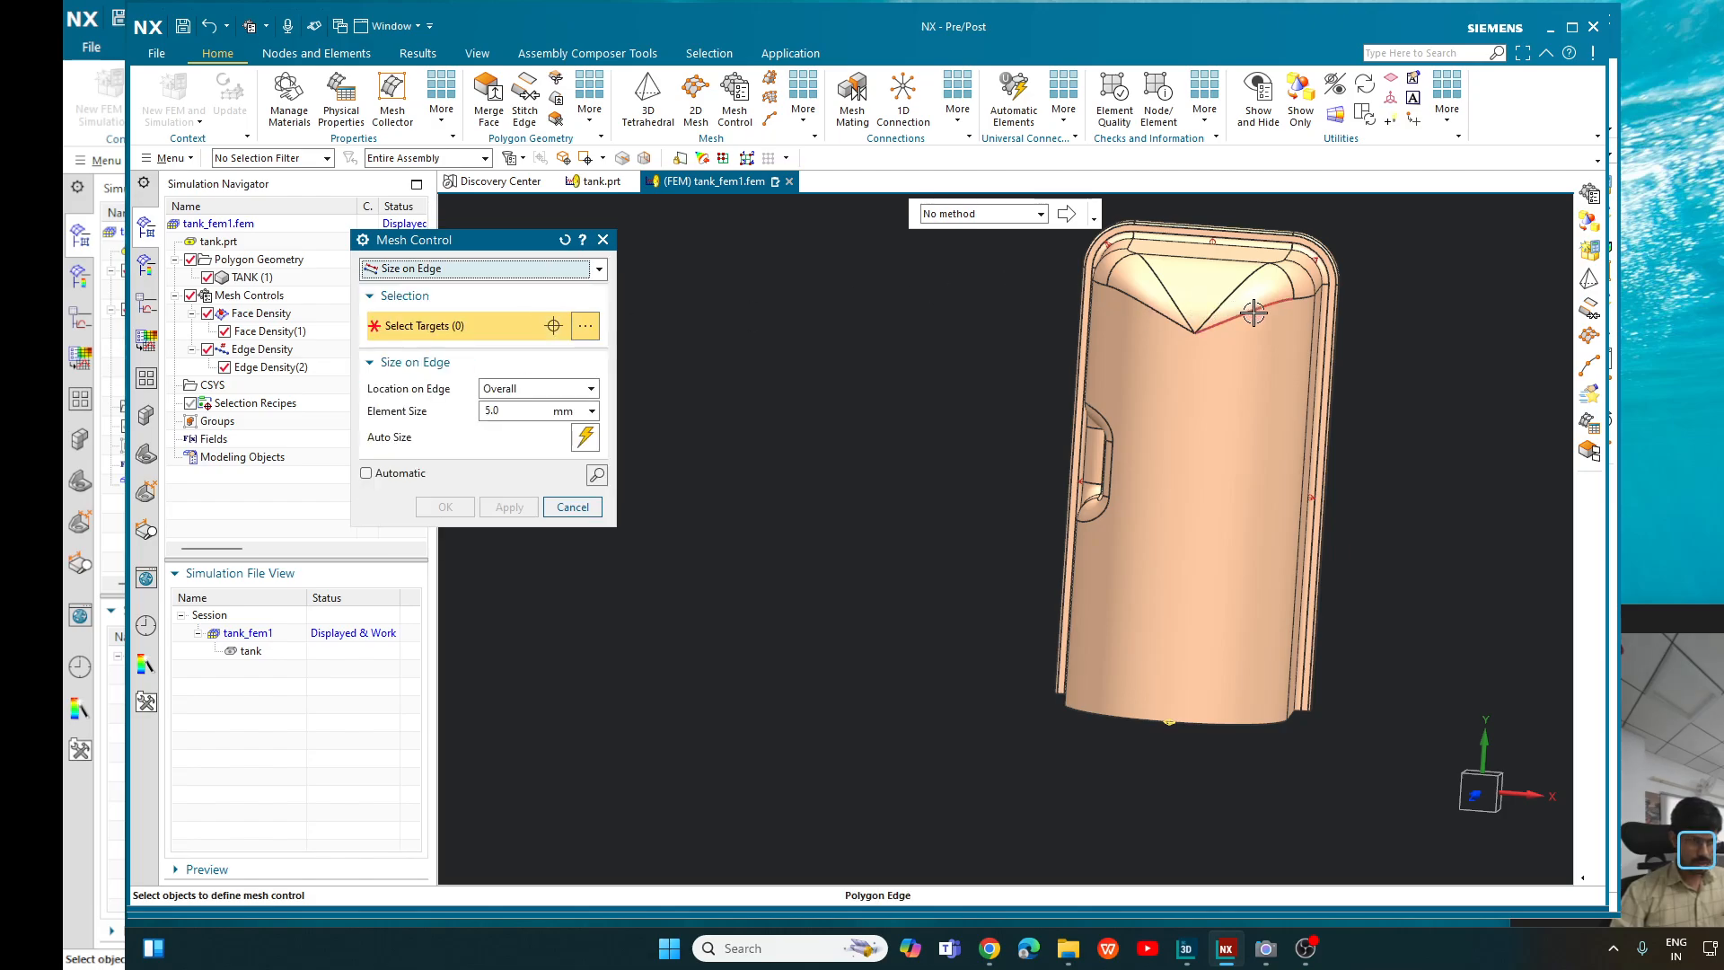
left_click(1223, 328)
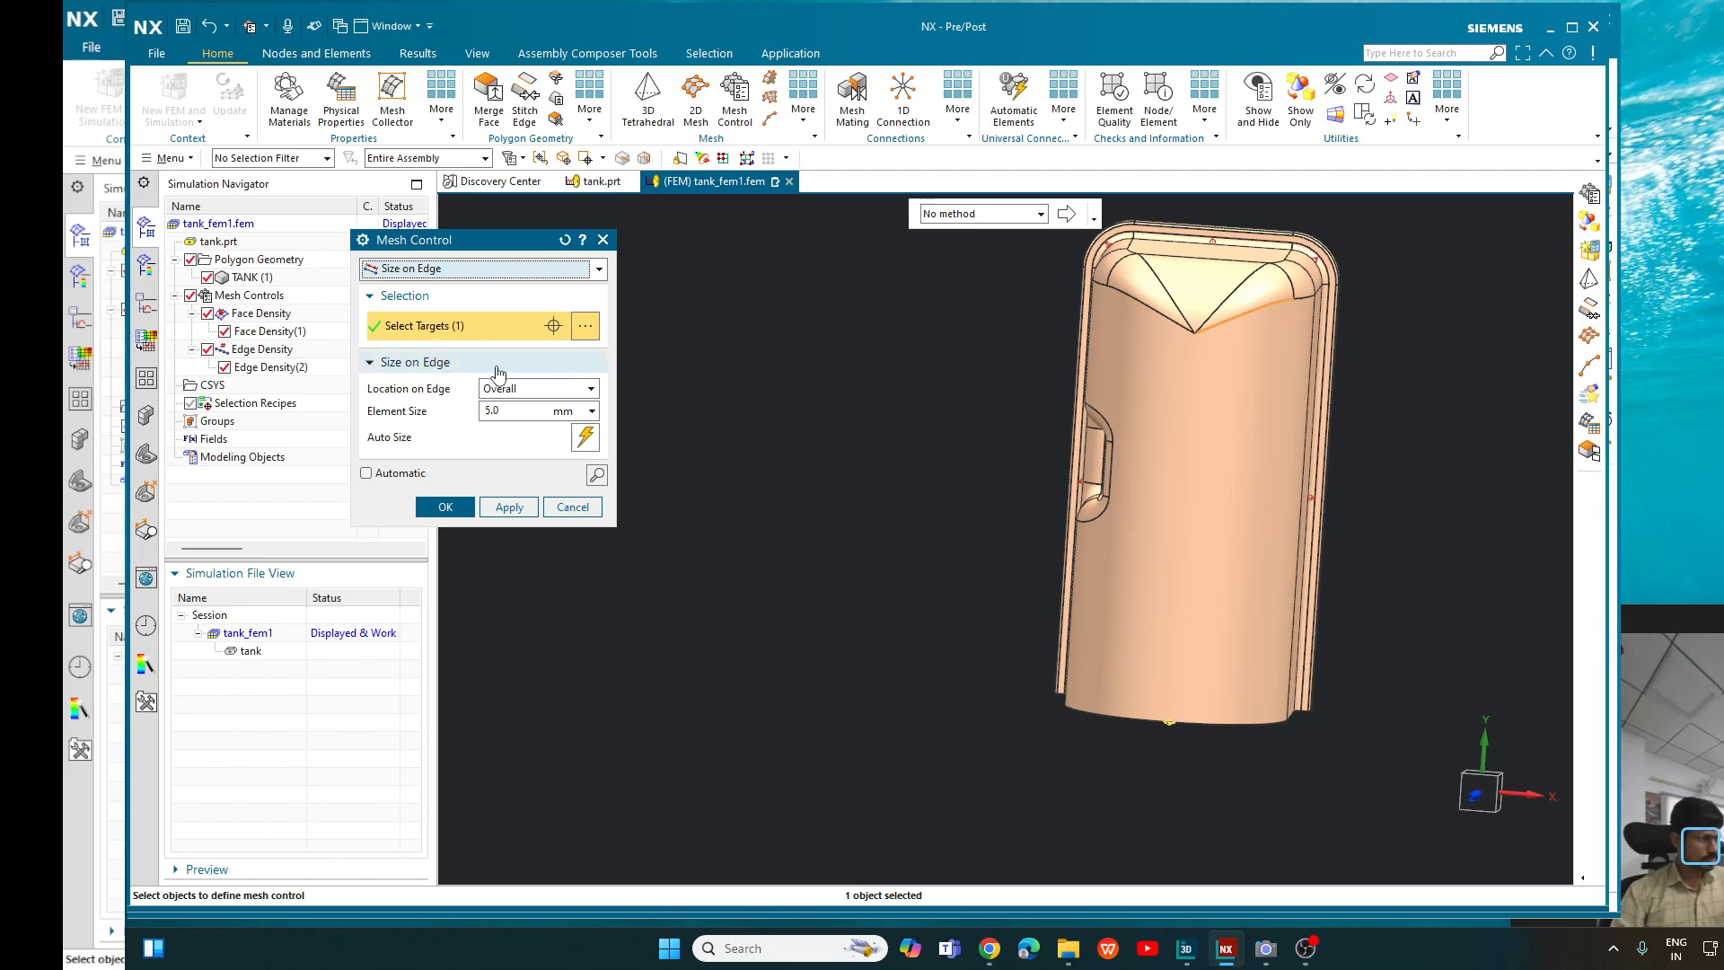
left_click(527, 392)
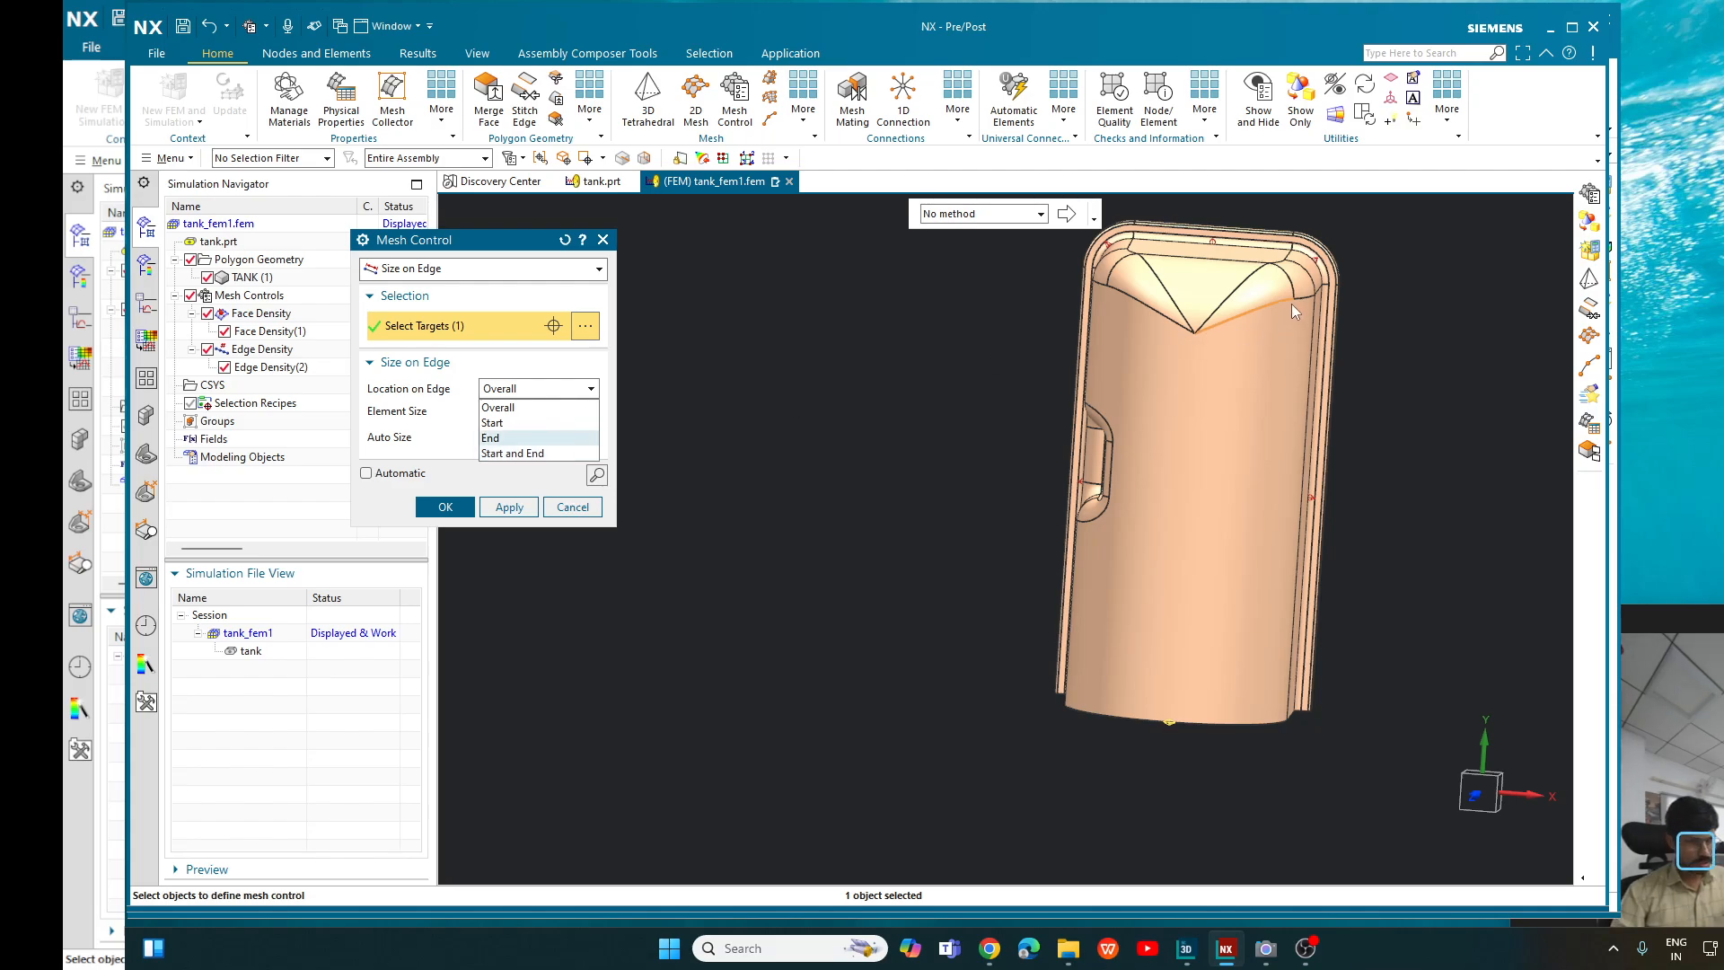
left_click(566, 453)
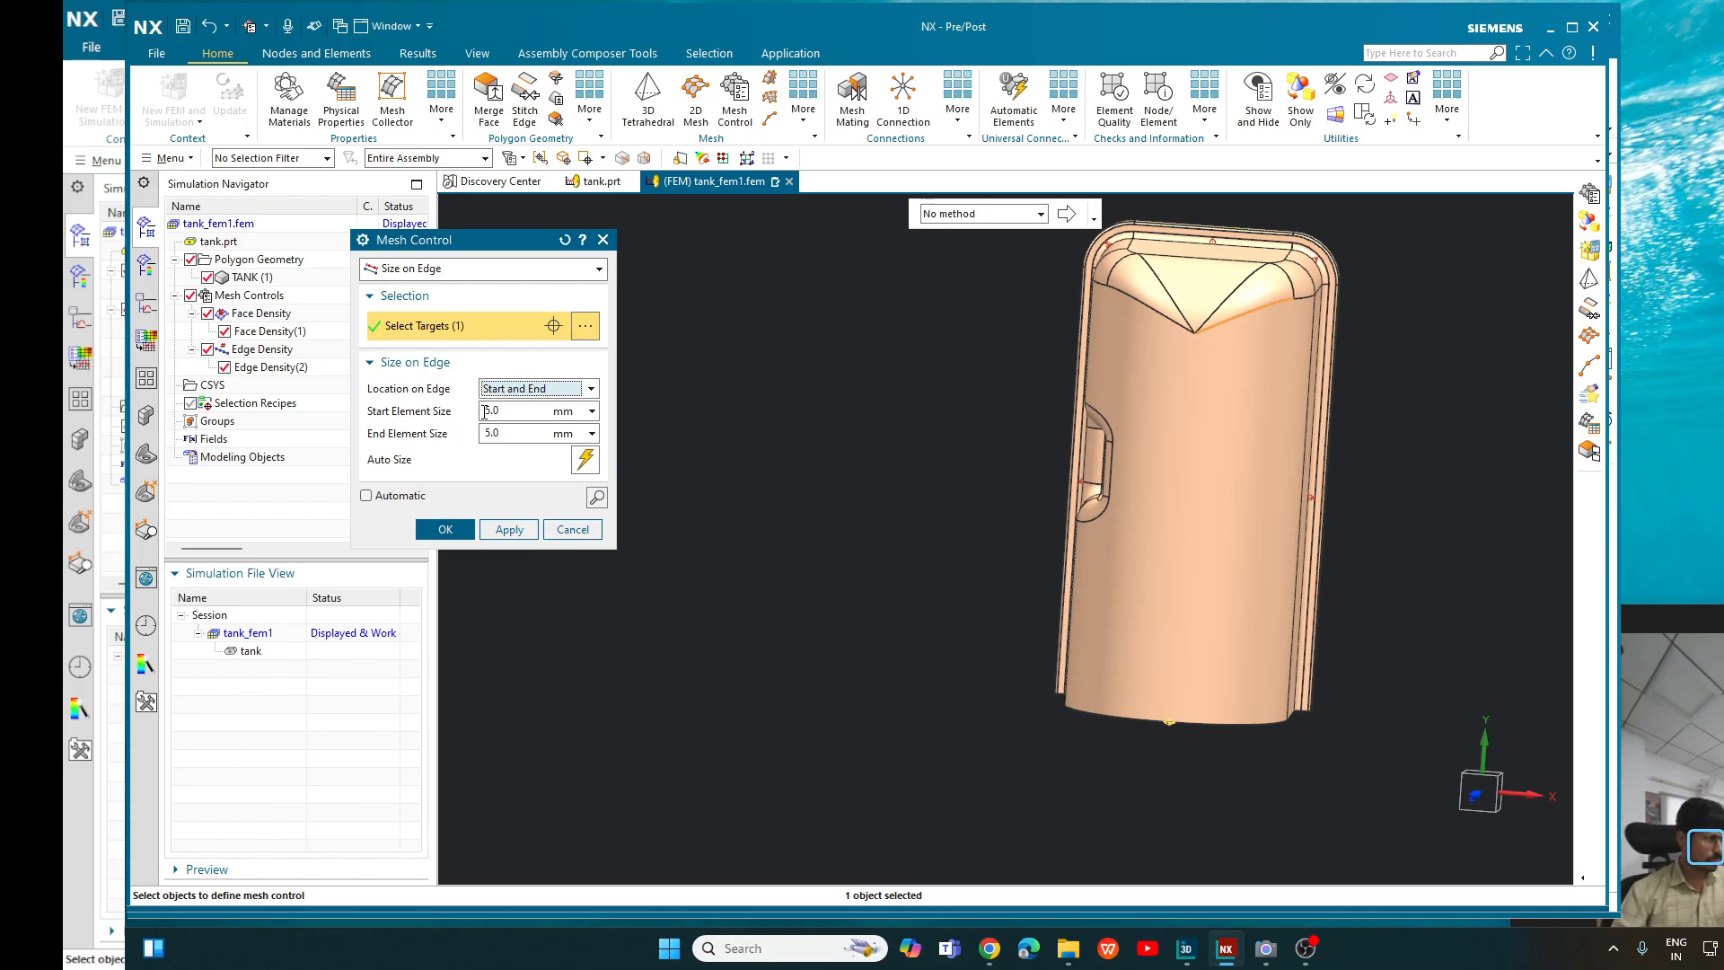
left_click_drag(491, 411, 424, 409)
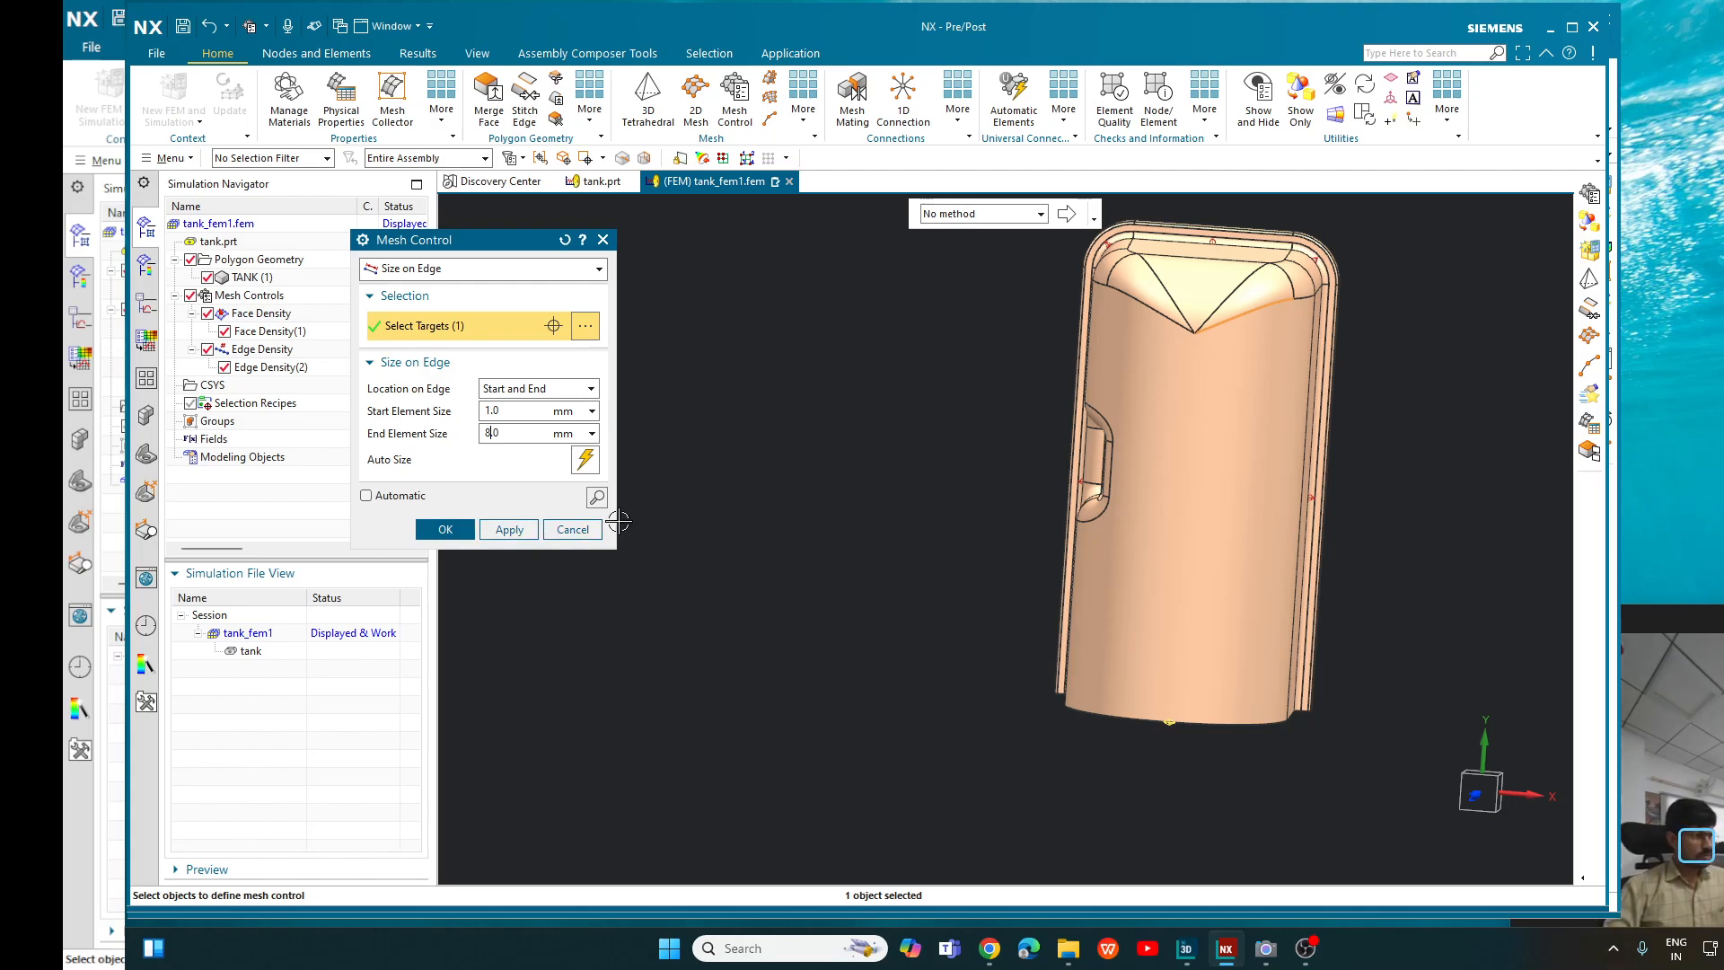
left_click(597, 497)
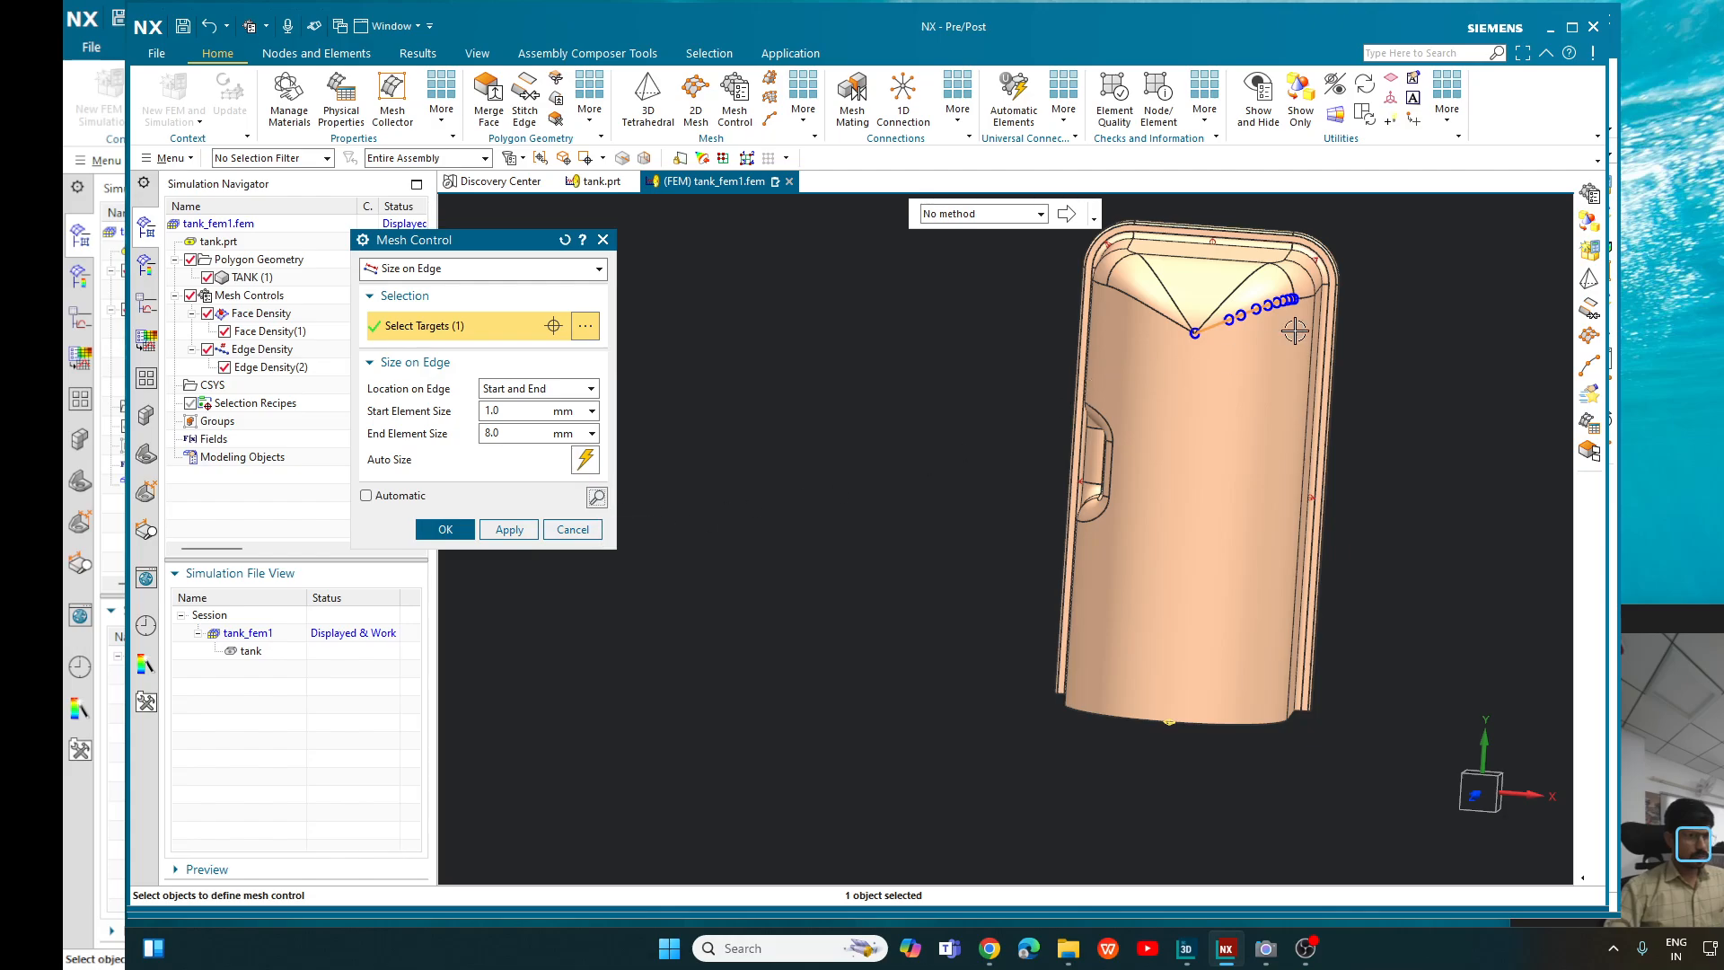
scroll(1231, 281, "up", 5)
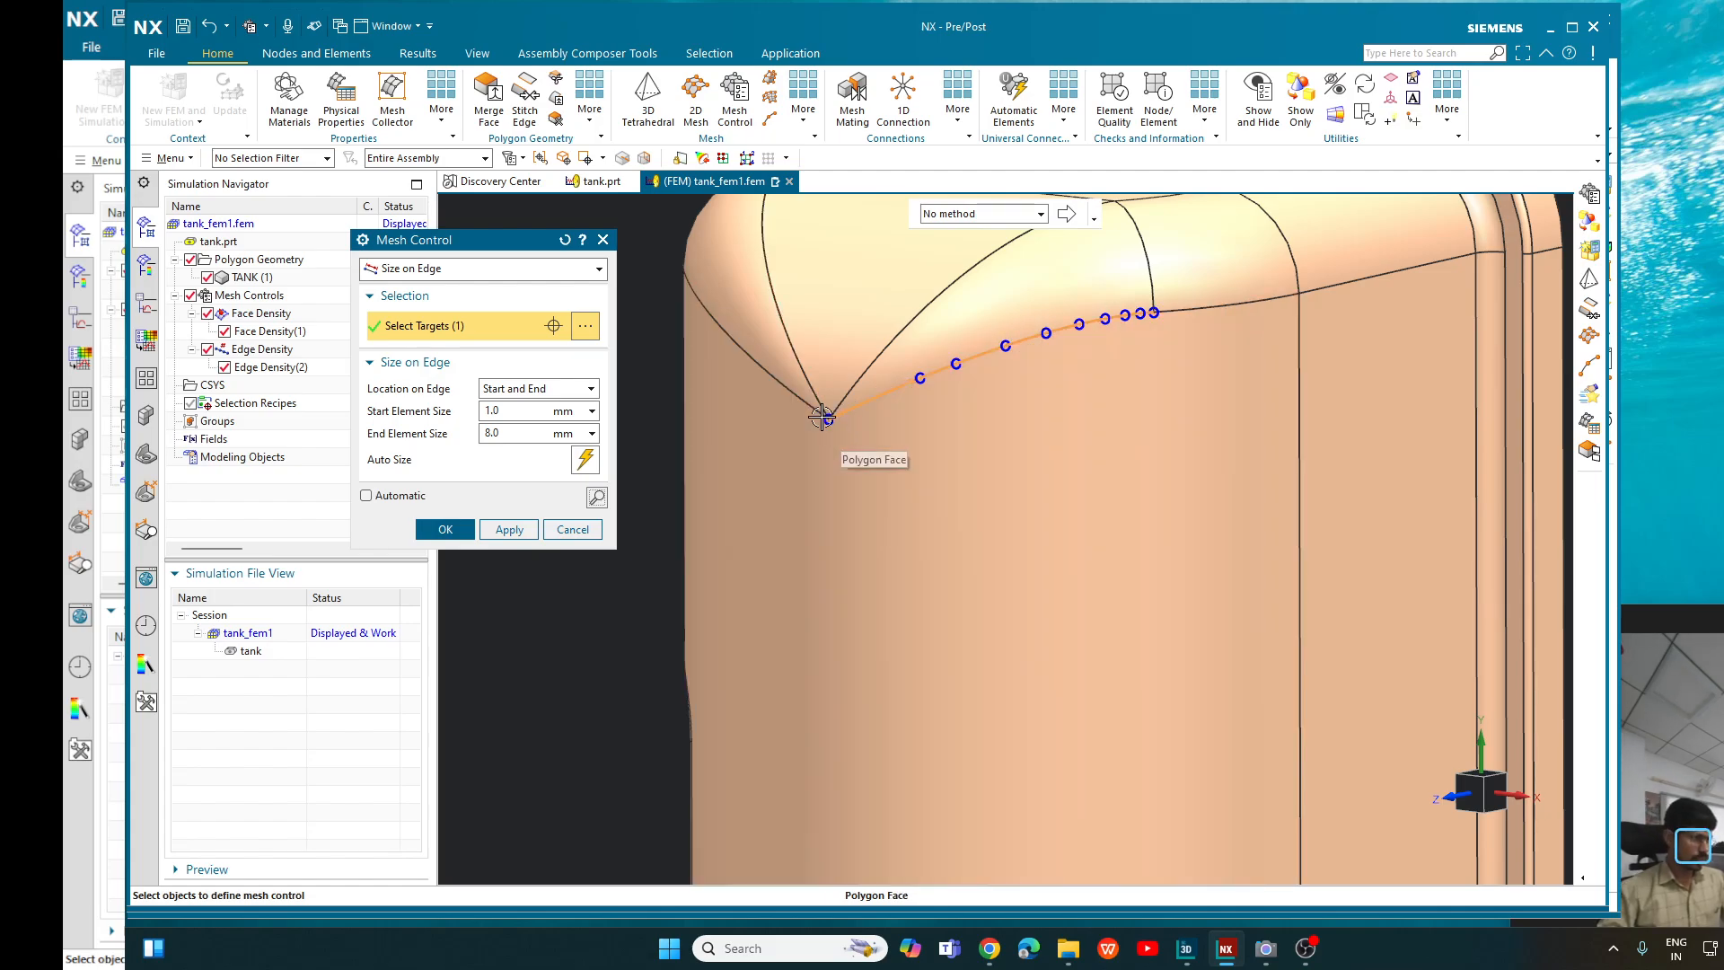
- Preview the edge's node distribution with only the 8 mm End size, followed by only the 1 mm Start size
left_click(530, 388)
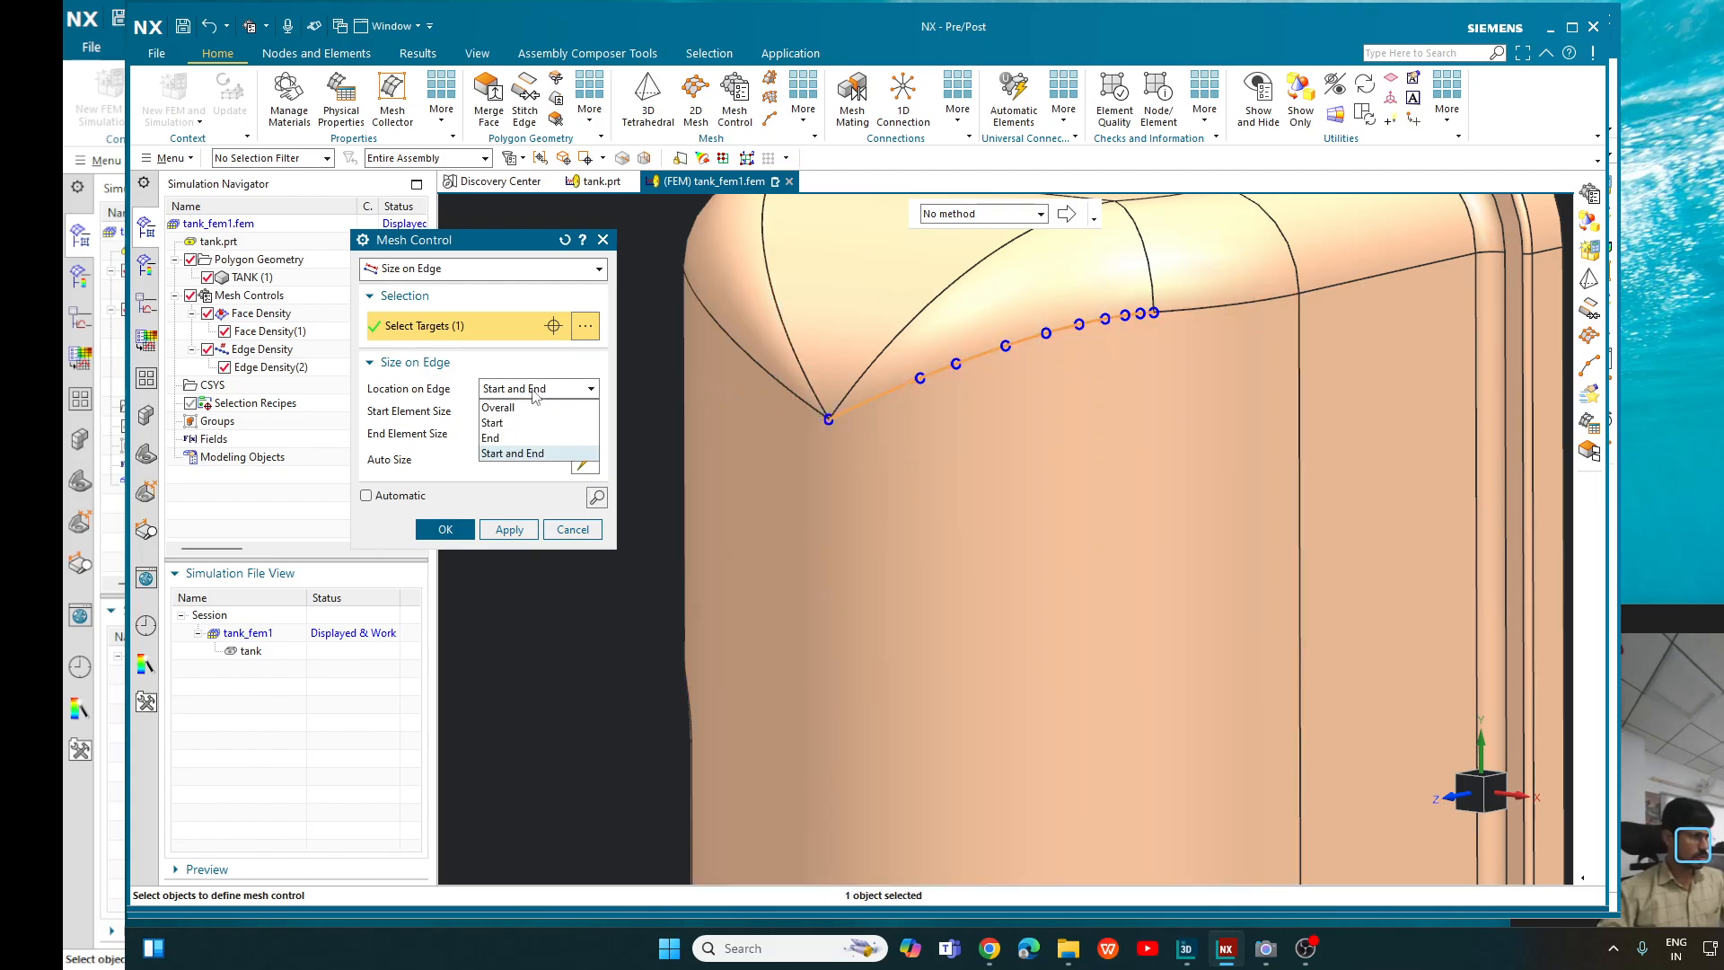
left_click(522, 439)
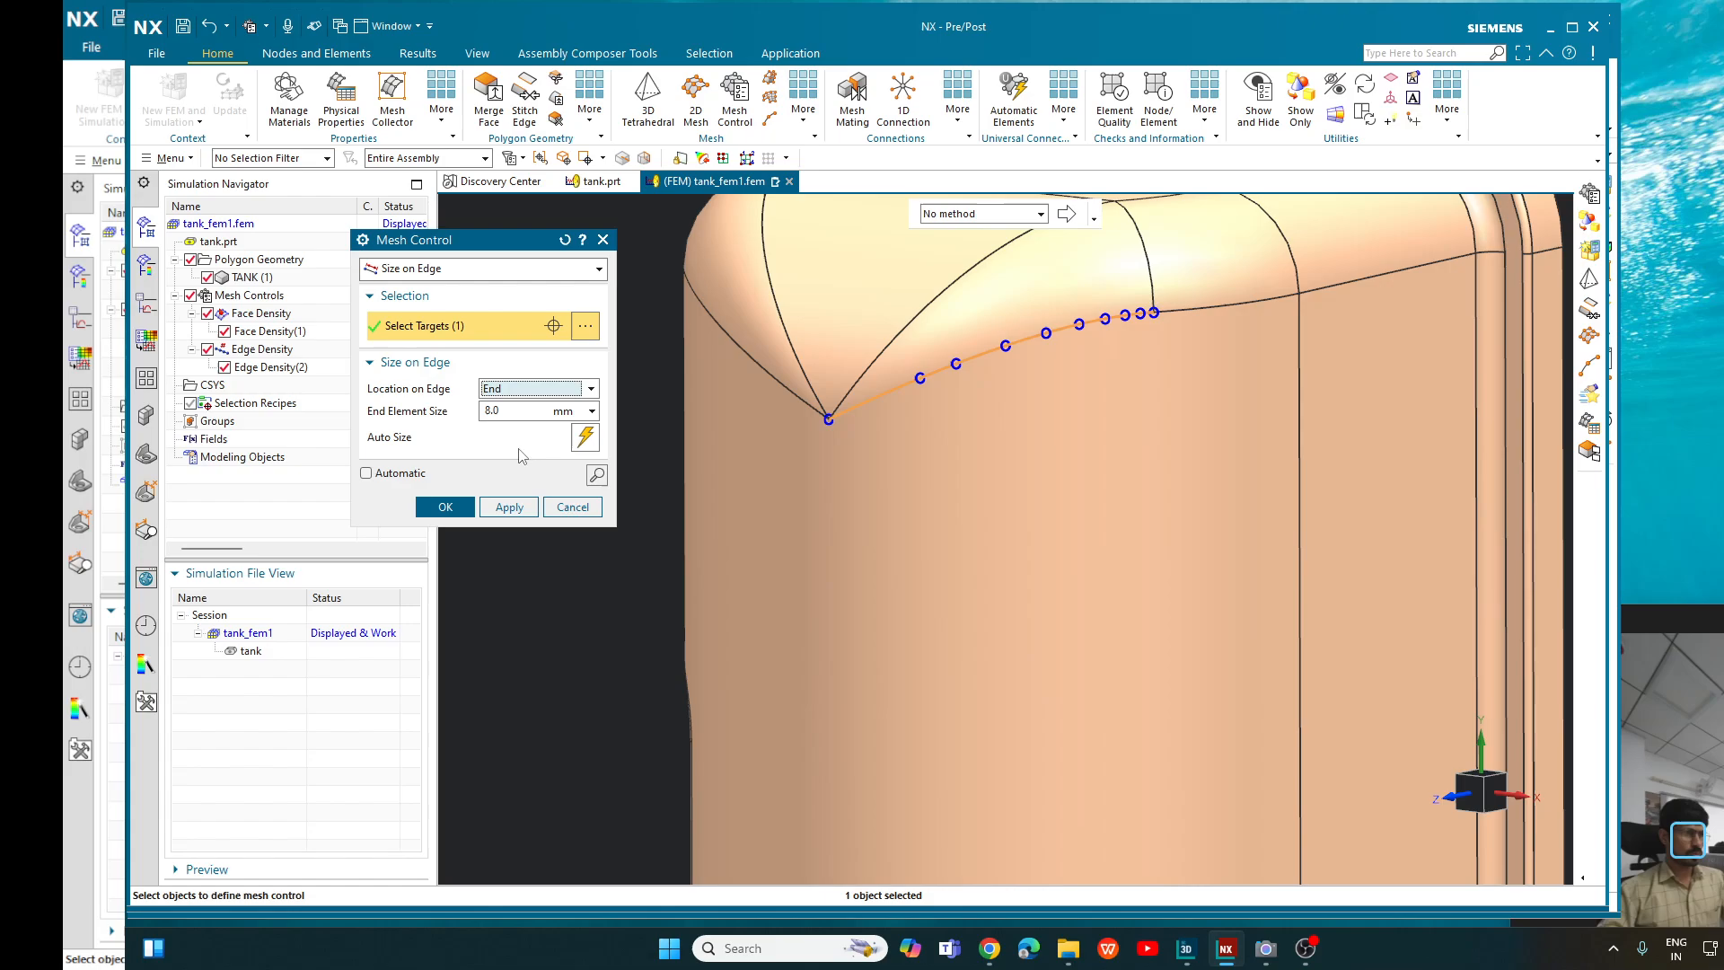
left_click(597, 474)
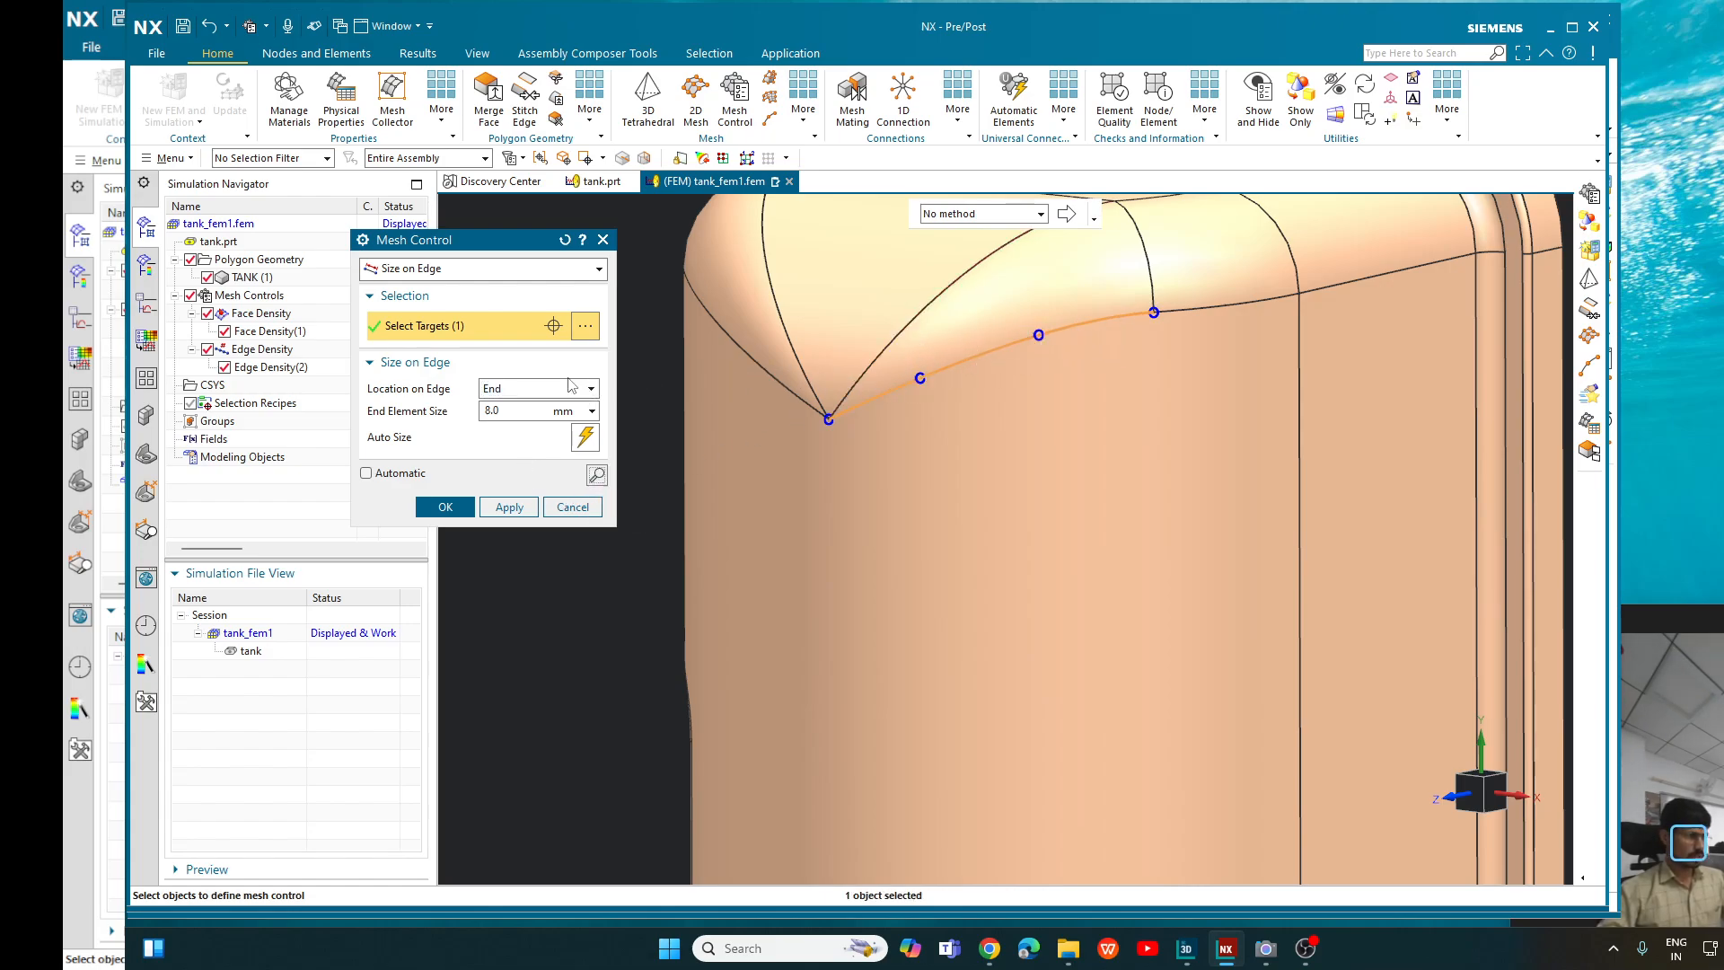
left_click(542, 389)
left_click(544, 418)
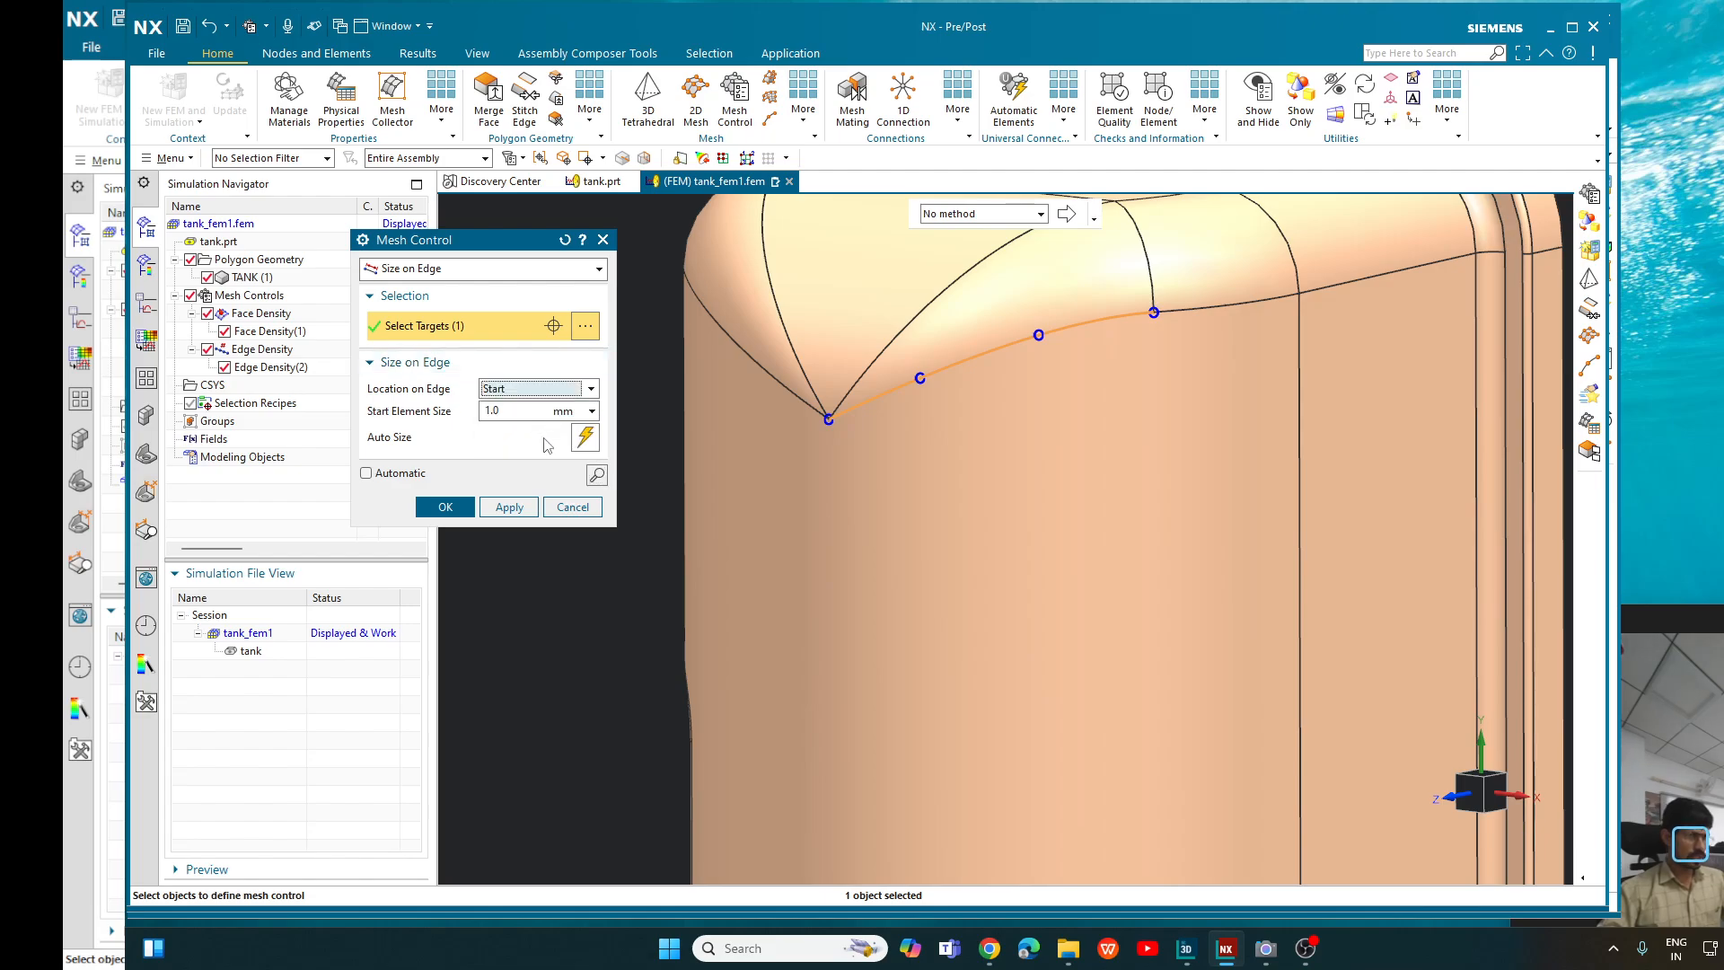
left_click(594, 476)
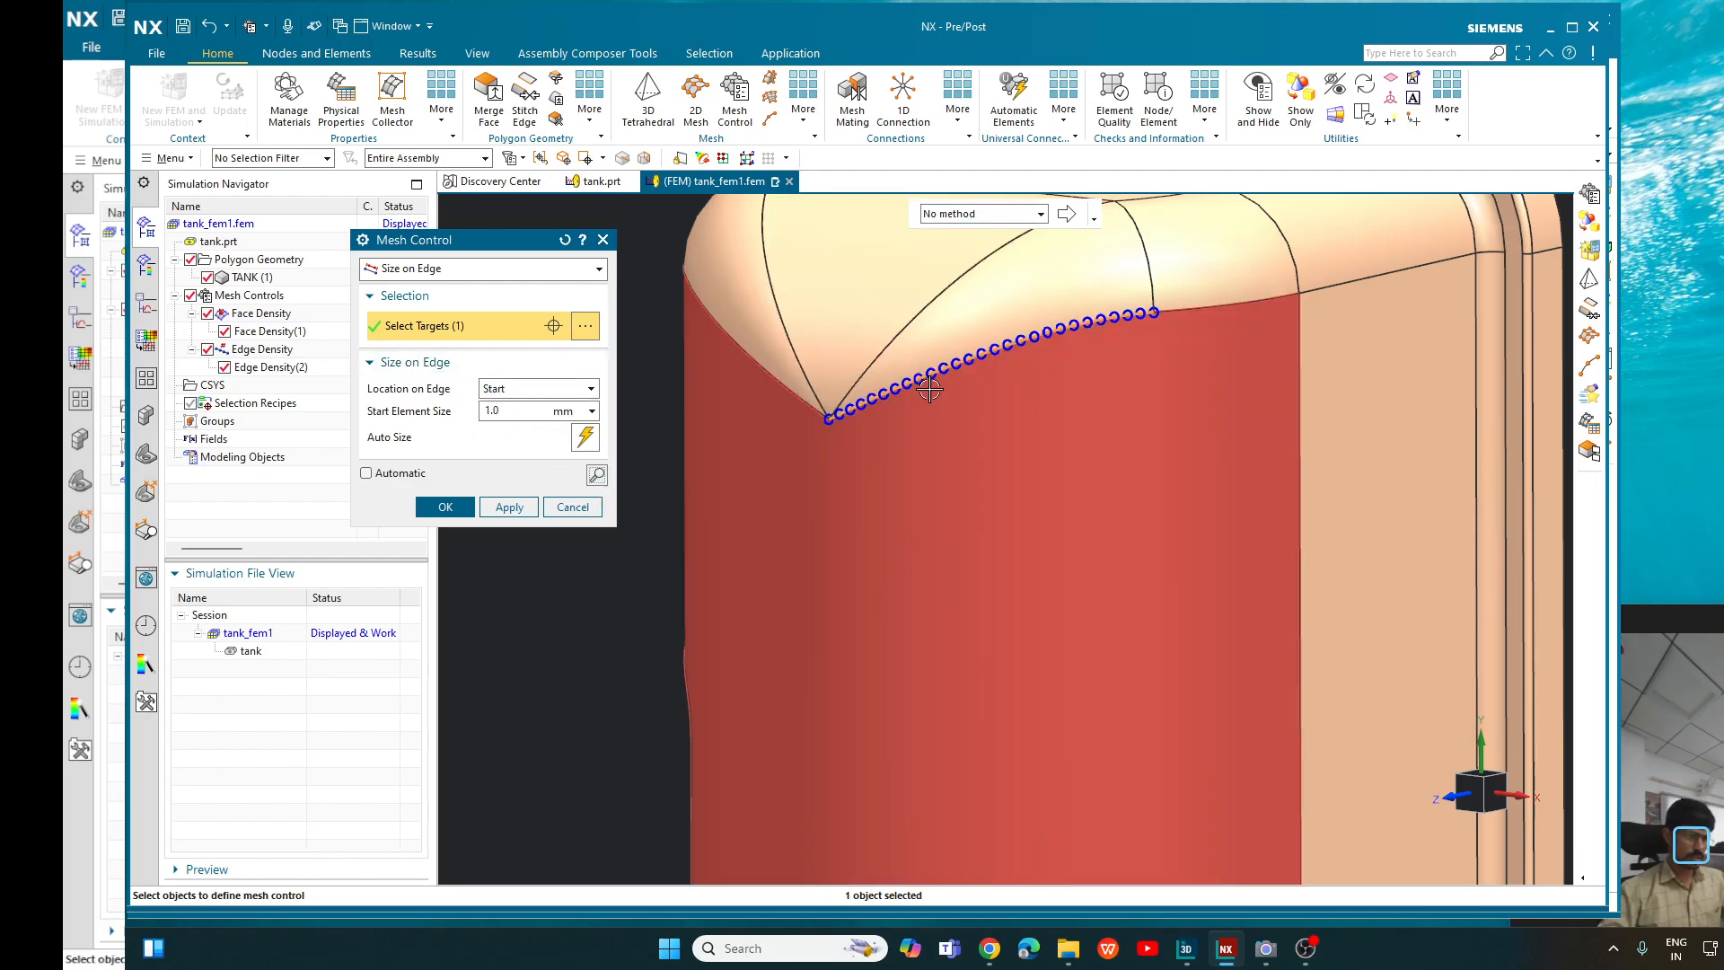
scroll(920, 379, "up", 3)
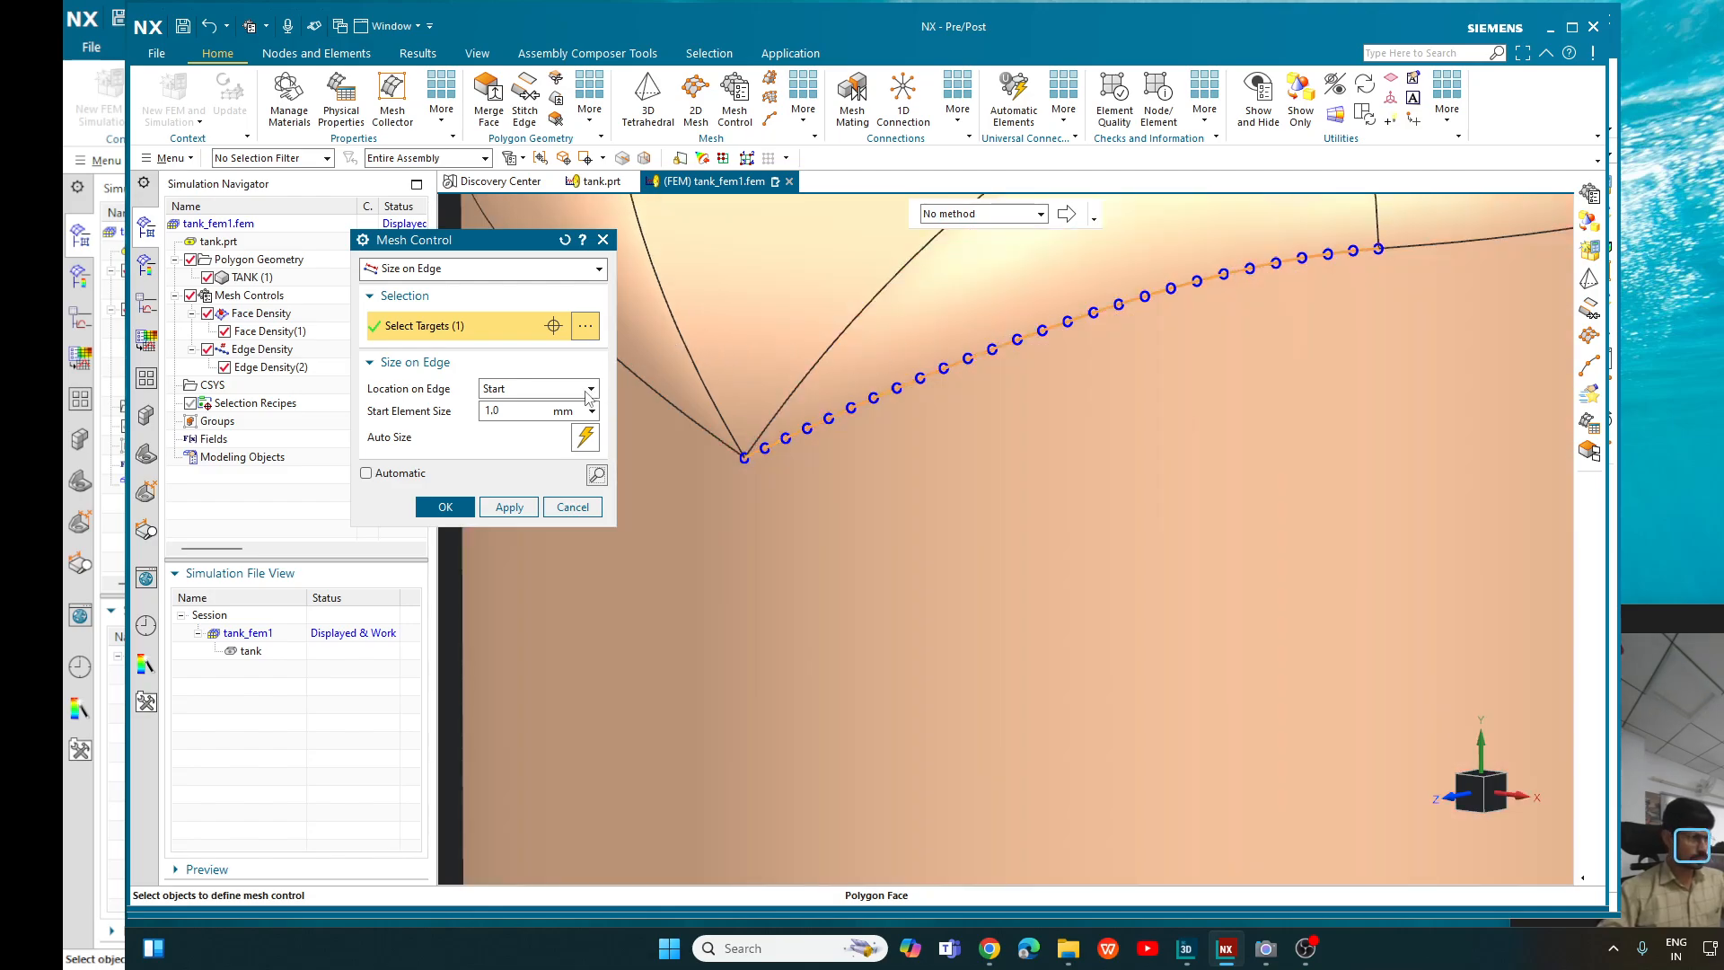
- Set the edge sizing location back to Start and End and enable the automatic preview
left_click(589, 393)
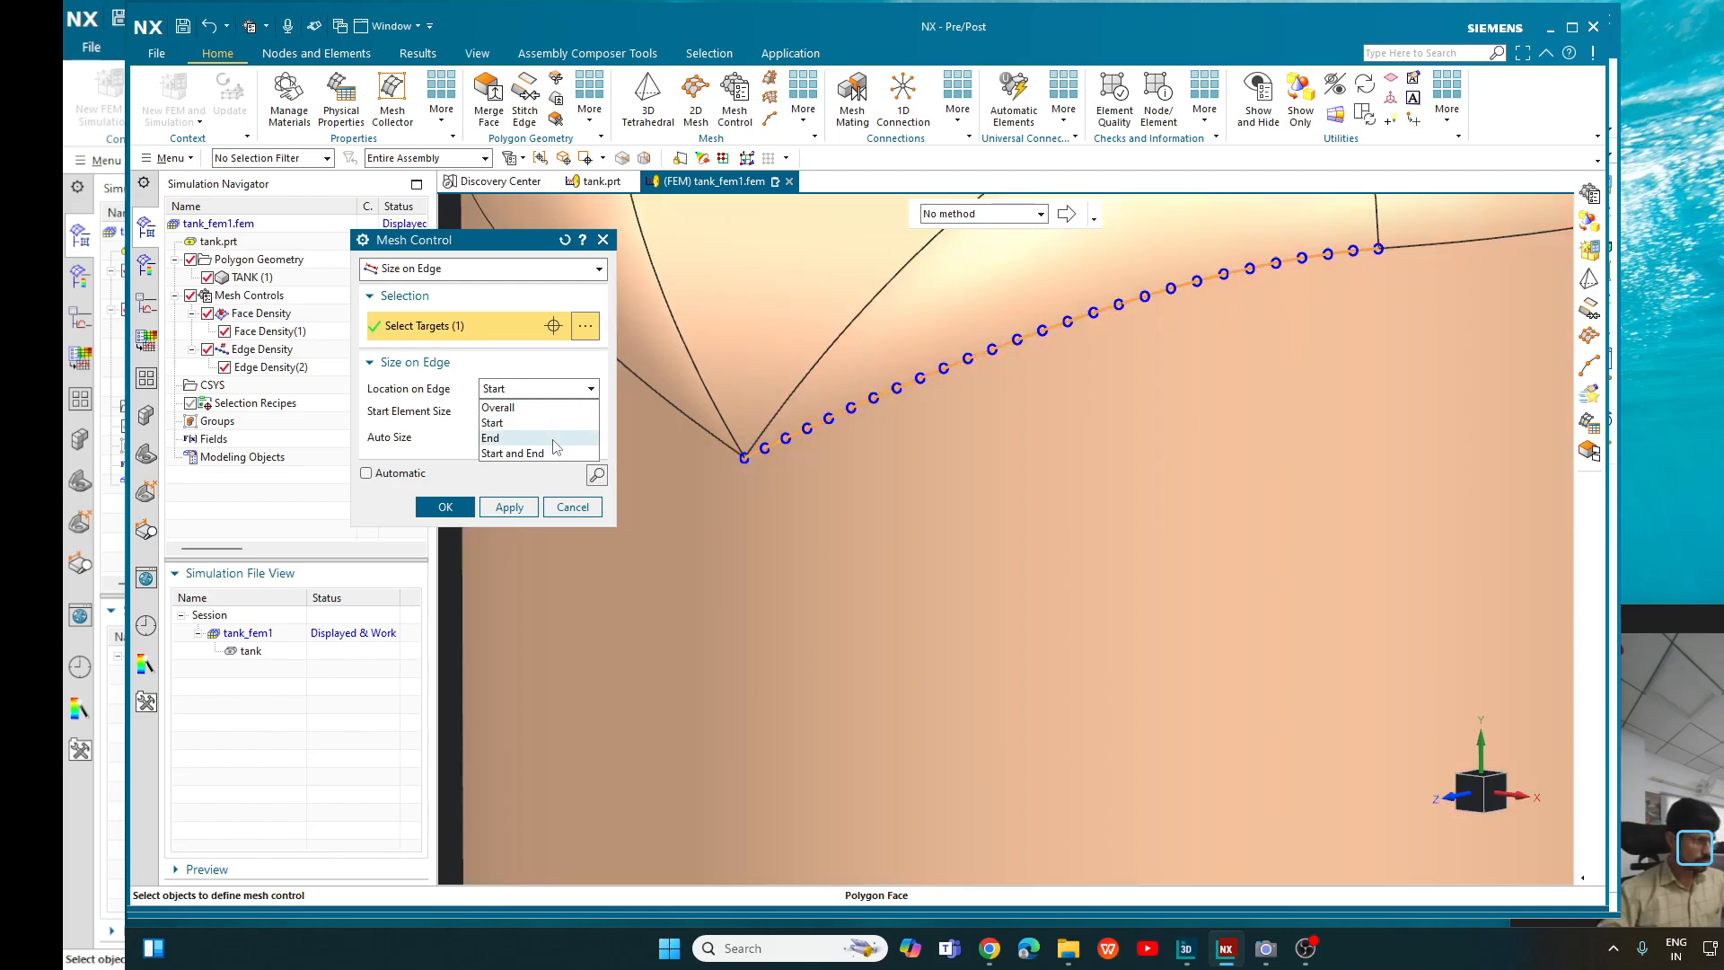
left_click(555, 437)
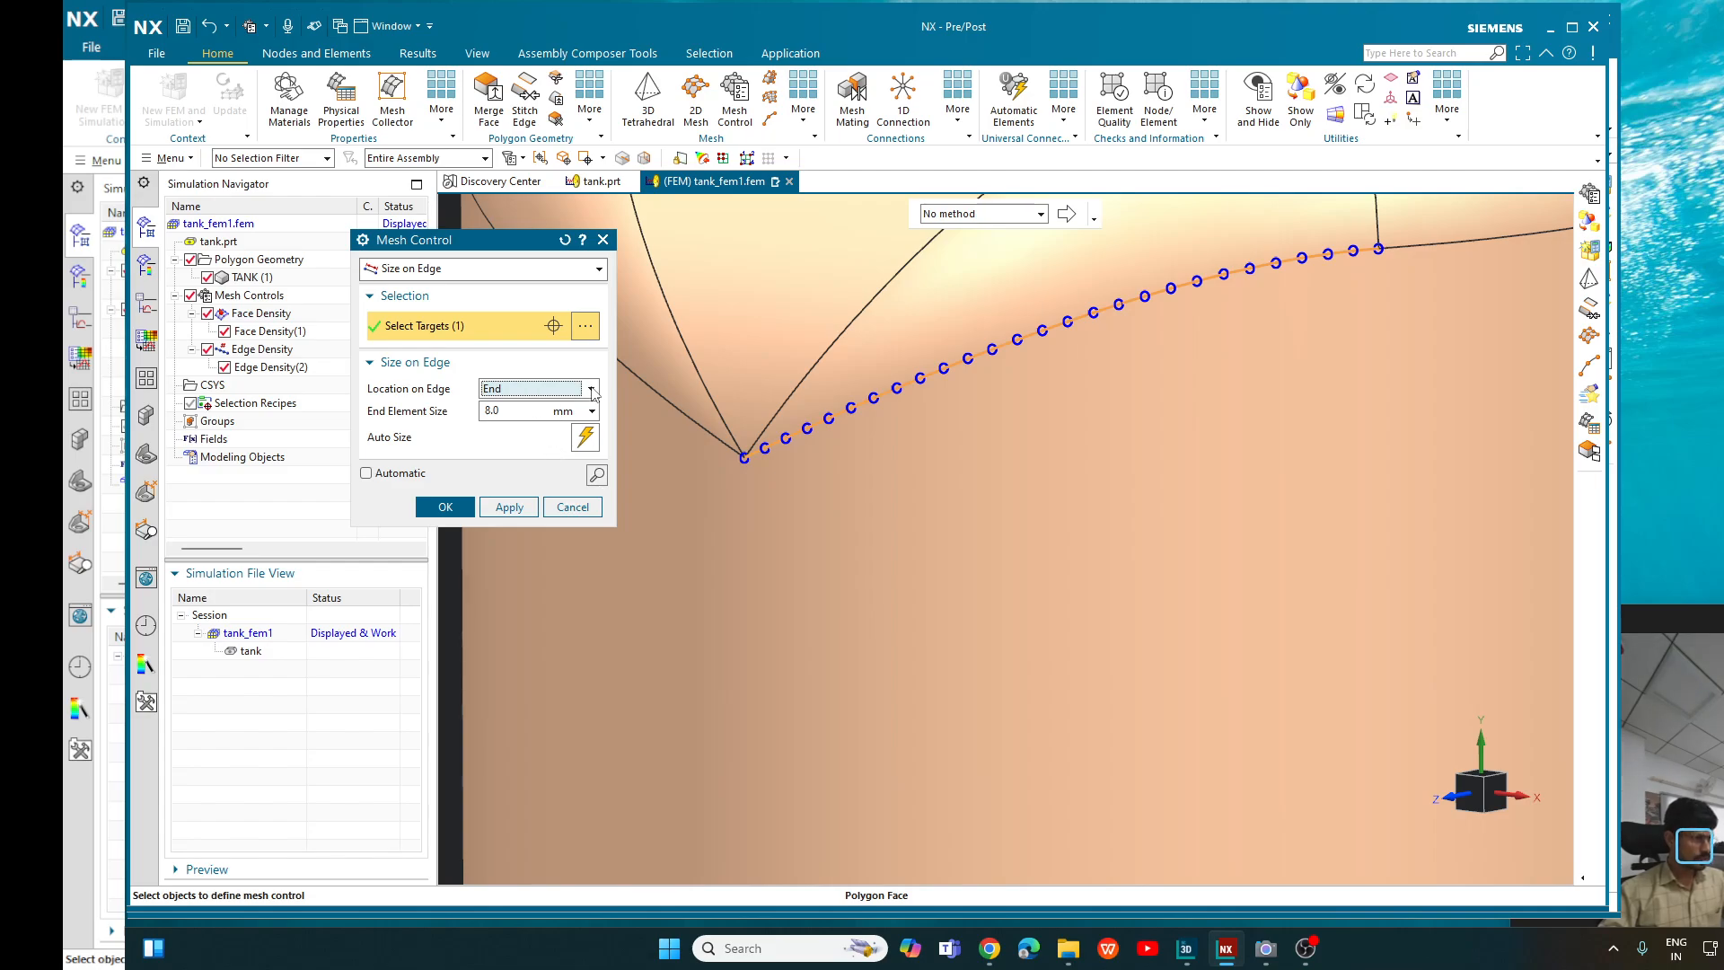
left_click(591, 388)
left_click(544, 442)
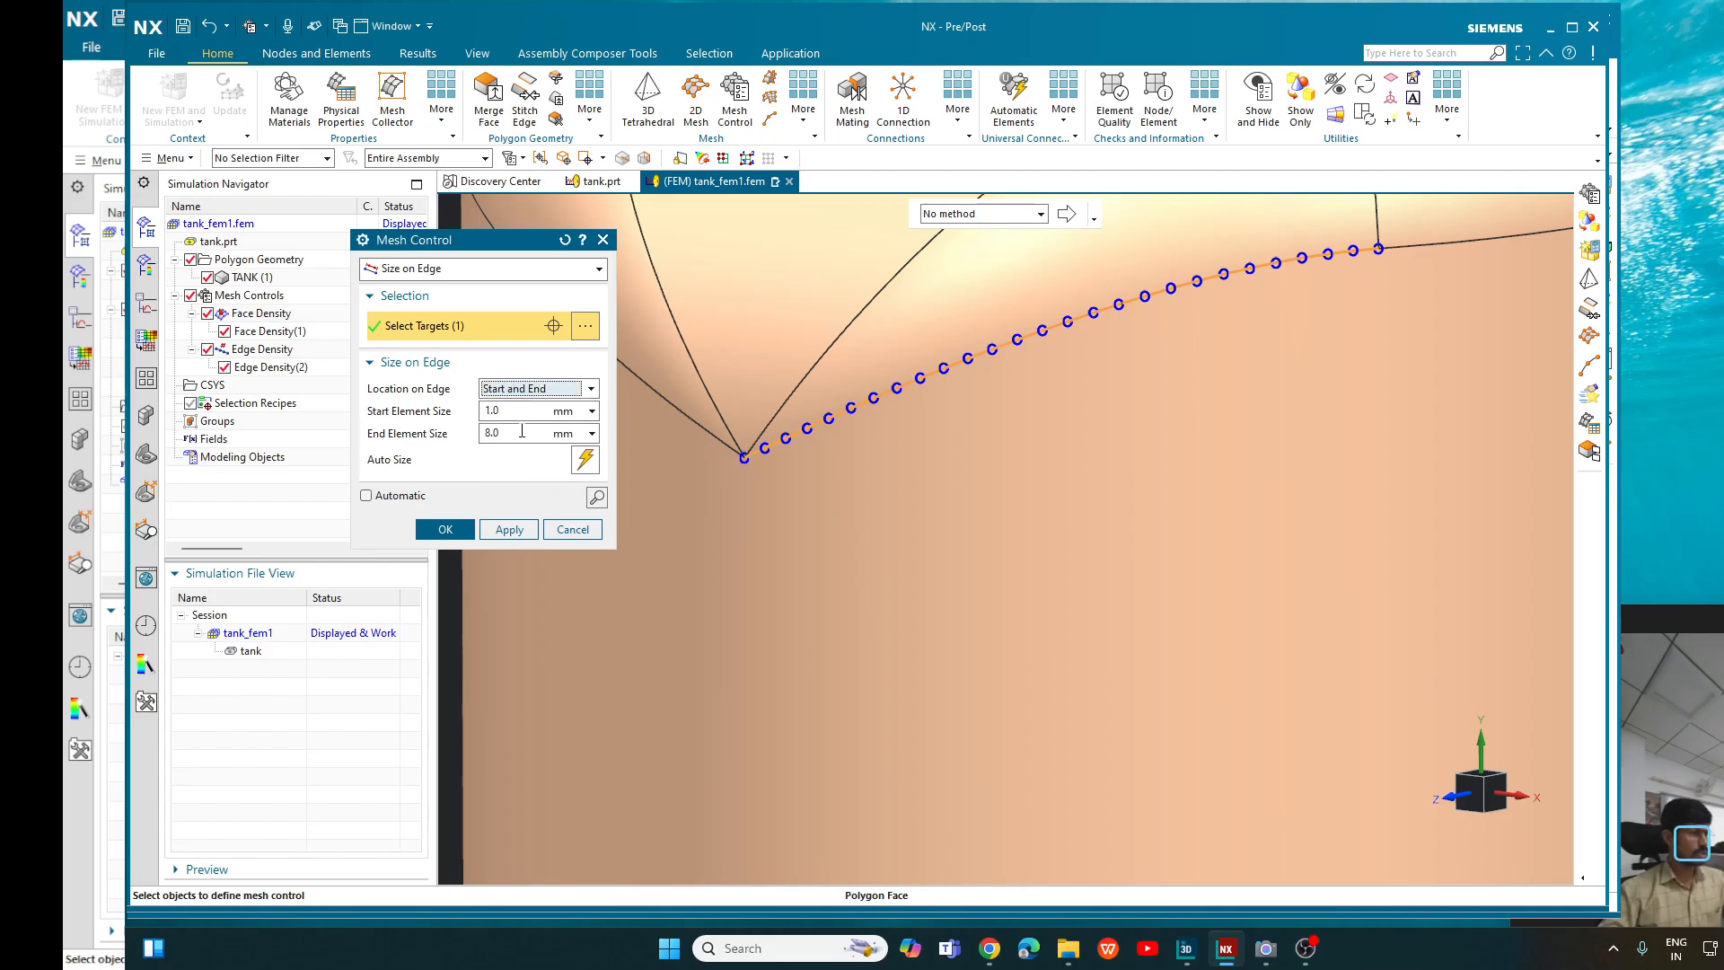
left_click_drag(522, 430, 479, 432)
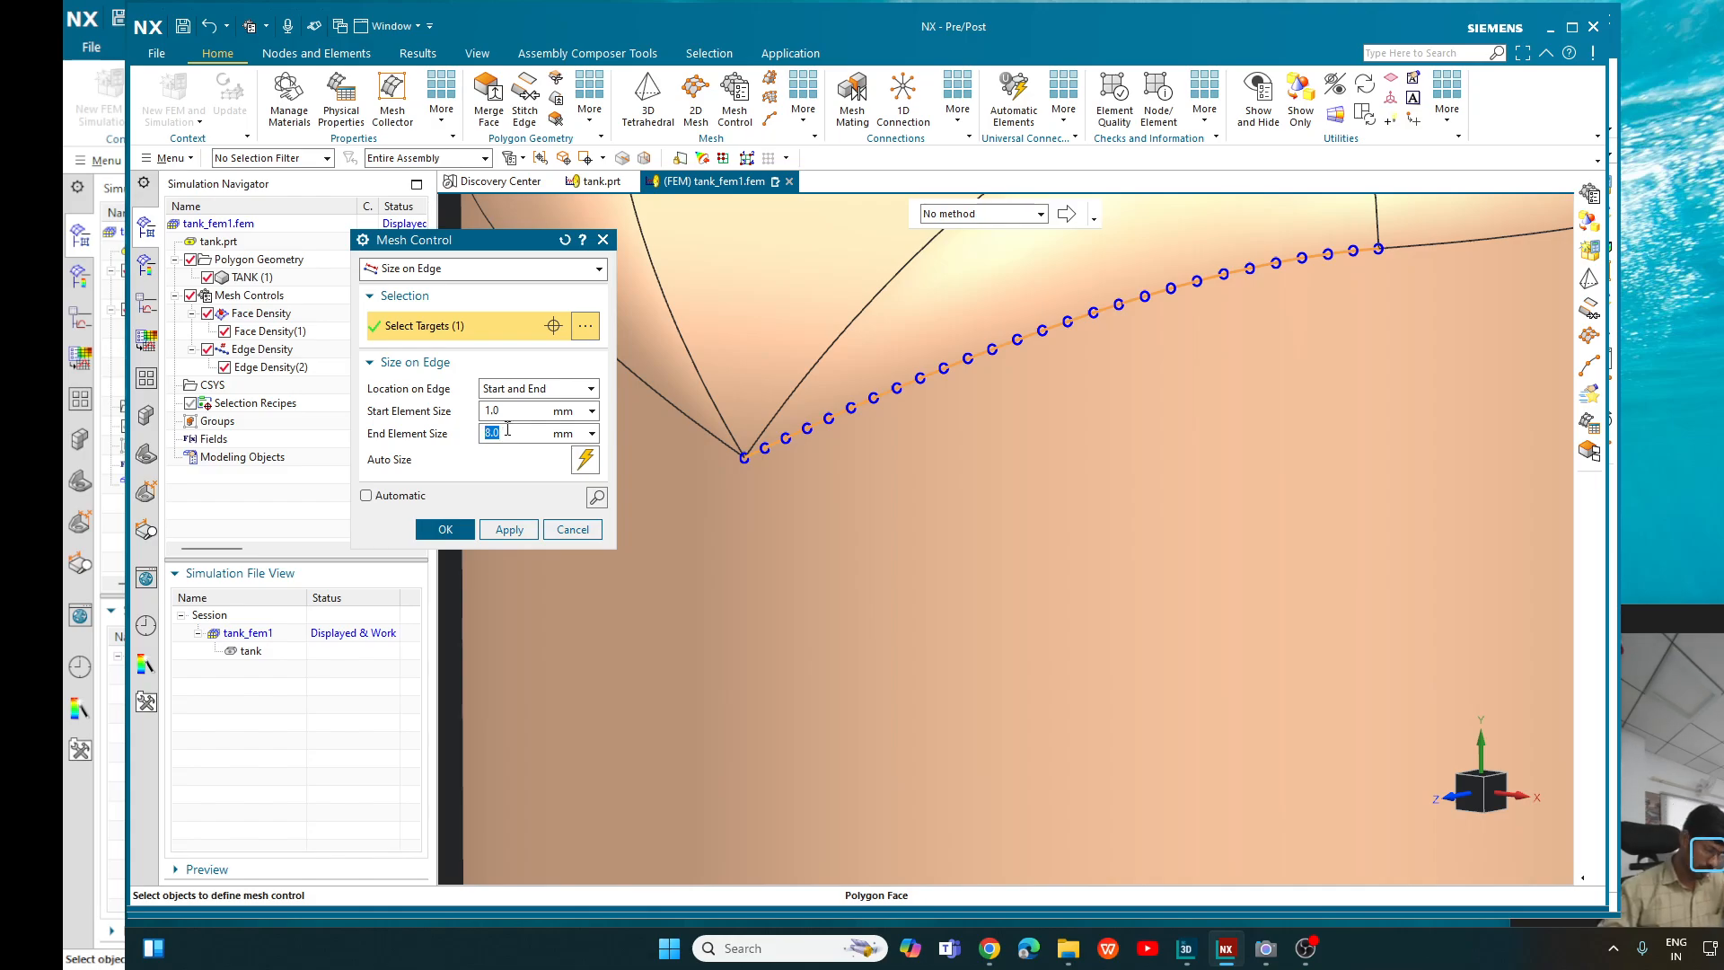
left_click(366, 498)
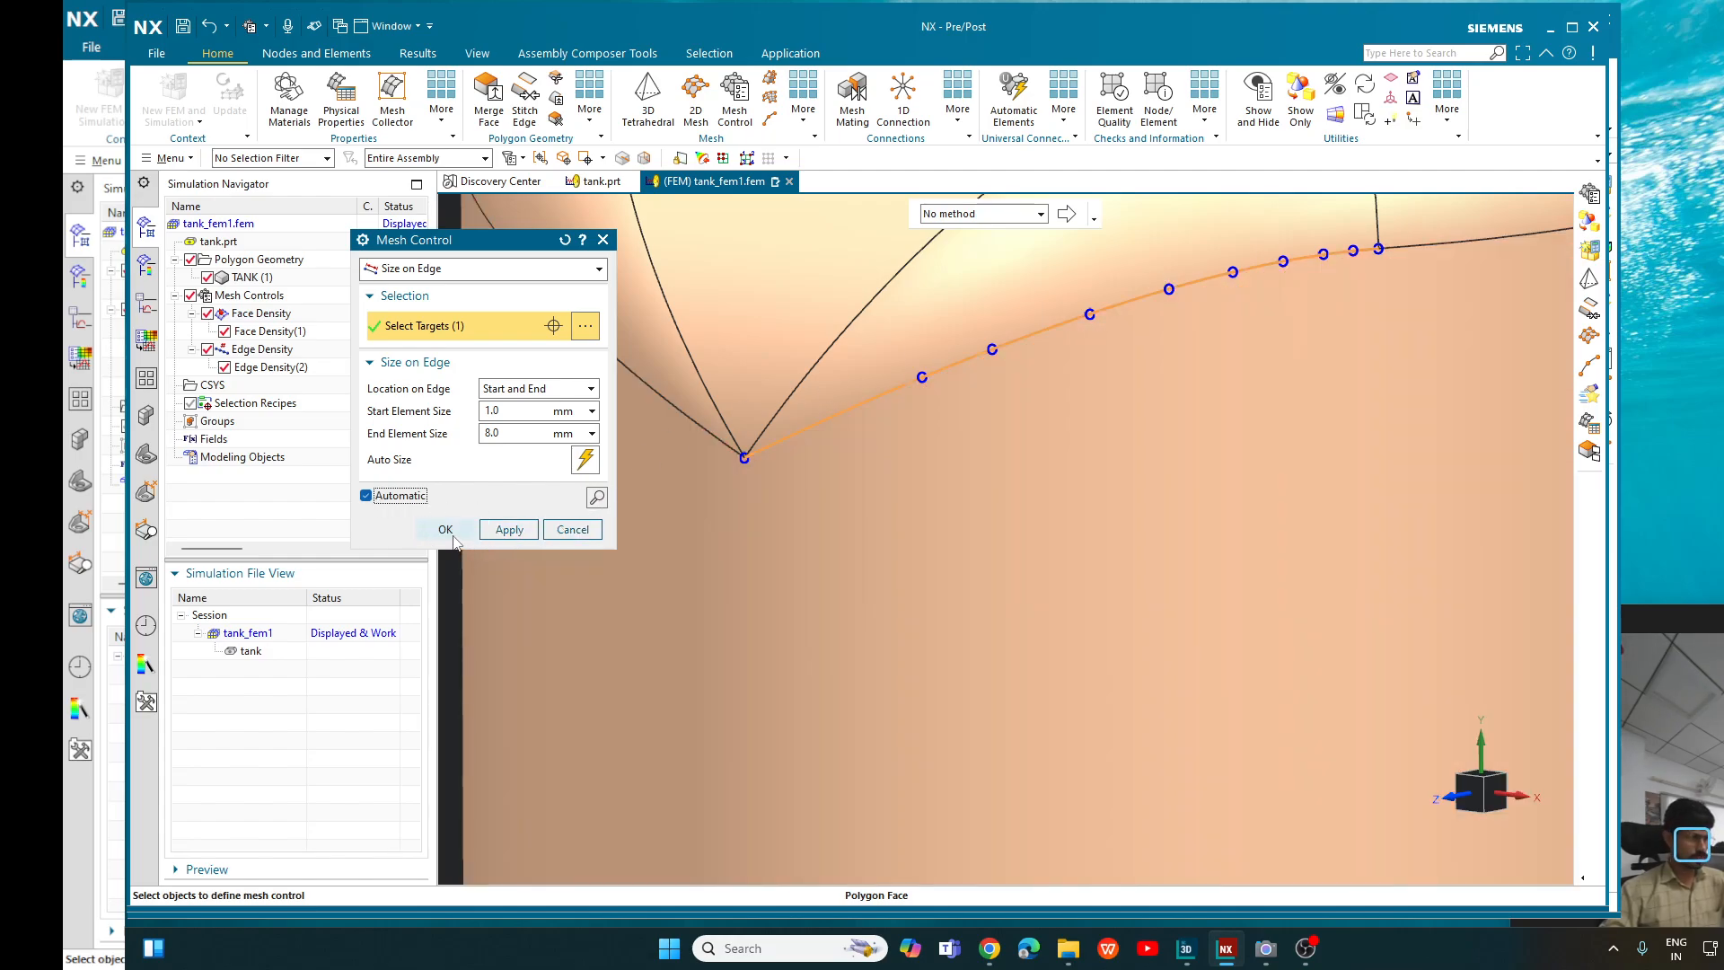
- Create the Size on Edge control with the 1 mm start and 8 mm end sizes, and bring the whole tank into view
left_click(449, 531)
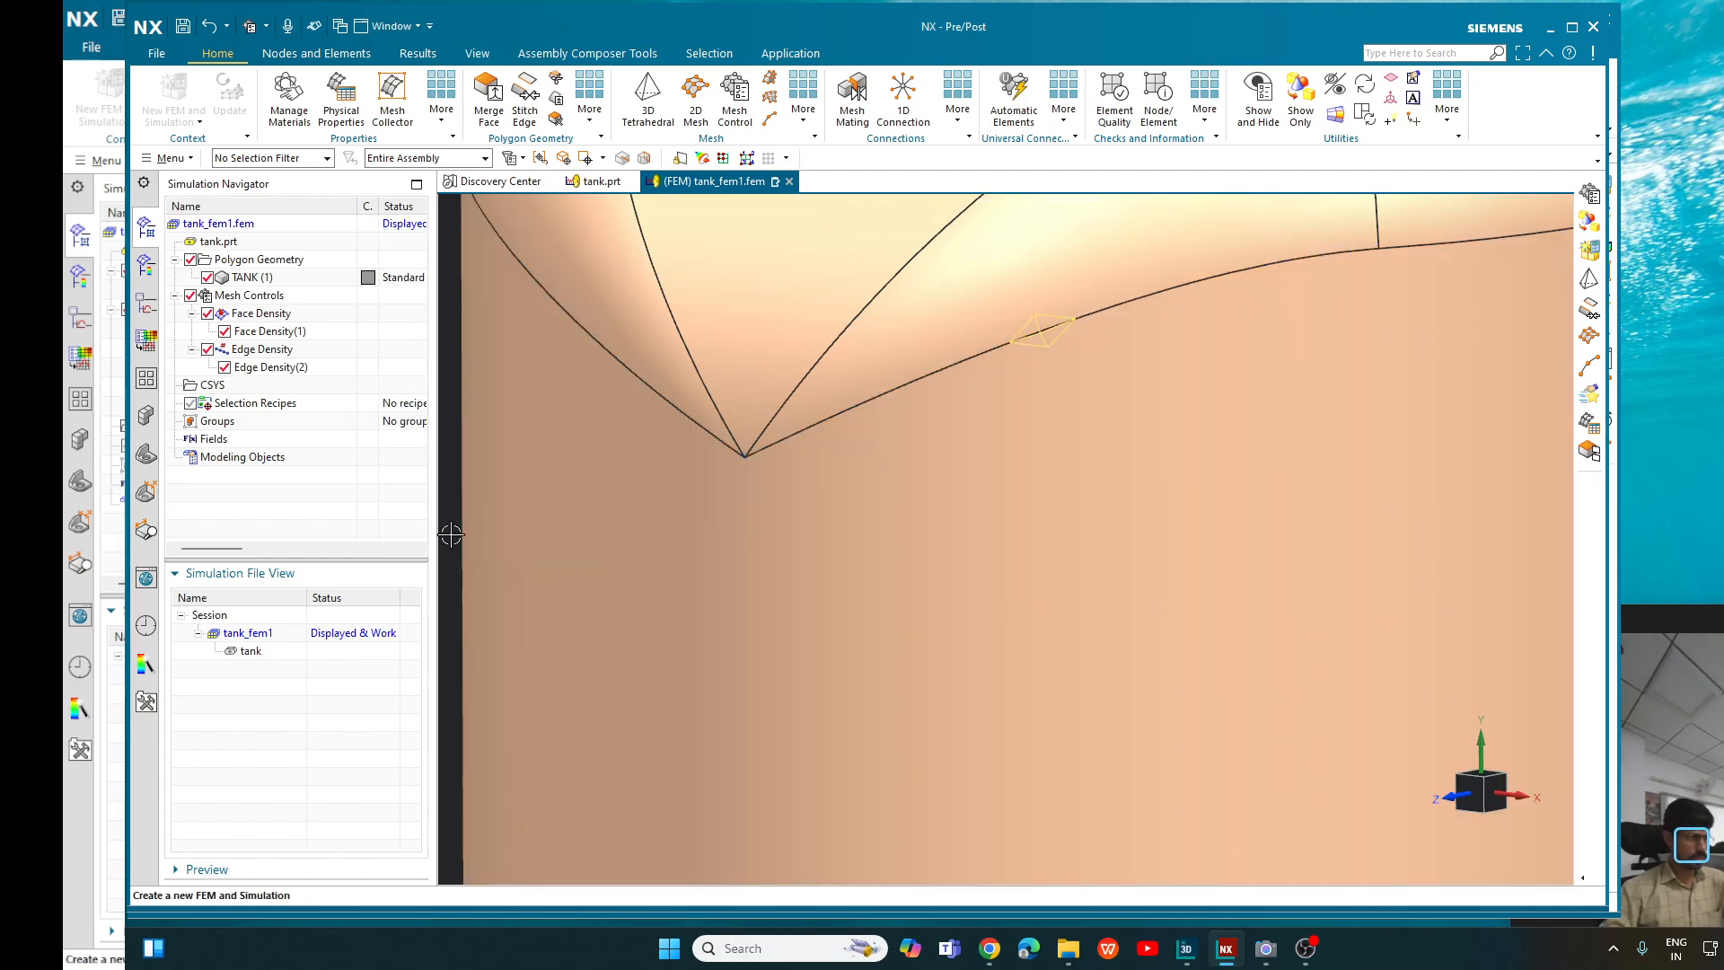
scroll(1011, 469, "down", 5)
scroll(1210, 448, "down", 2)
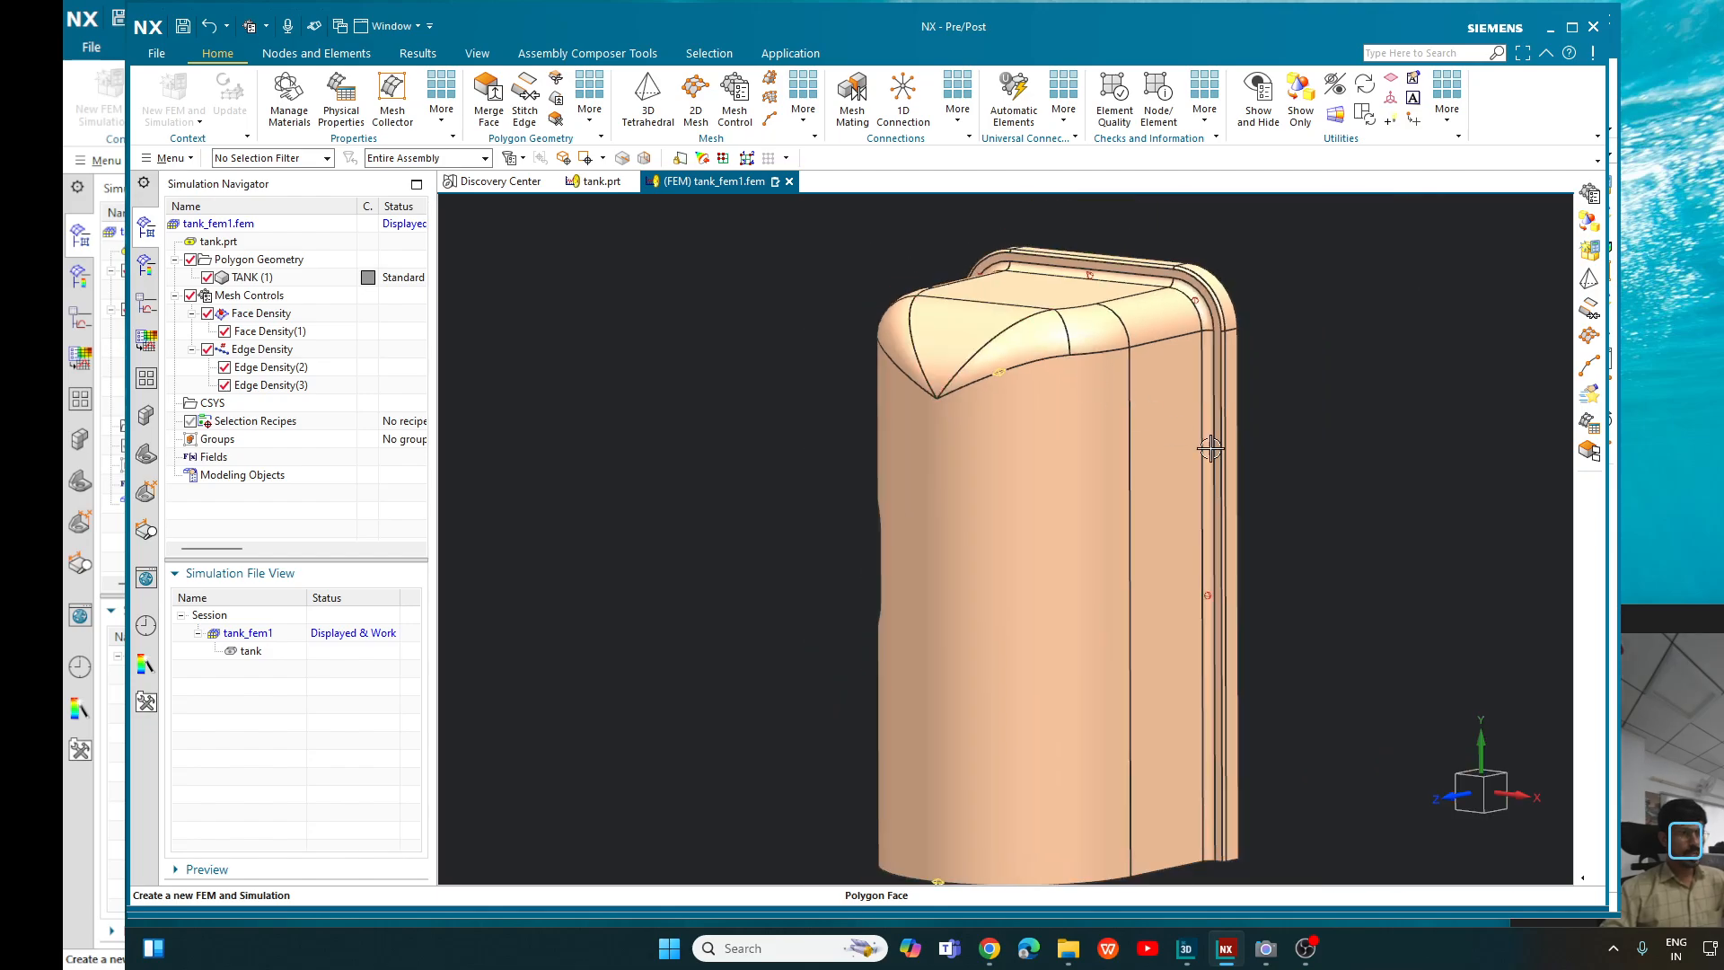
middle_click_drag(1210, 448, 792, 371)
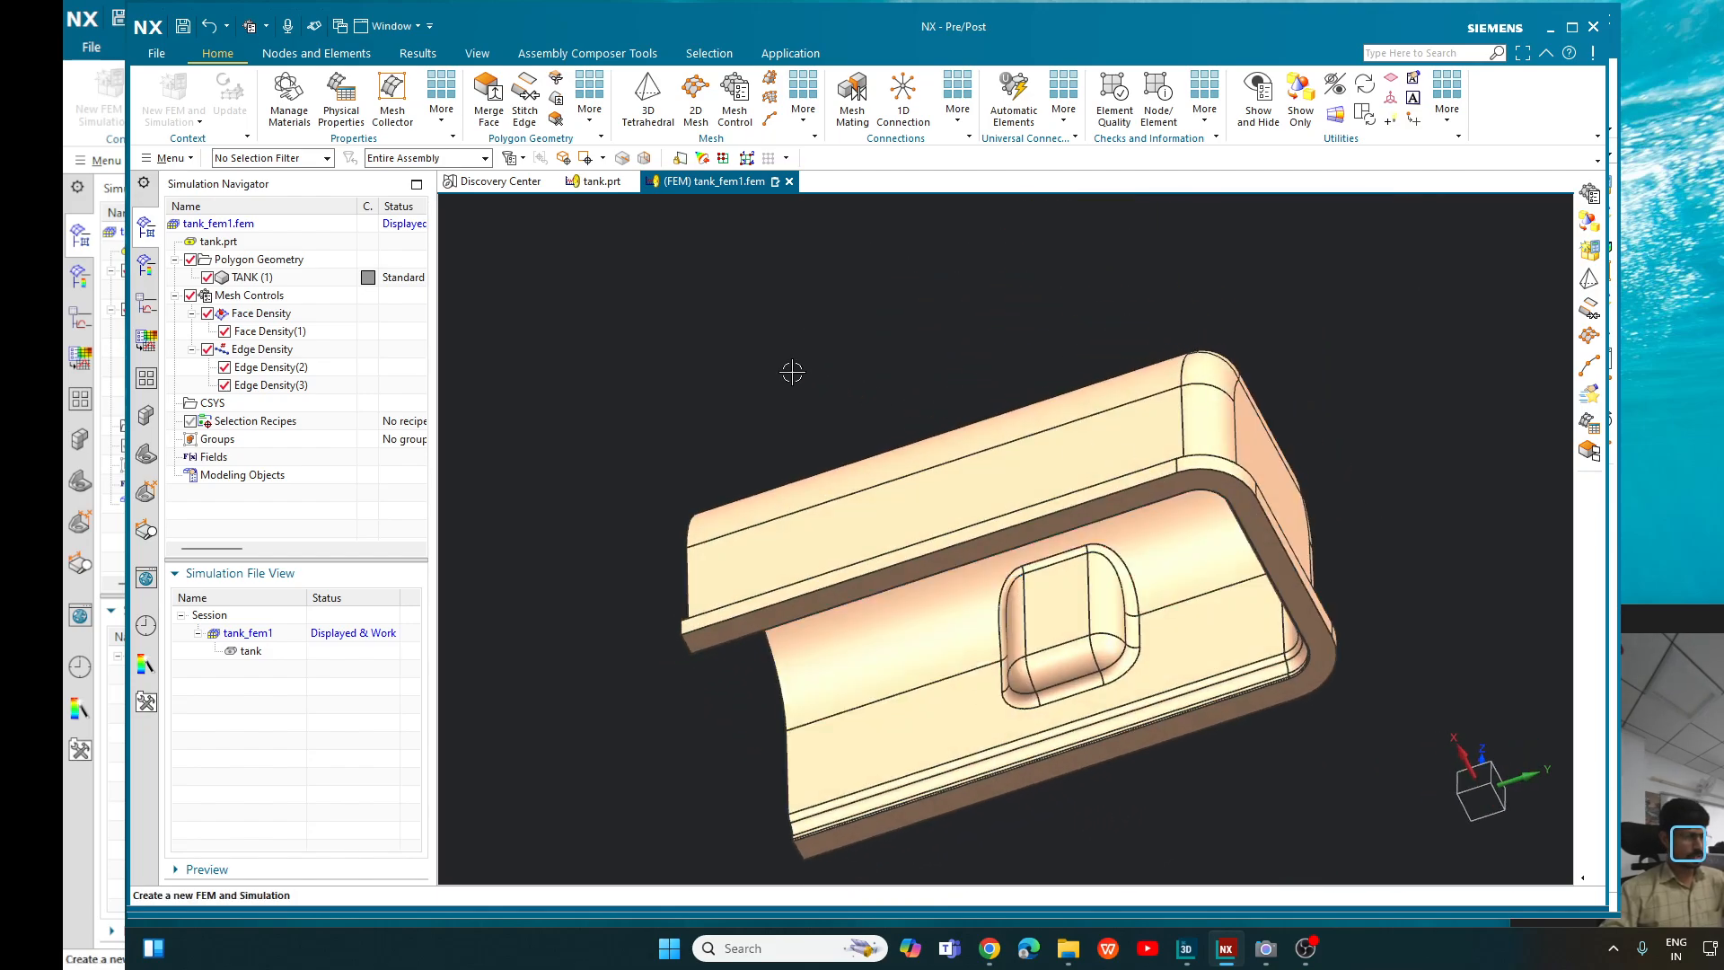
- Start a 3D tetrahedral mesh on the entire tank body with CTETRA(10) elements and a 1.5 mm element size
left_click(649, 103)
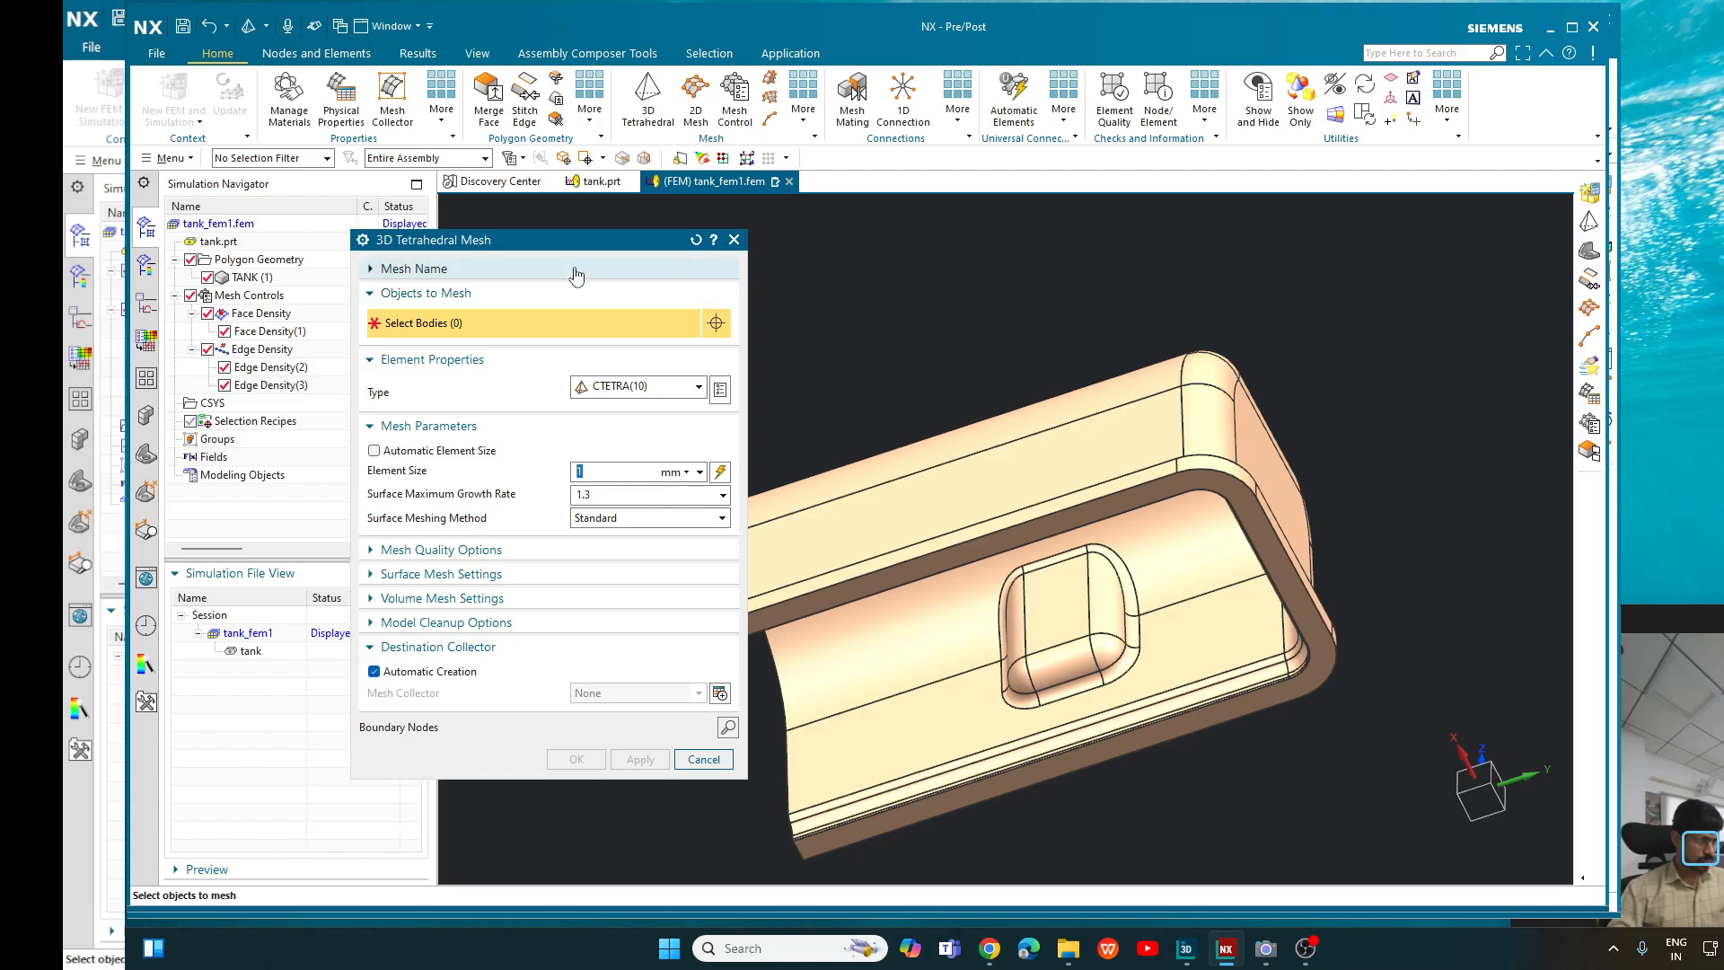
left_click_drag(561, 230, 638, 134)
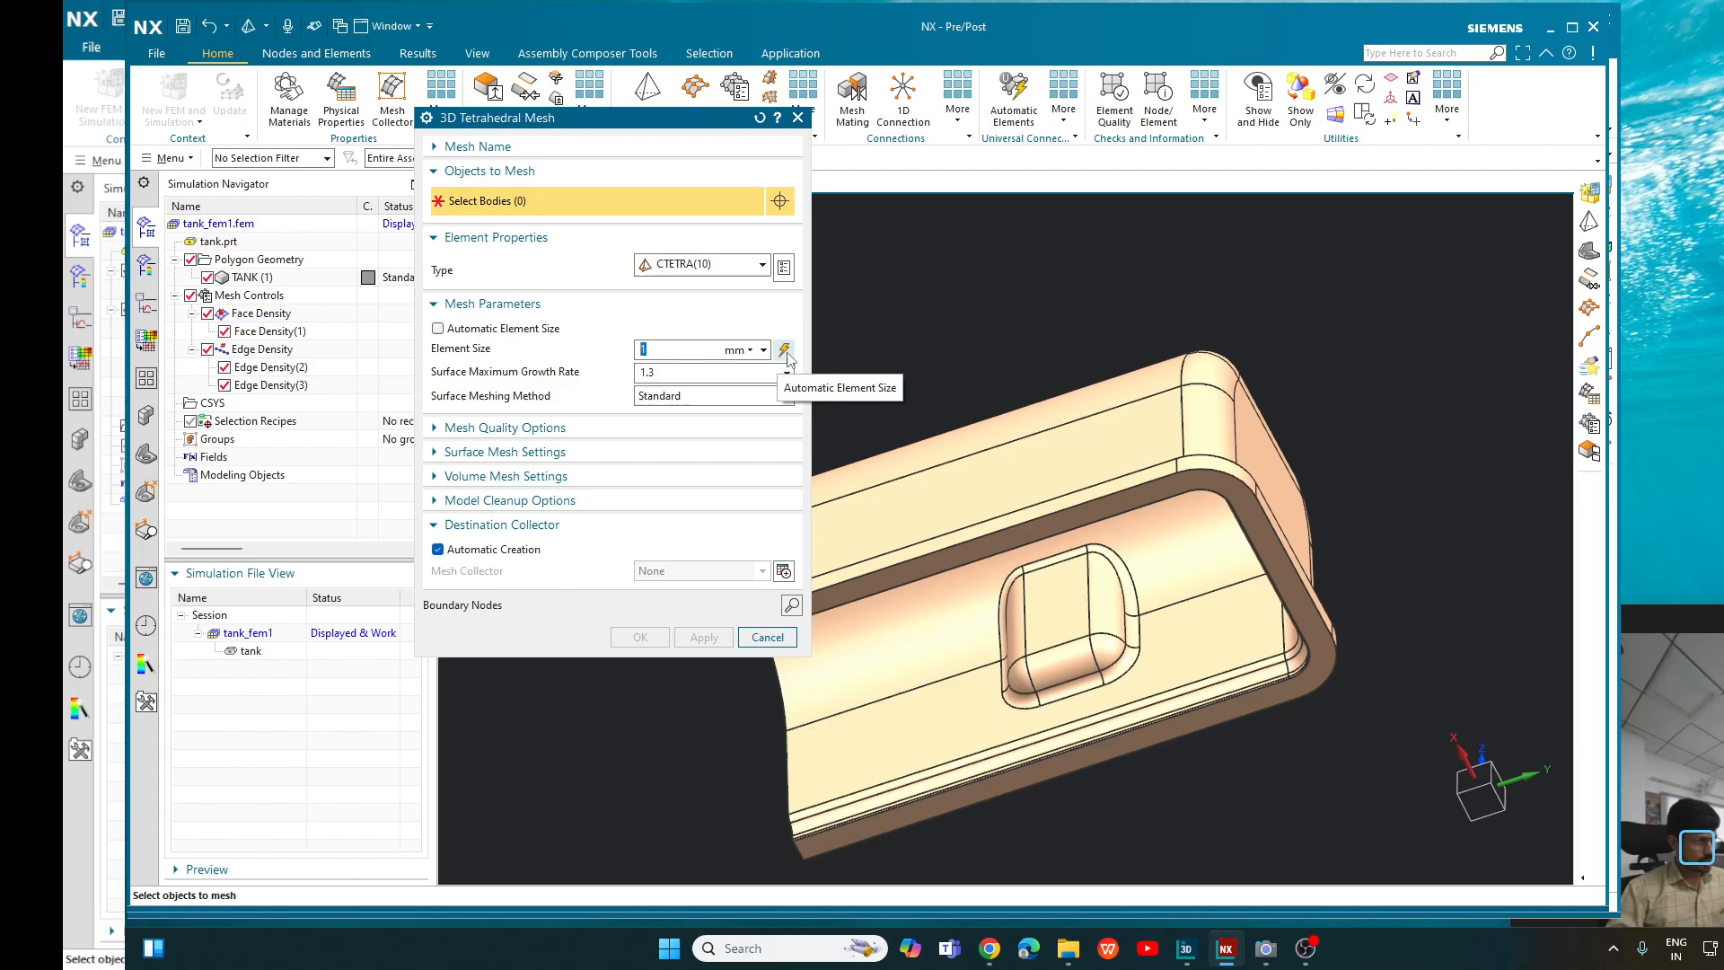
type("1.5")
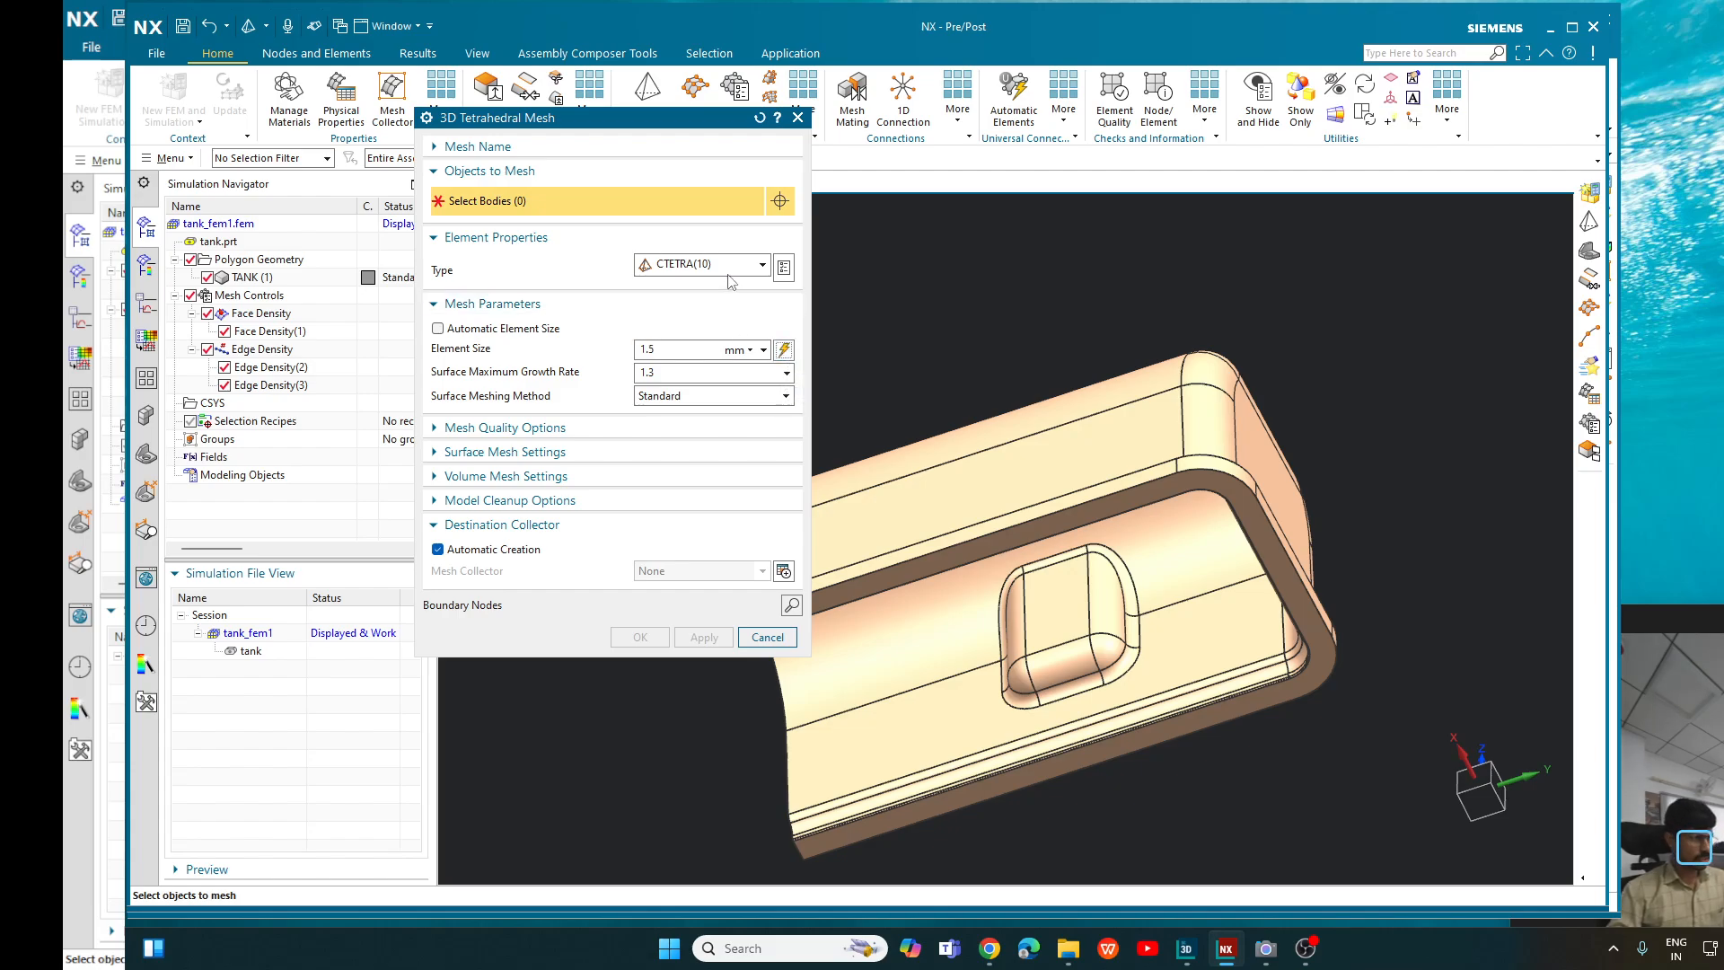
scroll(1153, 316, "down", 2)
left_click_drag(839, 287, 1495, 648)
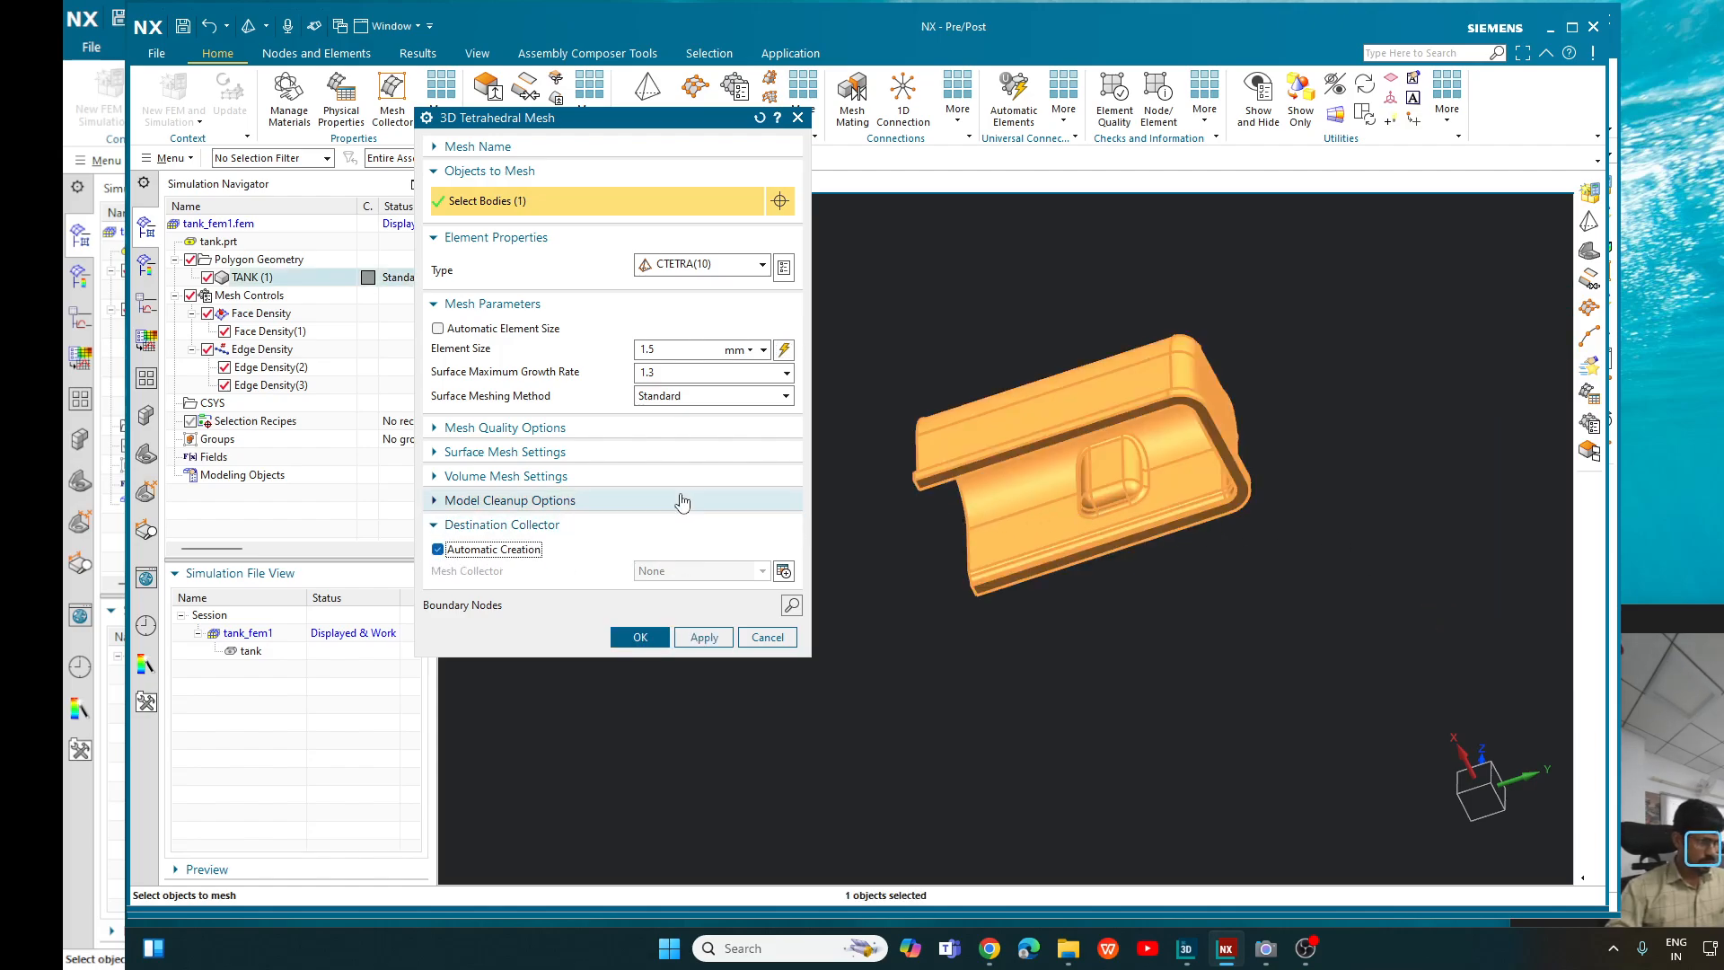
- Replace the element size with the automatically calculated 5.57 mm and generate the tetrahedral mesh
left_click_drag(576, 130, 600, 154)
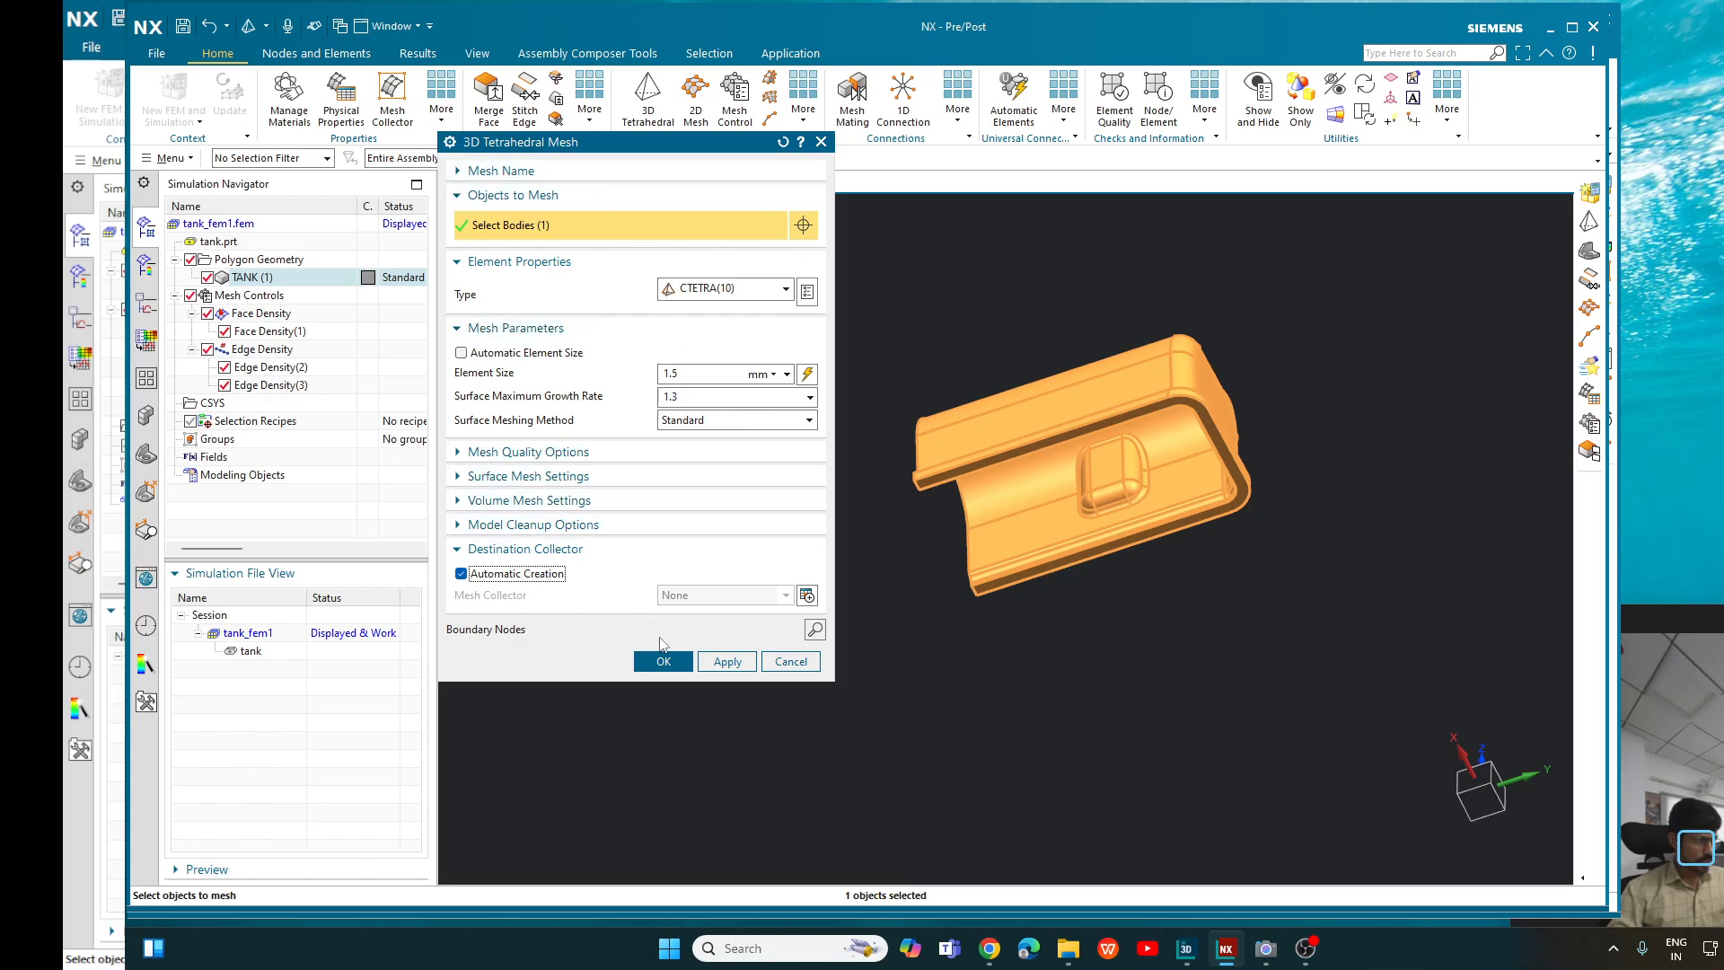
left_click(462, 353)
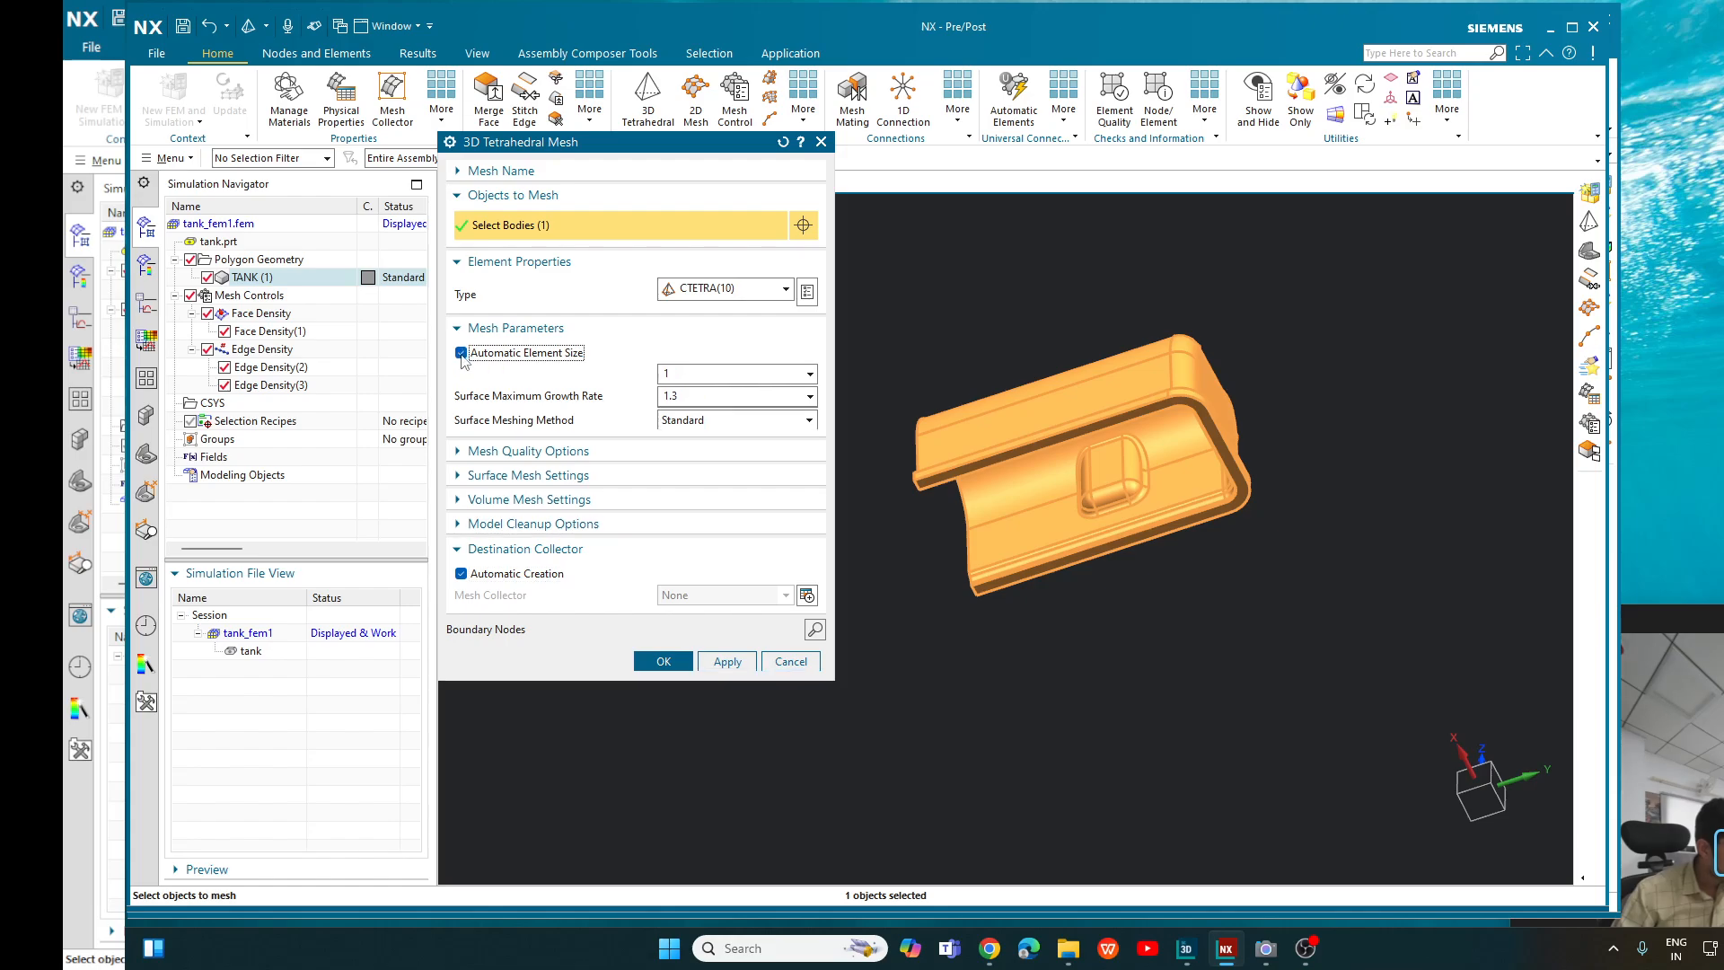
left_click(461, 352)
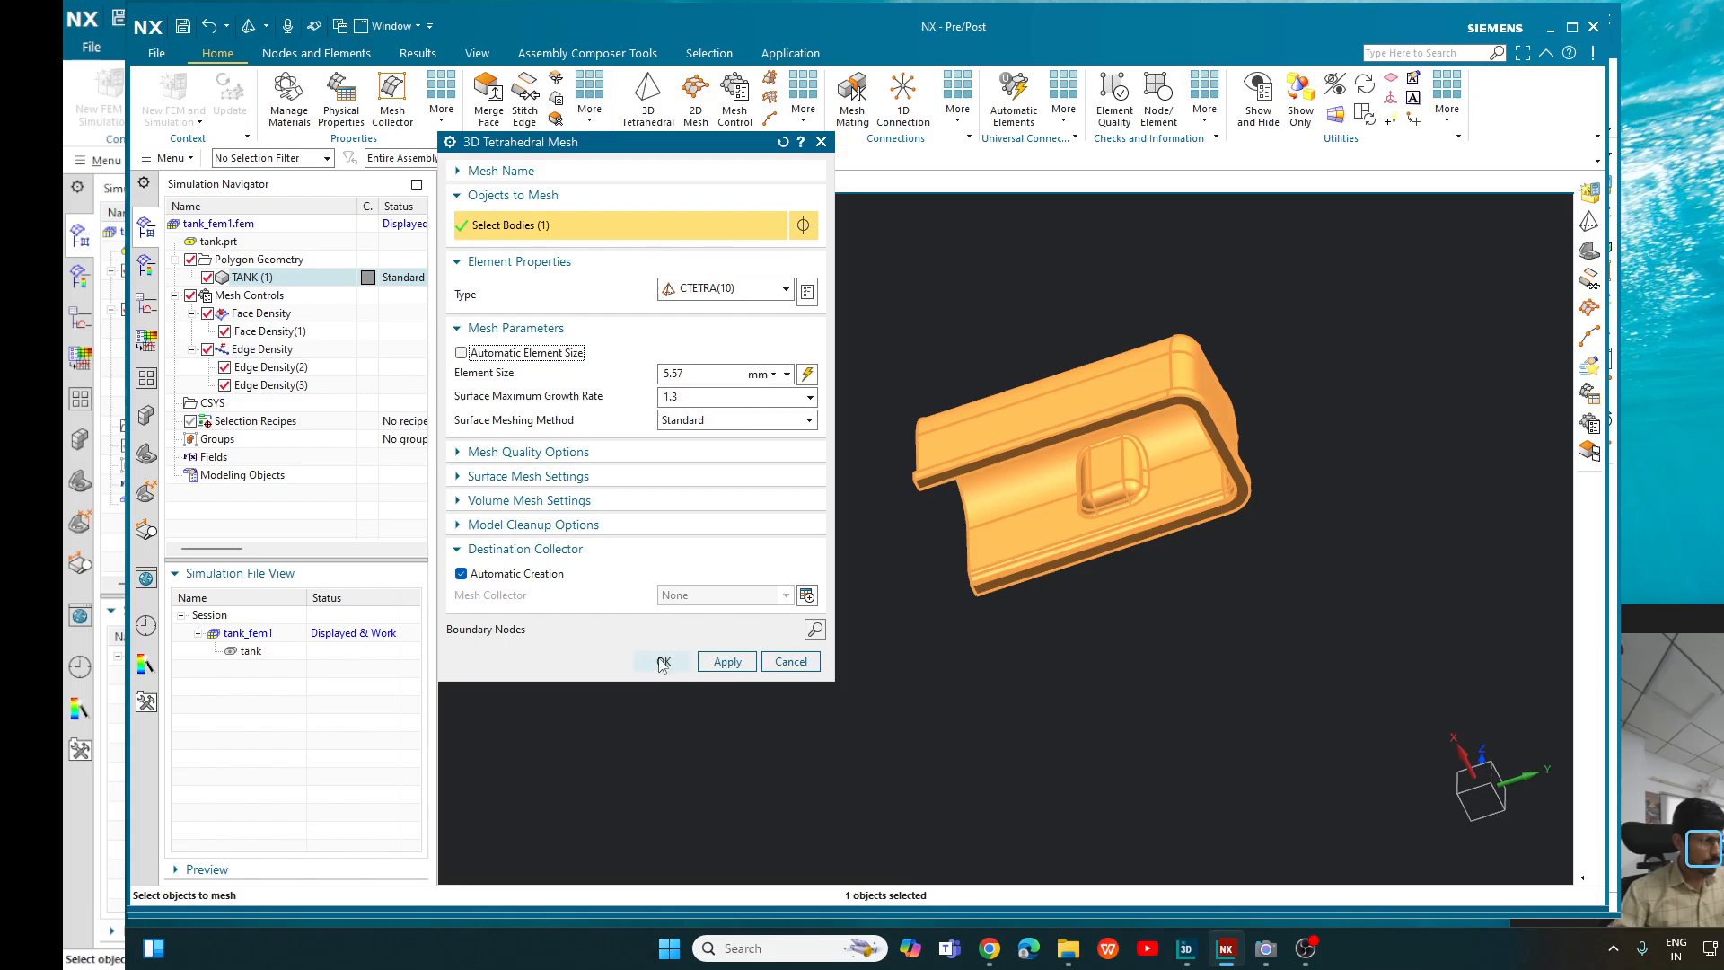
left_click(663, 662)
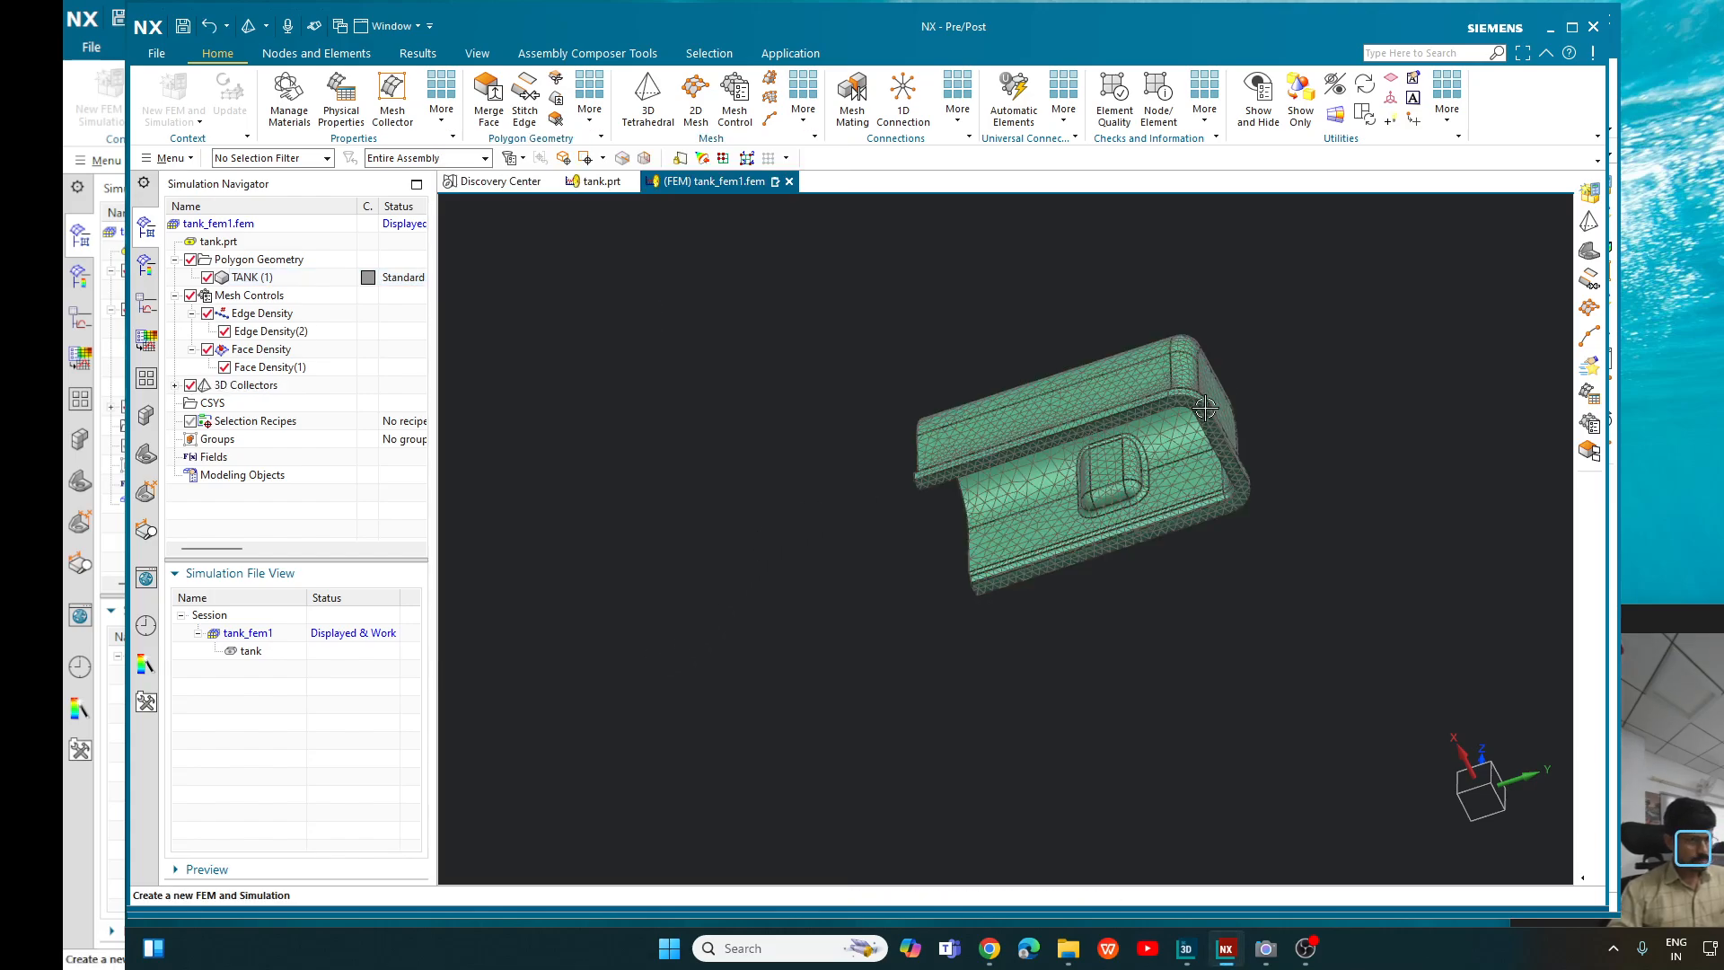
- Expand the 3D Collectors down to the mesh under Solid(1) and view the meshed tank from outside
scroll(1250, 354, "up", 4)
middle_click_drag(1257, 354, 1377, 383)
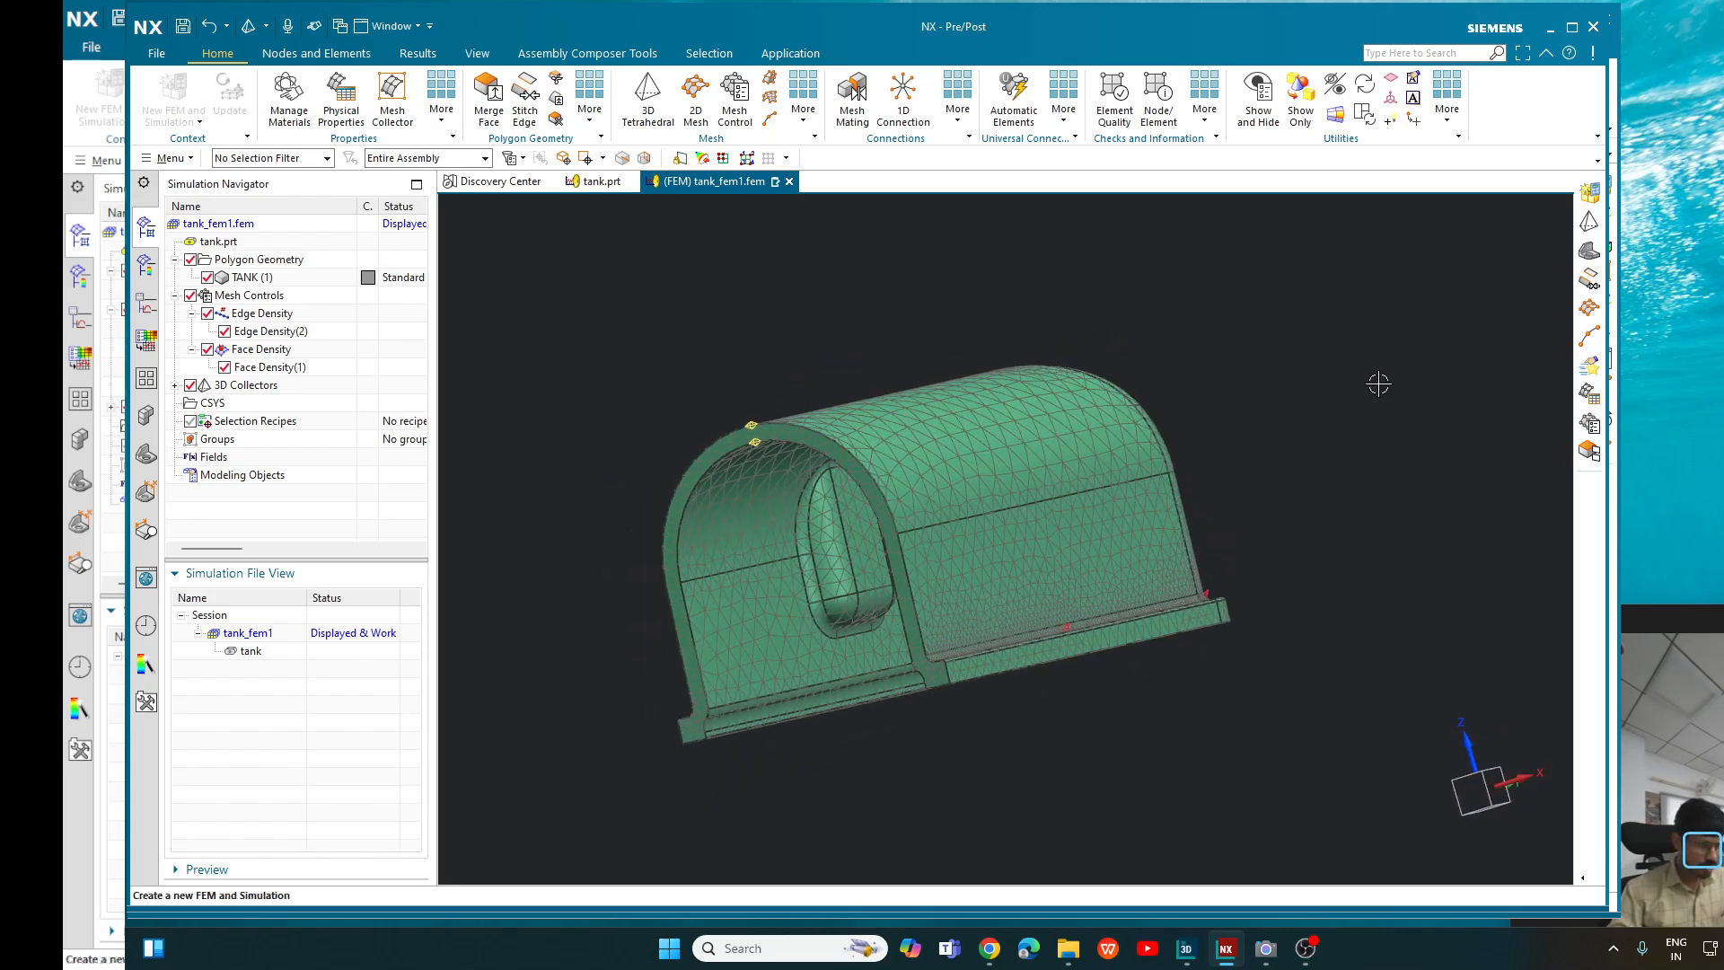
left_click(175, 385)
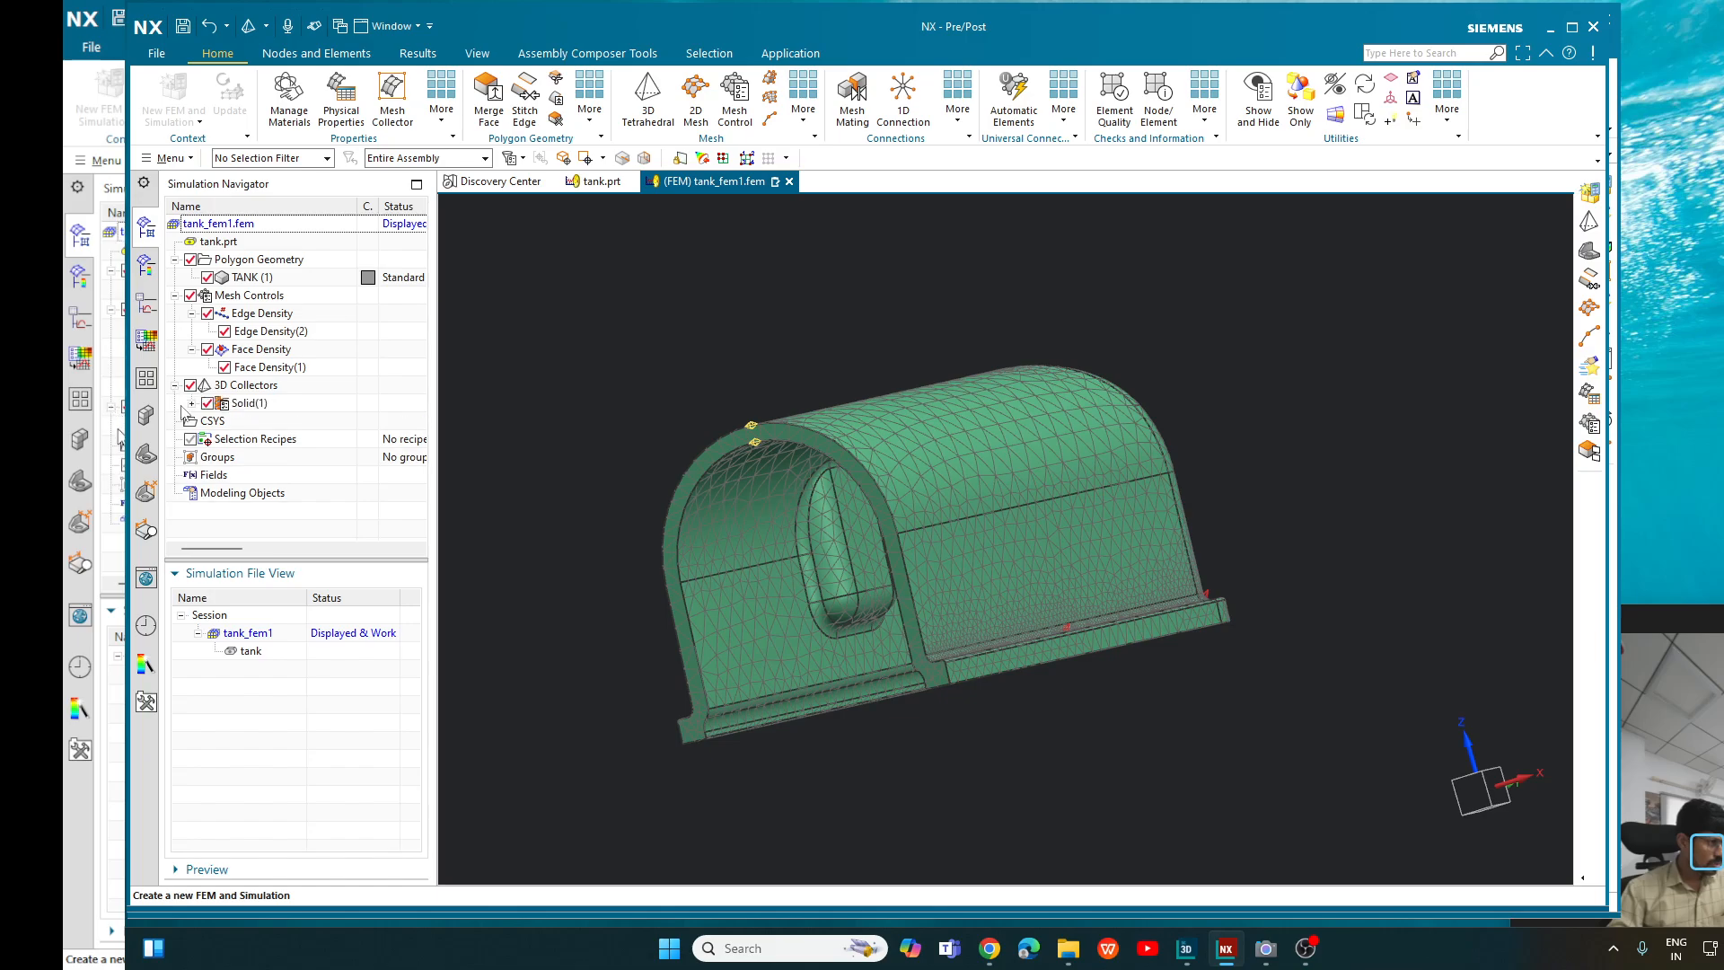
left_click(192, 403)
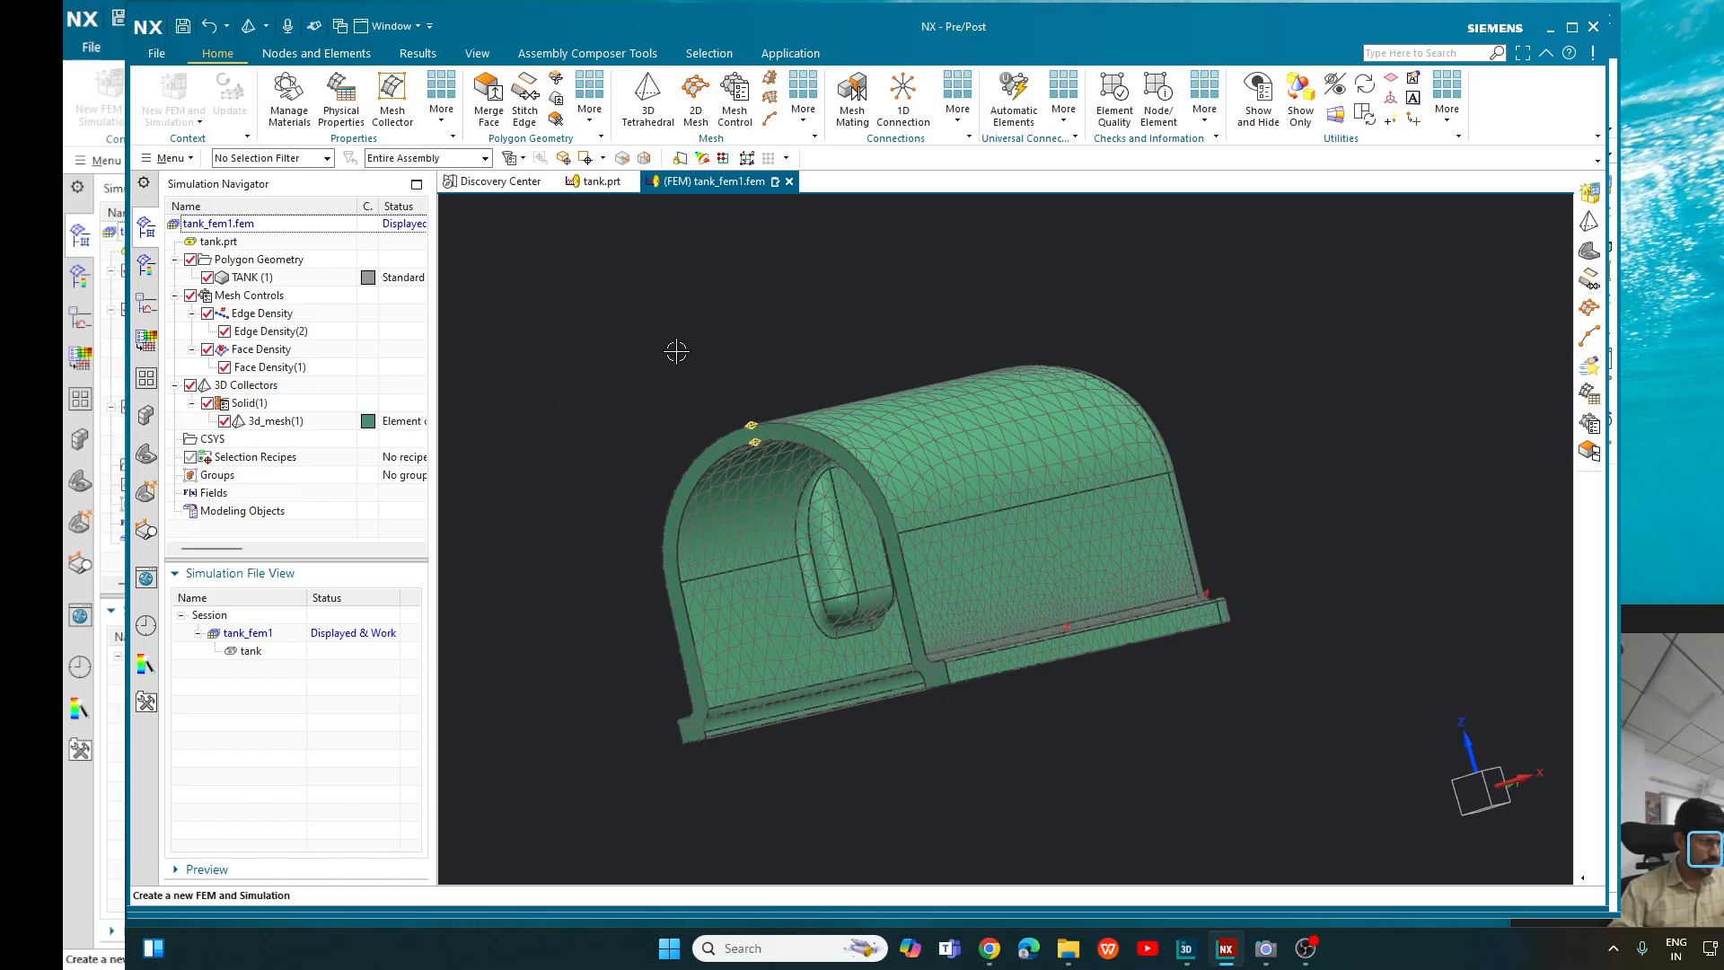
middle_click_drag(676, 351, 1053, 766)
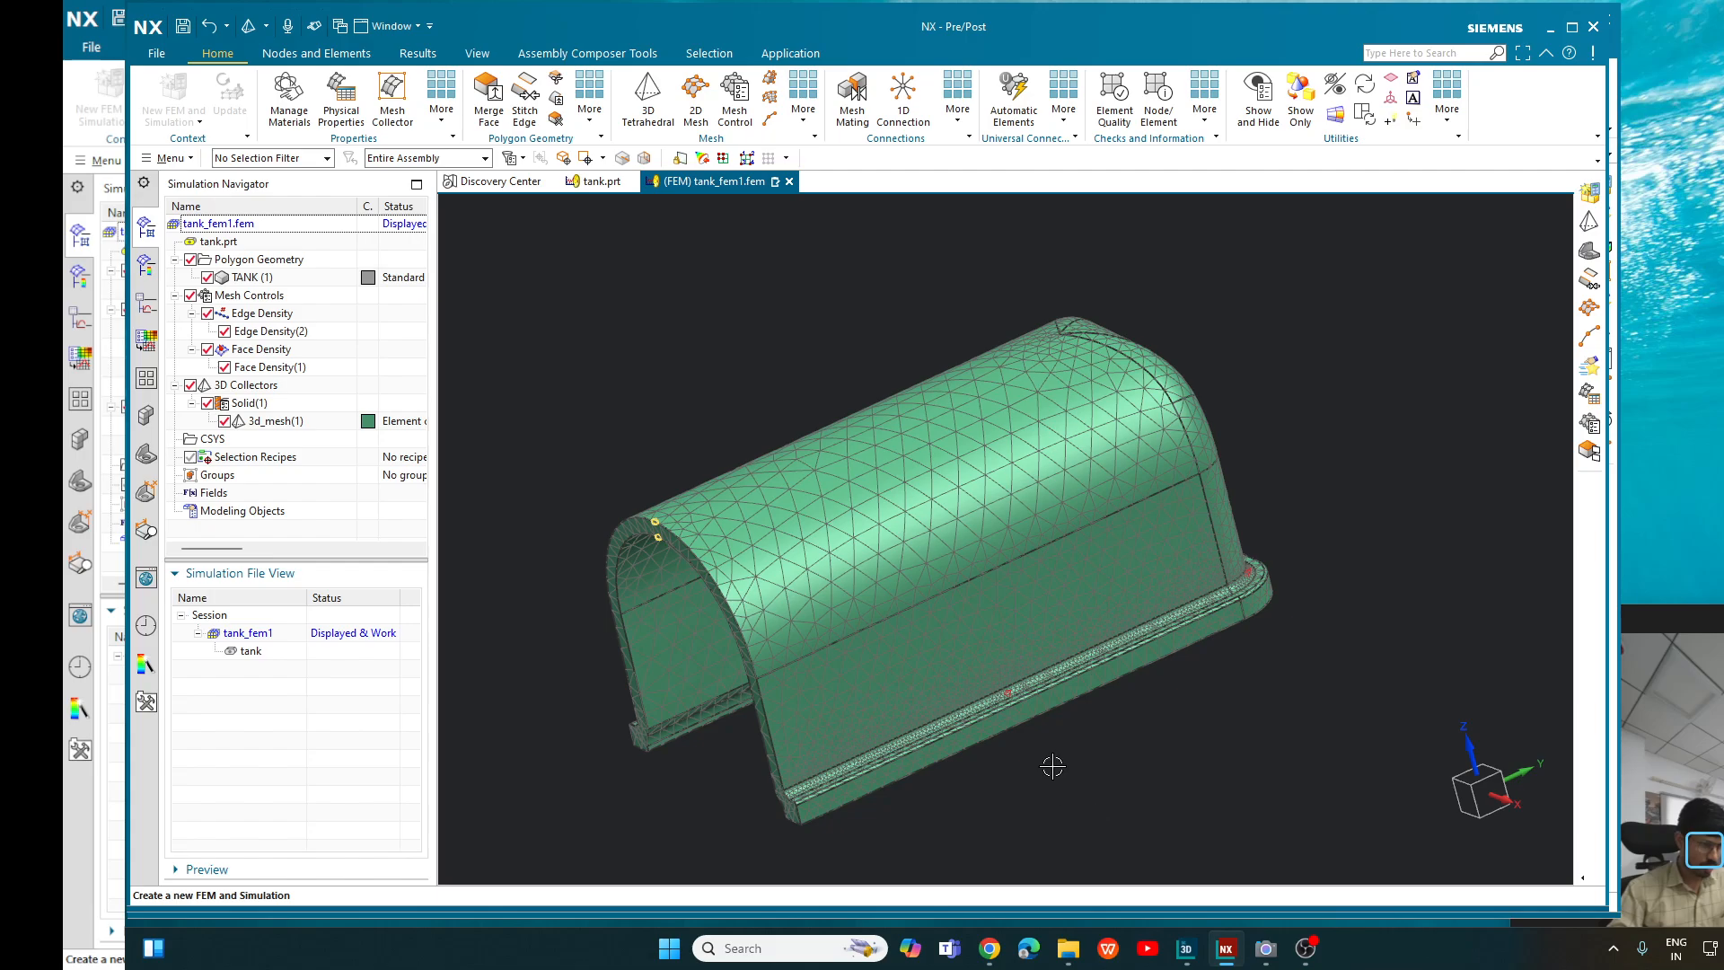
- Examine the element size along the long fillet between the tank's side wall and flange
scroll(1052, 766, "up", 5)
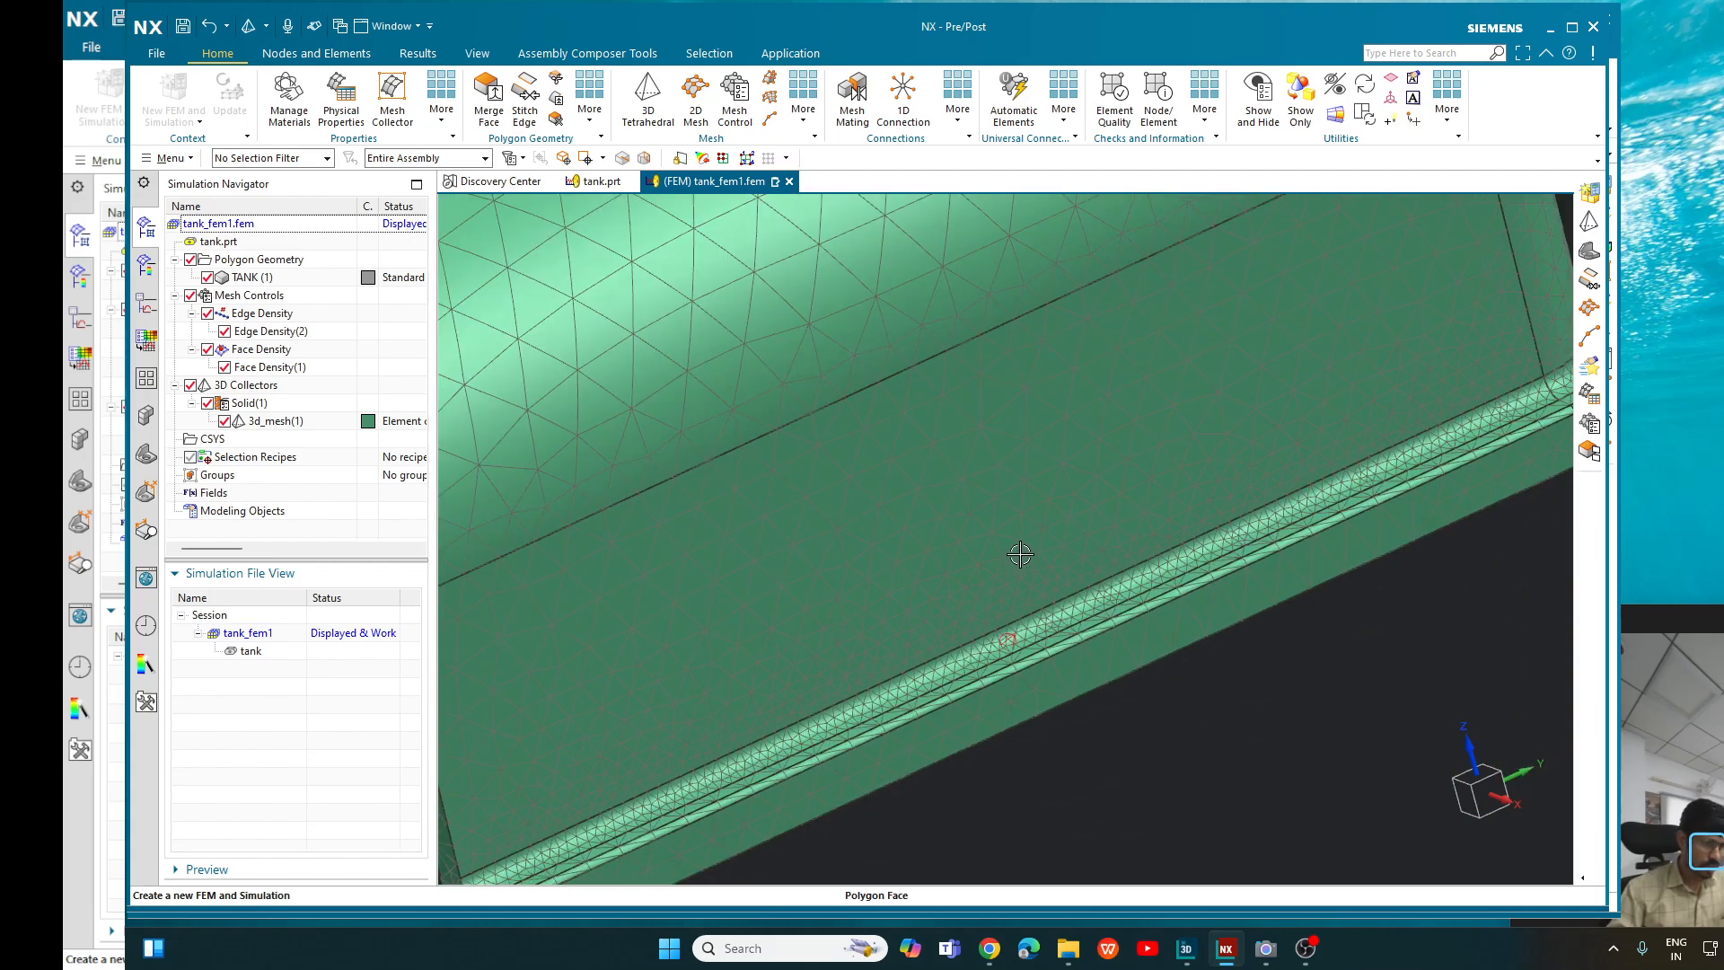
scroll(1020, 554, "down", 5)
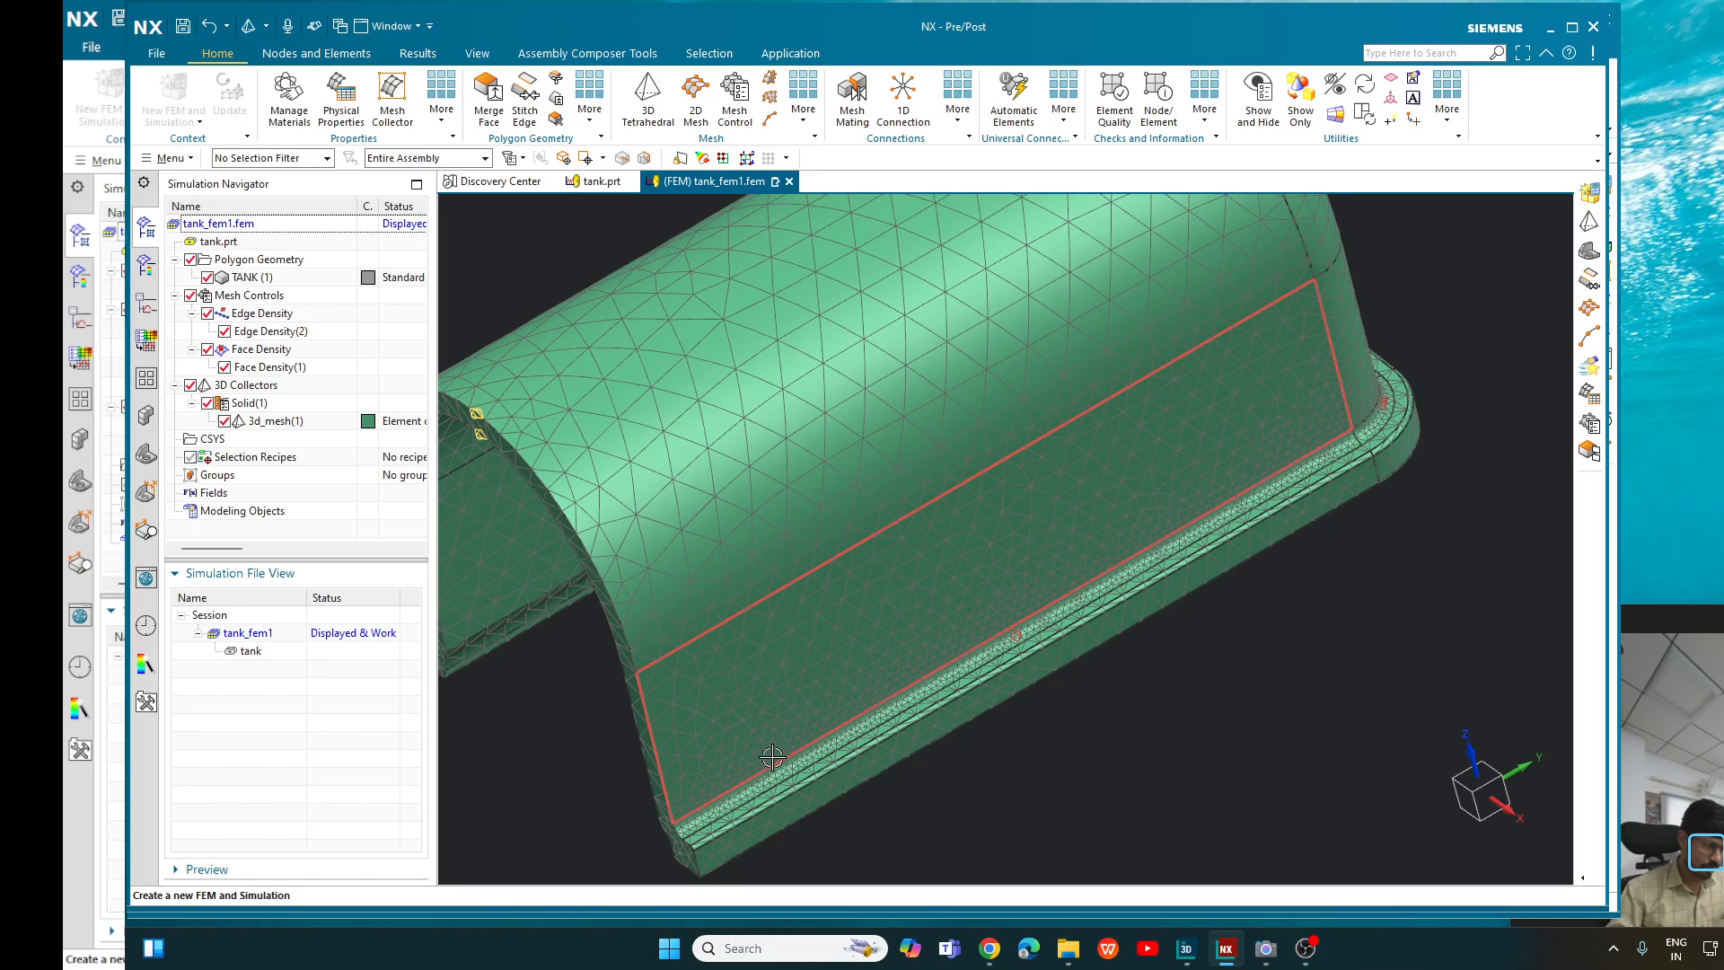
scroll(771, 757, "up", 5)
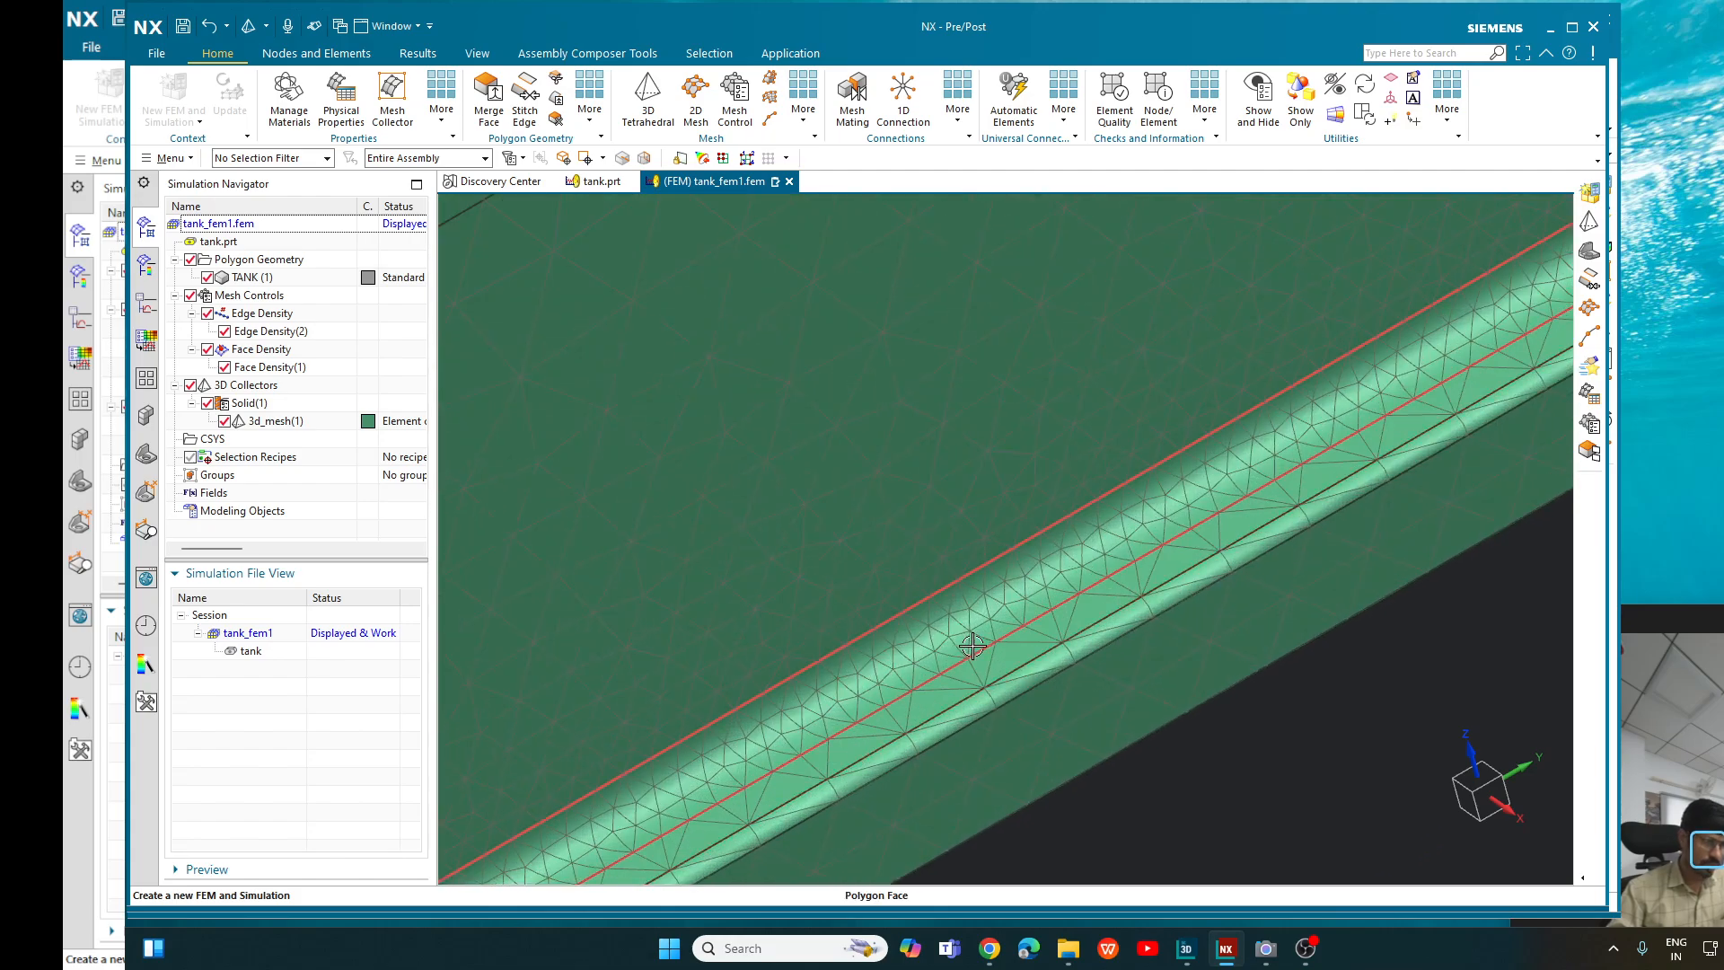
scroll(1050, 596, "down", 3)
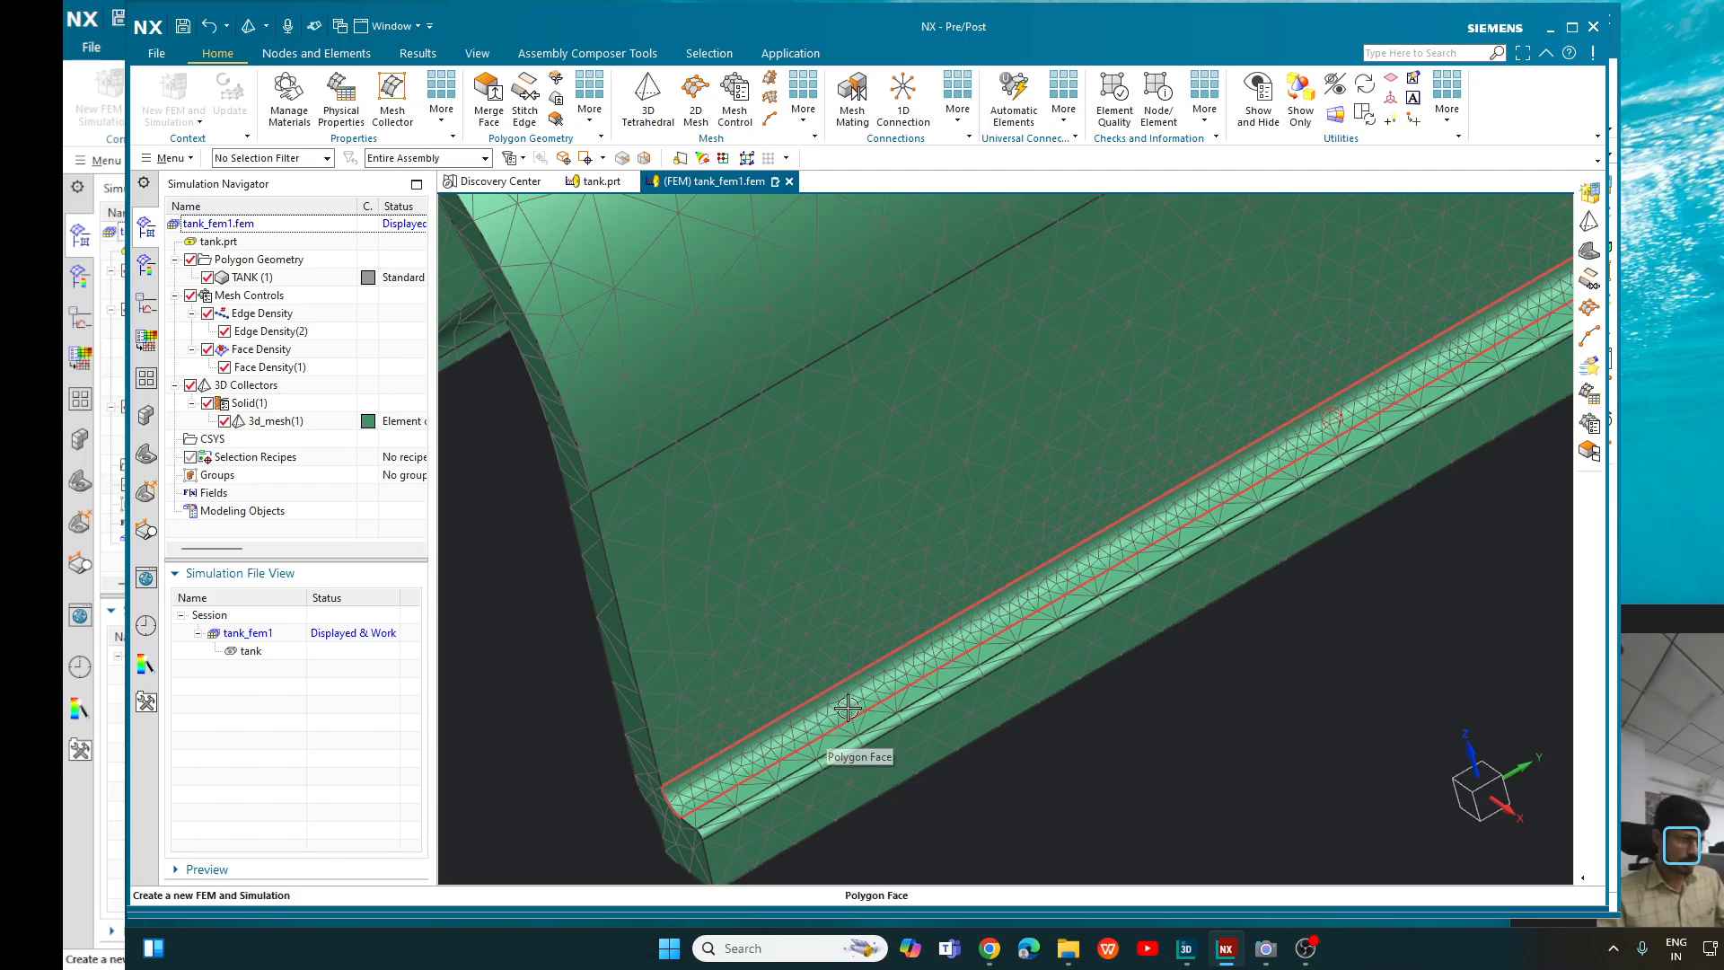
scroll(846, 710, "down", 10)
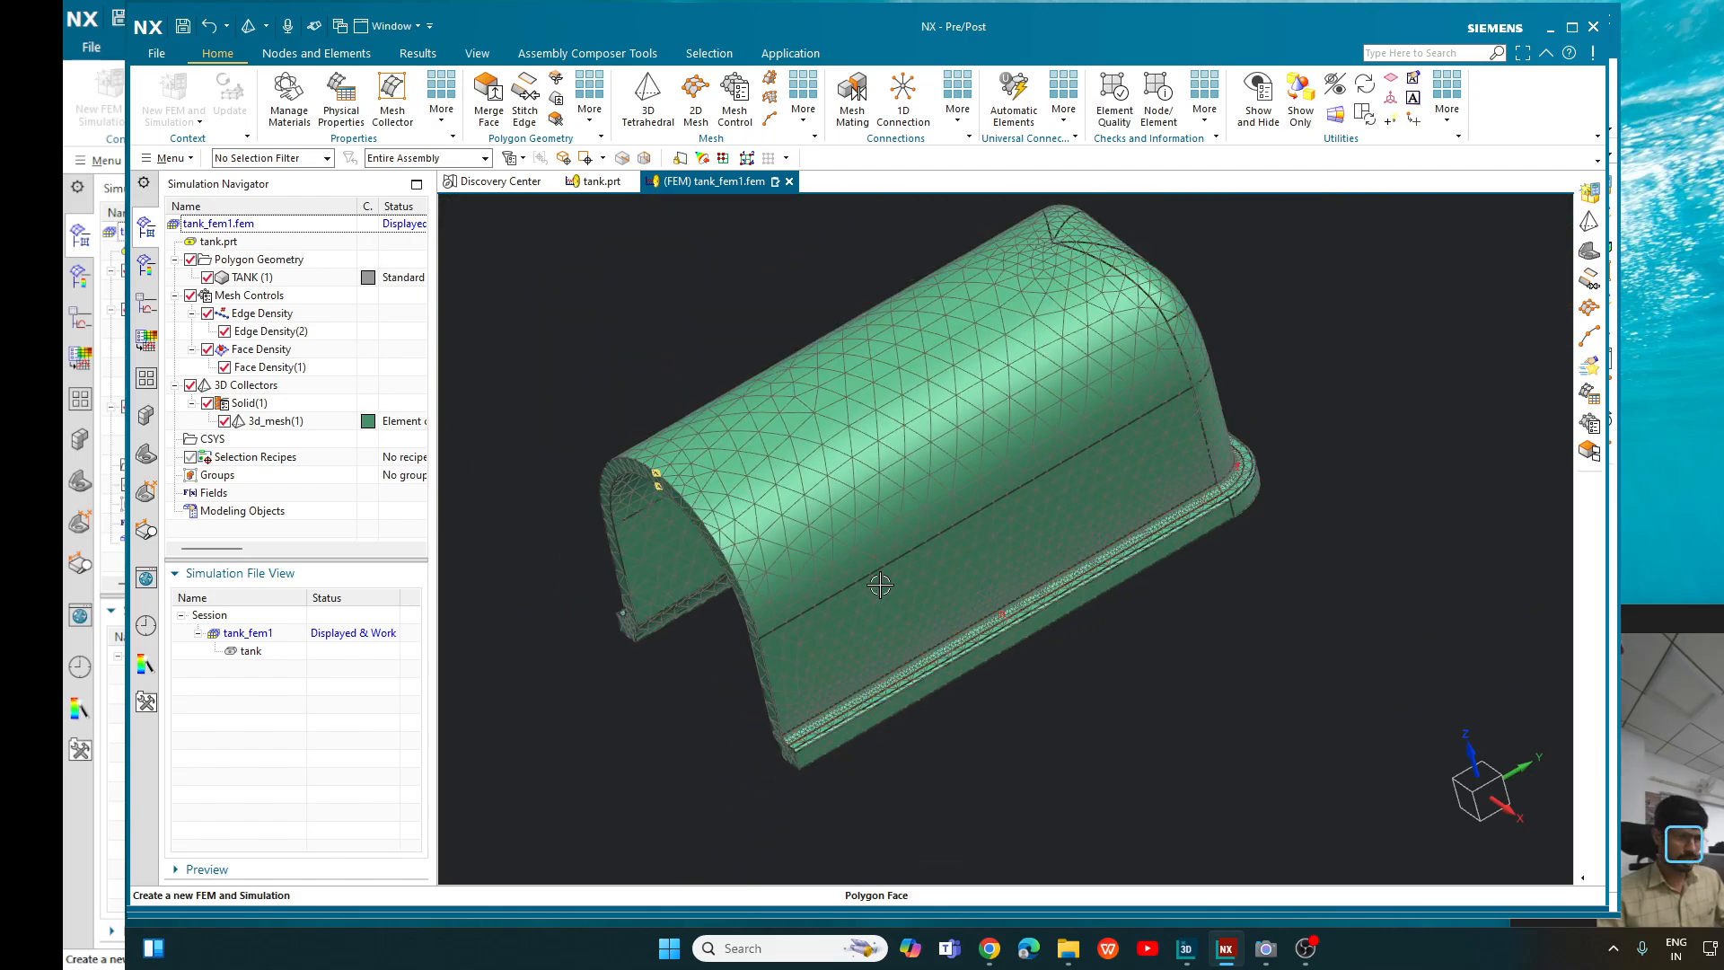
- Examine the element distribution around the V-shaped tip and its adjoining edges at the closed end of the tank
middle_click_drag(1316, 315, 1312, 393)
scroll(1038, 473, "up", 5)
scroll(1039, 473, "up", 2)
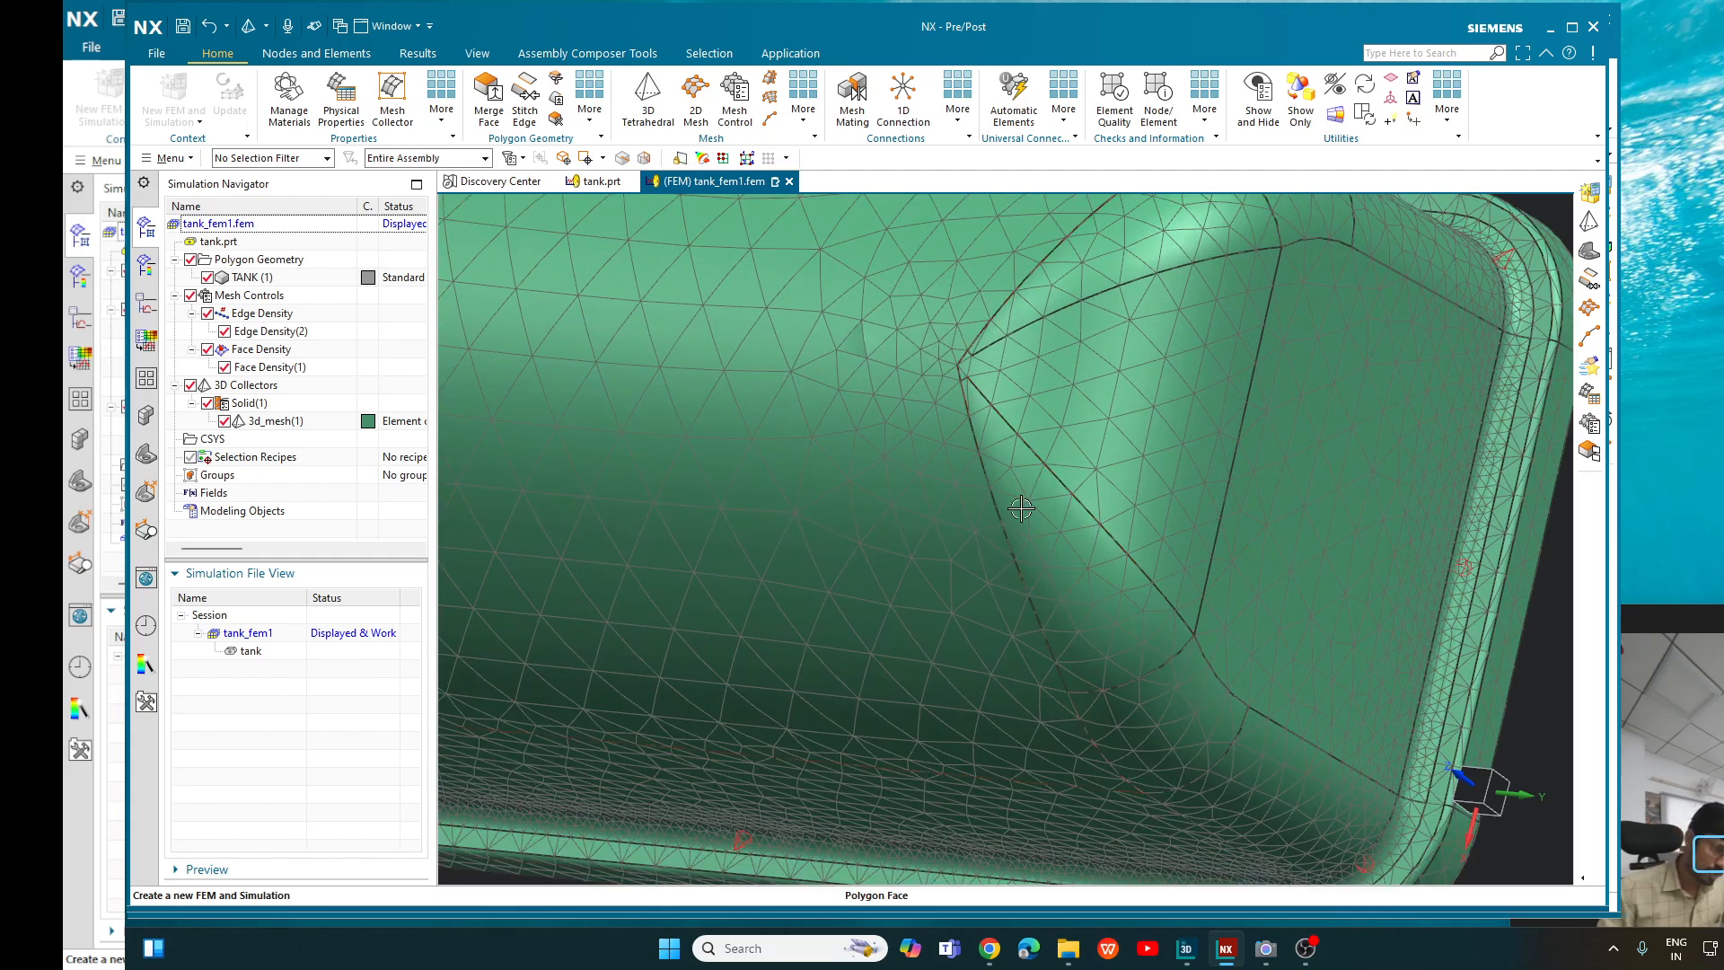
scroll(1020, 327, "down", 4)
scroll(1466, 493, "down", 3)
middle_click_drag(1466, 493, 1278, 408)
scroll(1129, 419, "up", 3)
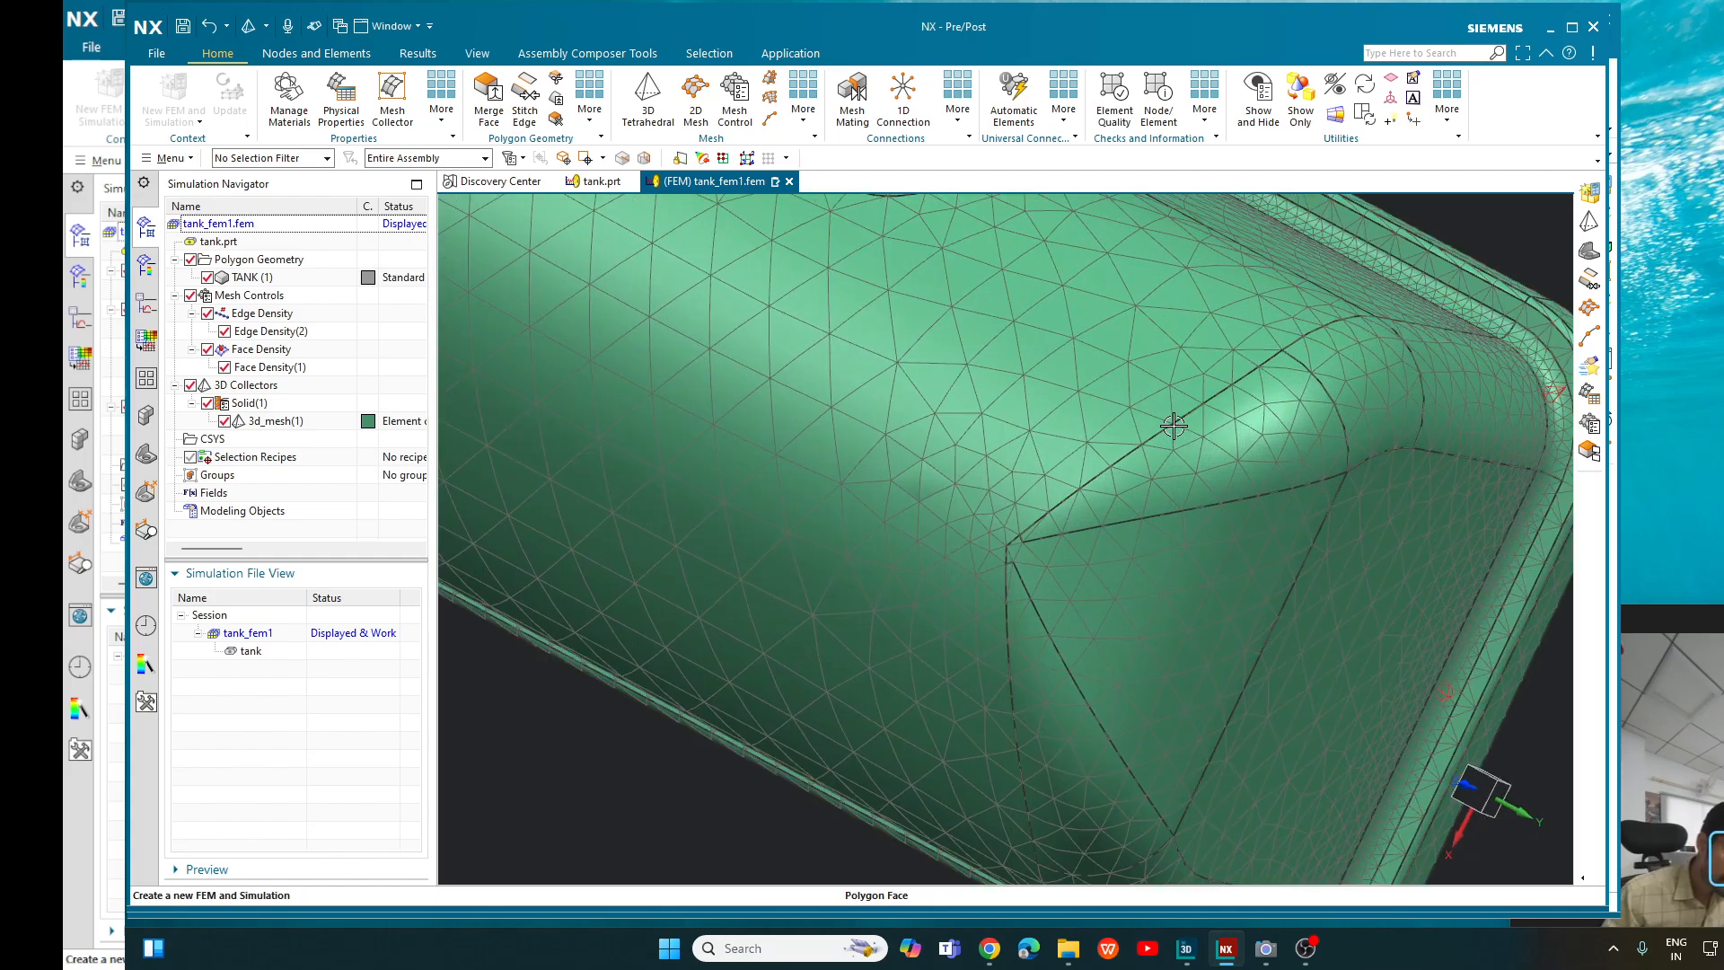
scroll(1173, 424, "down", 2)
- Examine the mesh on the arched face at the open end of the tank and select that face
middle_click_drag(1011, 814, 844, 251)
scroll(850, 234, "up", 5)
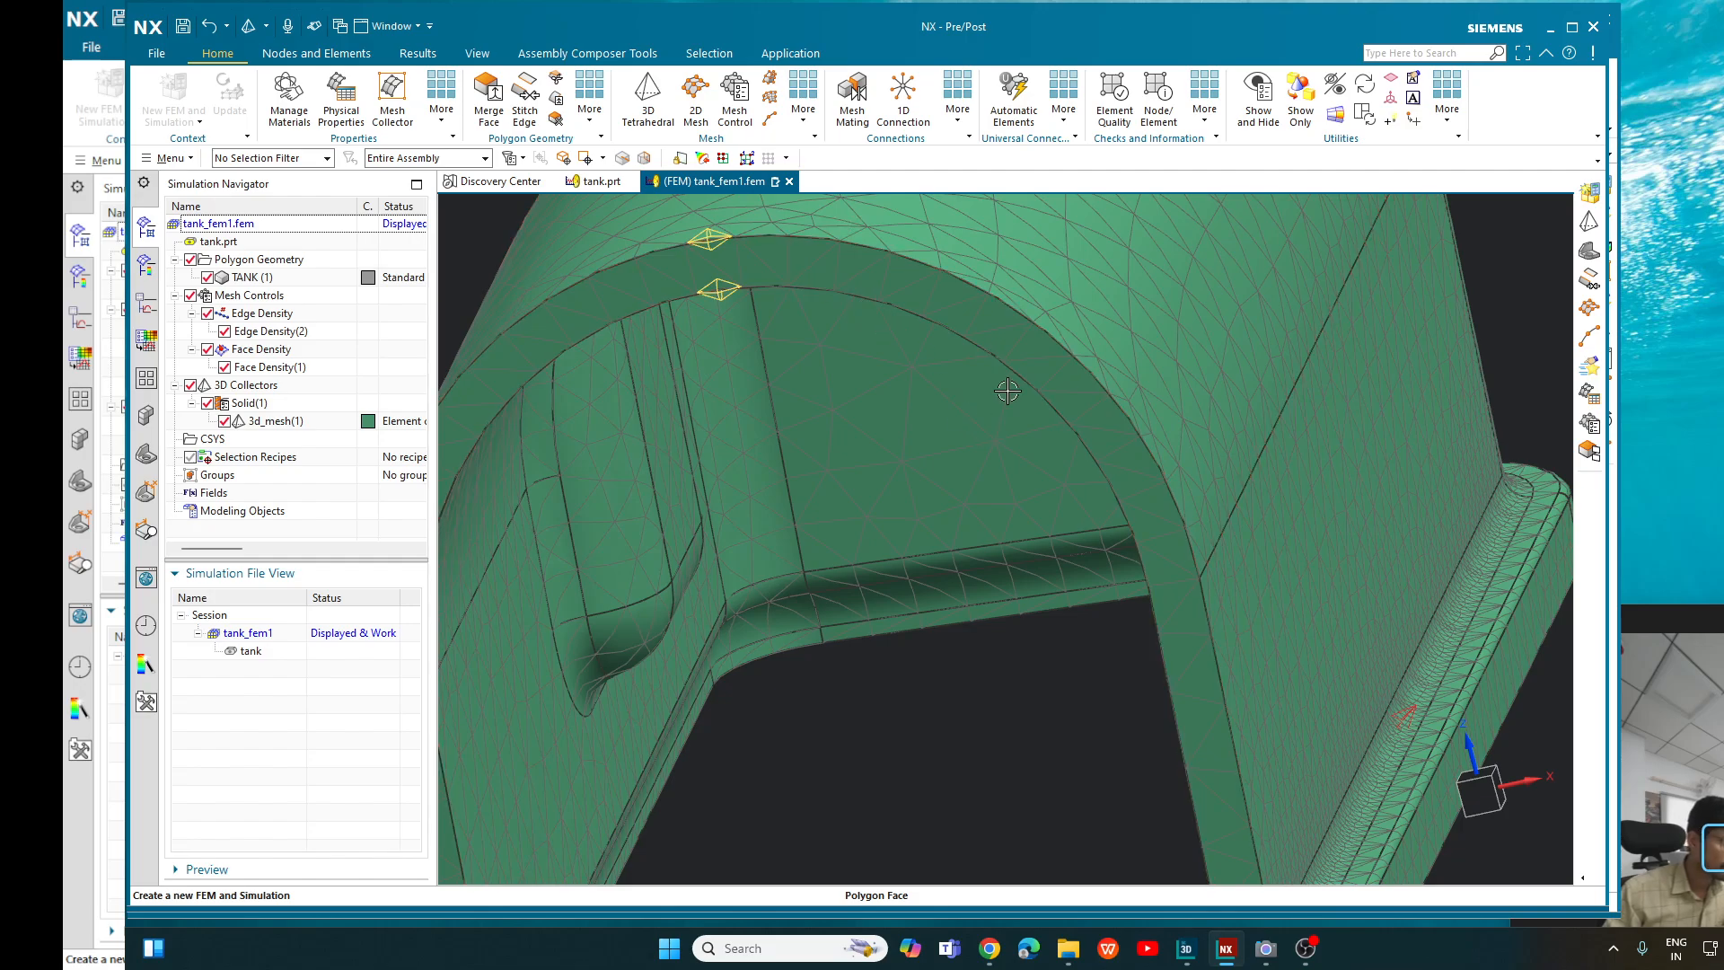
left_click(1008, 346)
scroll(891, 758, "down", 5)
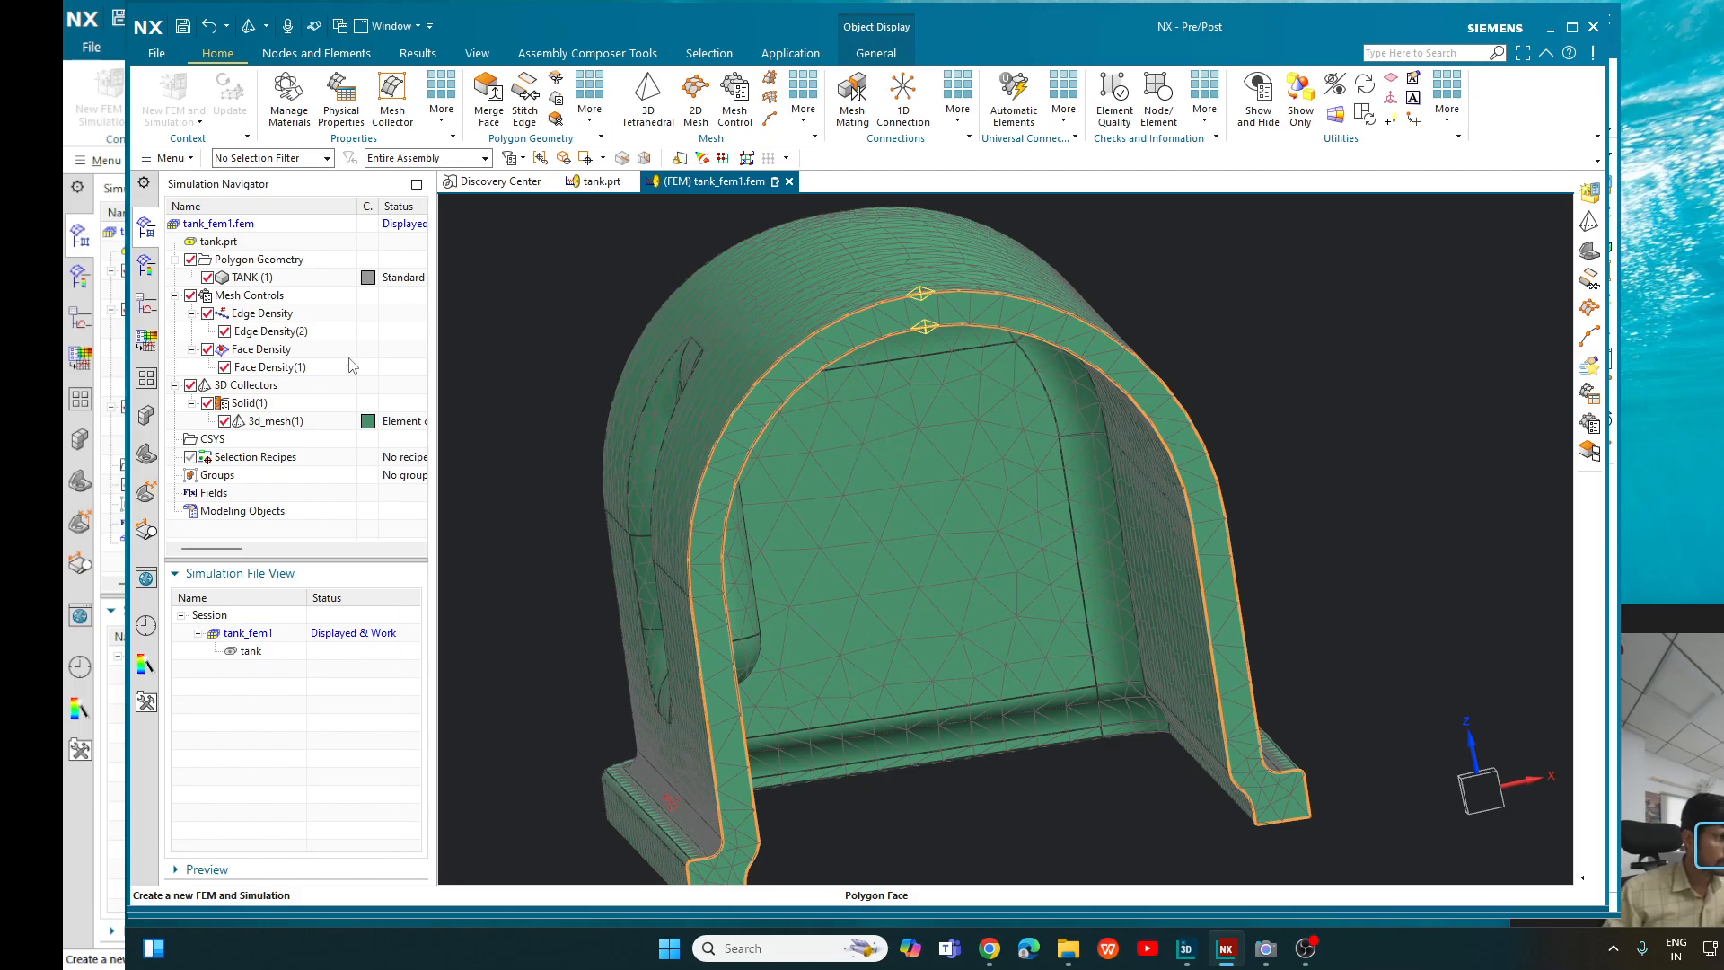
- Open the Face Density(1) control to review its Size on Face settings and close it without changes
left_click(270, 367)
right_click(269, 371)
left_click(300, 381)
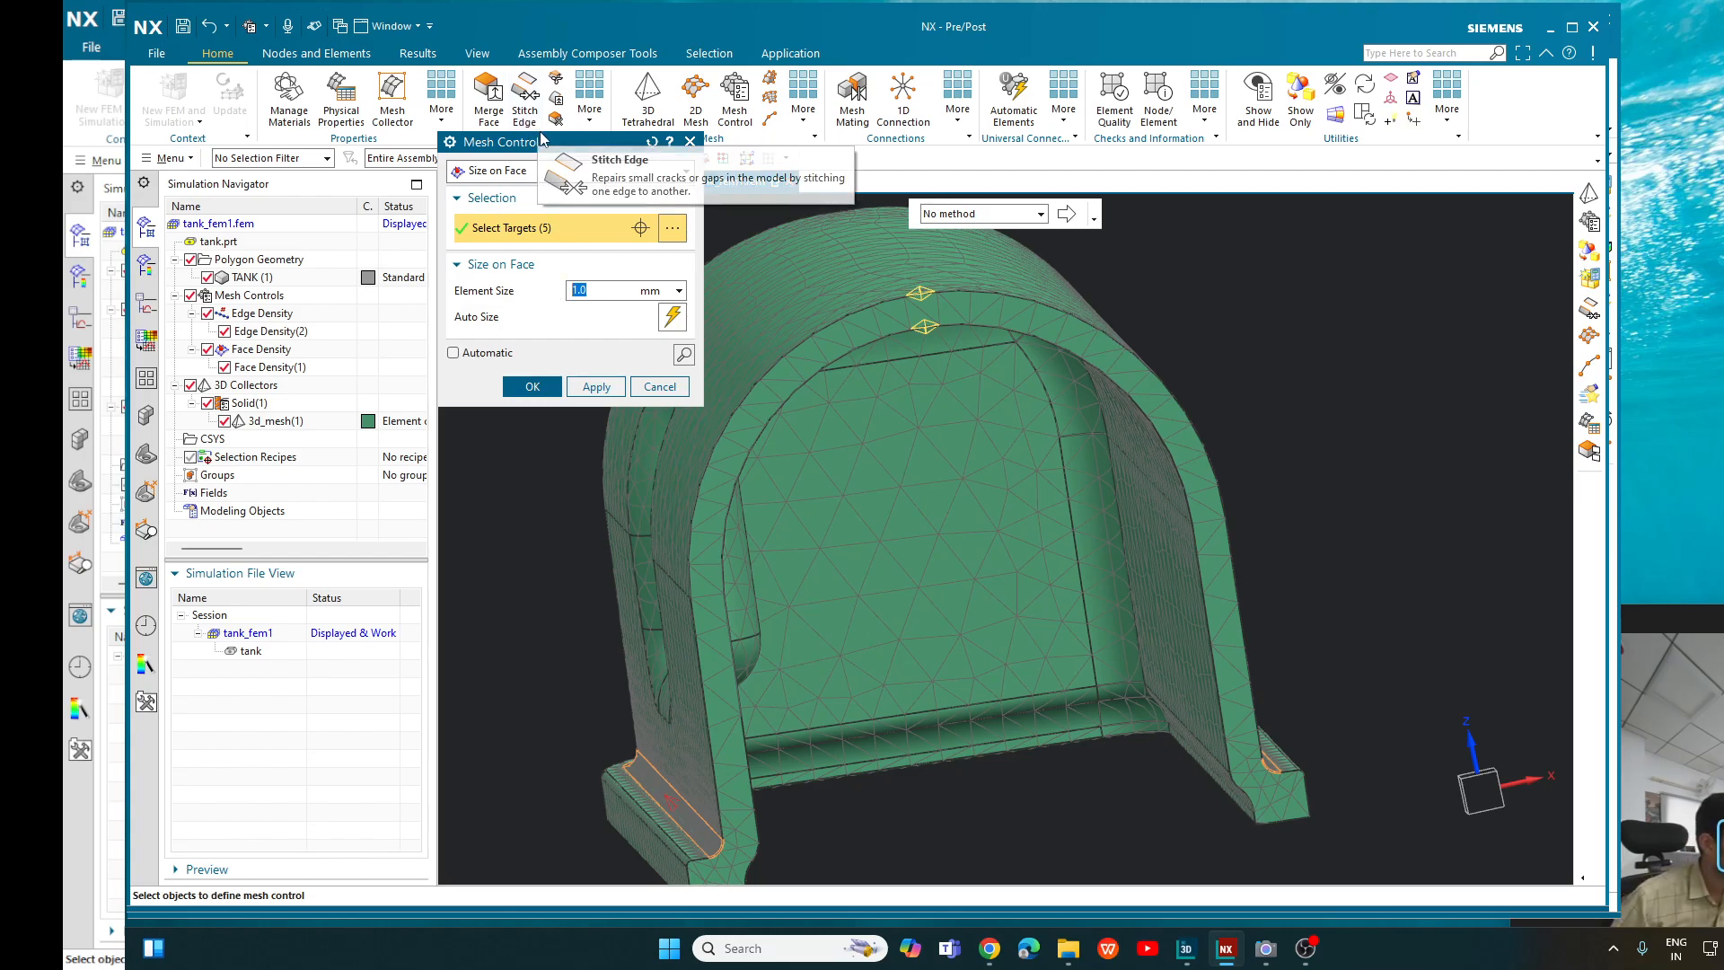
left_click(688, 142)
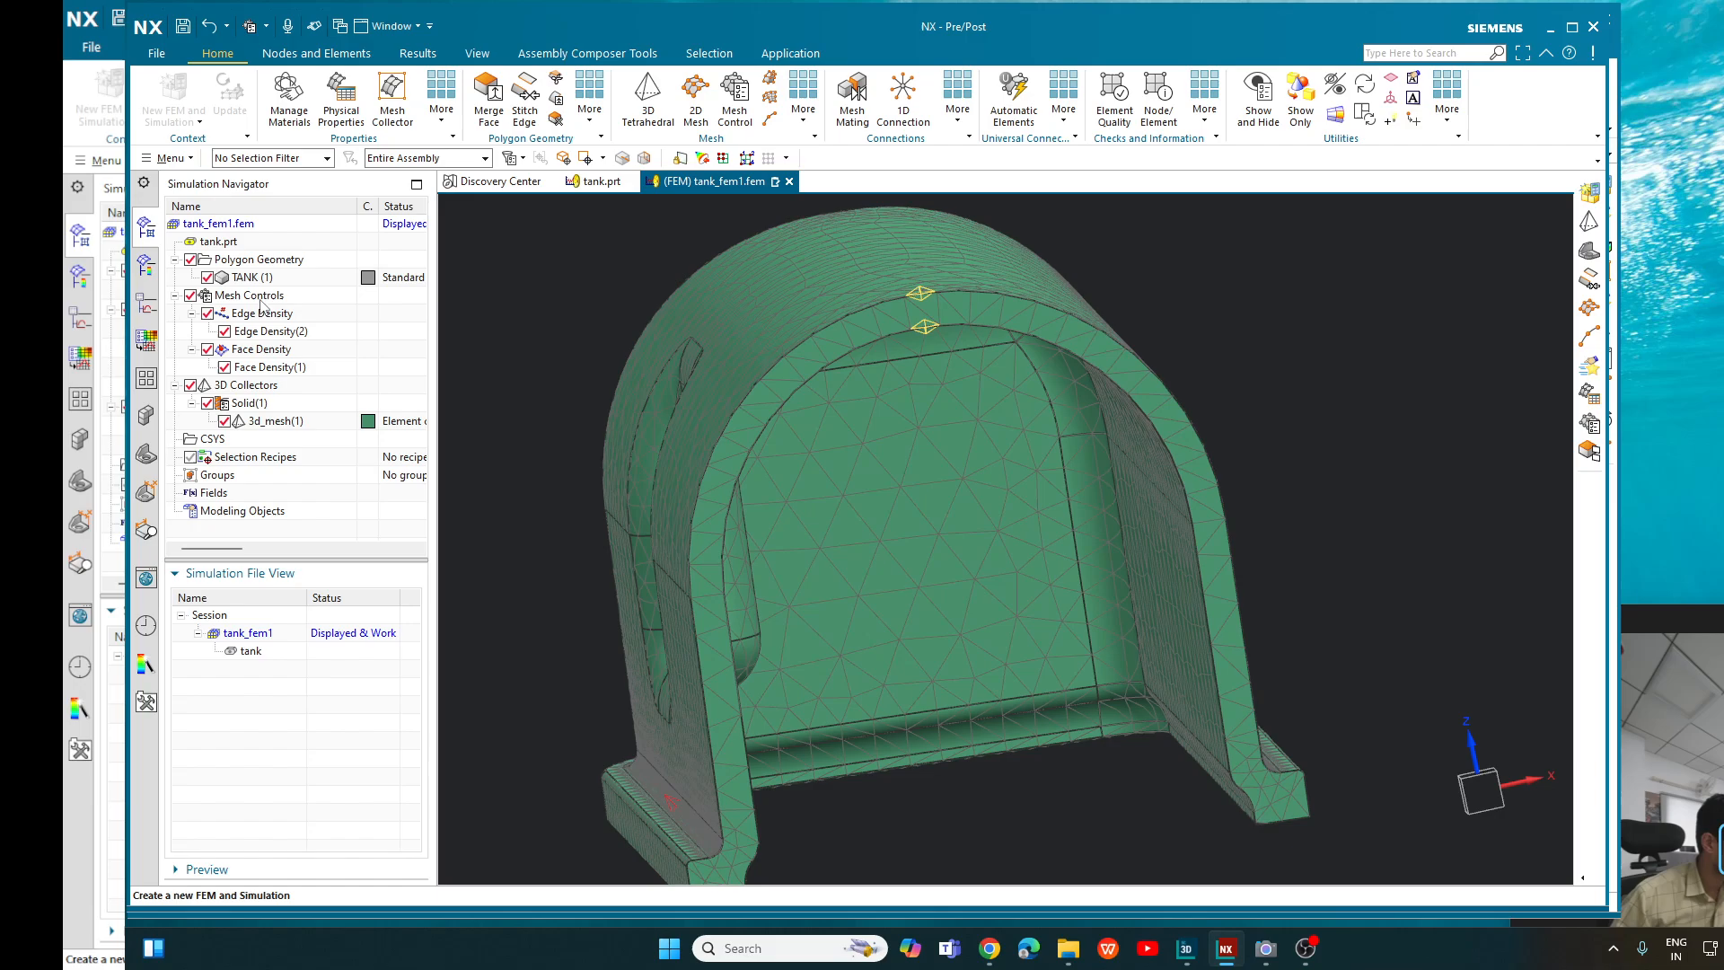
- Examine the mesh over the tank's exterior, open end and inner surfaces
middle_click_drag(1293, 335, 1244, 353)
scroll(1244, 353, "down", 3)
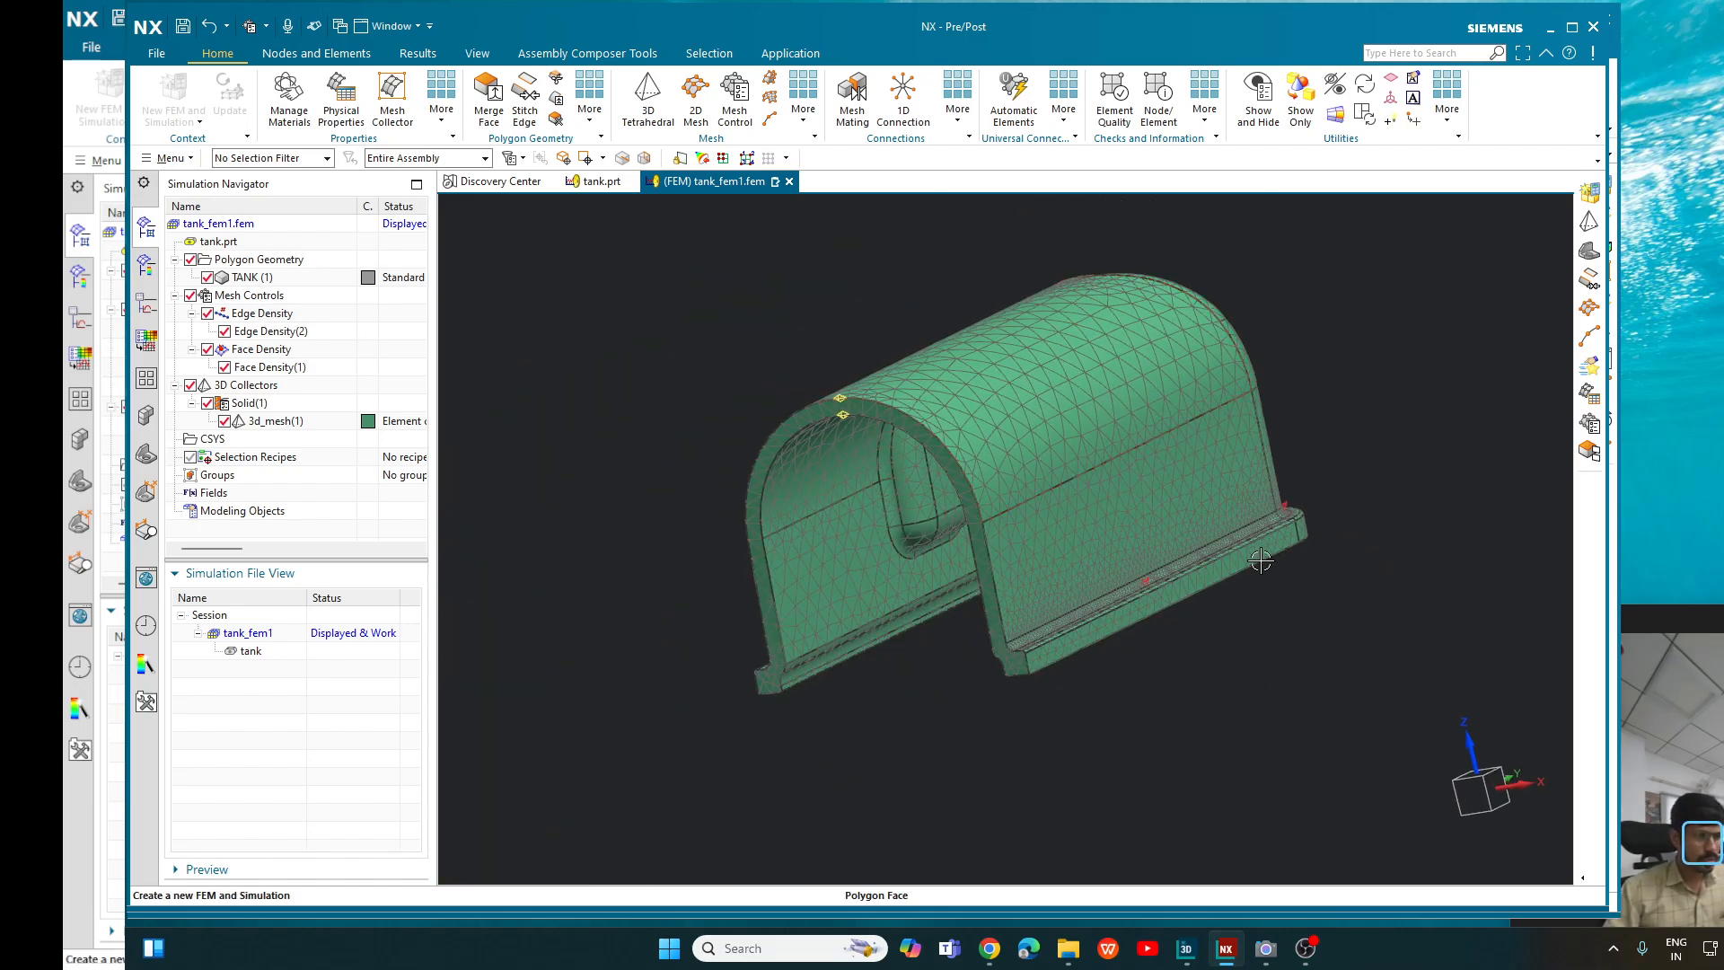
scroll(1225, 556, "up", 6)
scroll(1169, 531, "down", 6)
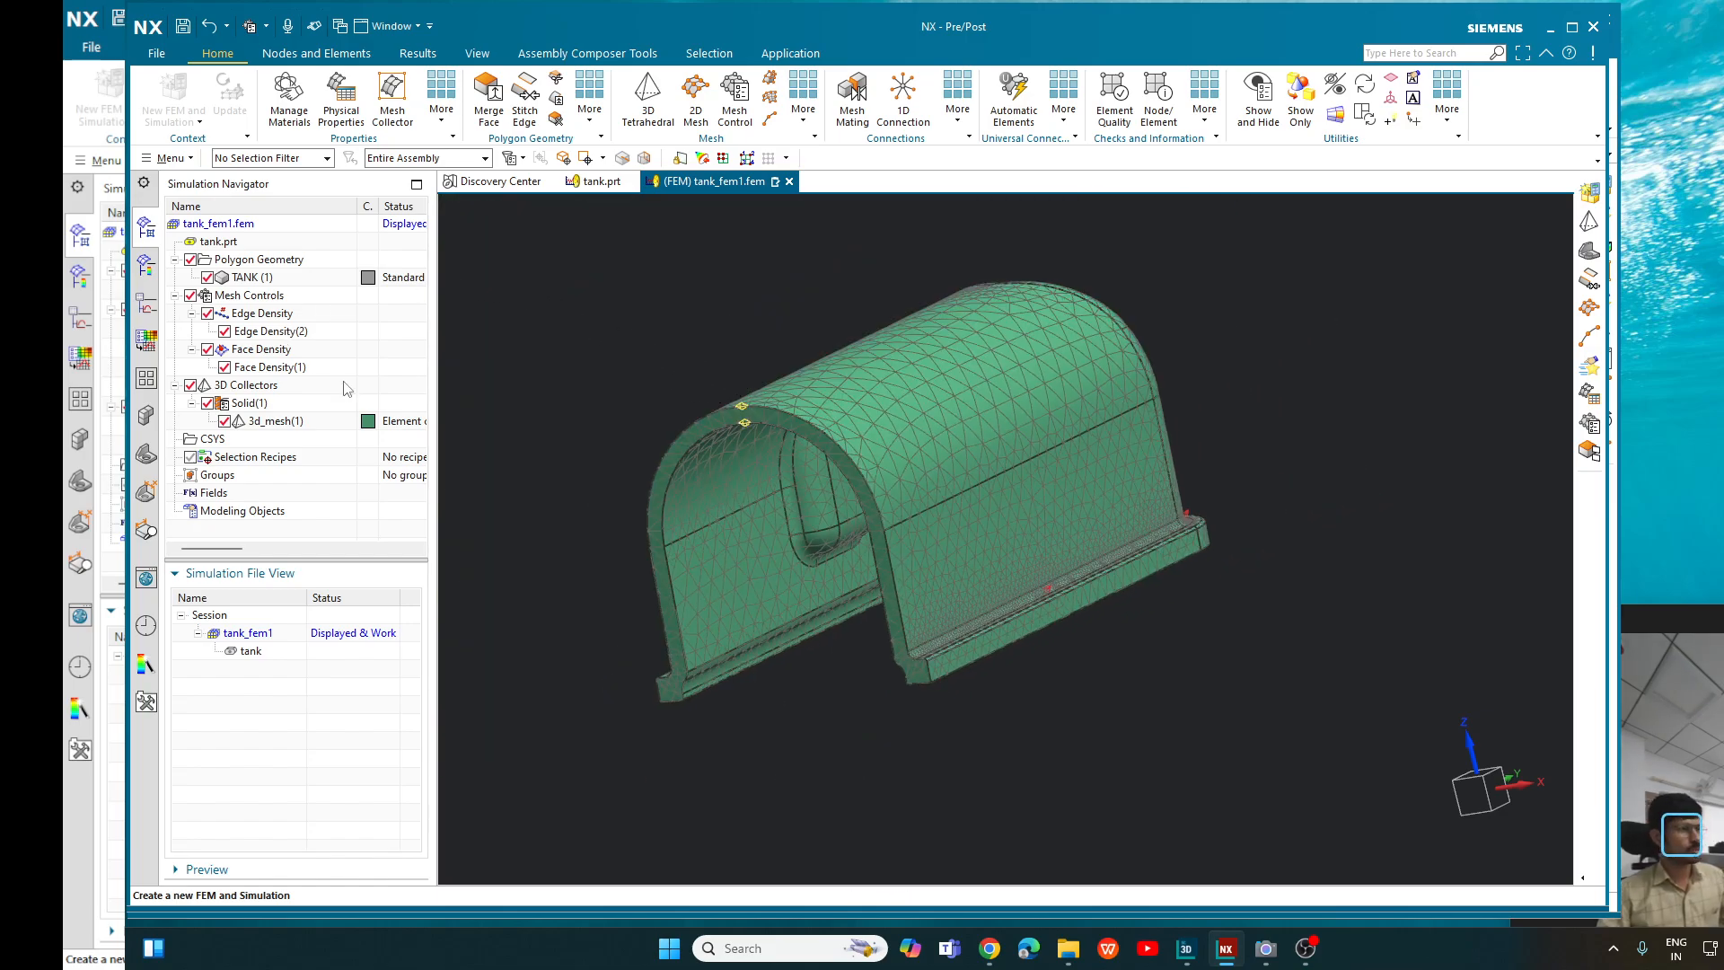
scroll(690, 383, "down", 2)
scroll(719, 381, "up", 5)
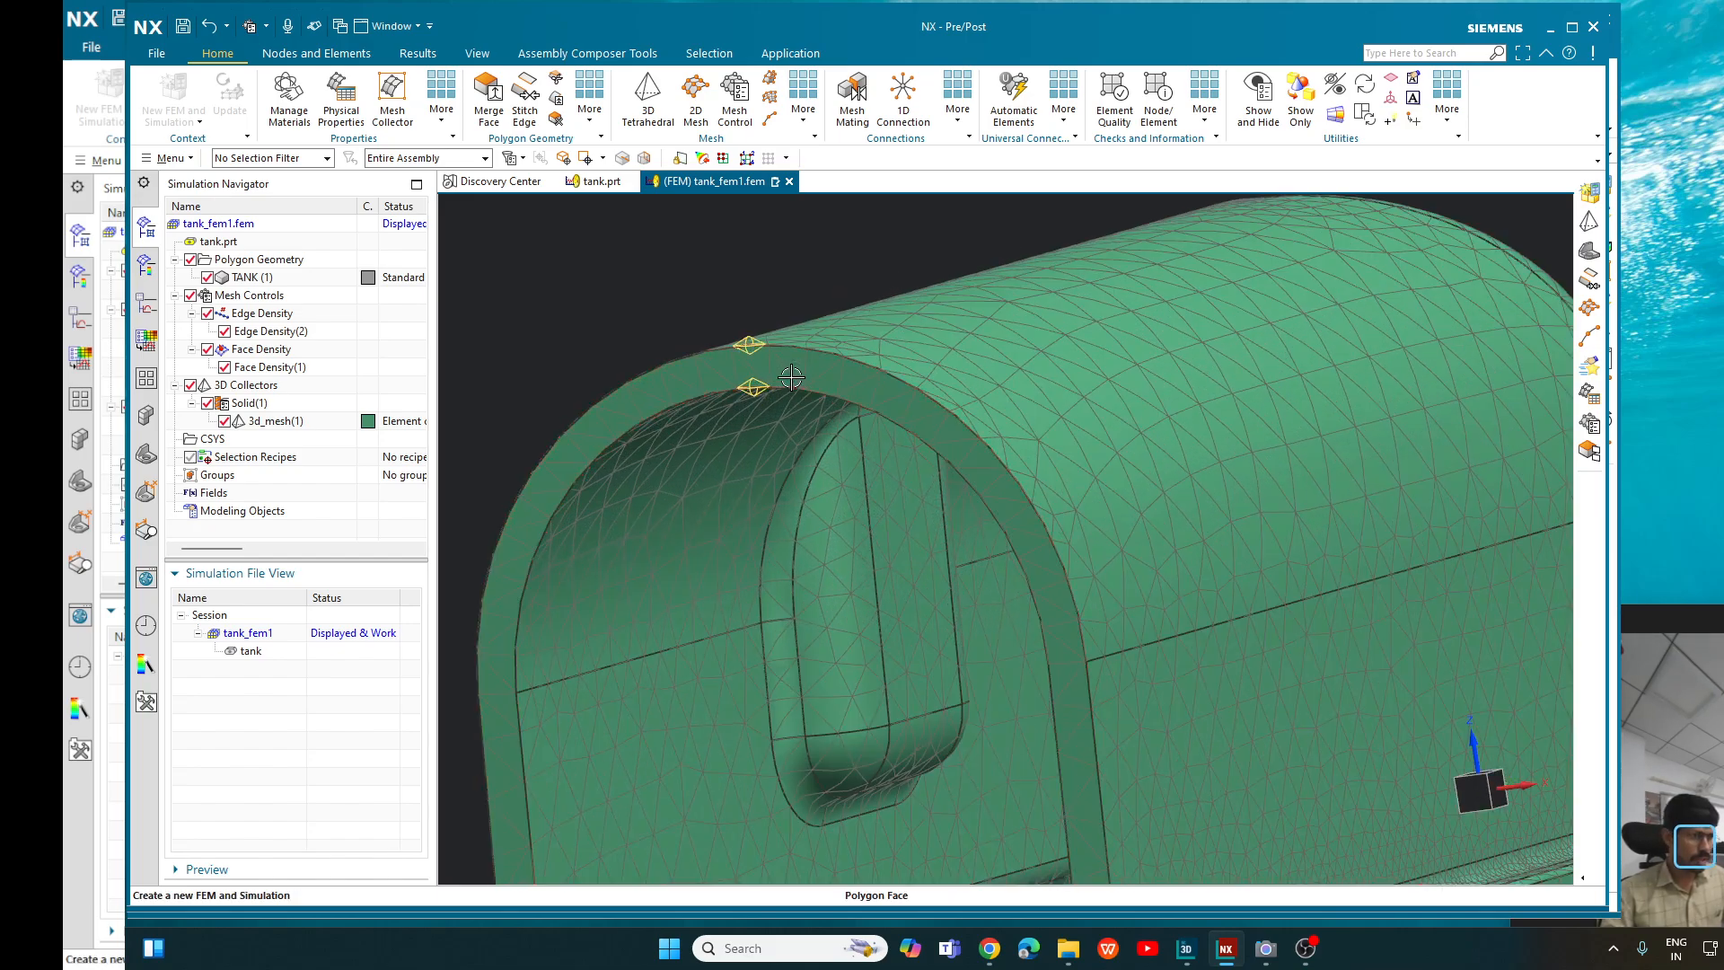
scroll(750, 365, "down", 2)
middle_click_drag(1346, 380, 1073, 525)
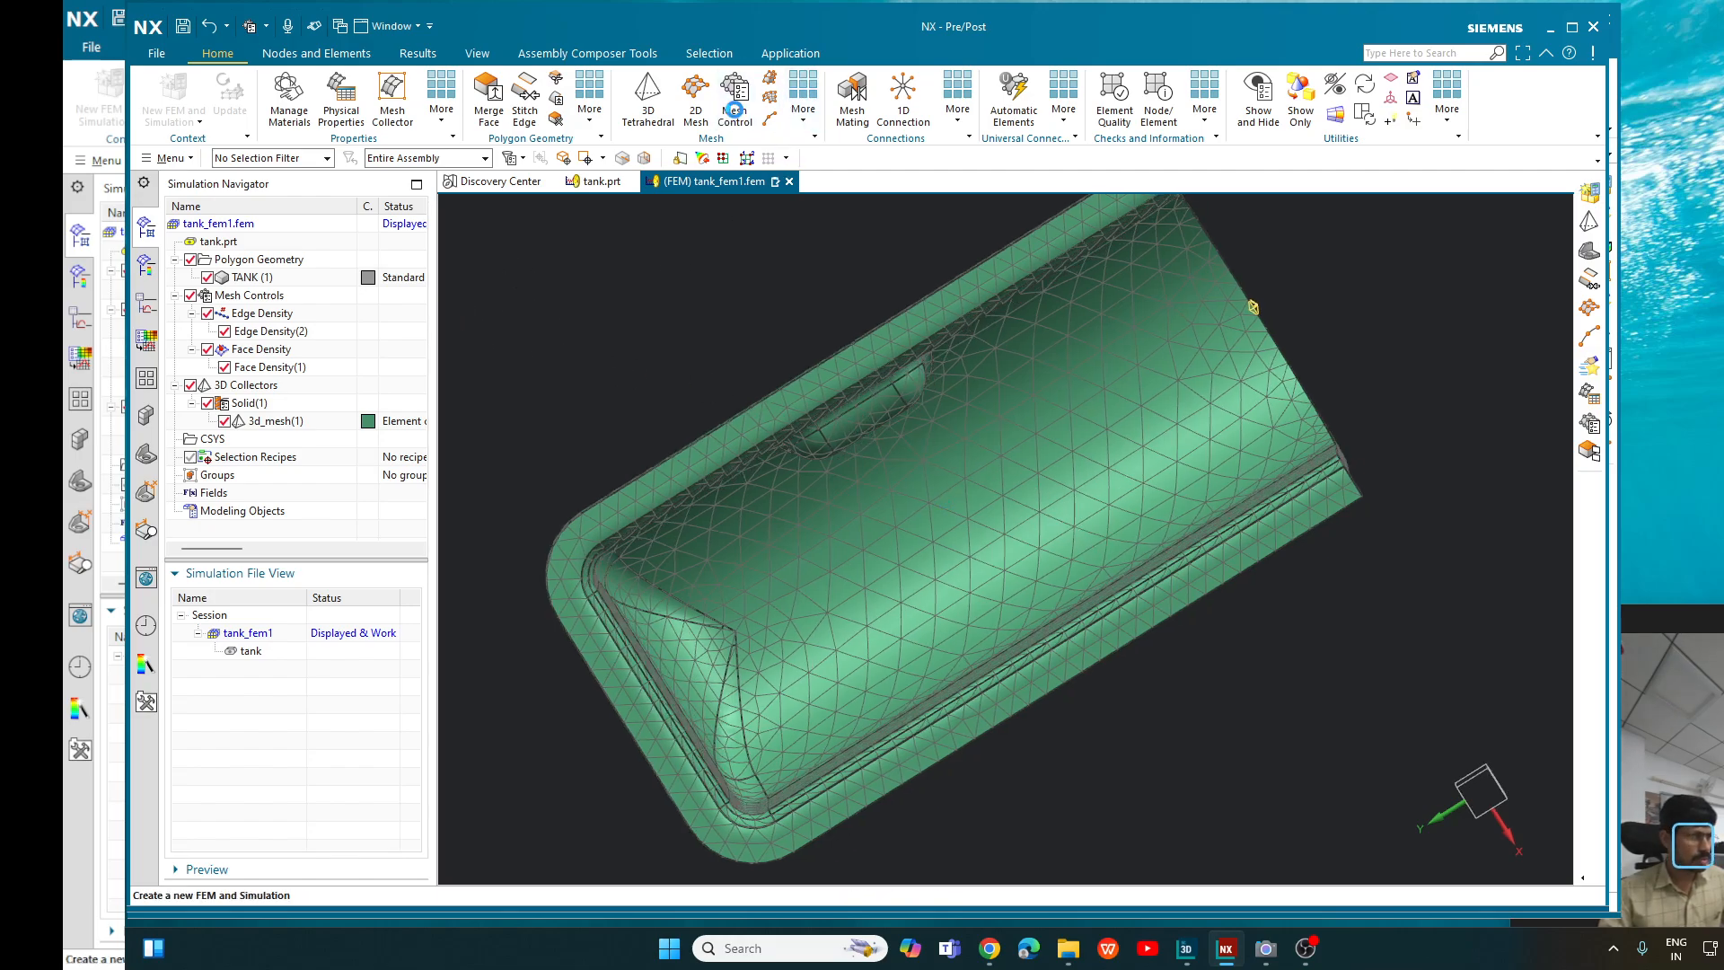
left_click(734, 110)
left_click(584, 171)
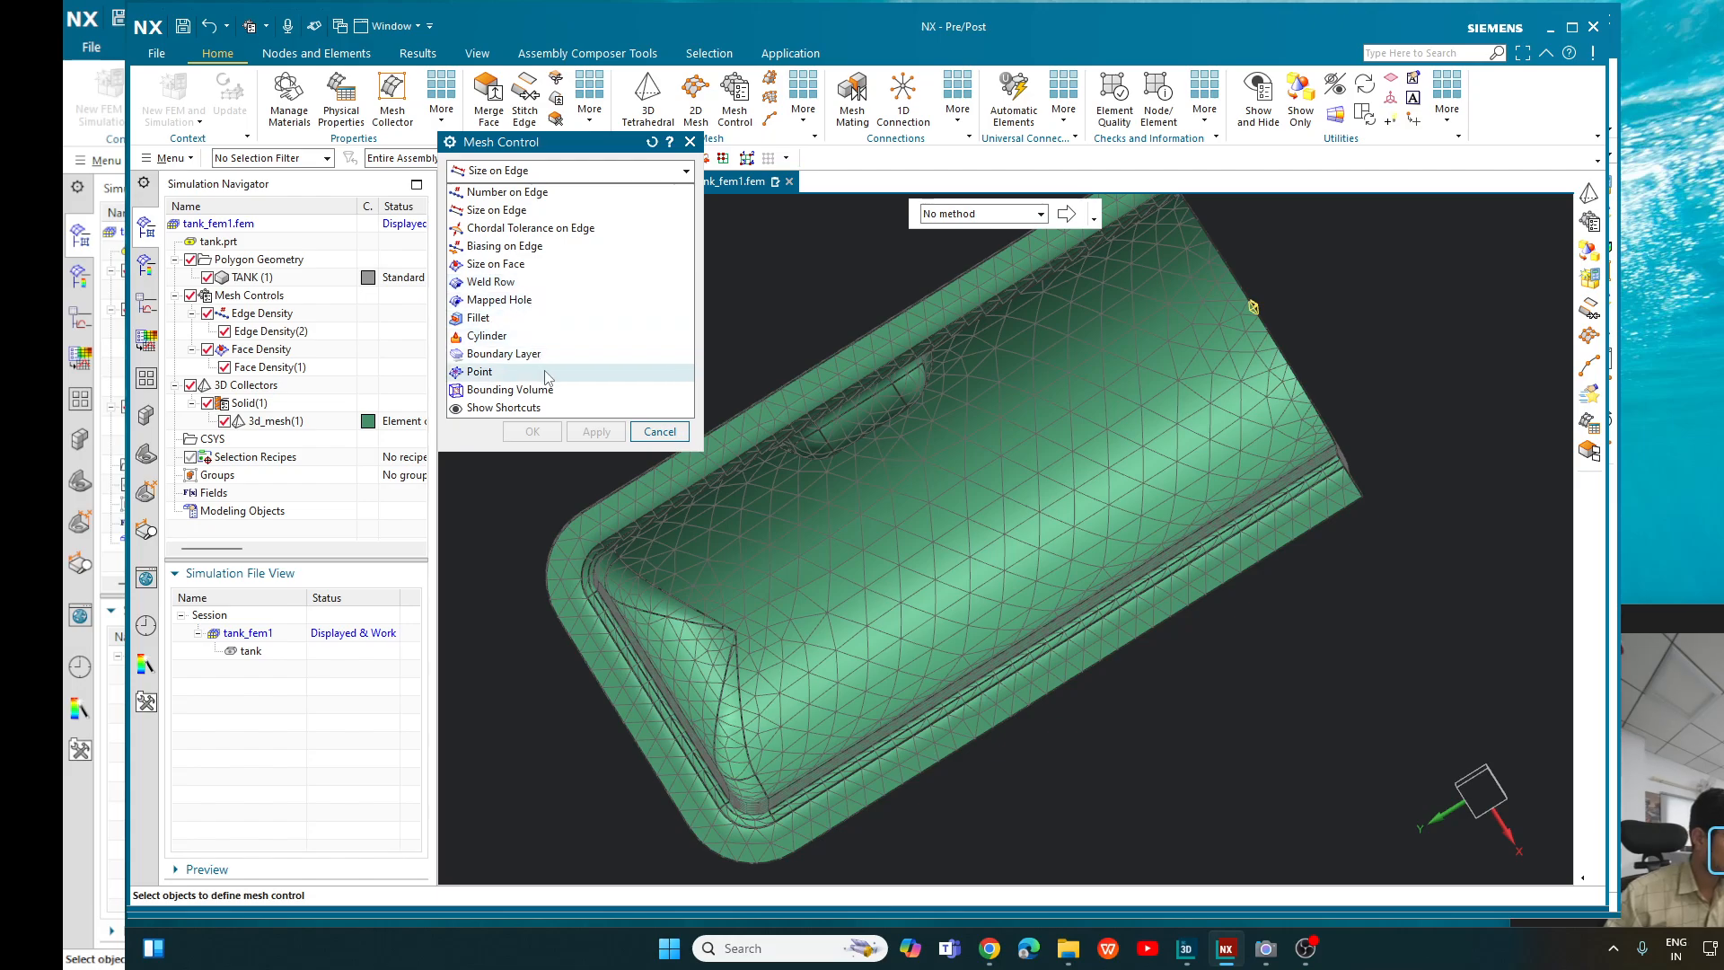
left_click(562, 246)
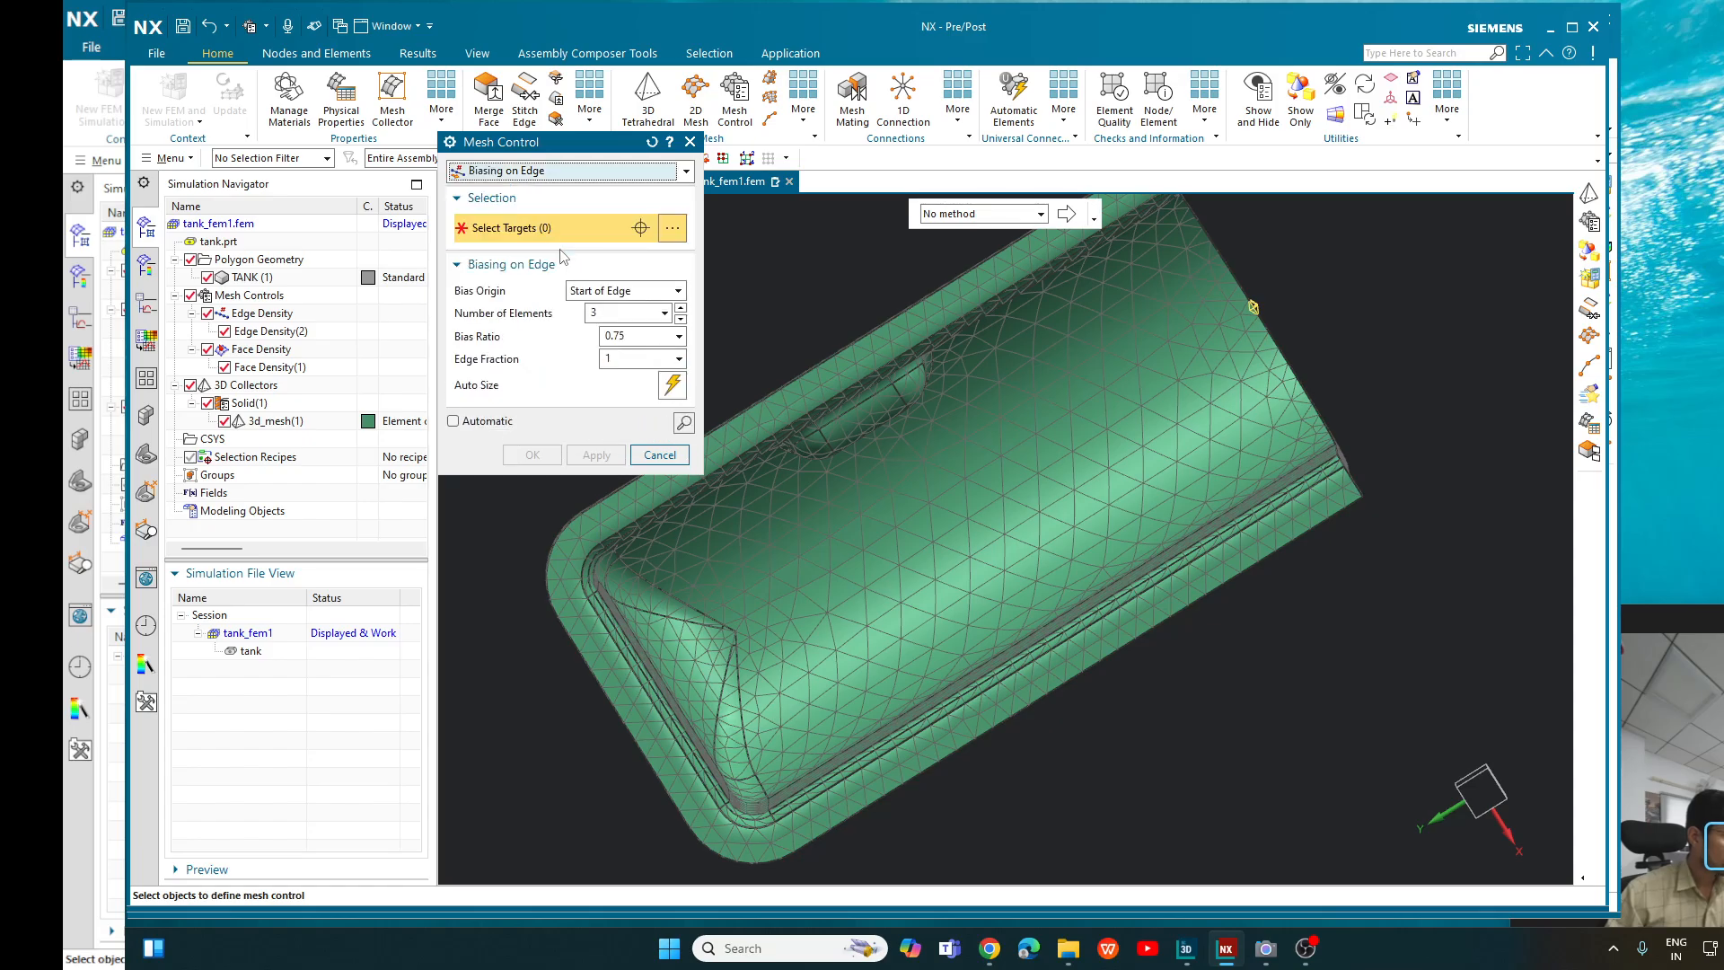
scroll(1307, 429, "down", 2)
middle_click_drag(1388, 363, 1290, 444)
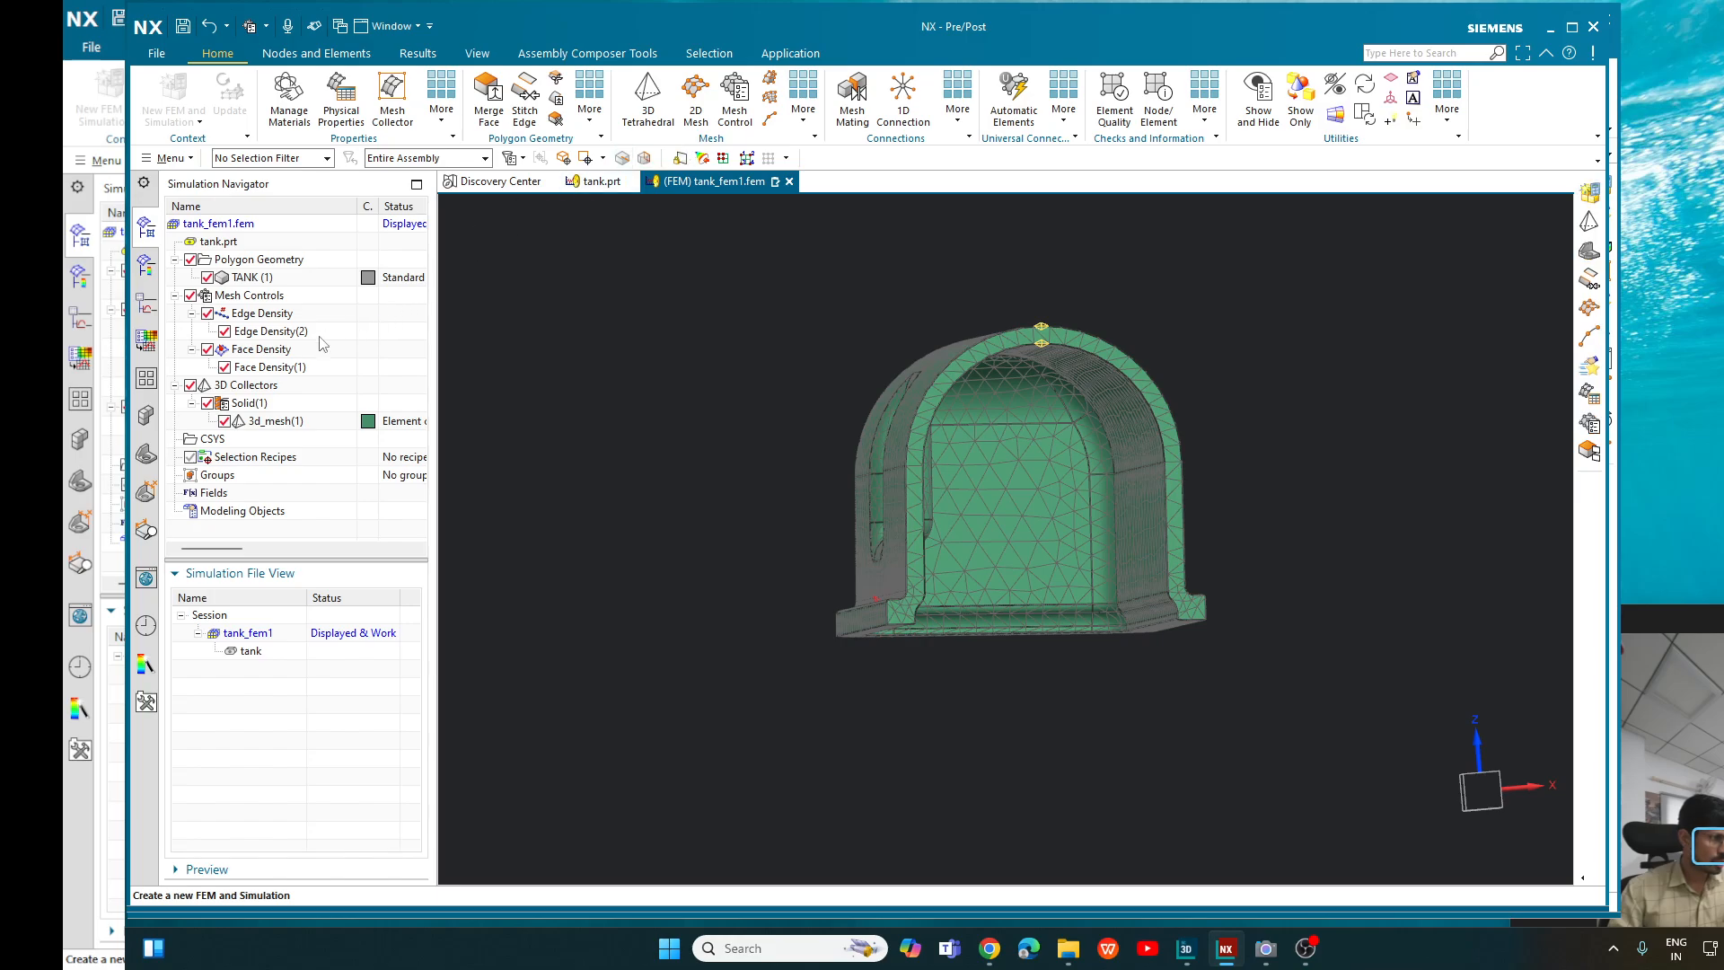
- Delete the Face Density(1) mesh control from the FEM
left_click(286, 368)
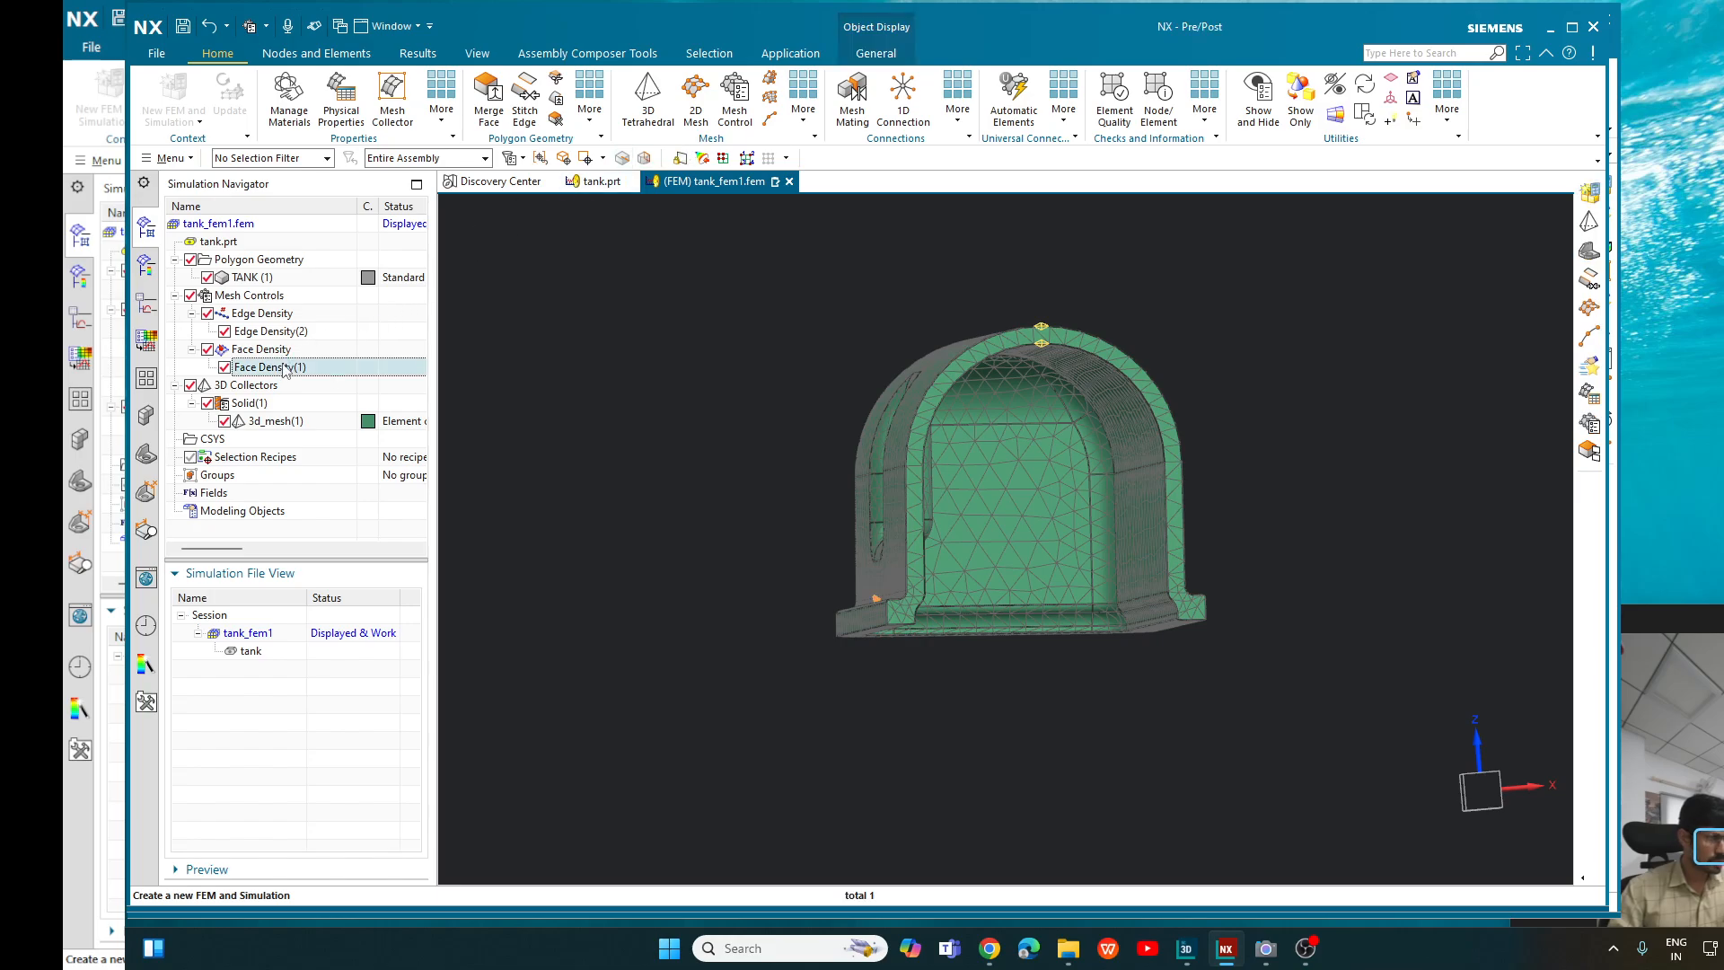
right_click(285, 369)
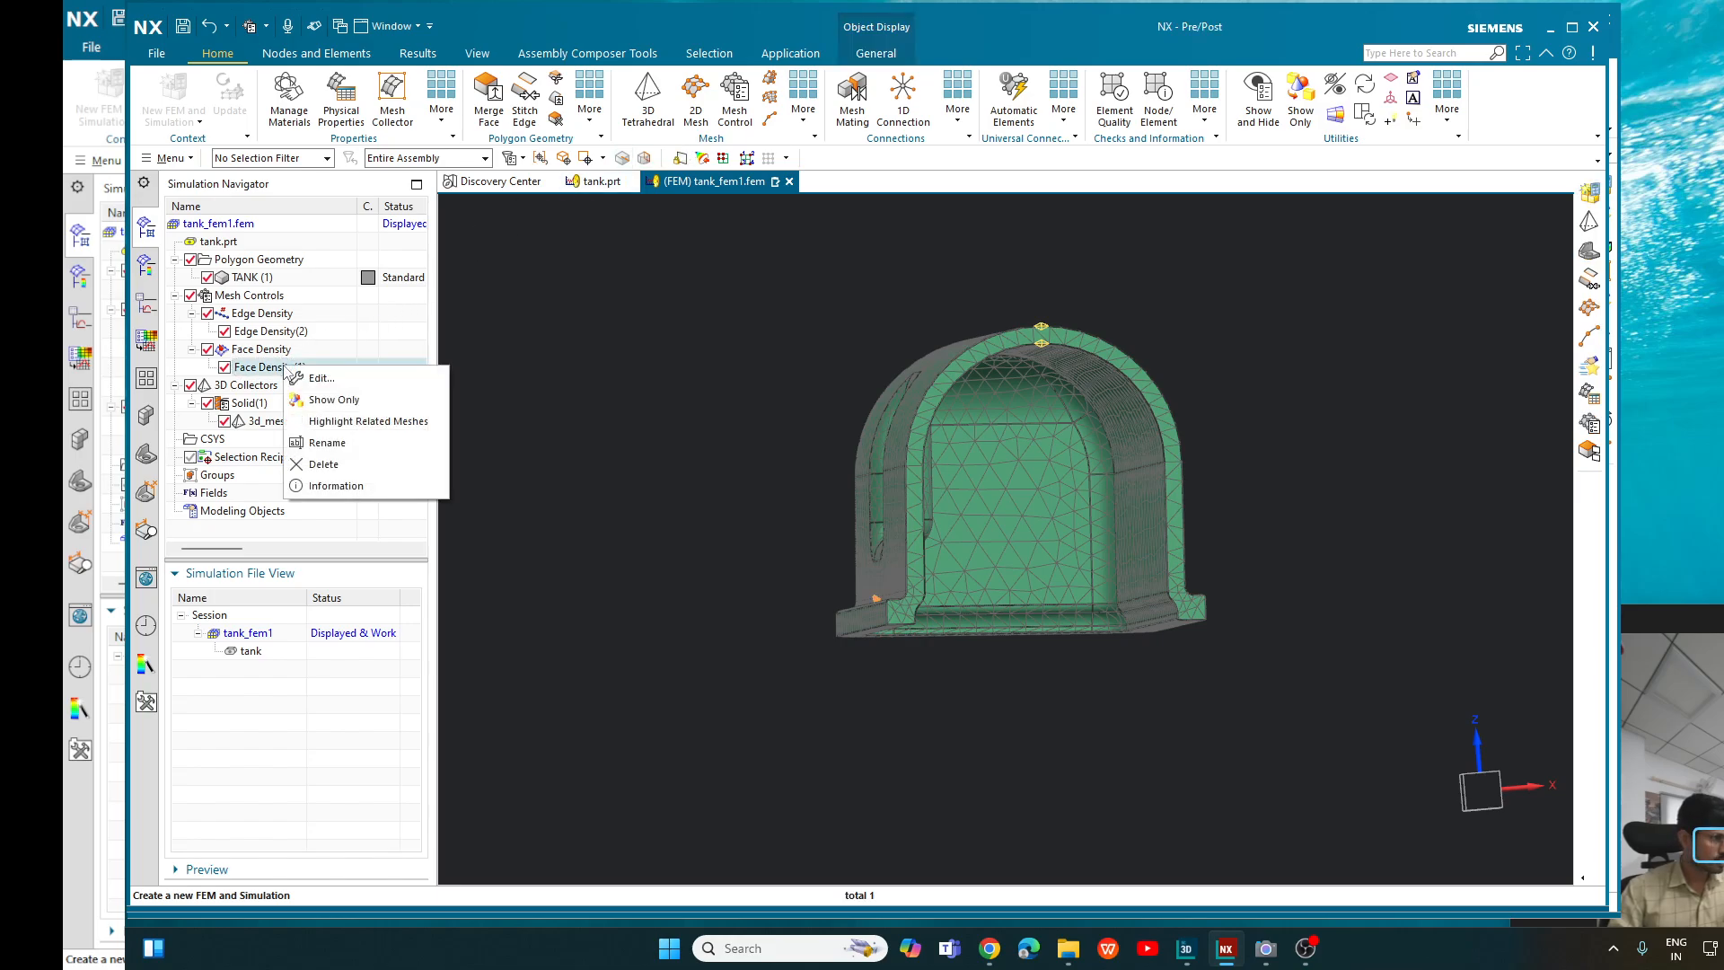
left_click(342, 465)
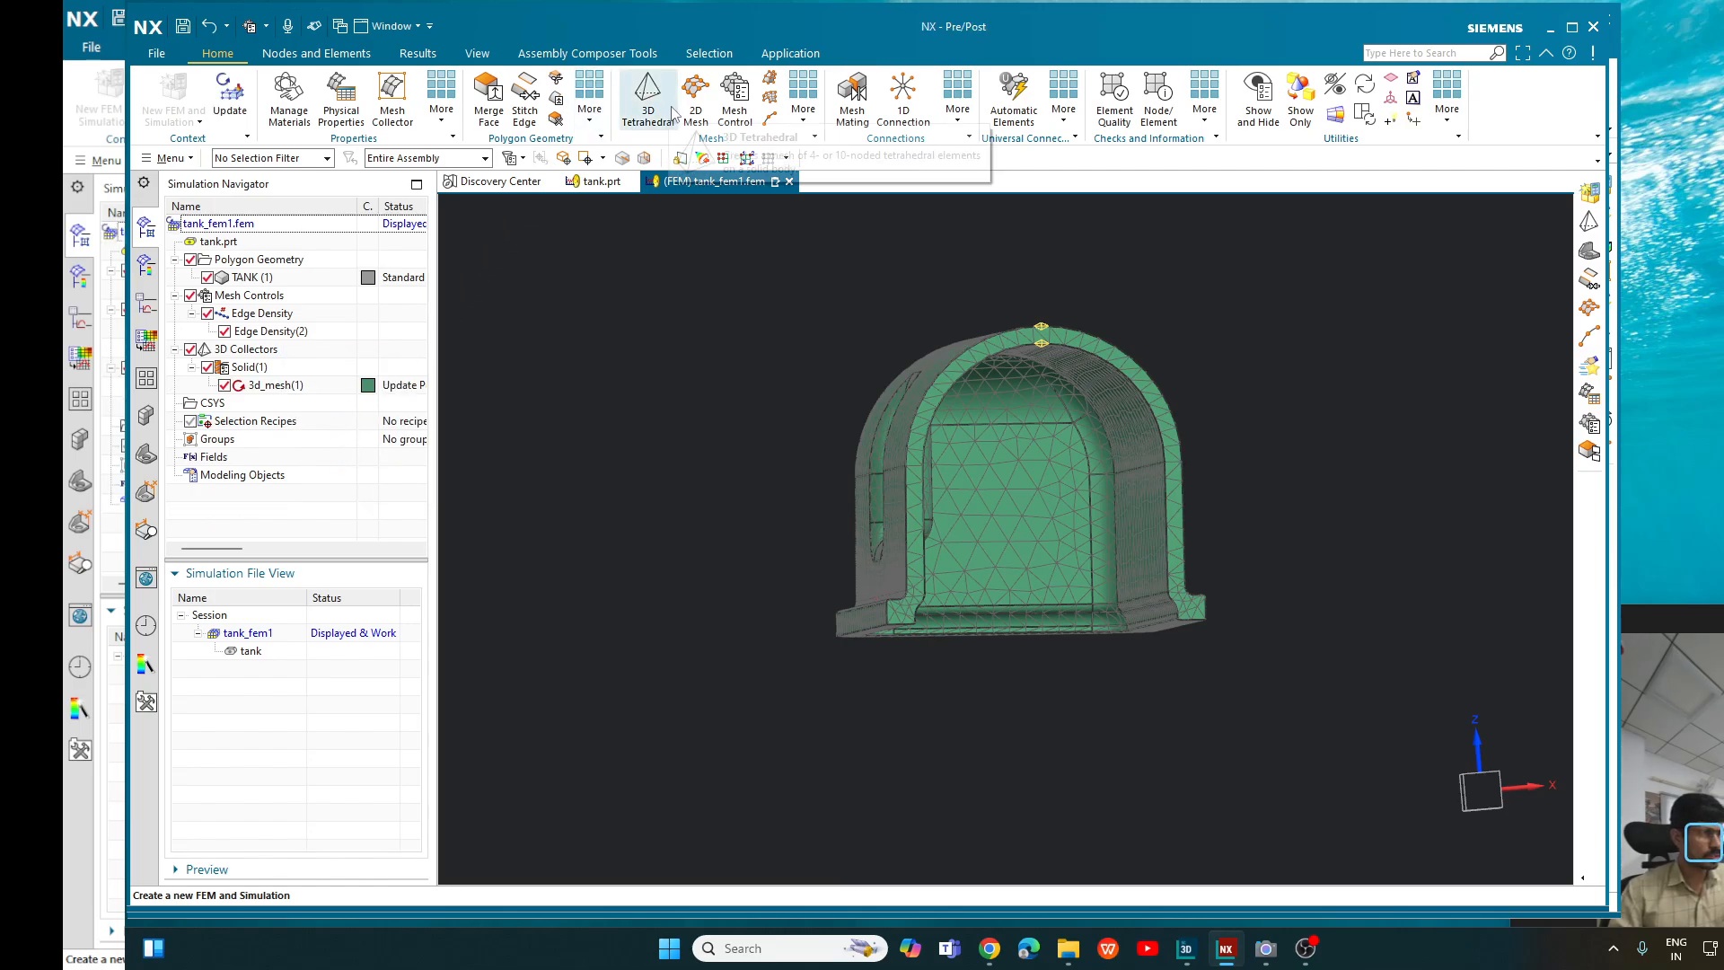
- Start a Biasing on Edge mesh control on the outer and inner arch edges of the open end, with Center of Edge as bias origin
left_click(735, 99)
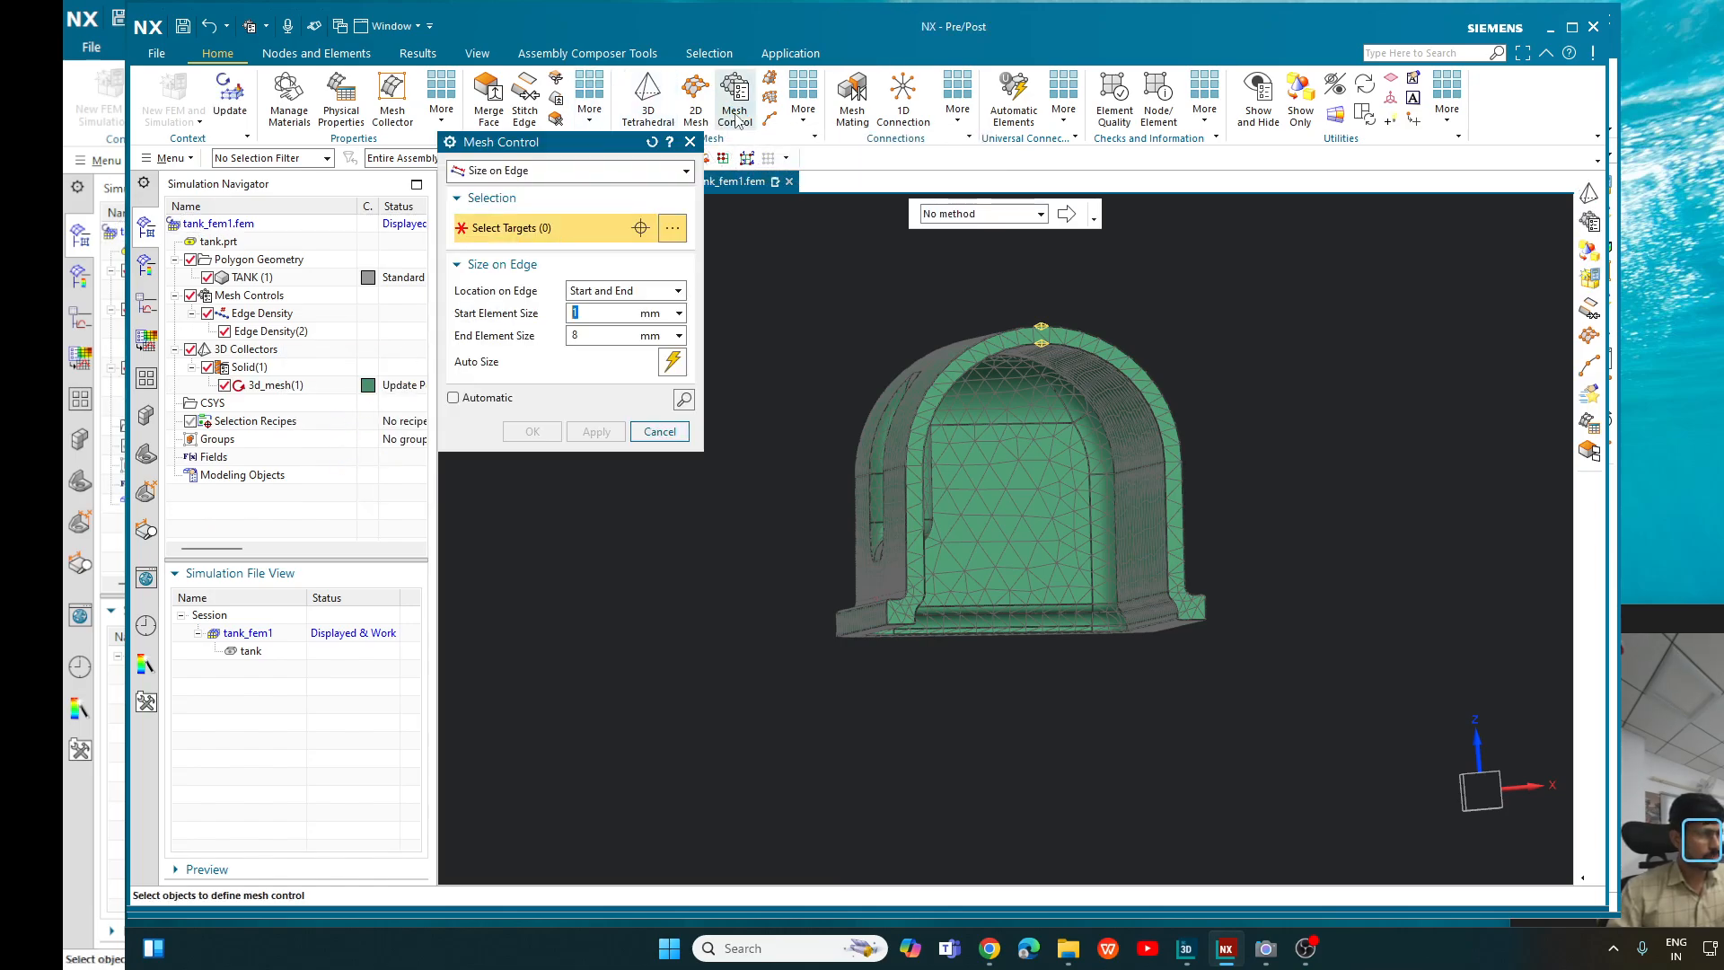
left_click(597, 175)
left_click(576, 246)
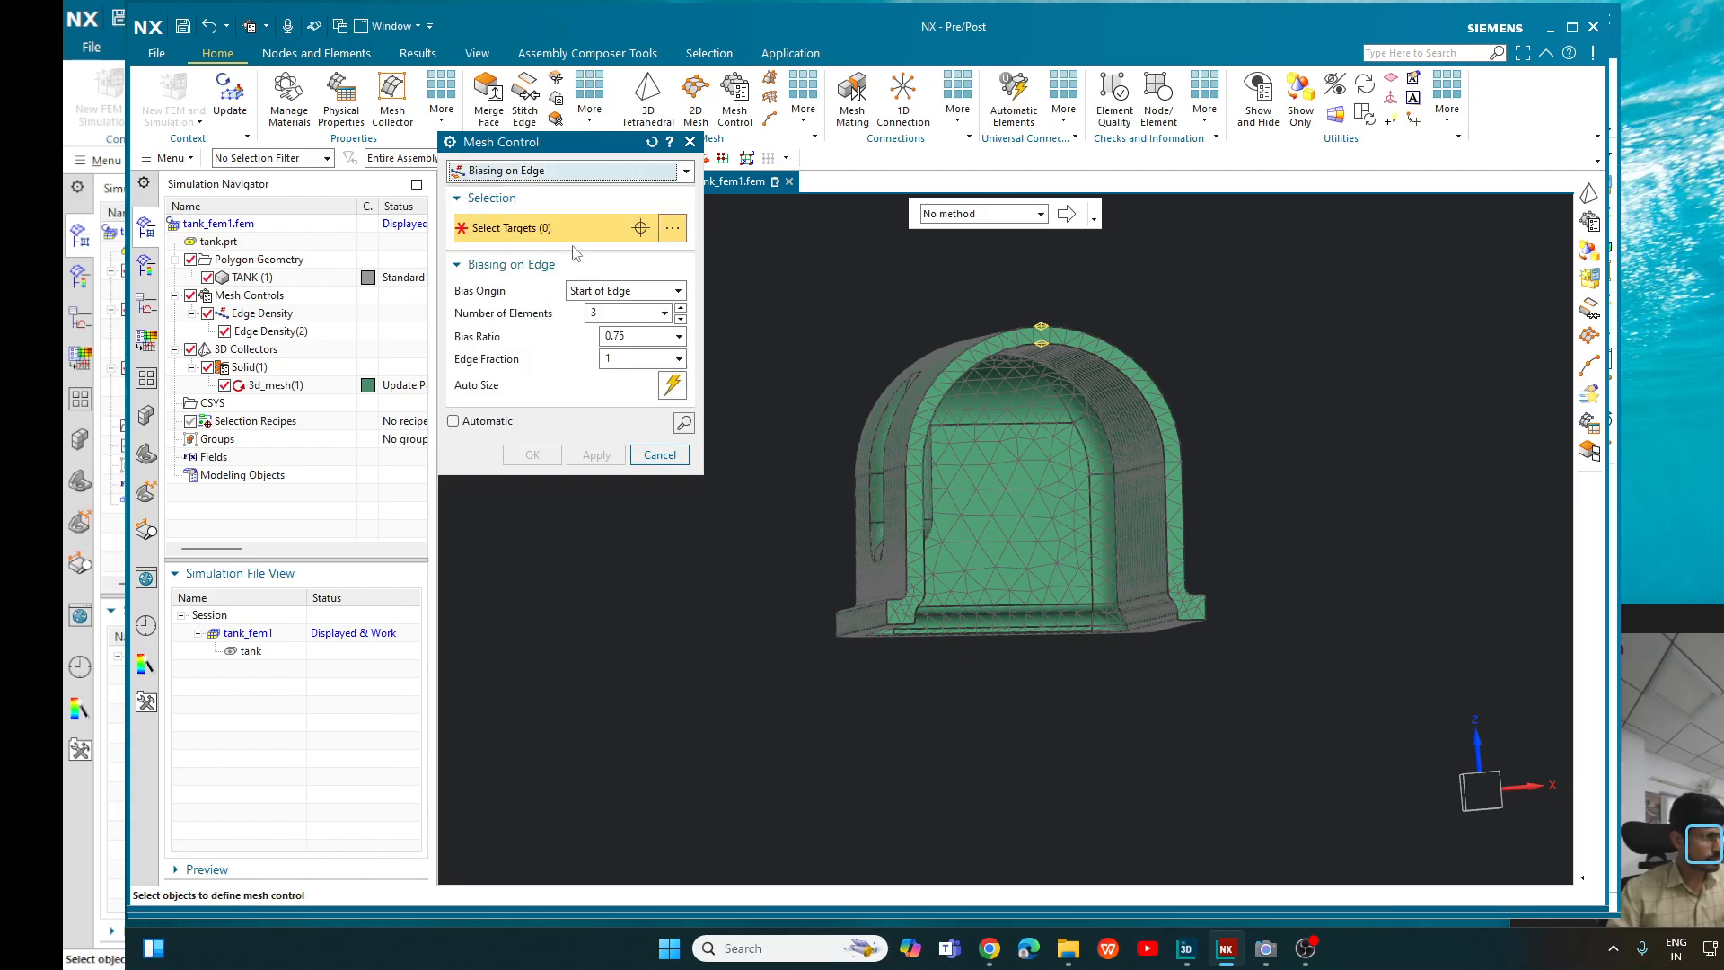
left_click(1013, 327)
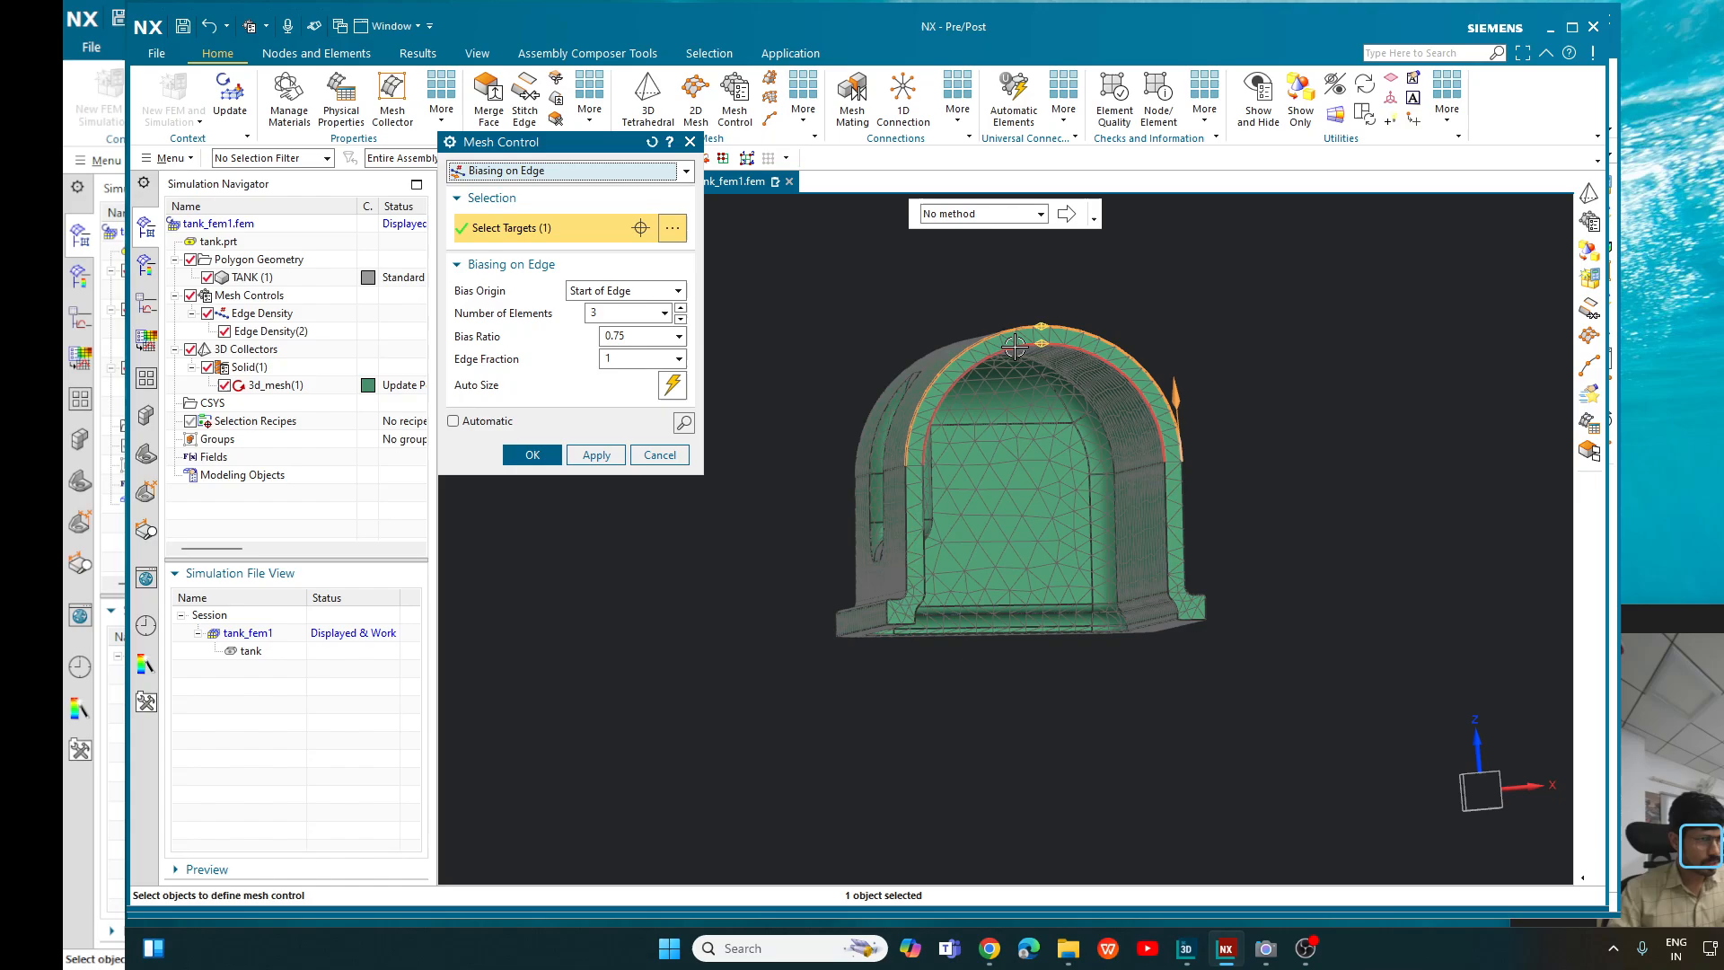
left_click(1014, 348)
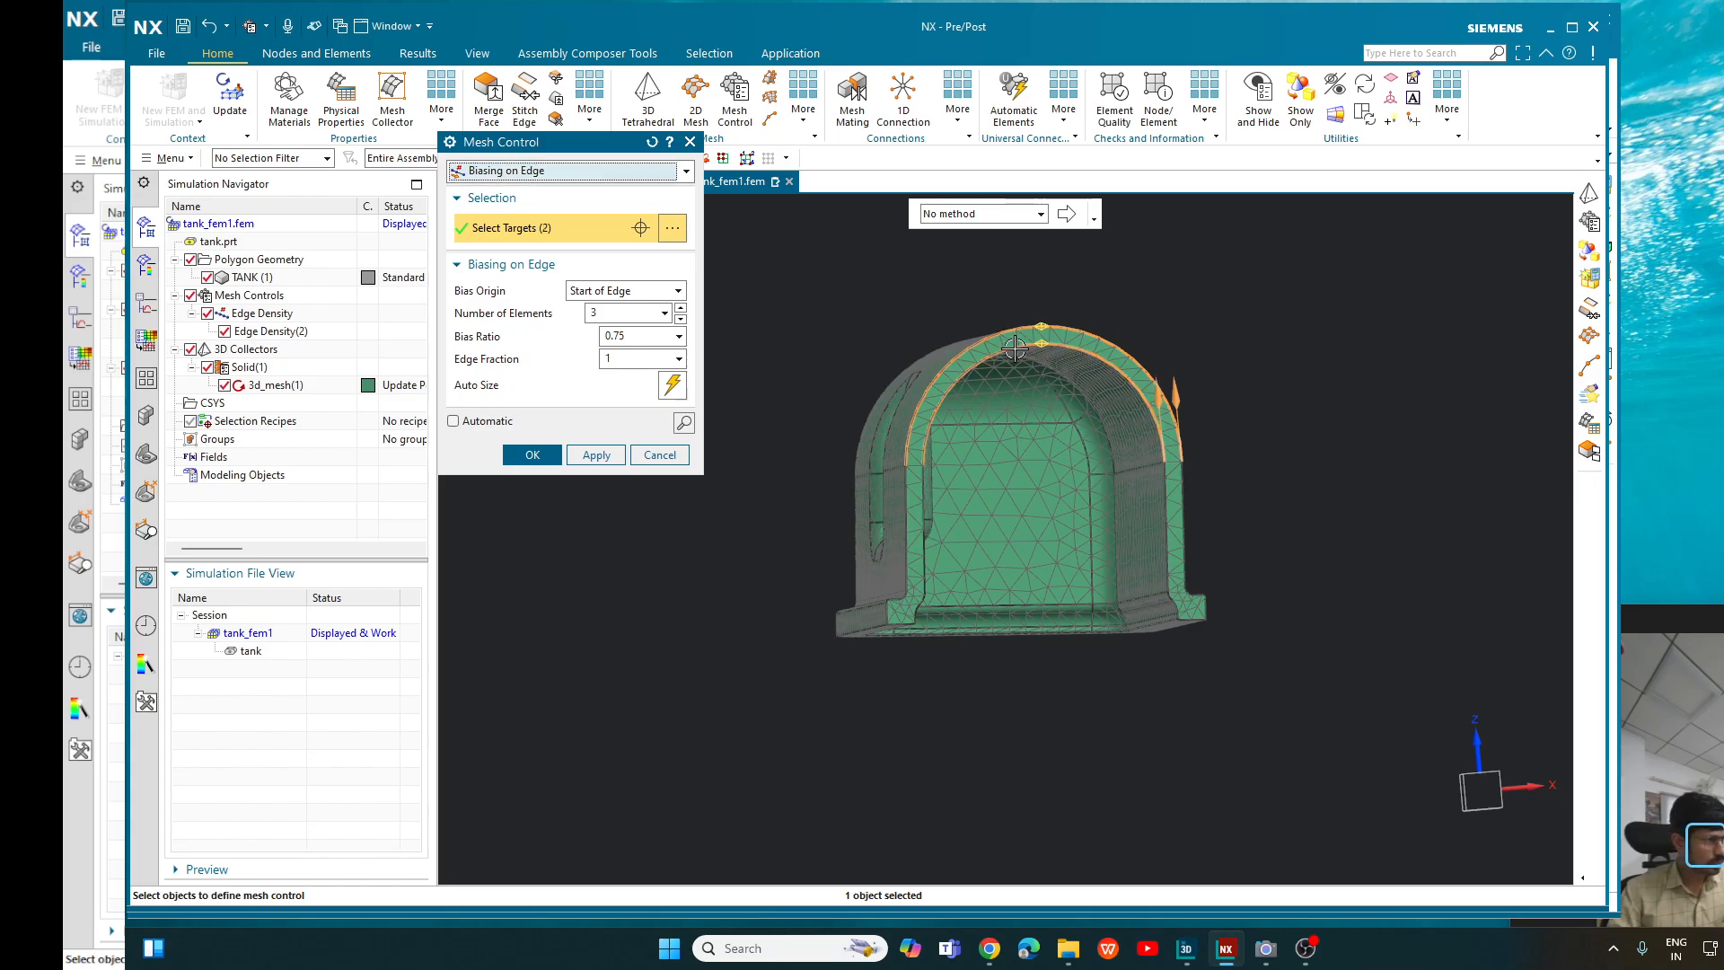
left_click(628, 292)
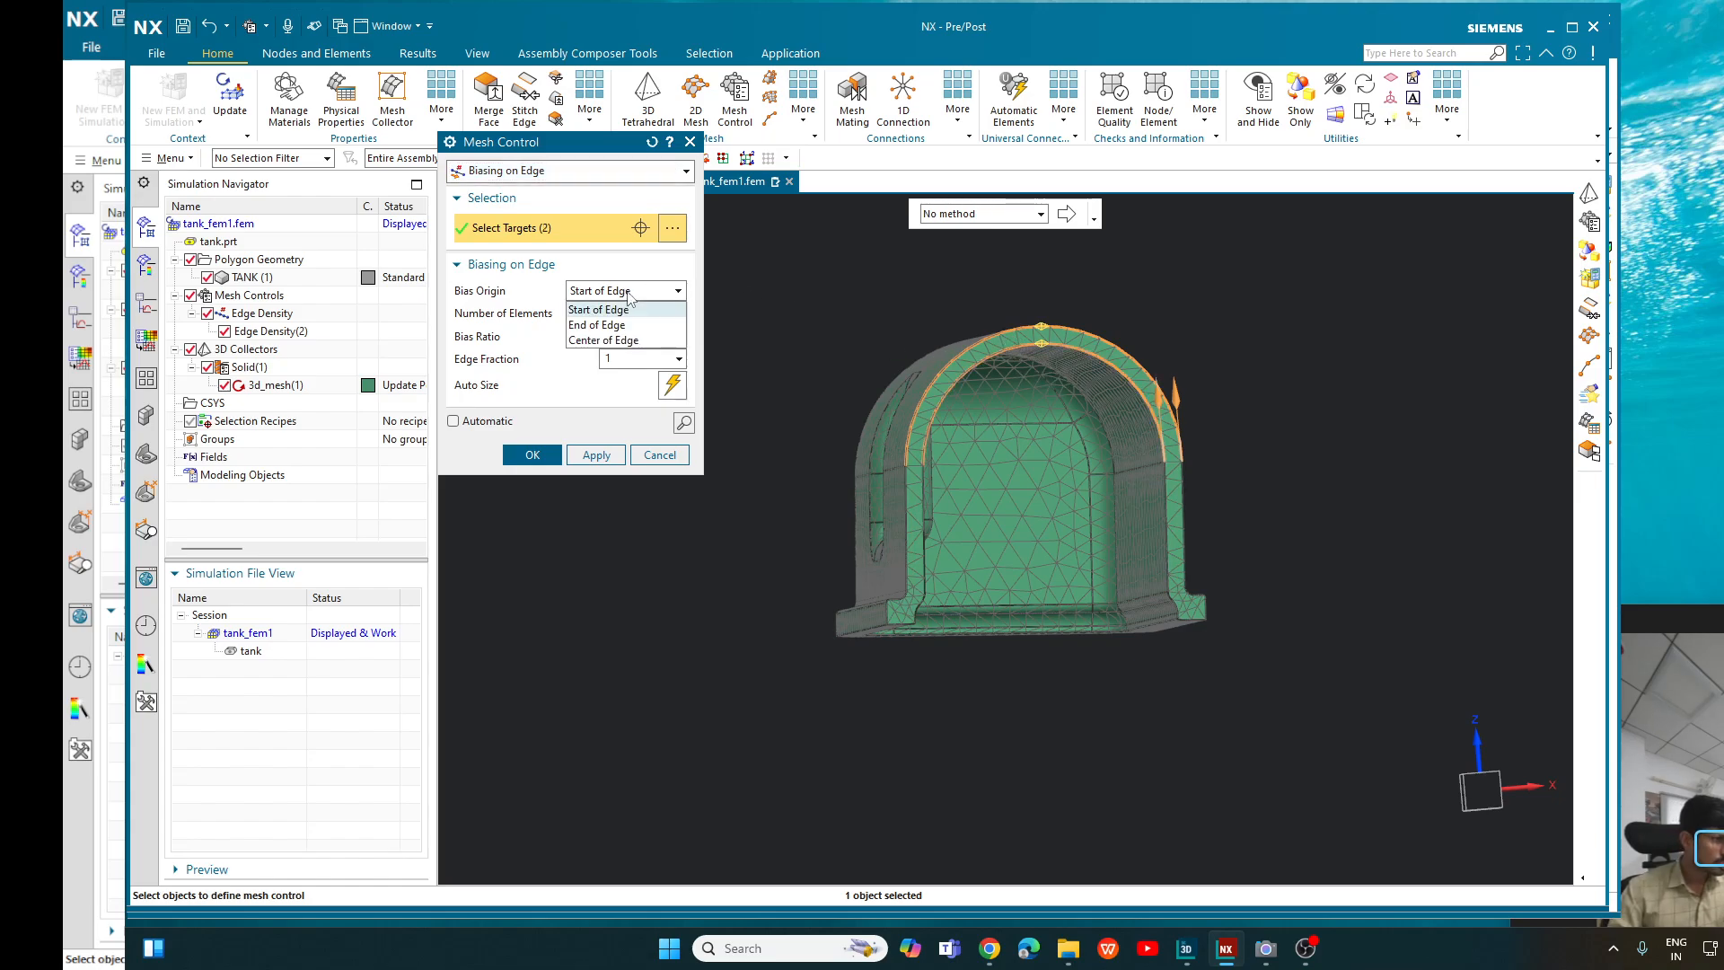
left_click(641, 339)
- Set the edge biasing to 25 elements with bias ratio 0.75, preview the node spacing, and create the control, overwriting the existing edge controls
middle_click_drag(1279, 314, 1262, 313)
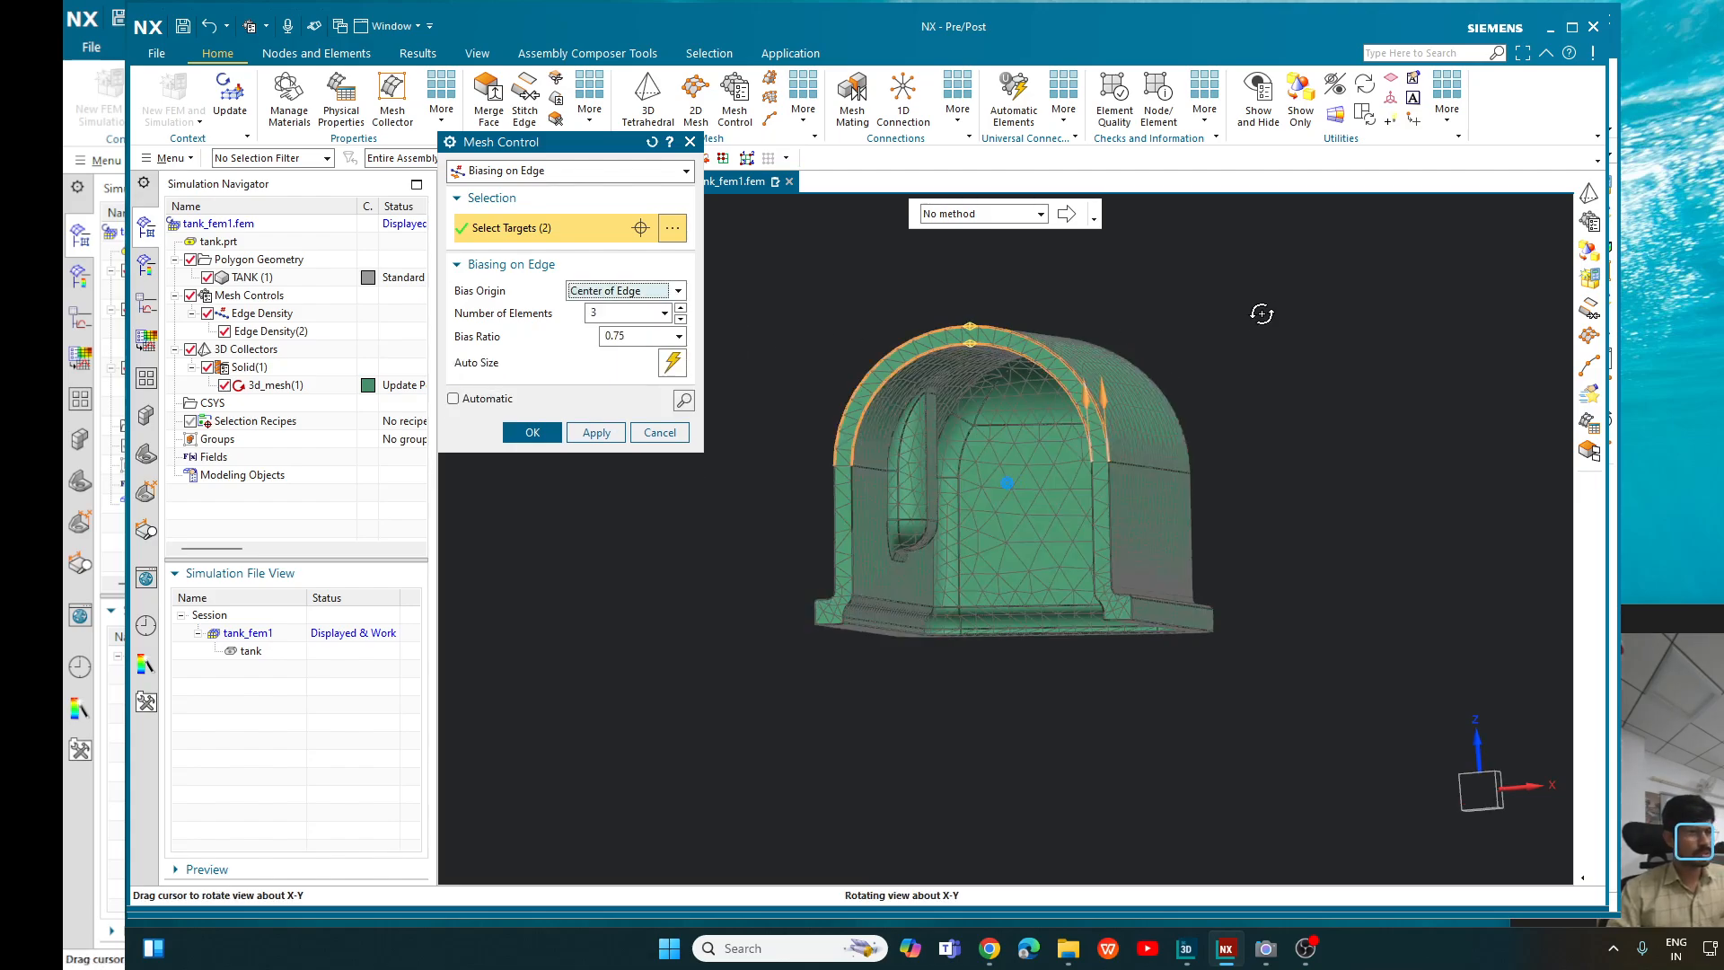
scroll(994, 321, "up", 4)
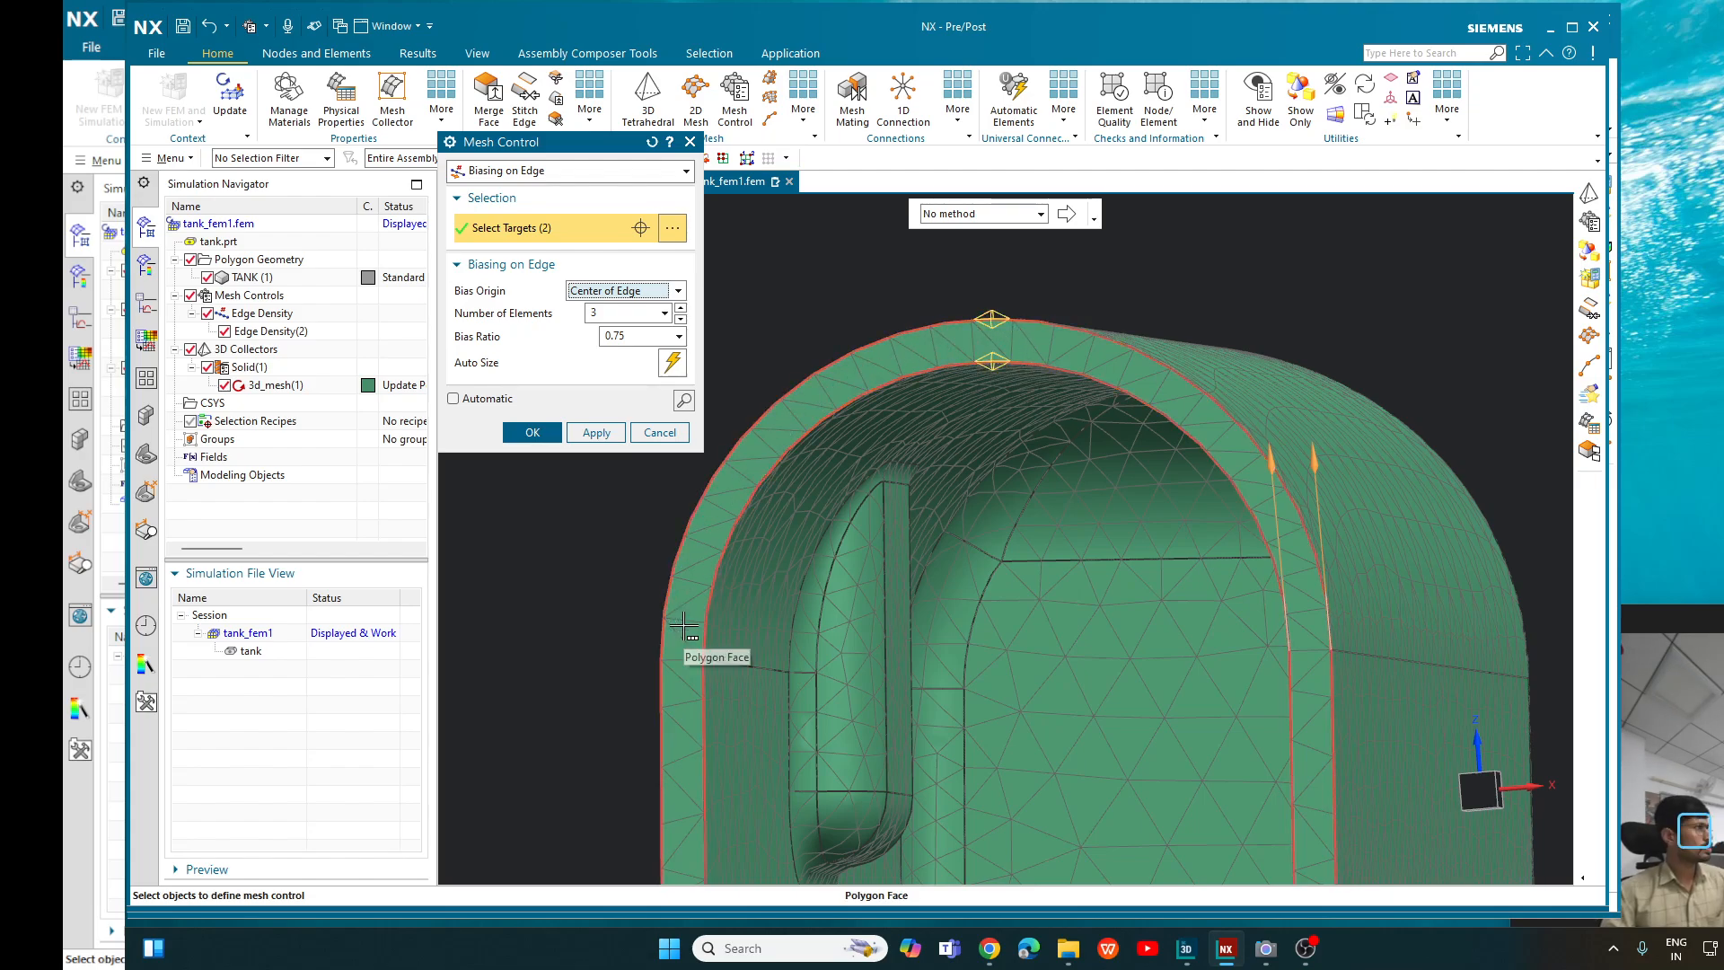
left_click(603, 316)
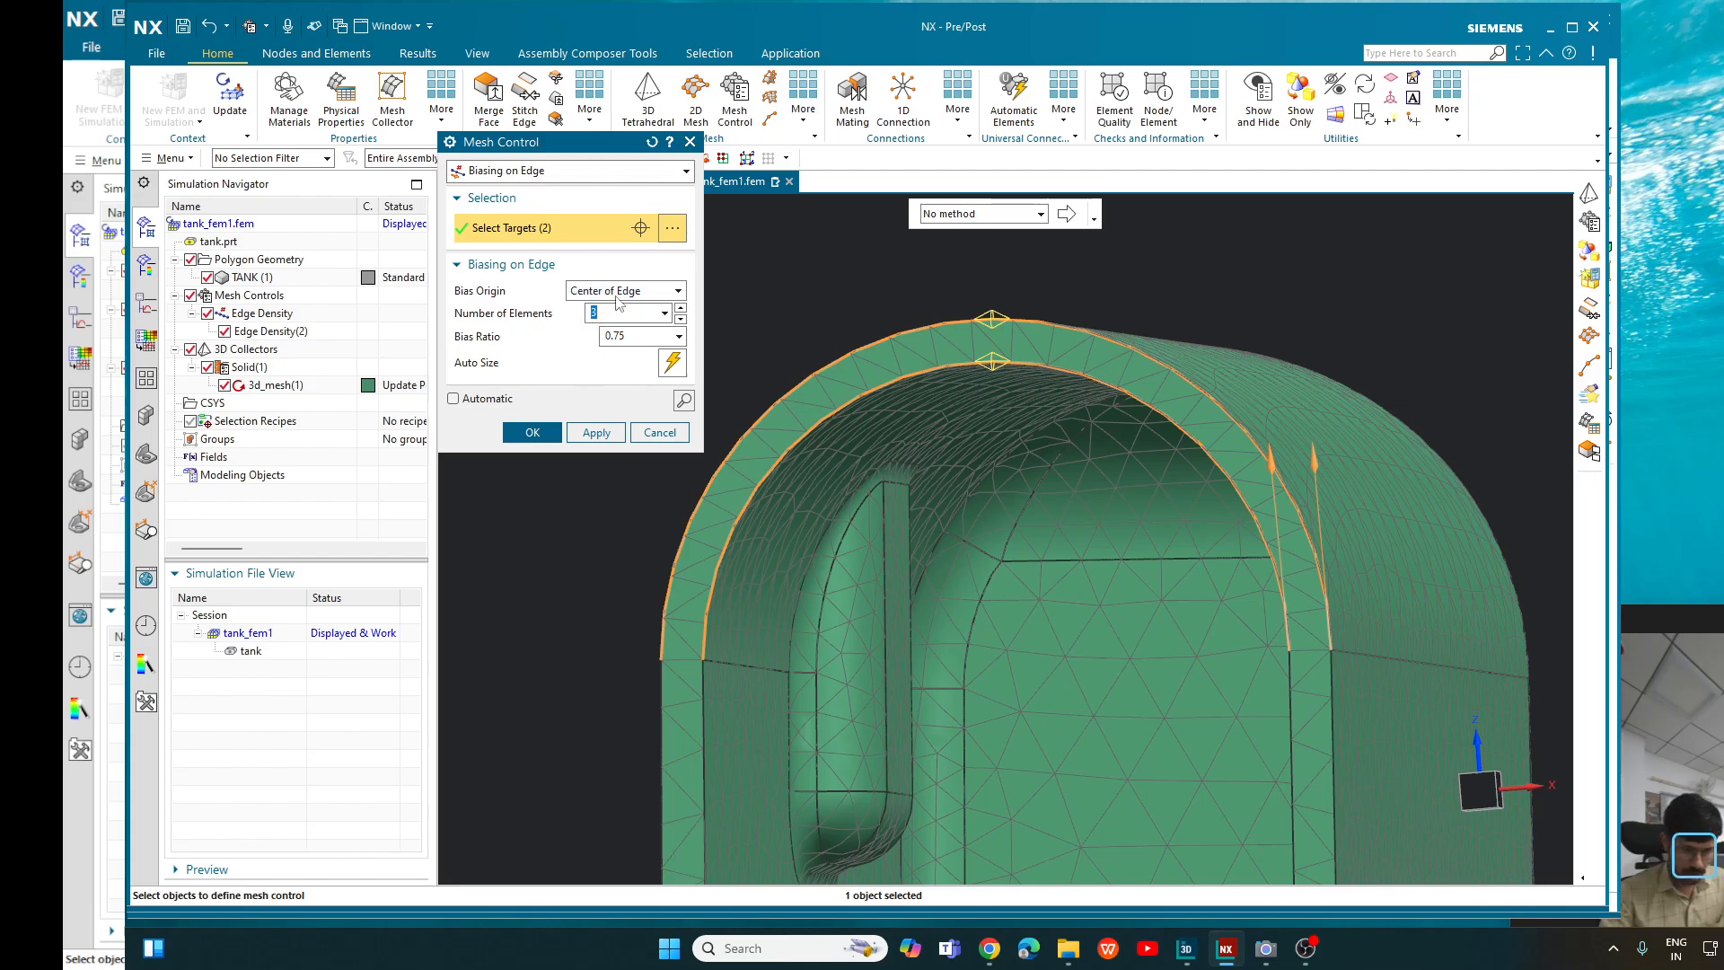
type("25")
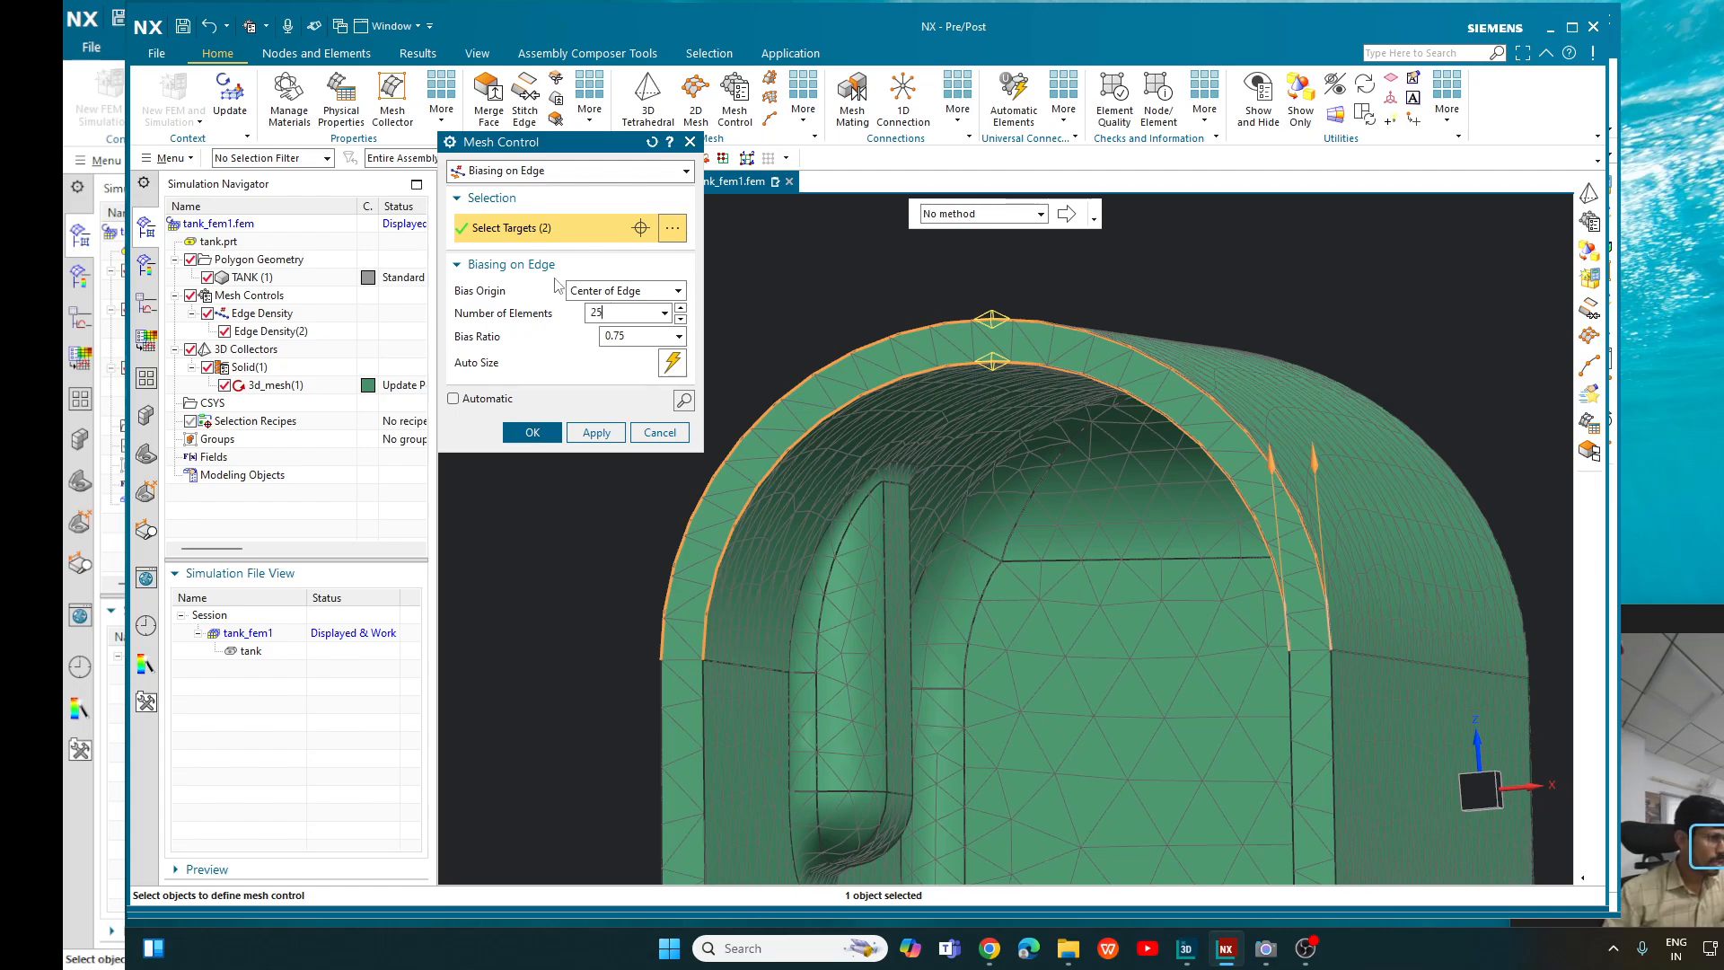
left_click(619, 337)
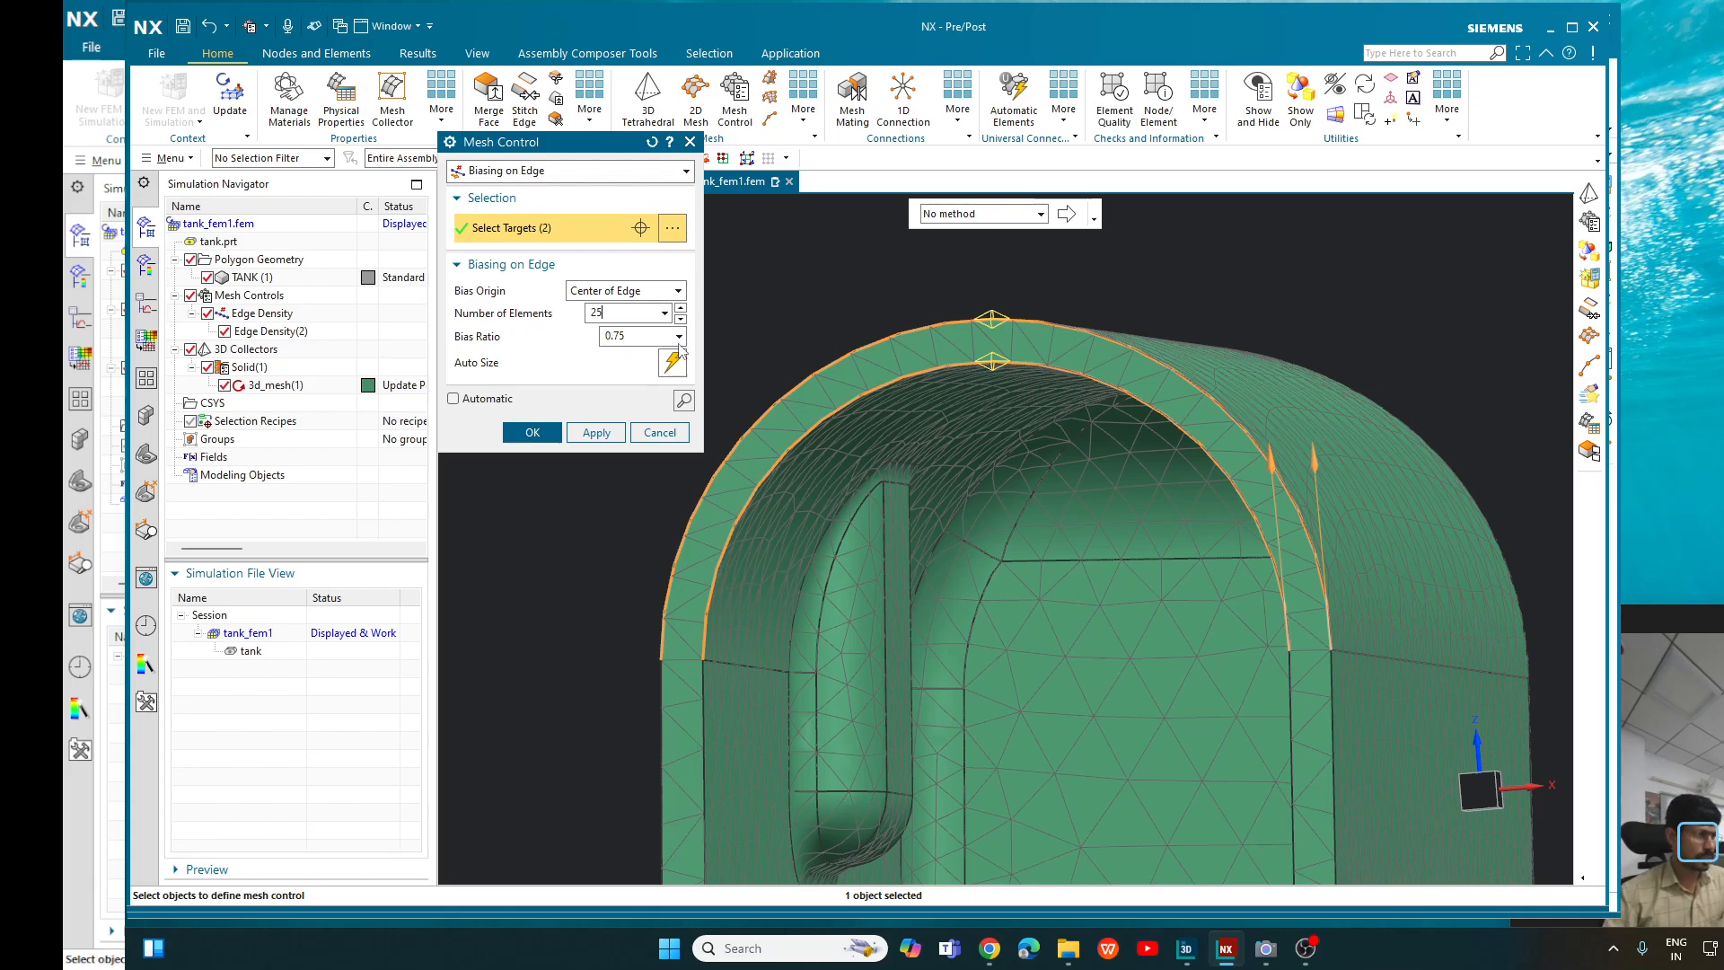
left_click(683, 398)
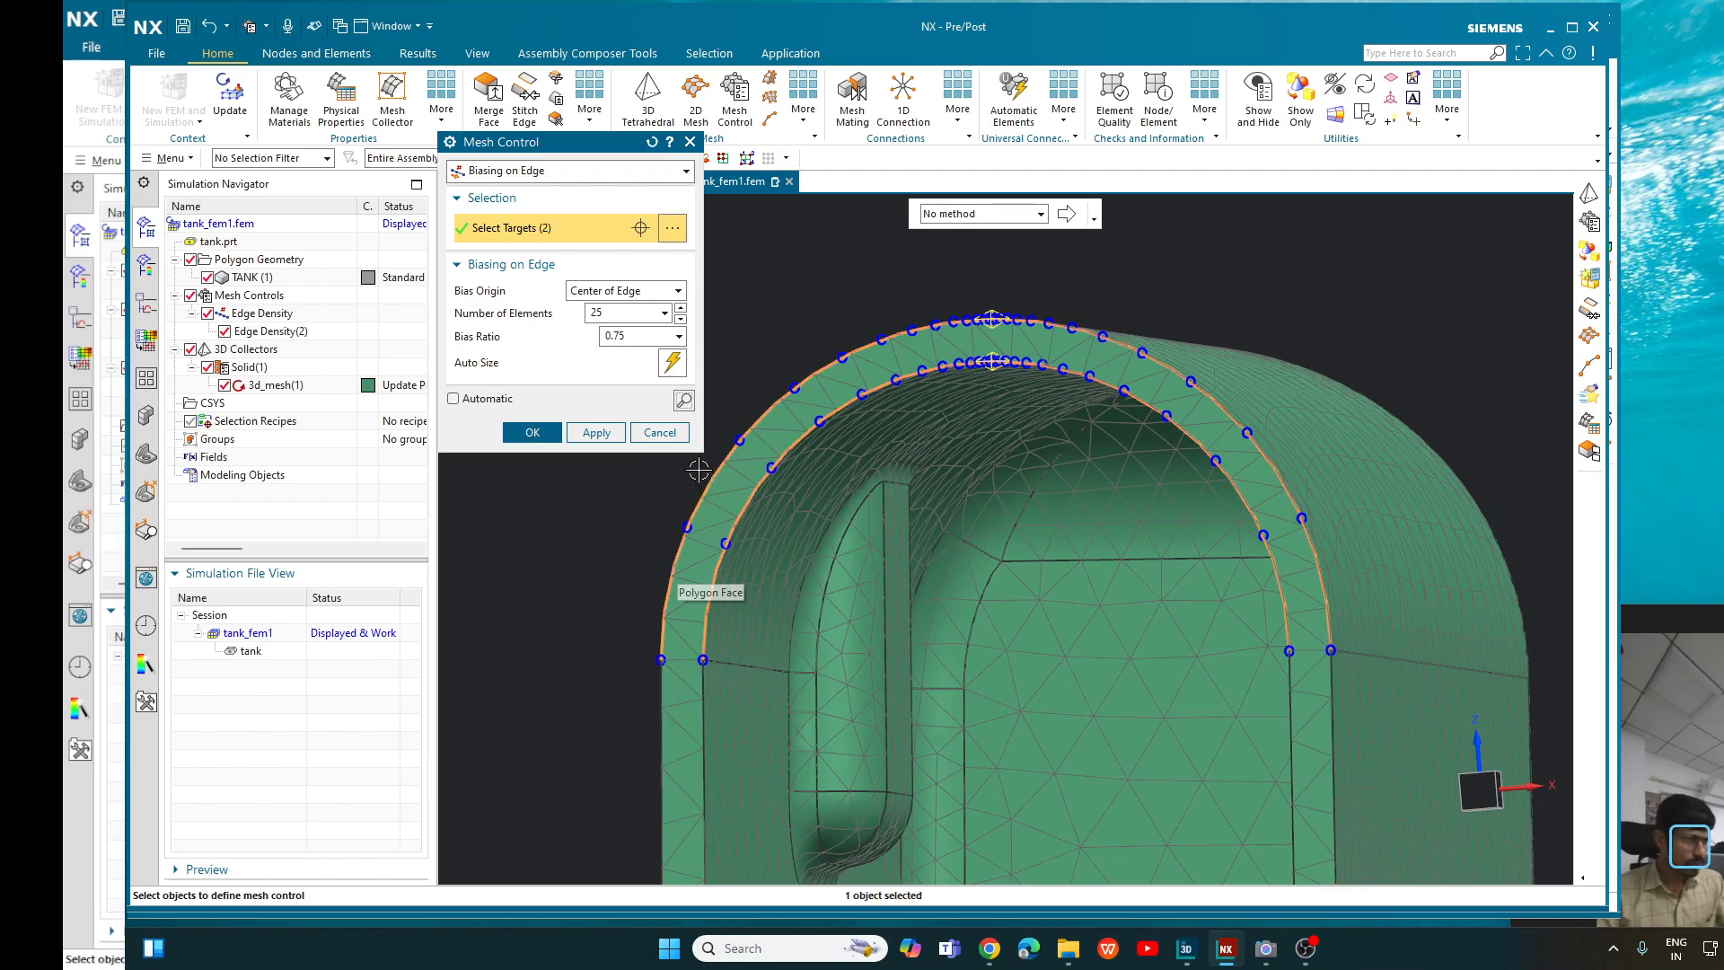
left_click(534, 435)
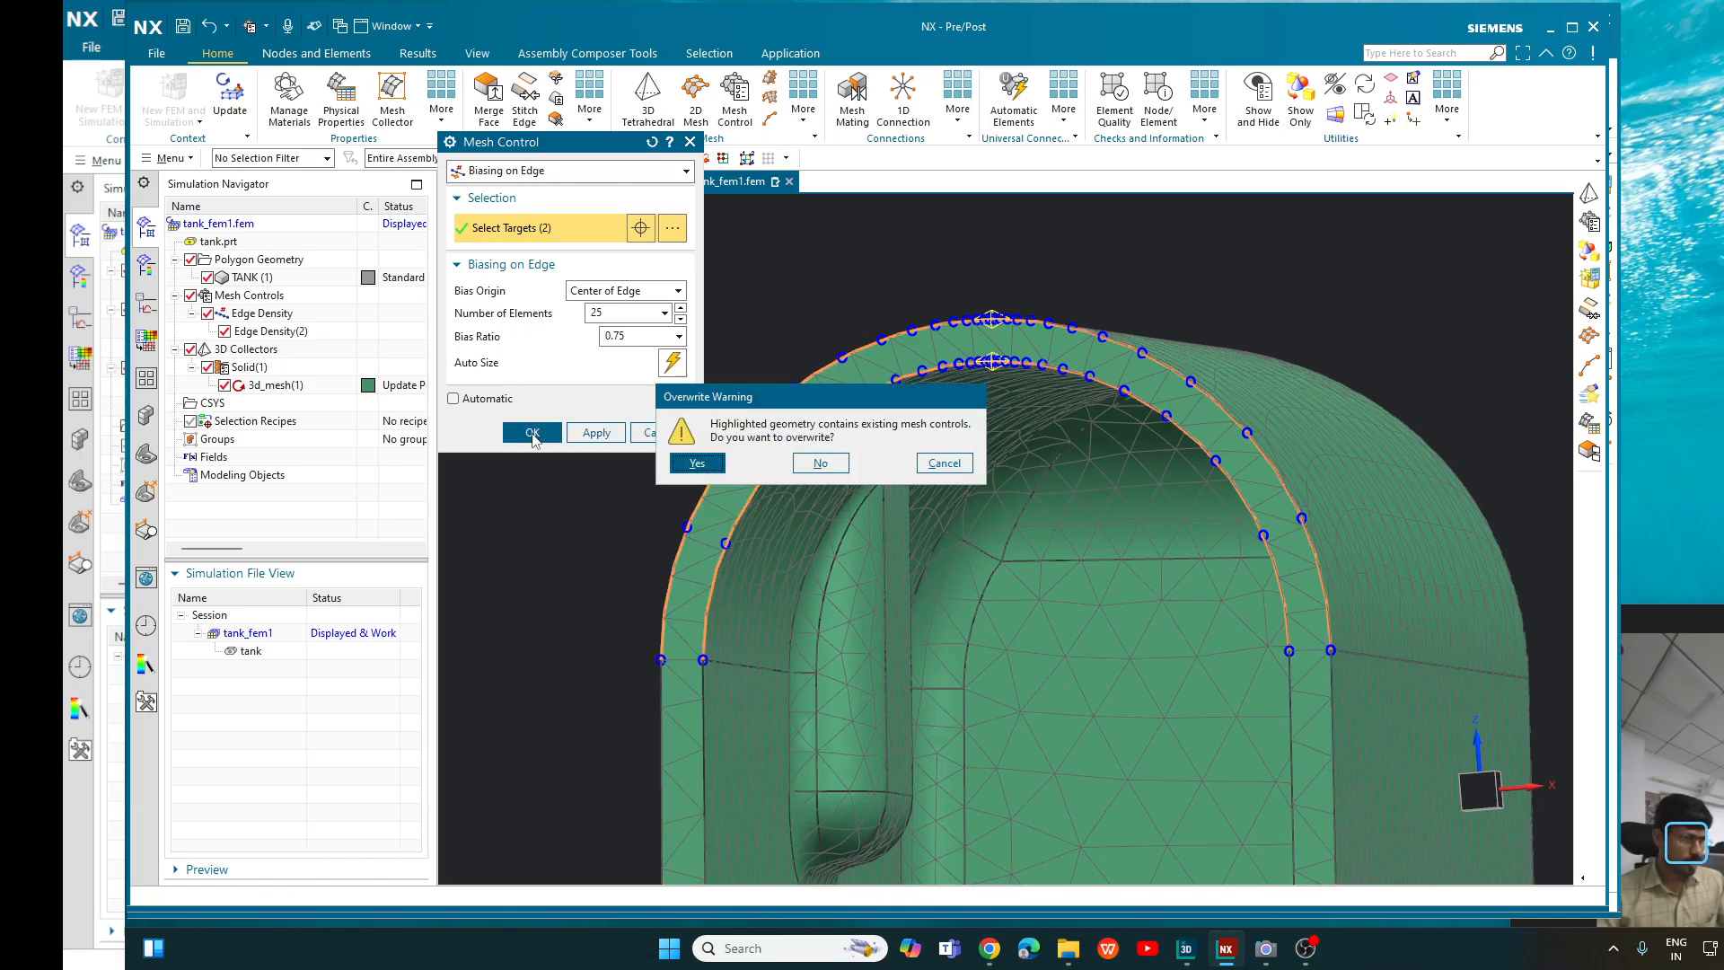
left_click(716, 465)
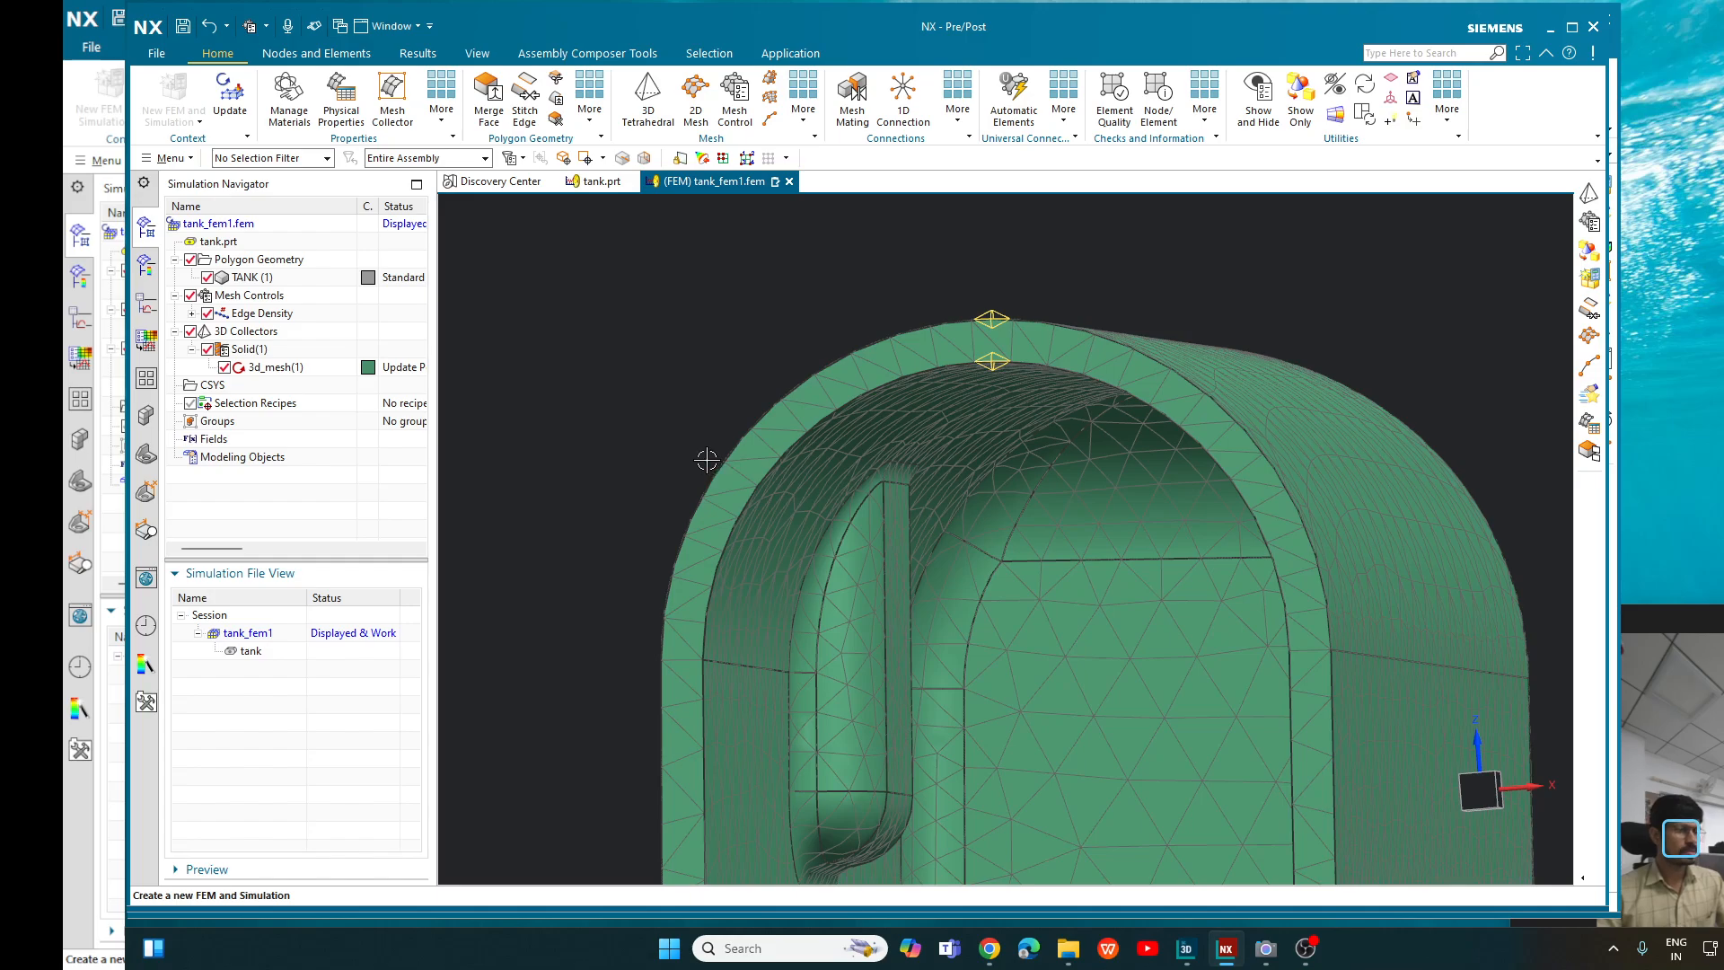
- Update the finite element mesh and examine the elements around the arch's apex and over the tank's exterior
left_click(231, 92)
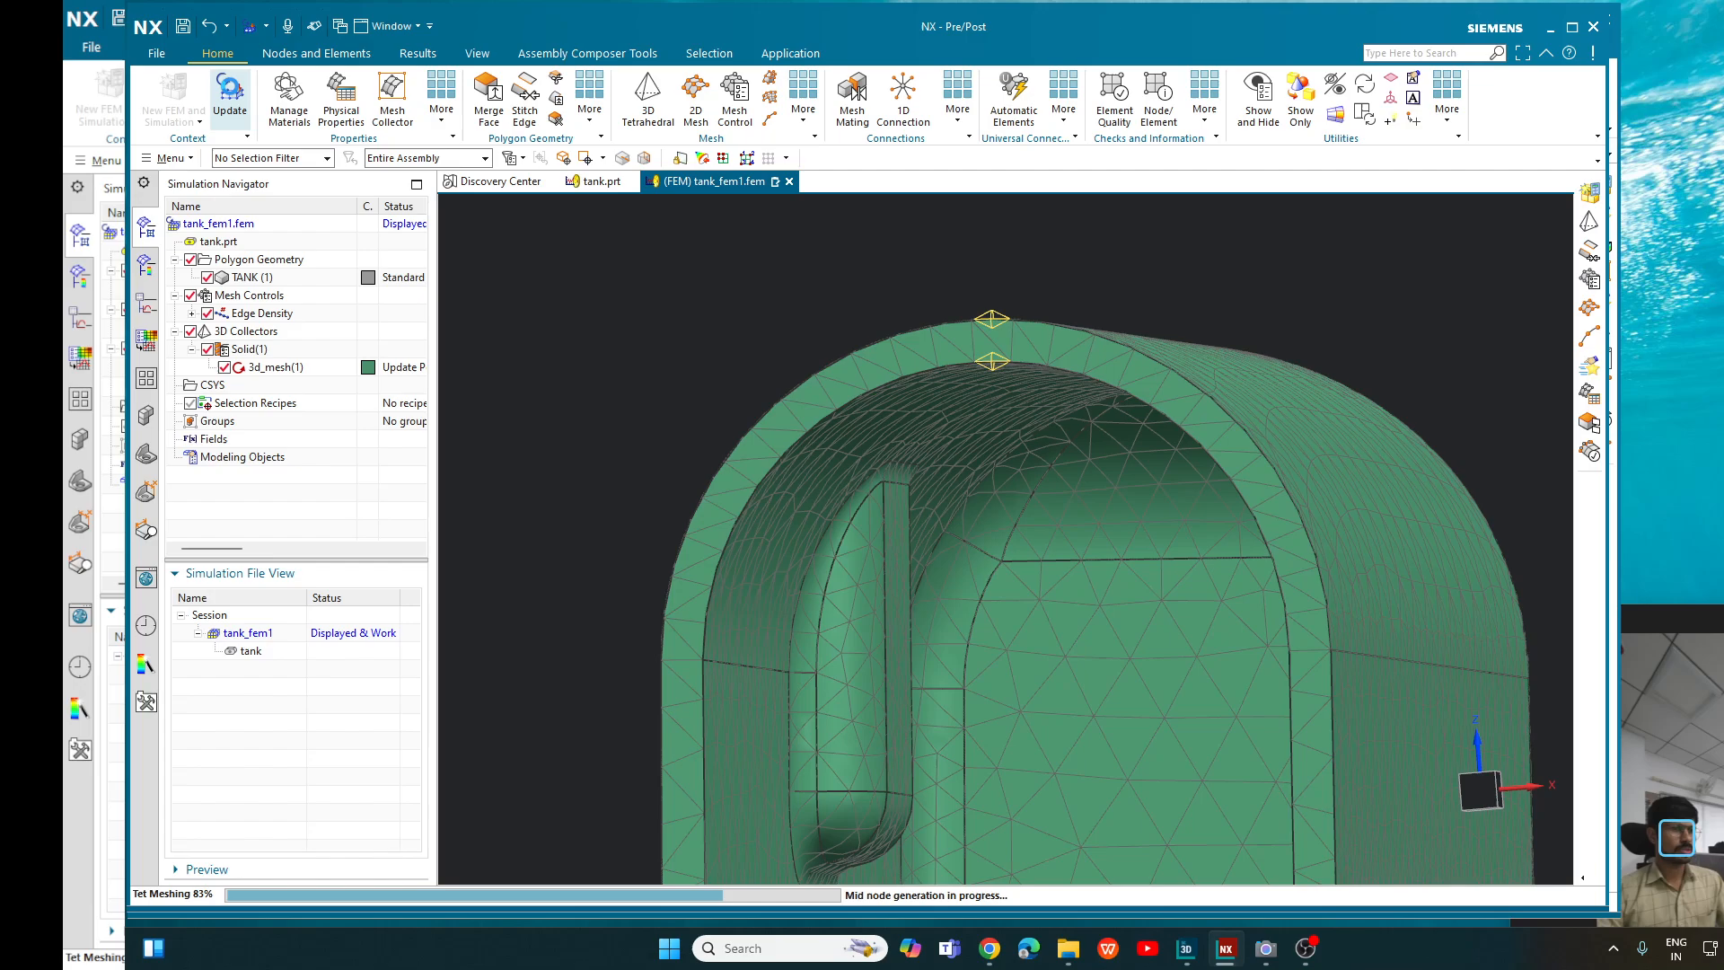
scroll(983, 333, "up", 2)
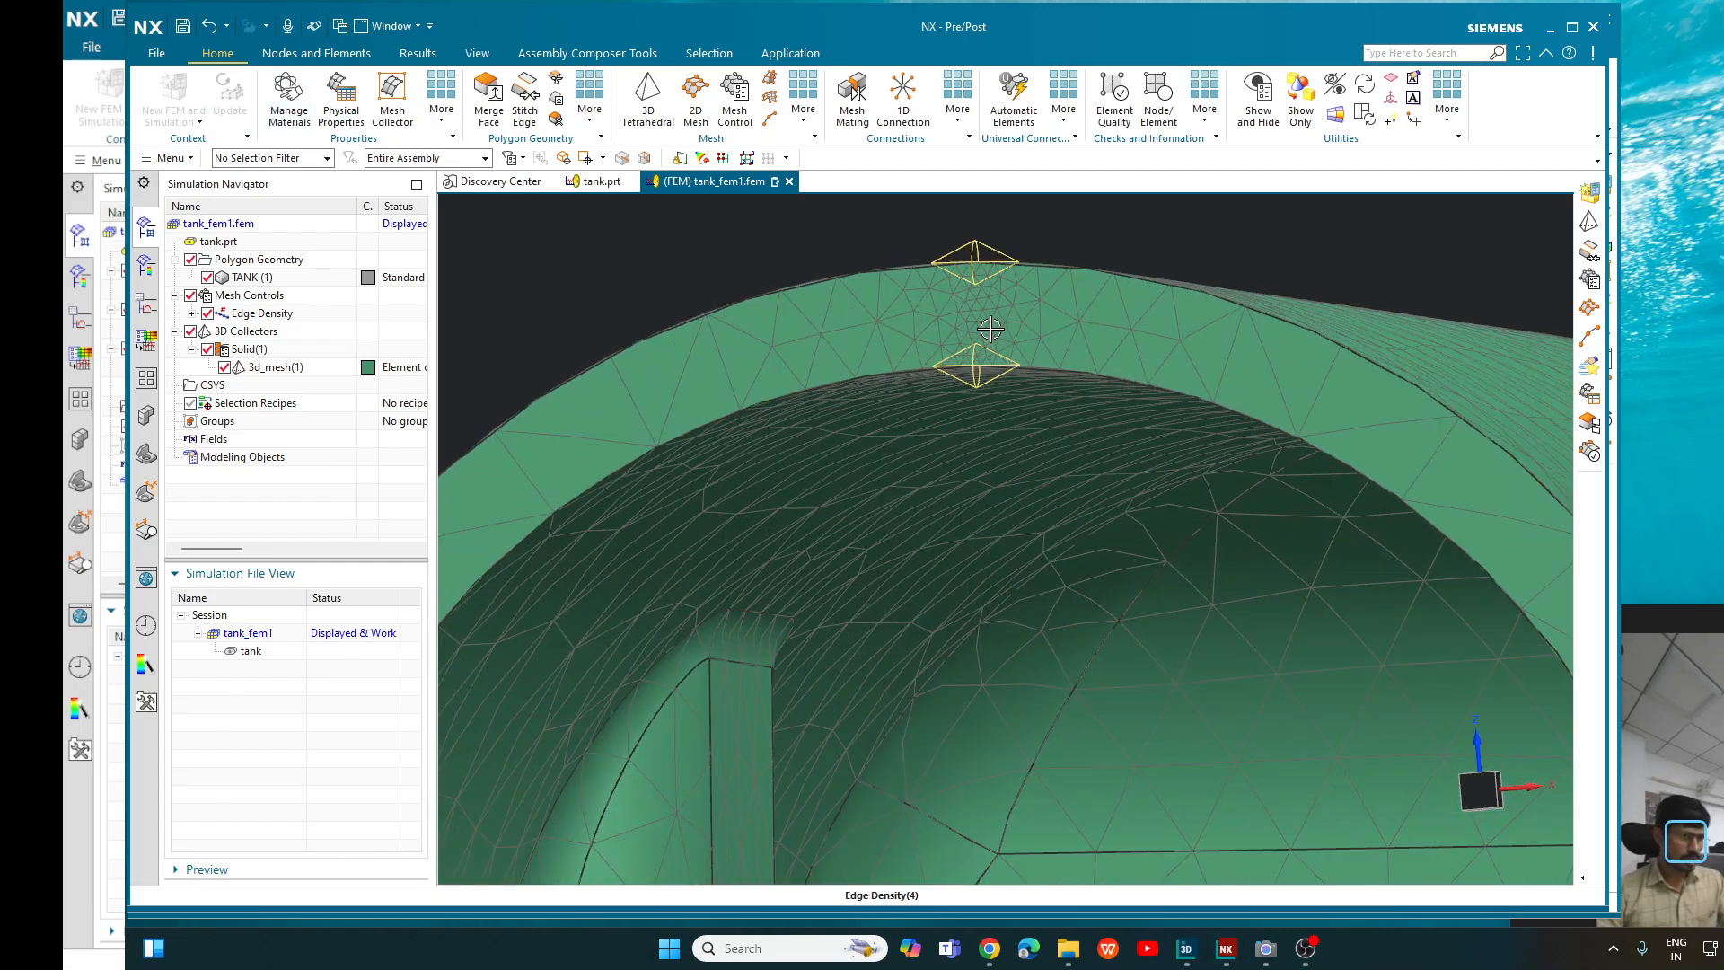
scroll(957, 309, "down", 2)
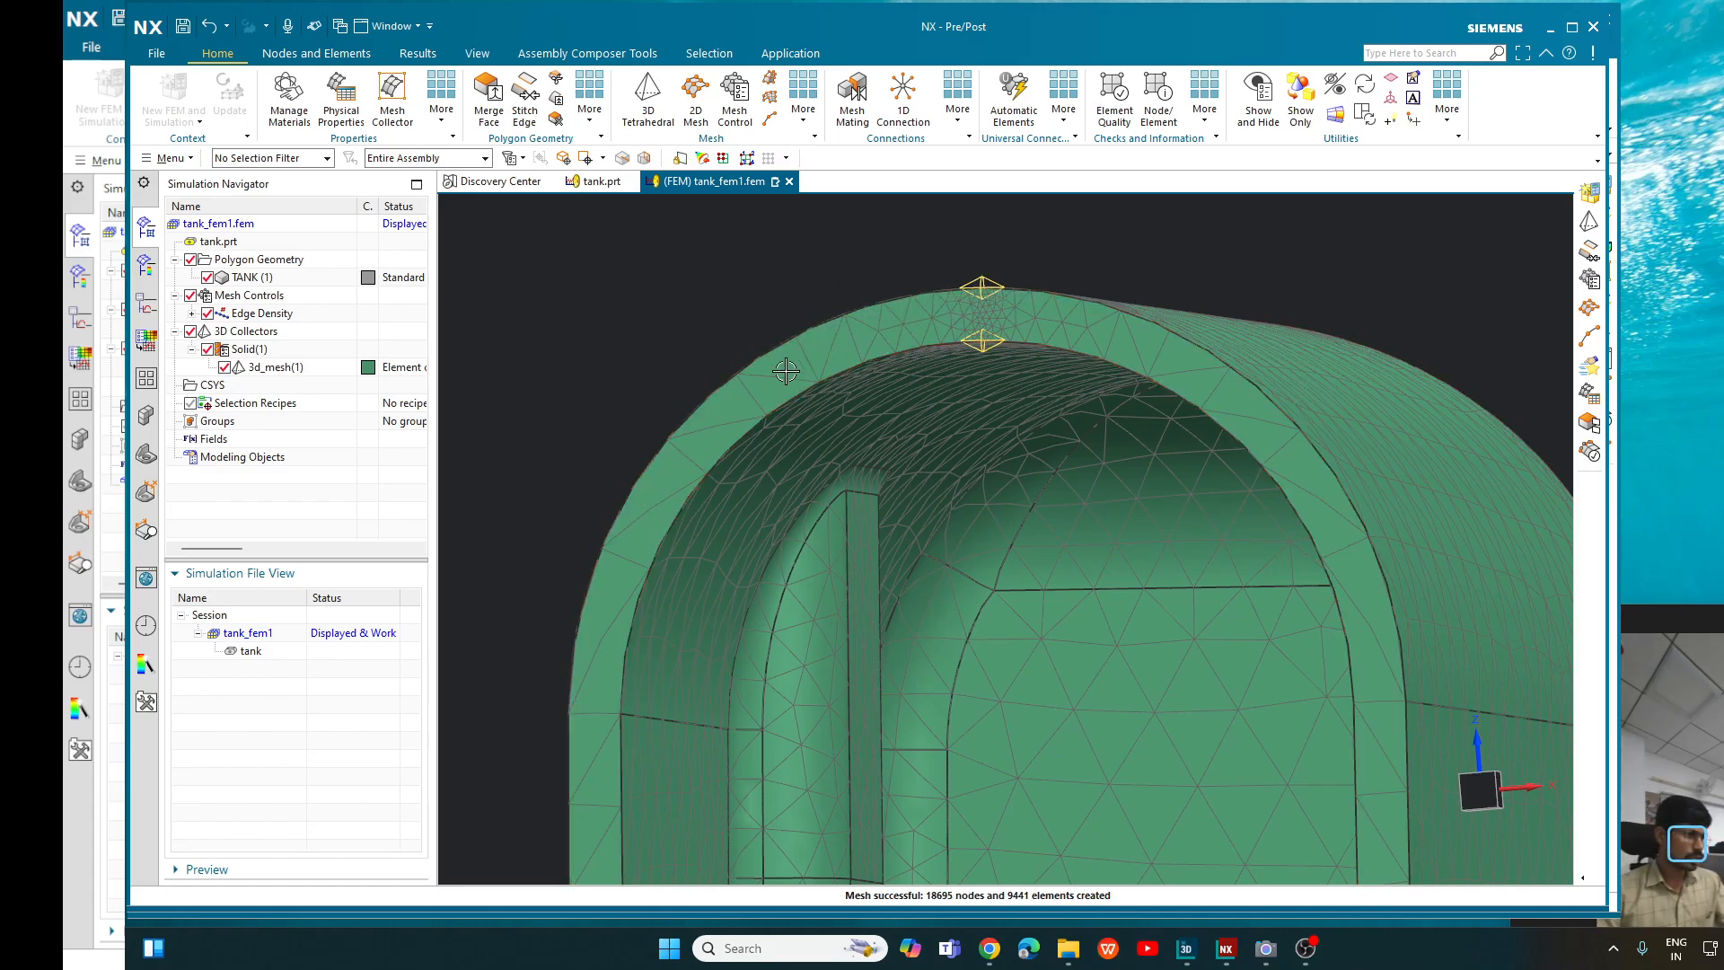
scroll(934, 336, "down", 3)
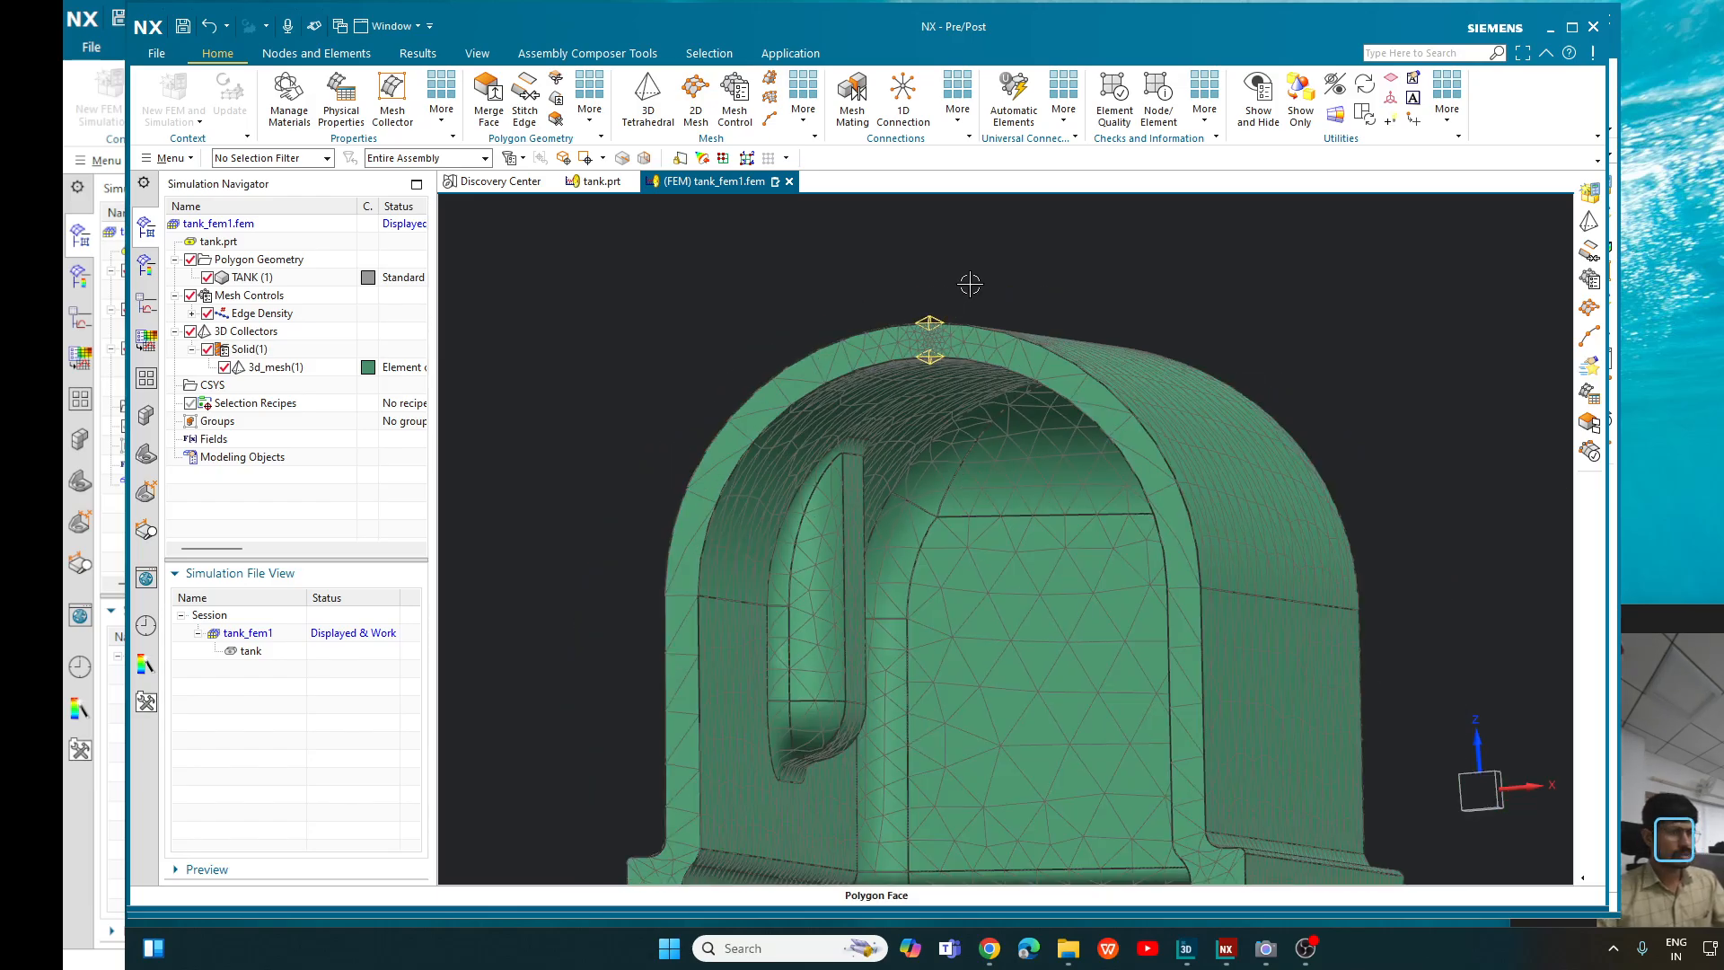
middle_click_drag(1182, 299, 1151, 371)
scroll(1151, 371, "down", 3)
middle_click_drag(1261, 579, 1325, 642)
scroll(1149, 616, "down", 2)
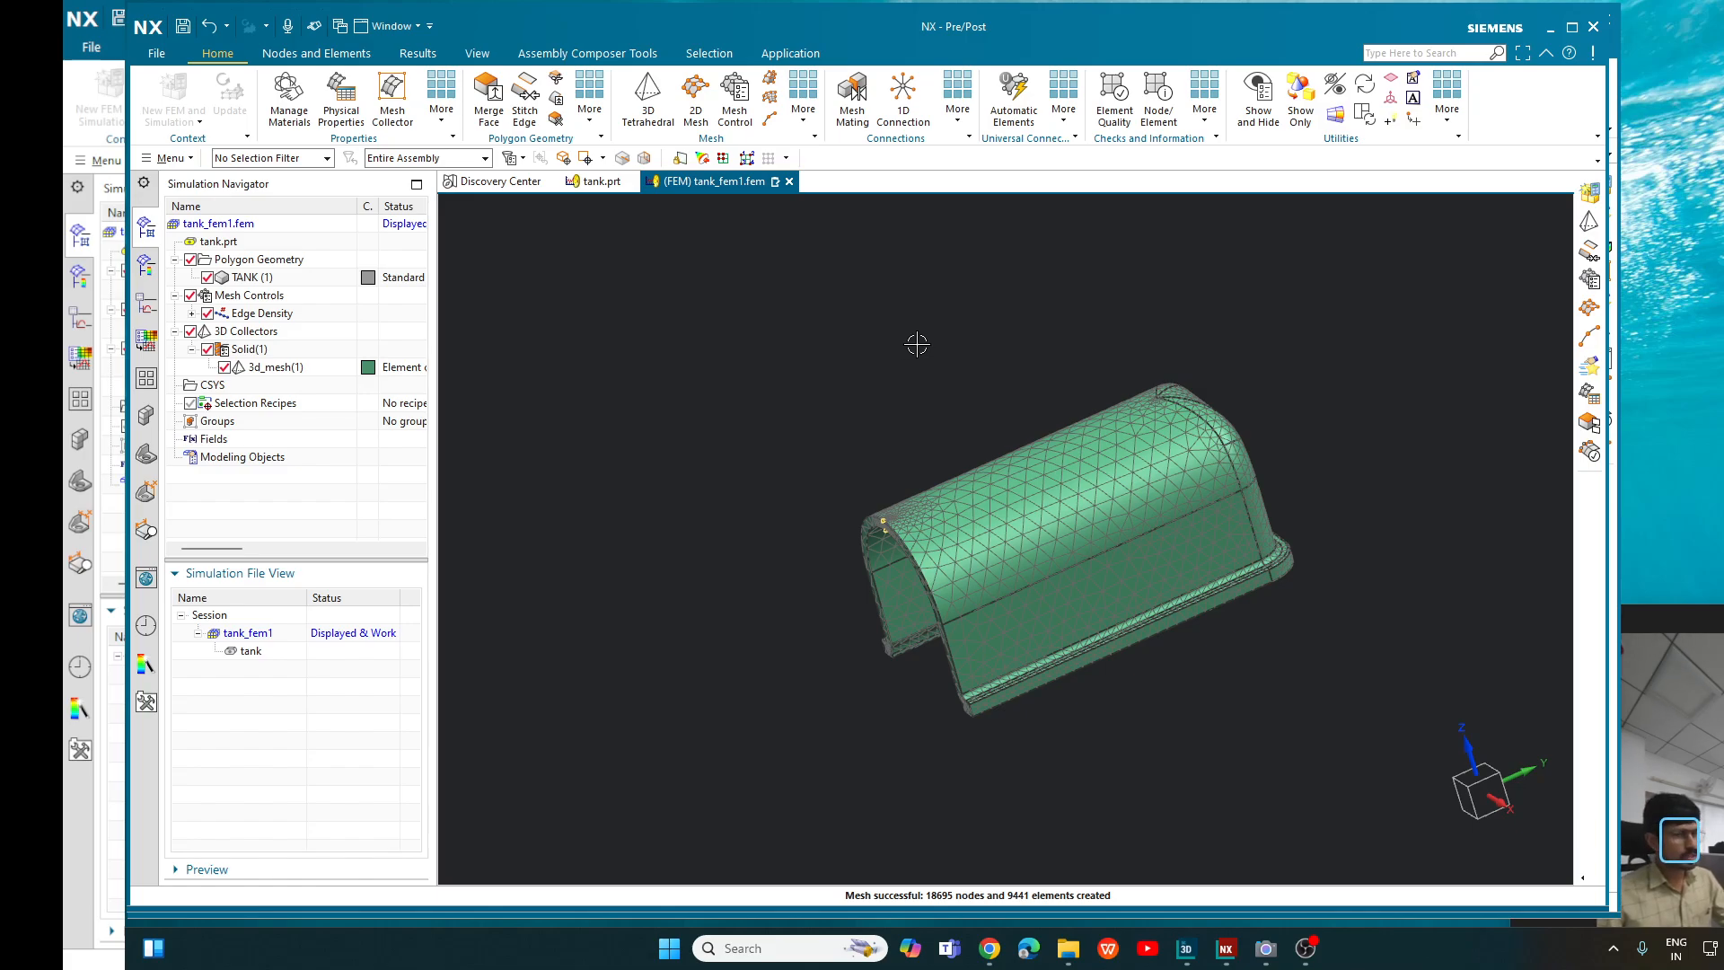
middle_click_drag(916, 346, 885, 299)
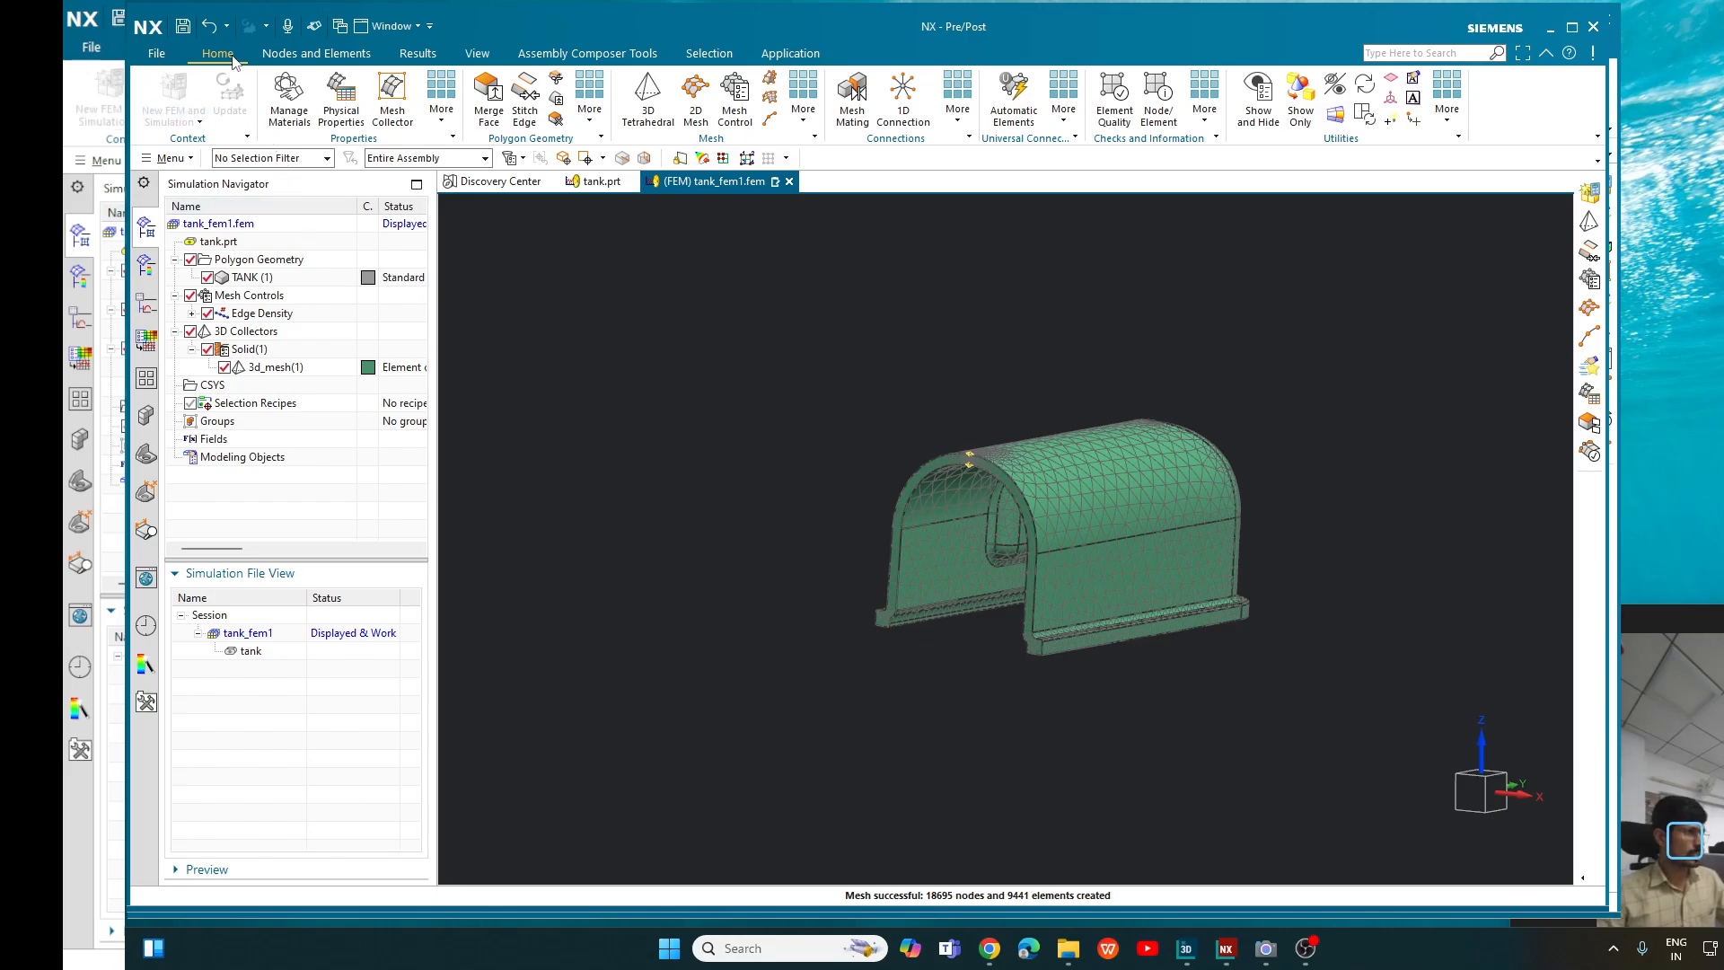
- Save the FEM as tank_fem1.fem in the folder E:\Practice\Simcenter 3D\Meshing\Mesh Control Tetrahedral\1
left_click(183, 26)
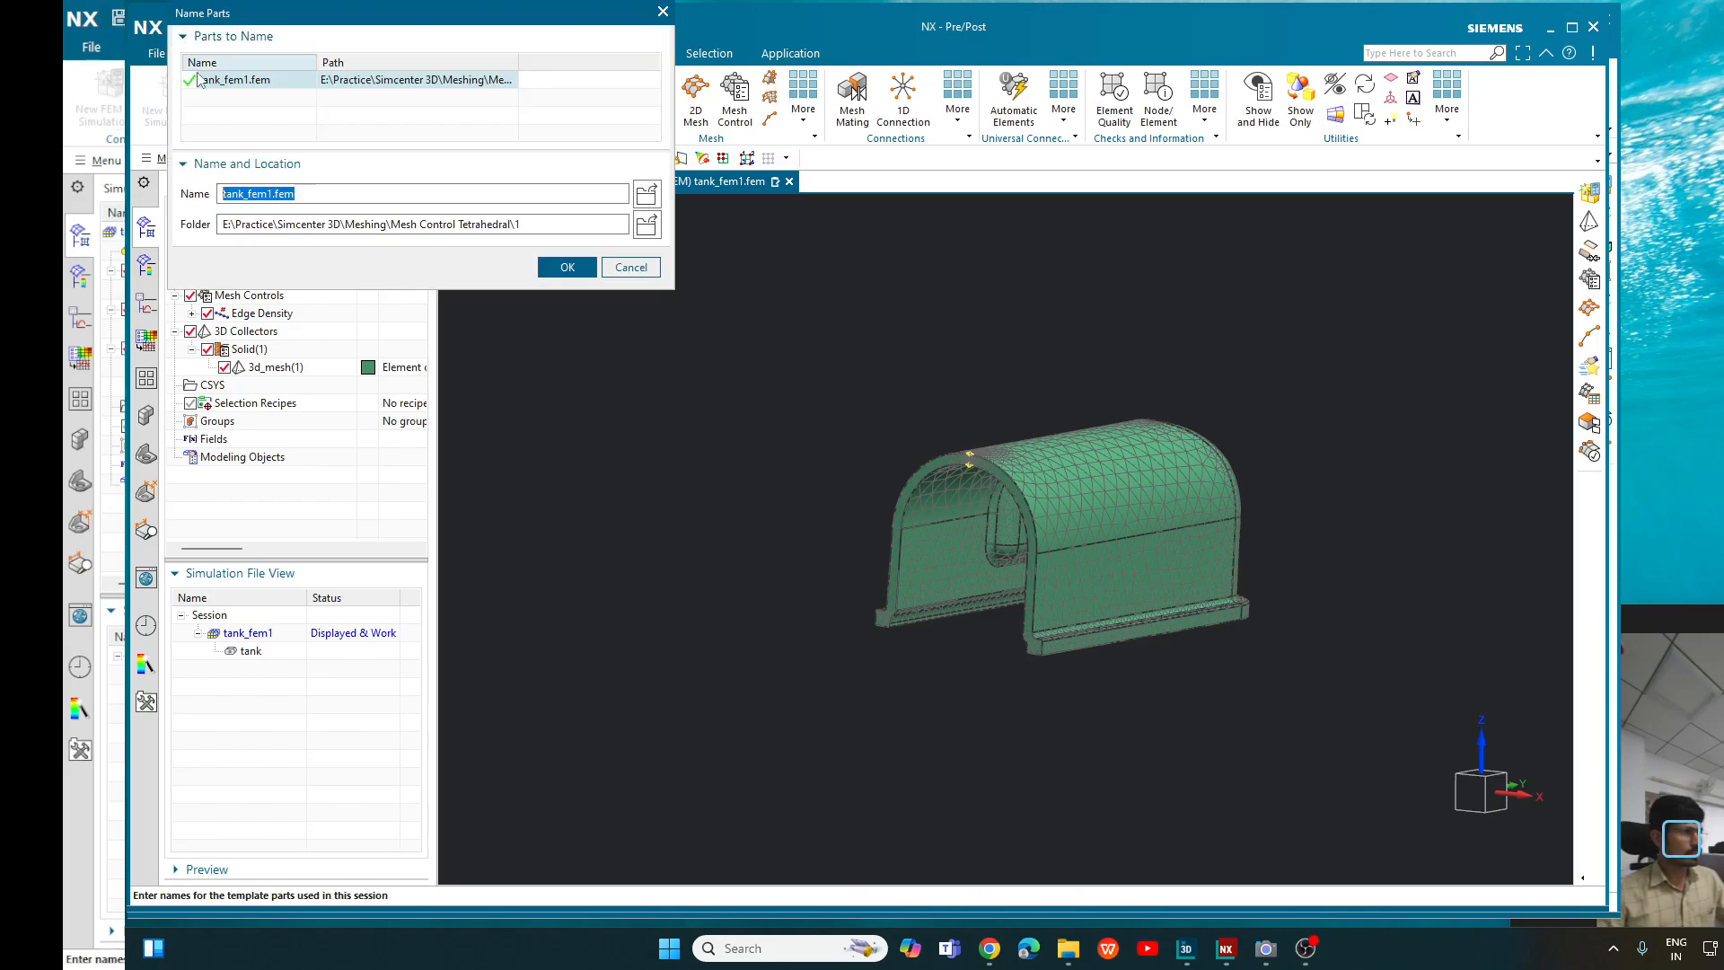
left_click(567, 266)
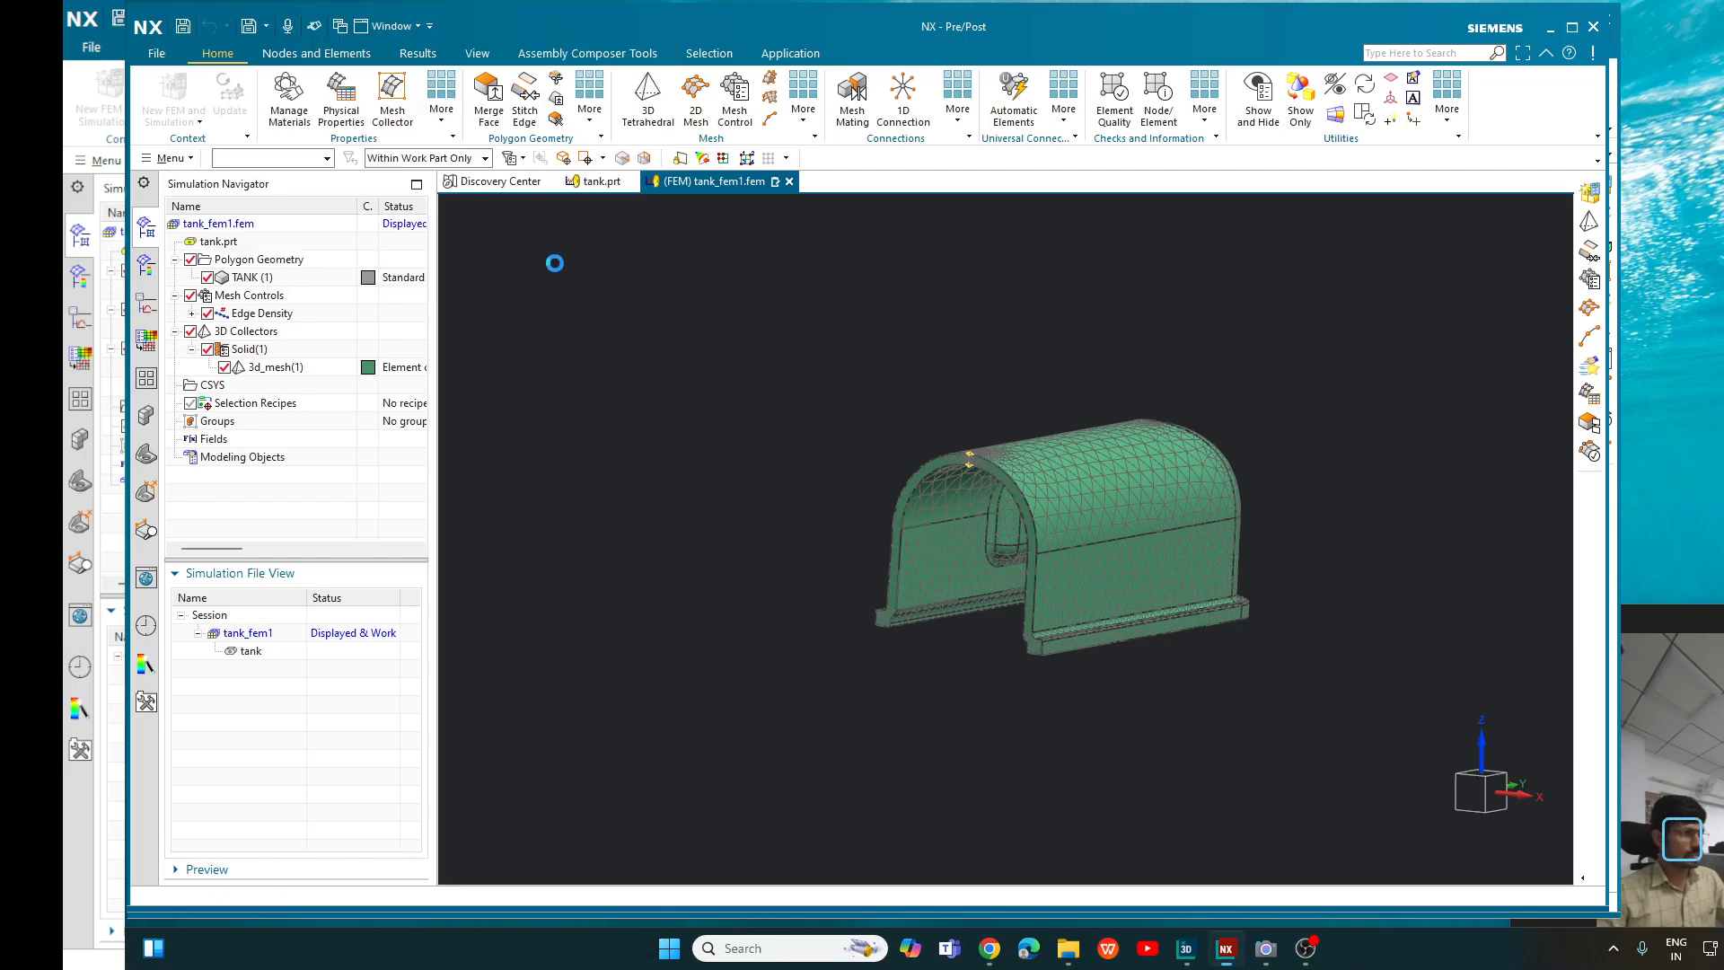
left_click(200, 123)
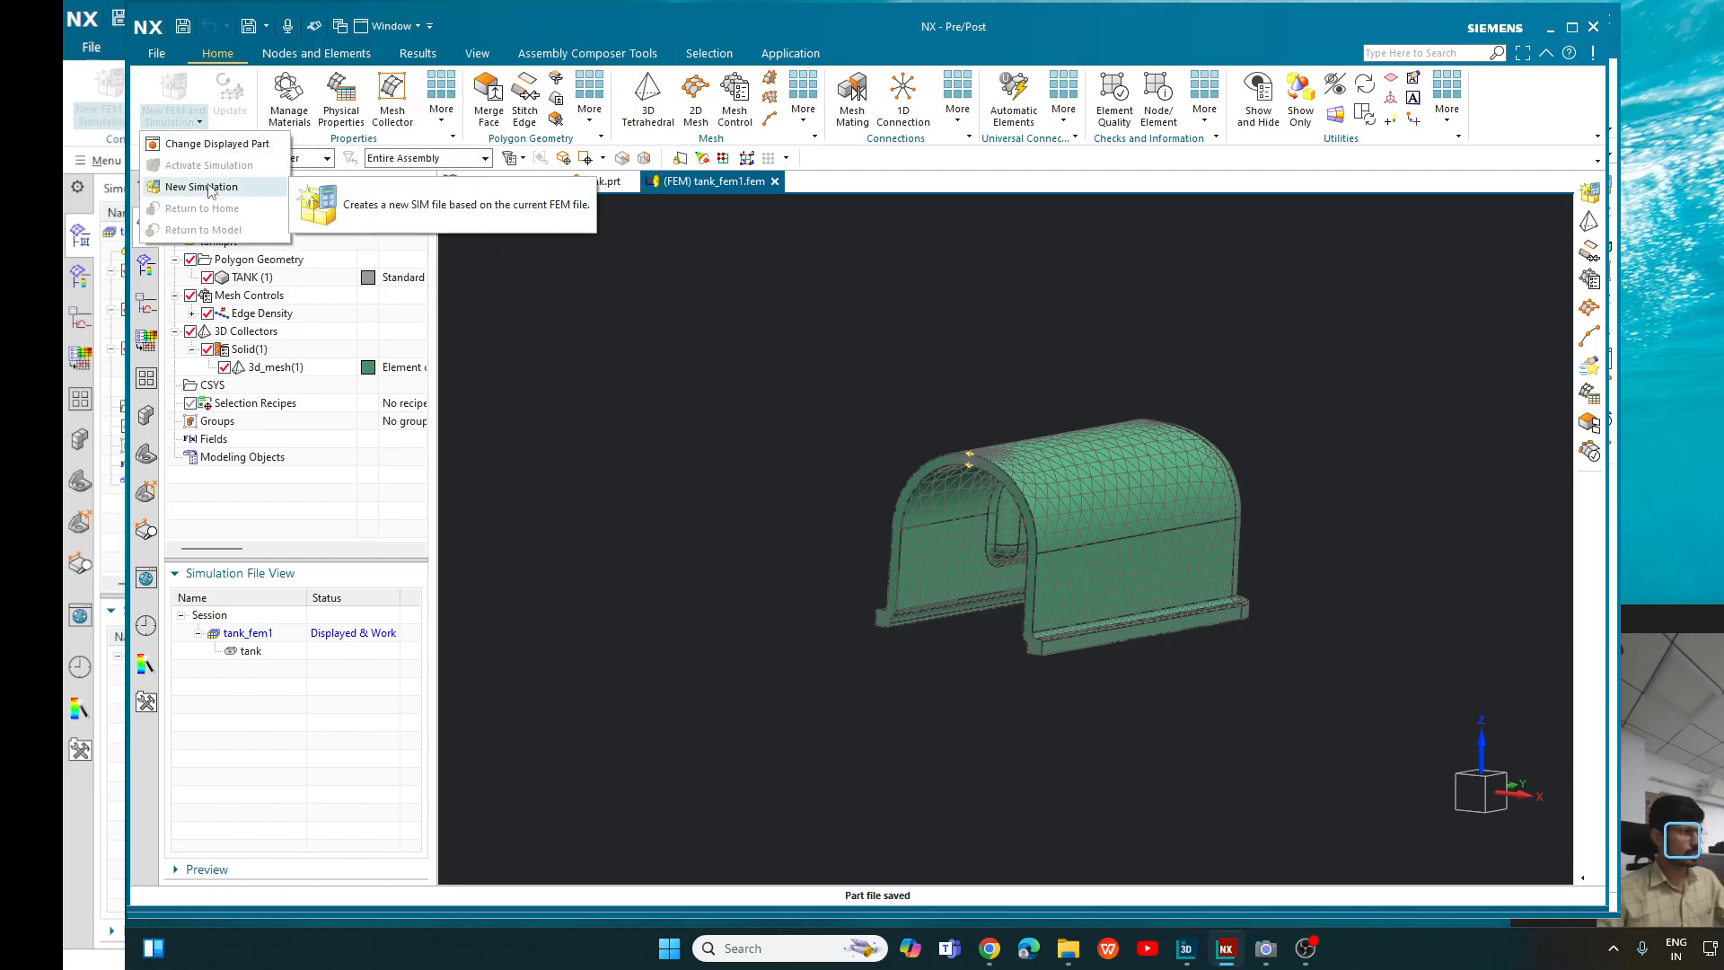
left_click(651, 452)
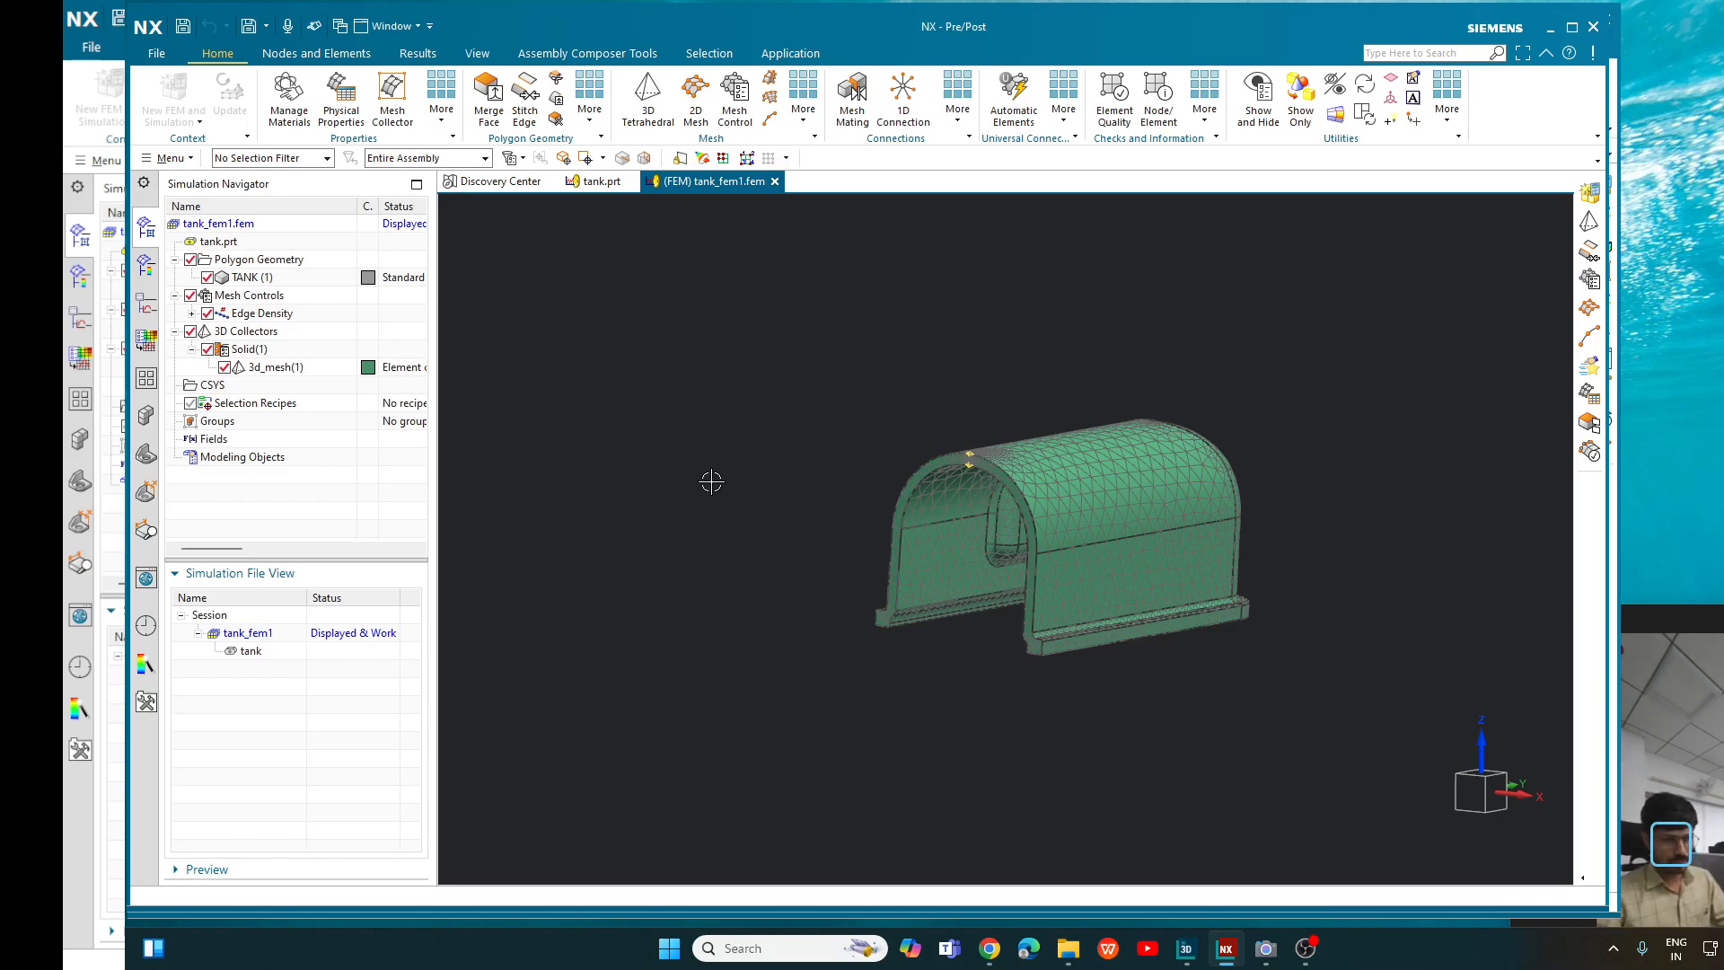
left_click(1306, 949)
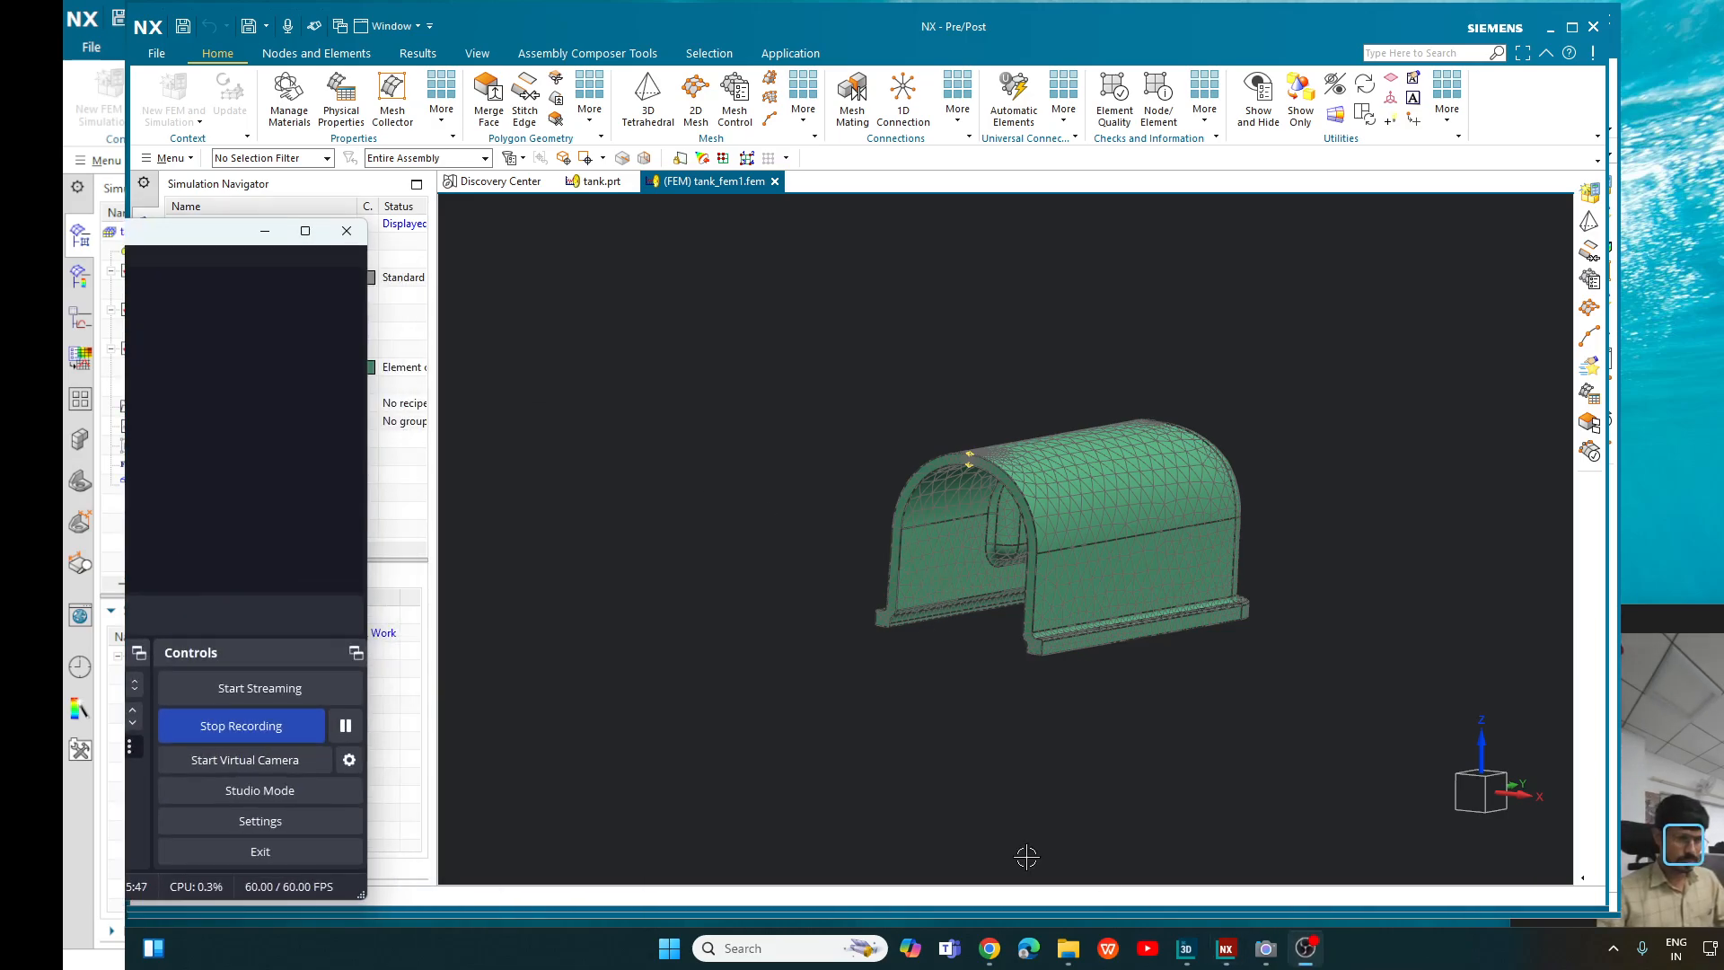